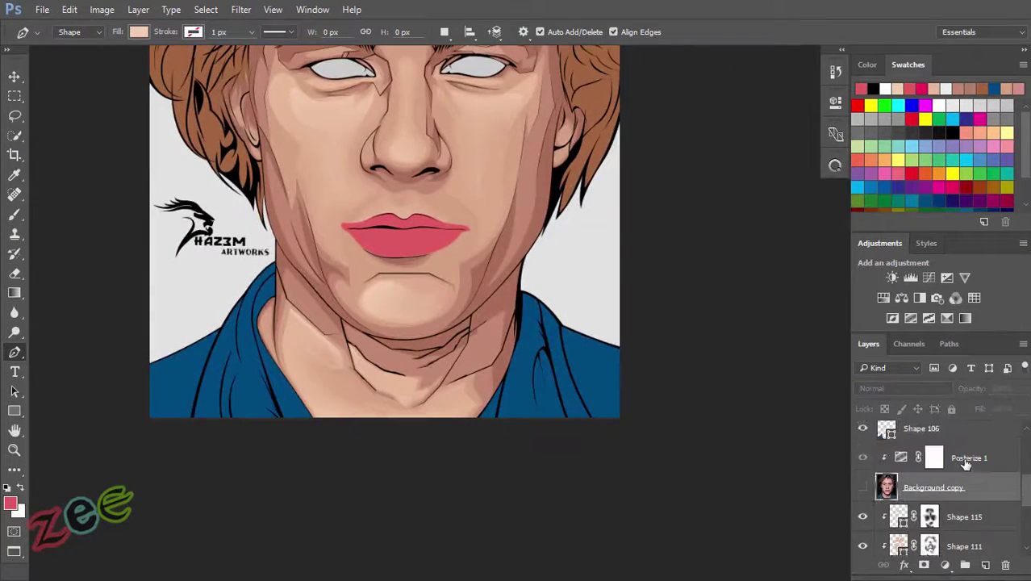
# Step: Move the shape layer below the reference photo and start tracing the collar fold
pyautogui.moveTo(966, 465); pyautogui.dragTo(936, 502)
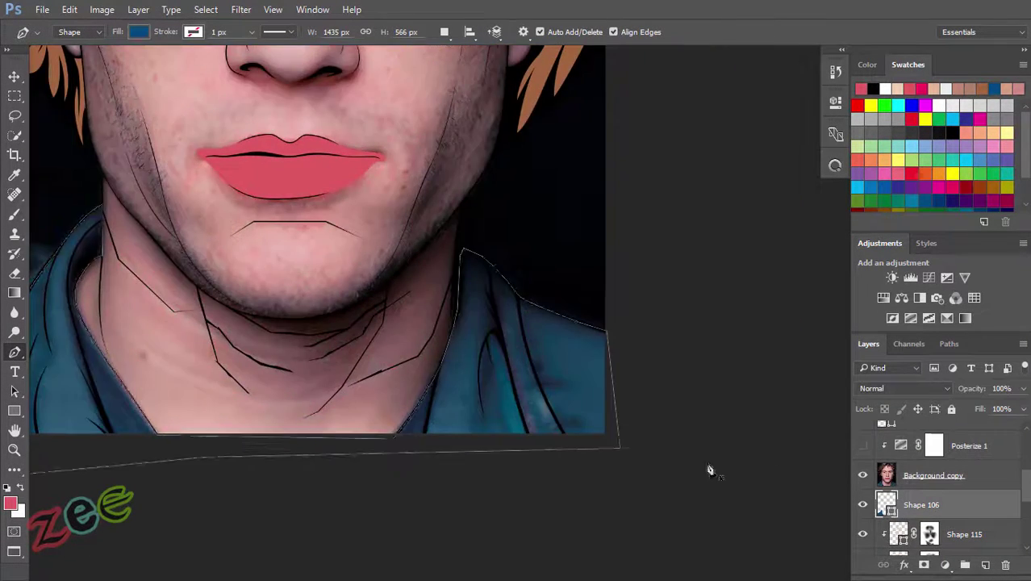
pyautogui.scroll(2, 708, 470)
pyautogui.click(617, 392)
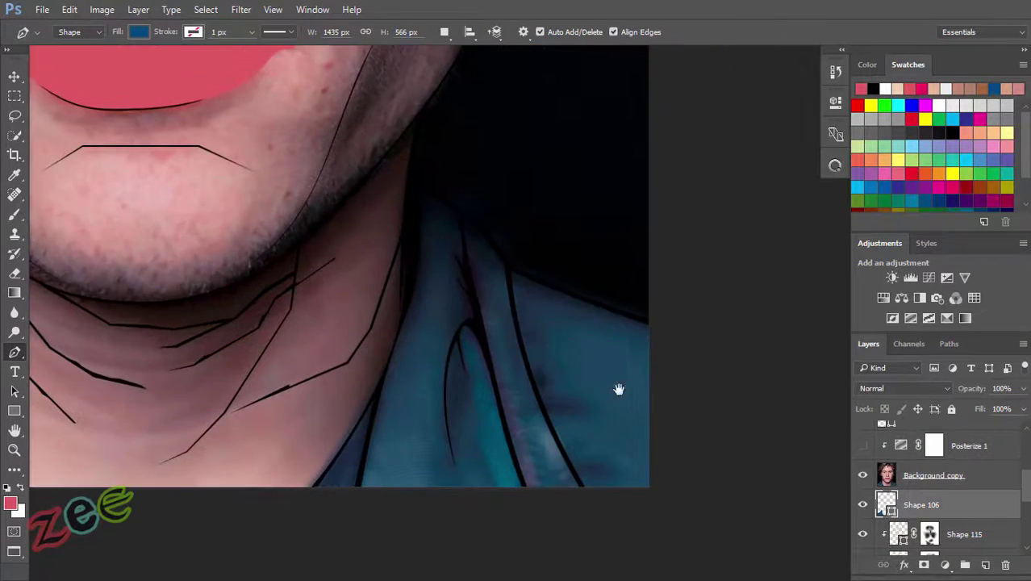
pyautogui.scroll(-2, 688, 456)
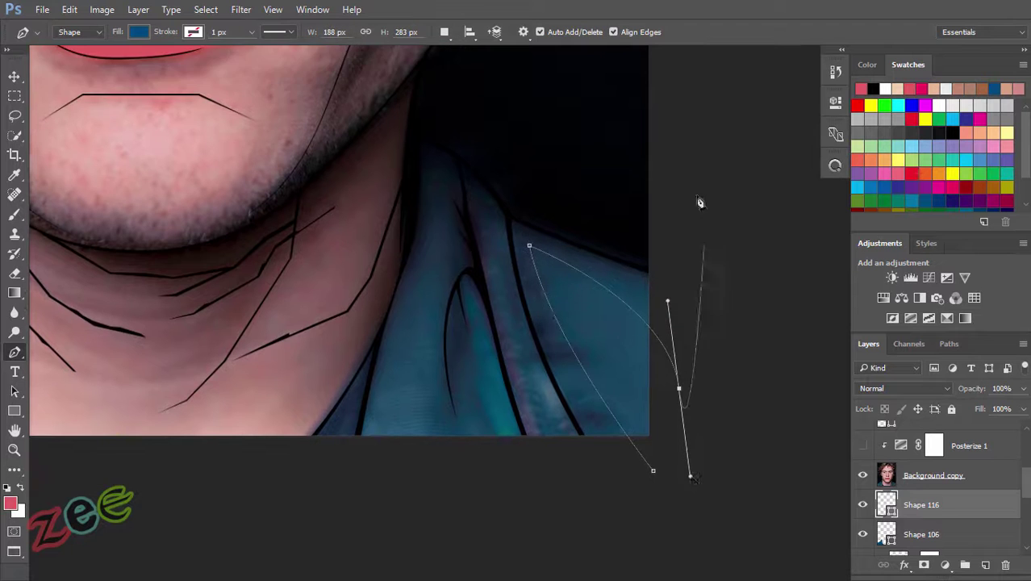
pyautogui.scroll(-1, 527, 251)
pyautogui.scroll(2, 489, 499)
pyautogui.scroll(2, 542, 425)
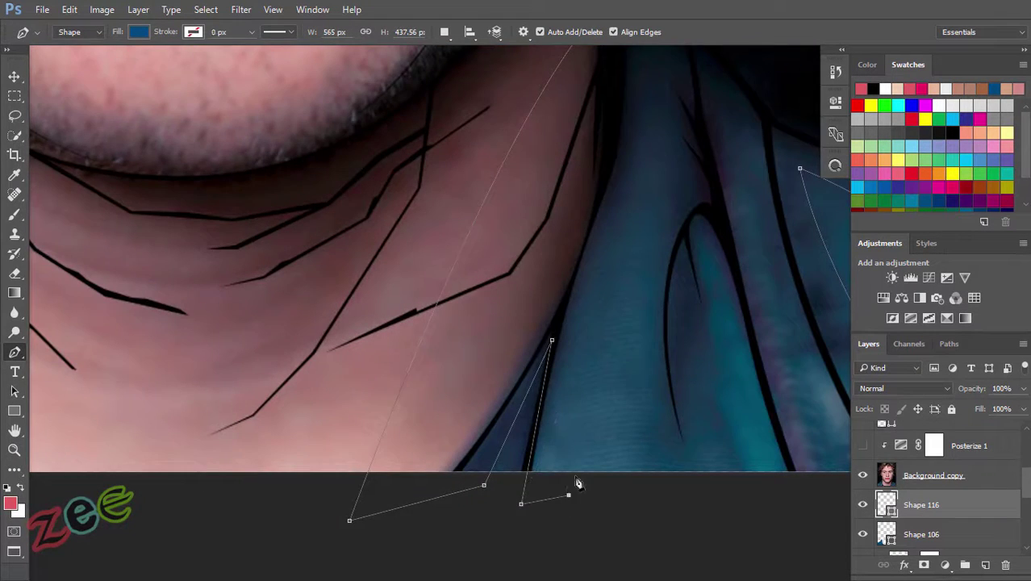
pyautogui.scroll(-2, 569, 351)
pyautogui.scroll(3, 597, 251)
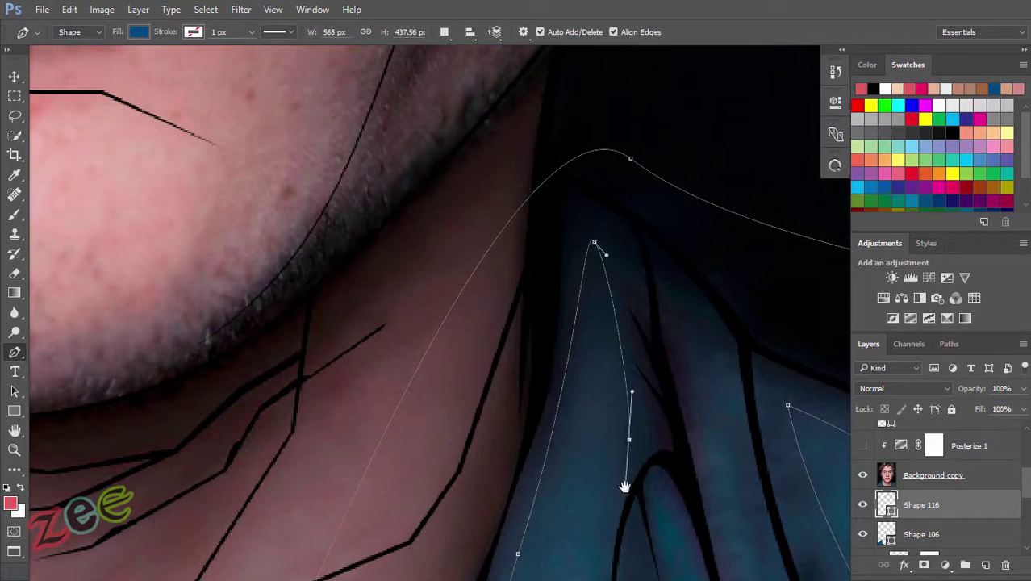
pyautogui.scroll(-2, 626, 490)
pyautogui.moveTo(555, 311); pyautogui.dragTo(626, 431)
# Step: Curve the path below the collar and set new paths to combine into the shape
pyautogui.scroll(2, 626, 431)
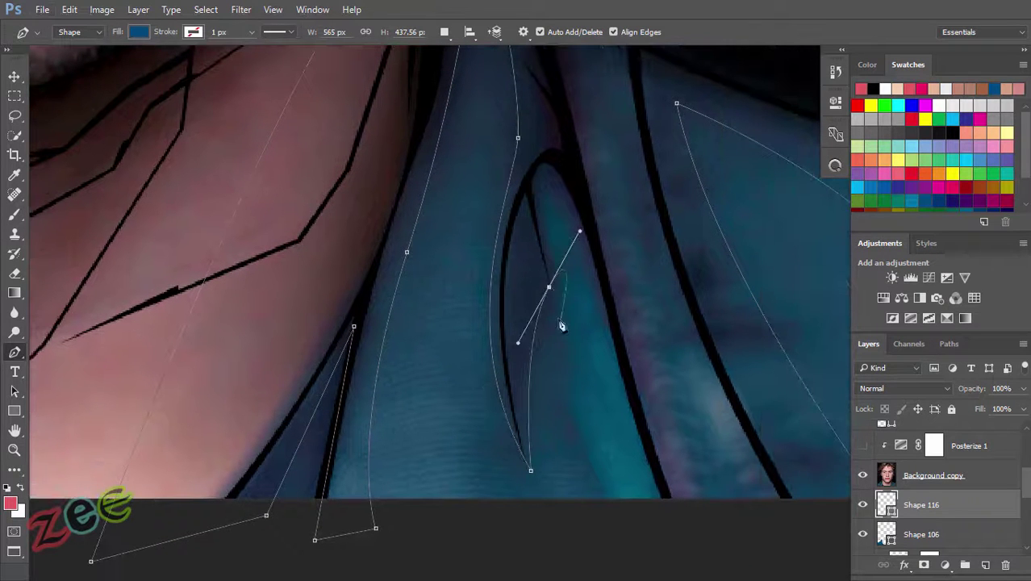
pyautogui.scroll(-1, 622, 446)
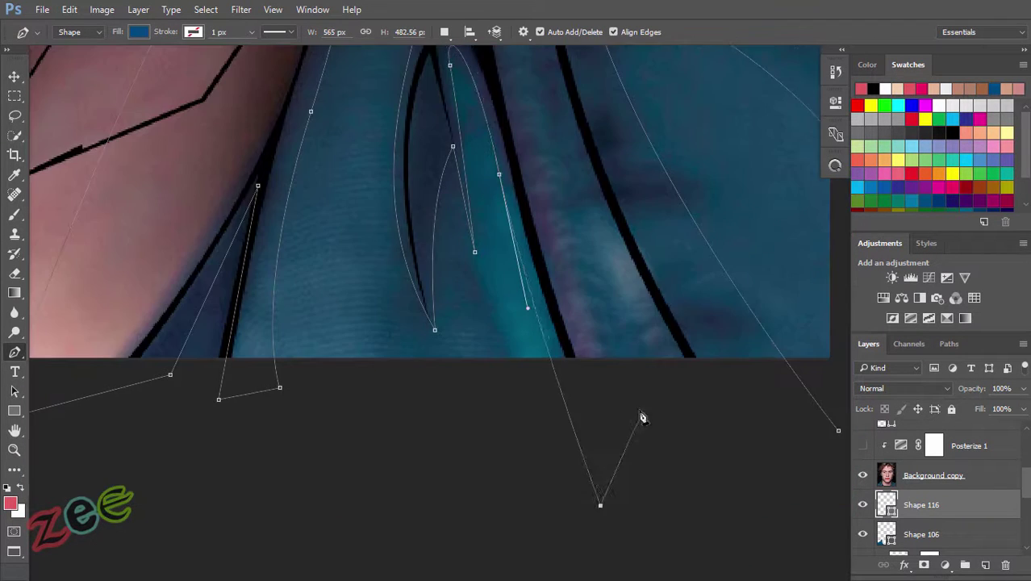
pyautogui.scroll(-2, 642, 420)
pyautogui.scroll(3, 428, 304)
pyautogui.moveTo(505, 529); pyautogui.dragTo(444, 196)
pyautogui.moveTo(560, 466); pyautogui.dragTo(627, 578)
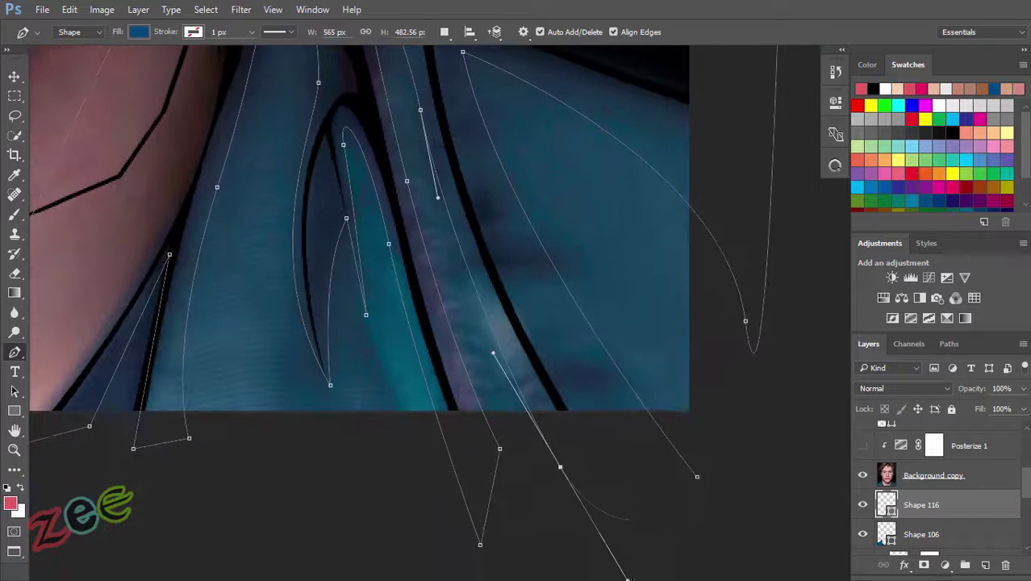
pyautogui.click(444, 32)
pyautogui.click(494, 67)
# Step: Add curved anchors following the collar fold and collar edge
pyautogui.scroll(2, 543, 392)
pyautogui.scroll(-1, 759, 468)
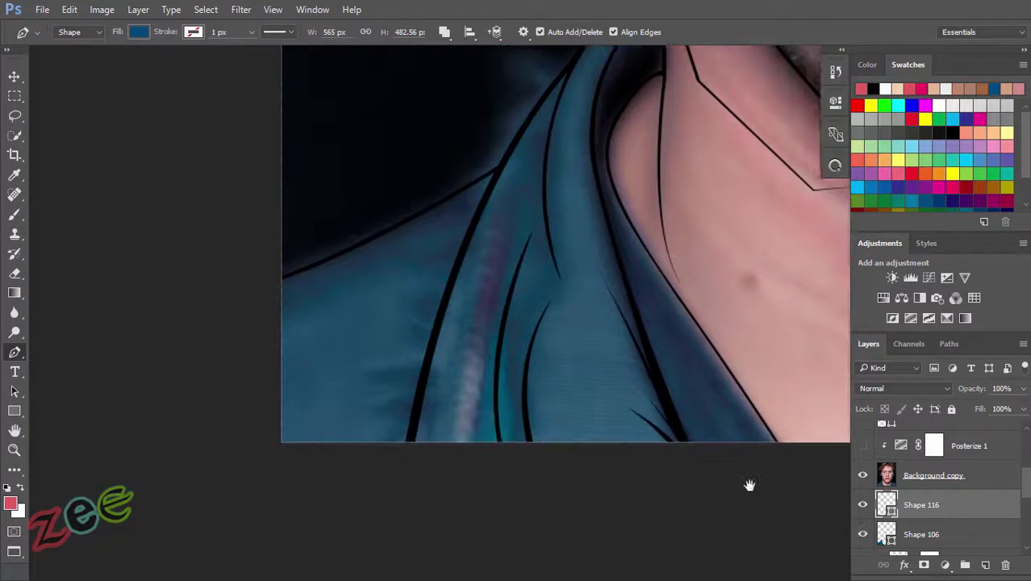
pyautogui.click(421, 282)
pyautogui.moveTo(311, 364); pyautogui.dragTo(356, 453)
pyautogui.click(472, 195)
pyautogui.click(525, 92)
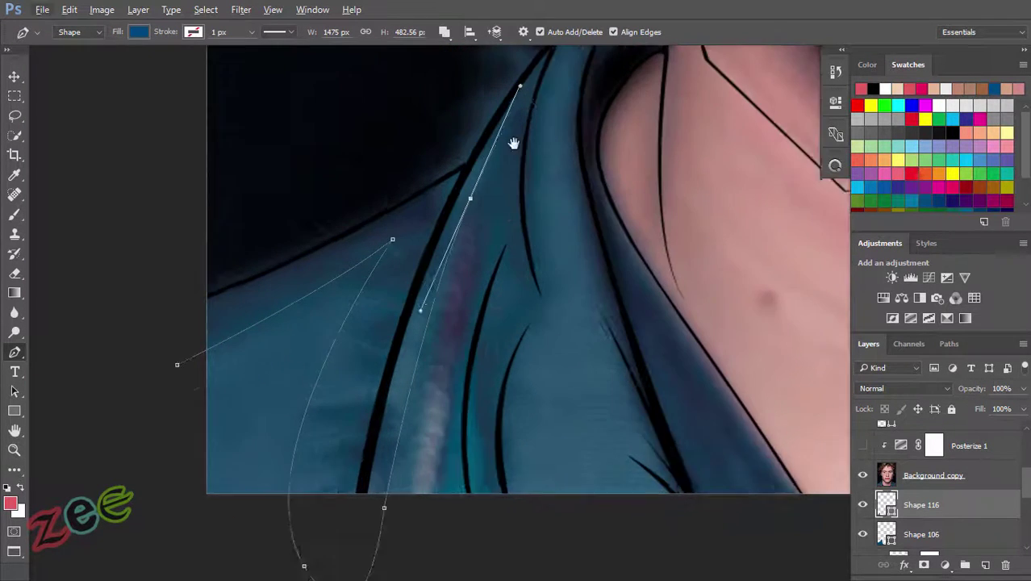
pyautogui.moveTo(491, 290); pyautogui.dragTo(512, 372)
pyautogui.scroll(-2, 511, 373)
pyautogui.moveTo(442, 345); pyautogui.dragTo(459, 490)
# Step: Finish tracing the upper collar with further curved anchors
pyautogui.click(434, 154)
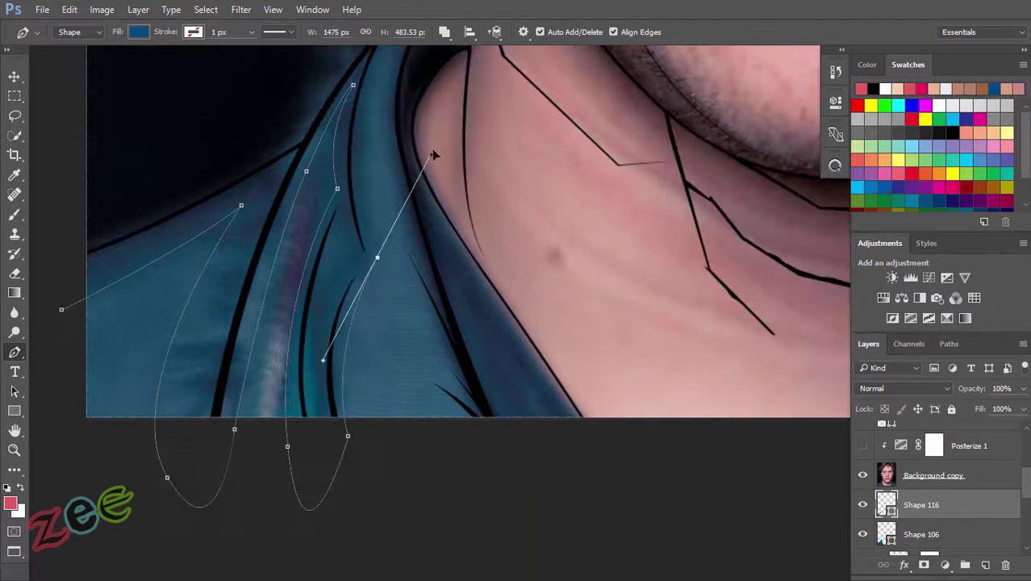
pyautogui.scroll(2, 290, 405)
pyautogui.moveTo(290, 406); pyautogui.dragTo(284, 332)
pyautogui.moveTo(301, 256); pyautogui.dragTo(328, 162)
pyautogui.scroll(1, 390, 157)
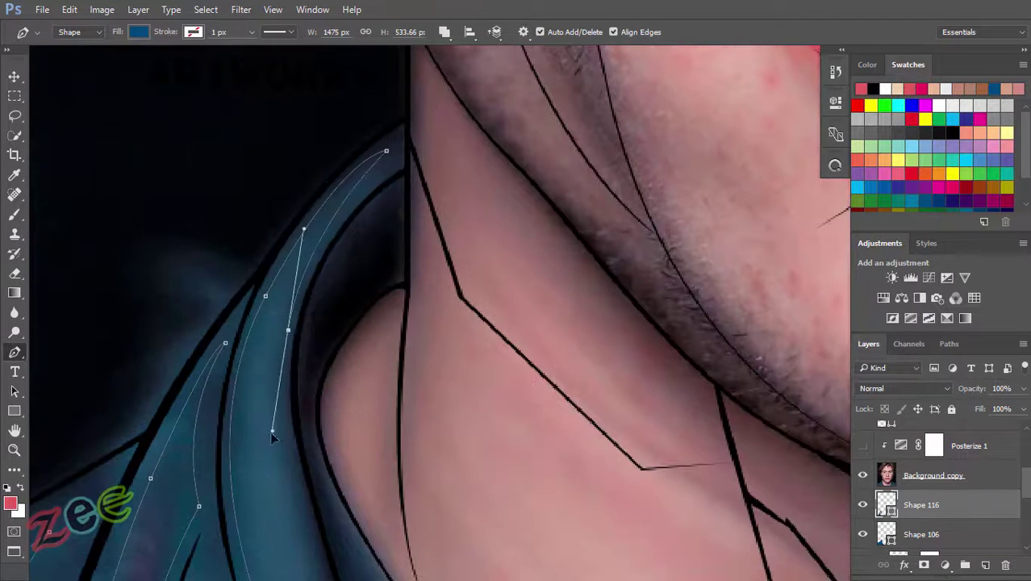
pyautogui.scroll(-5, 272, 437)
pyautogui.moveTo(386, 455); pyautogui.dragTo(425, 500)
pyautogui.click(334, 472)
pyautogui.scroll(-3, 494, 444)
pyautogui.scroll(-3, 643, 460)
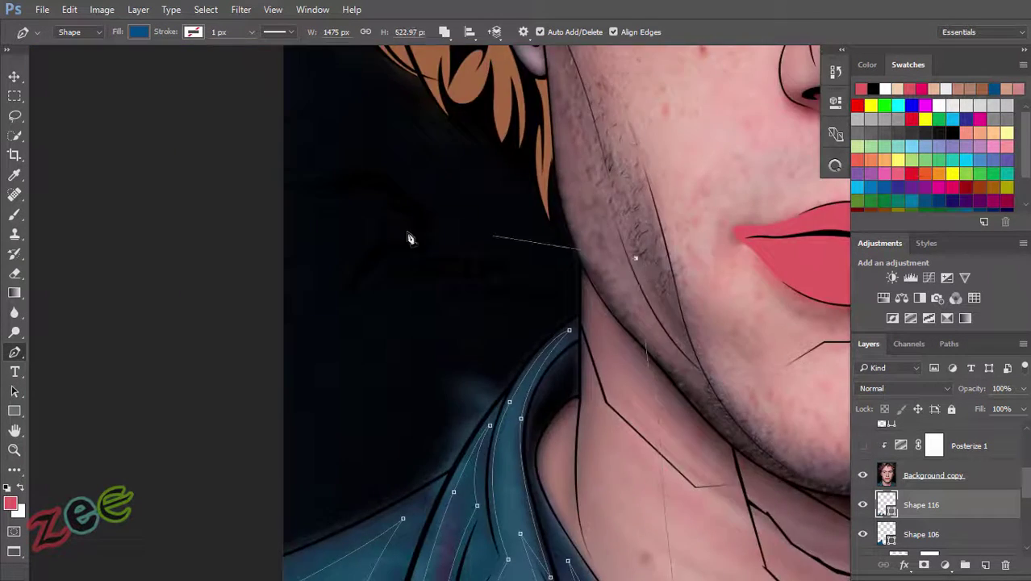
pyautogui.scroll(3, 410, 230)
pyautogui.scroll(-3, 368, 387)
pyautogui.hscroll(3, 425, 336)
pyautogui.click(835, 166)
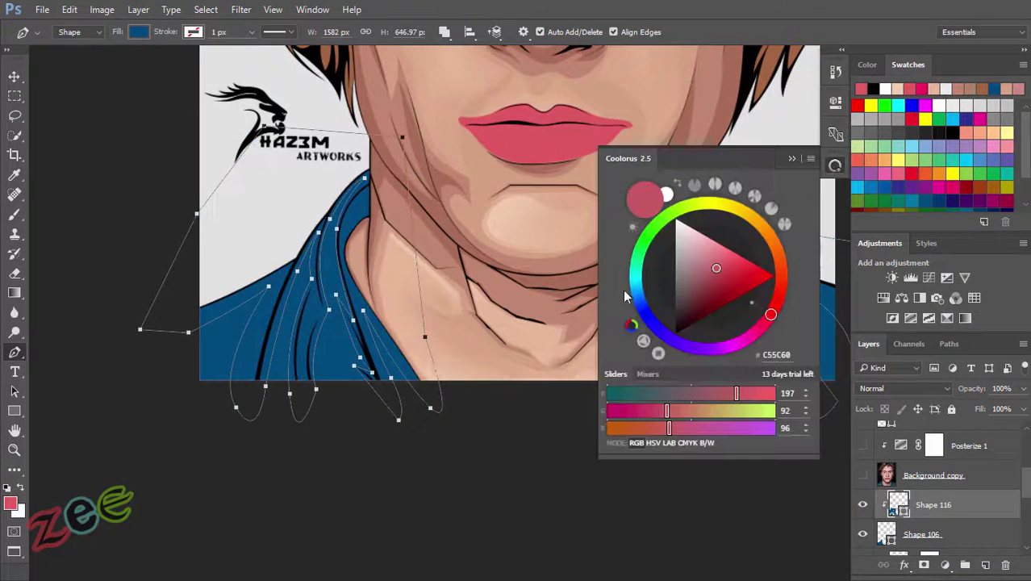
# Step: Switch the Coolorus colour panel to the Mixers layout and triangle wheel mode
pyautogui.click(811, 158)
pyautogui.click(630, 447)
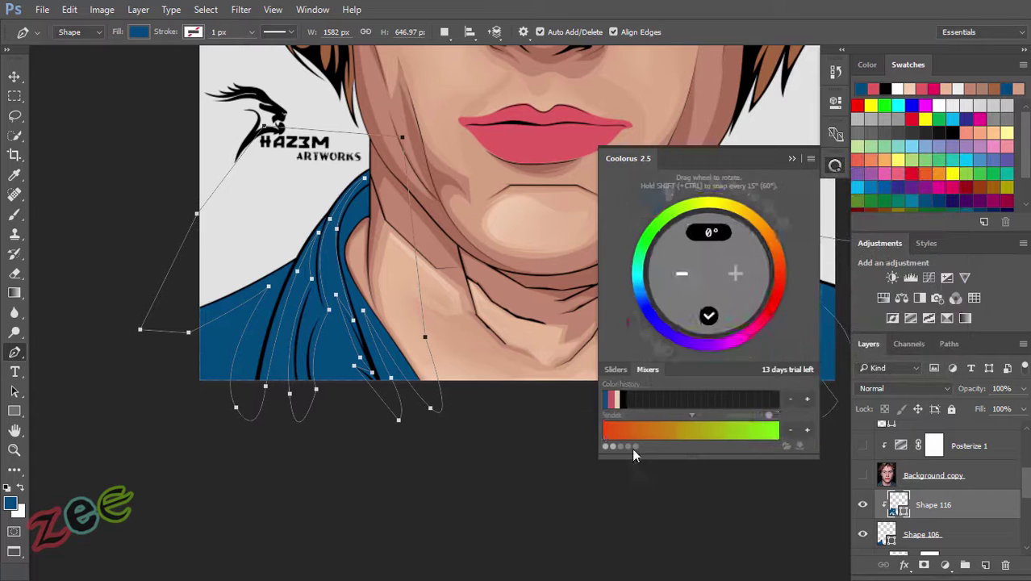
pyautogui.click(810, 158)
pyautogui.click(855, 292)
# Step: Give the collar shape a darker blue shade and add an empty clipped layer above it
pyautogui.press('i')
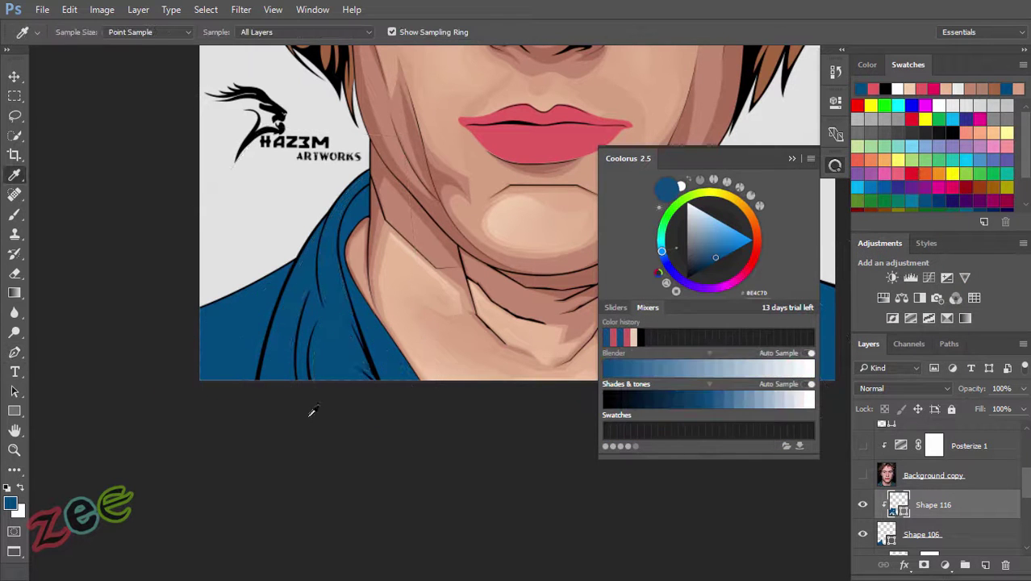
pyautogui.press('p')
pyautogui.click(688, 398)
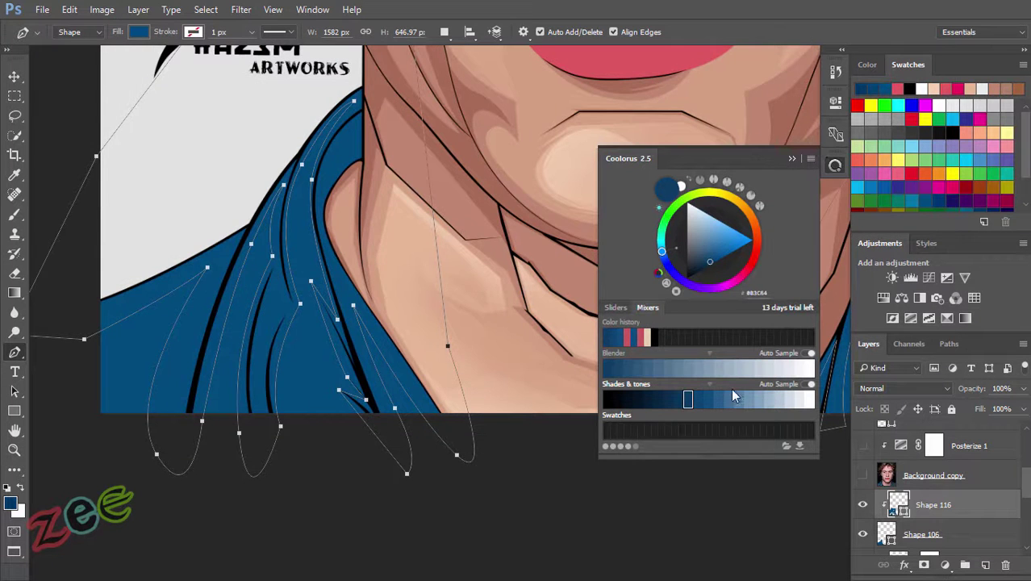
pyautogui.hotkey('ctrl', '-')
pyautogui.click(678, 398)
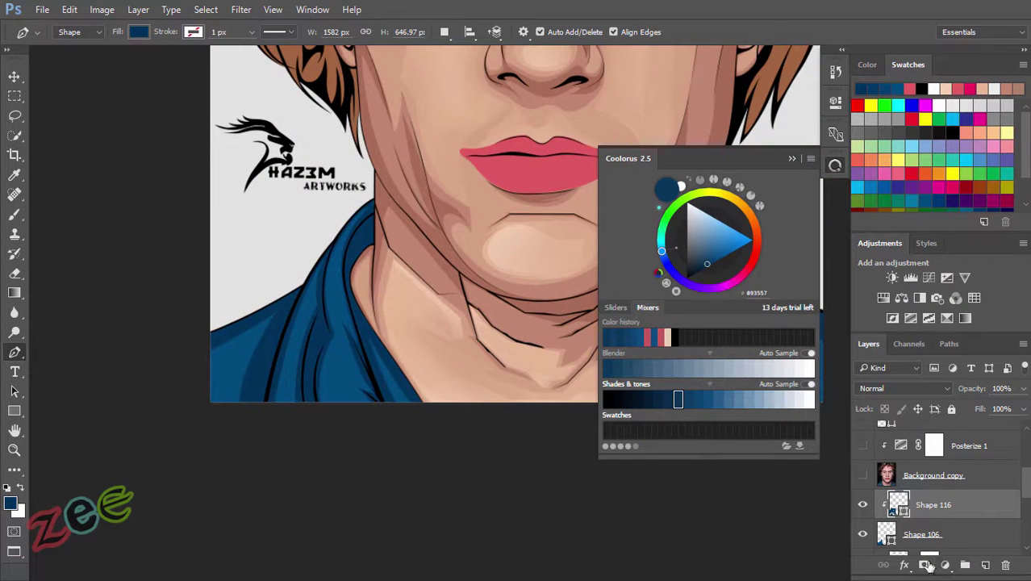
pyautogui.hotkey('ctrl', 'shift', 'alt', 'n')
pyautogui.click(666, 399)
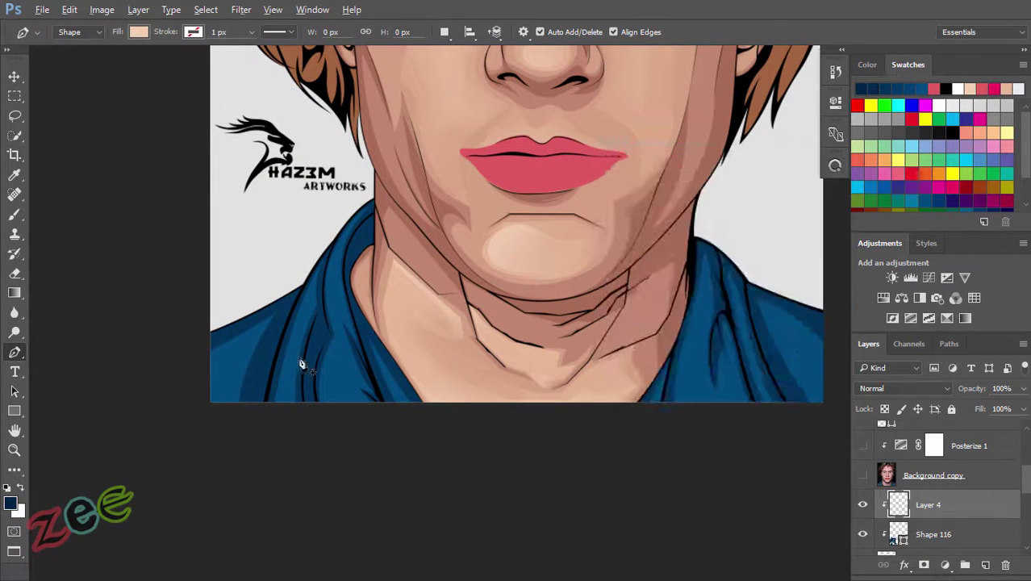
# Step: Start the collar shadow shape on the shoulder with a dark navy fill
pyautogui.scroll(3, 352, 293)
pyautogui.click(362, 241)
pyautogui.click(114, 369)
pyautogui.moveTo(446, 446); pyautogui.dragTo(415, 350)
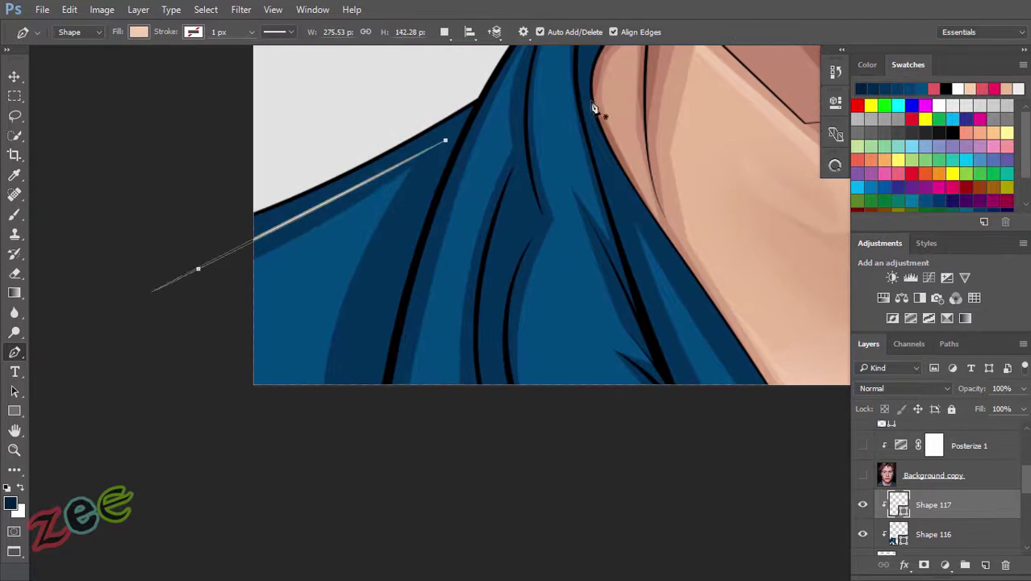
pyautogui.click(446, 138)
pyautogui.click(633, 396)
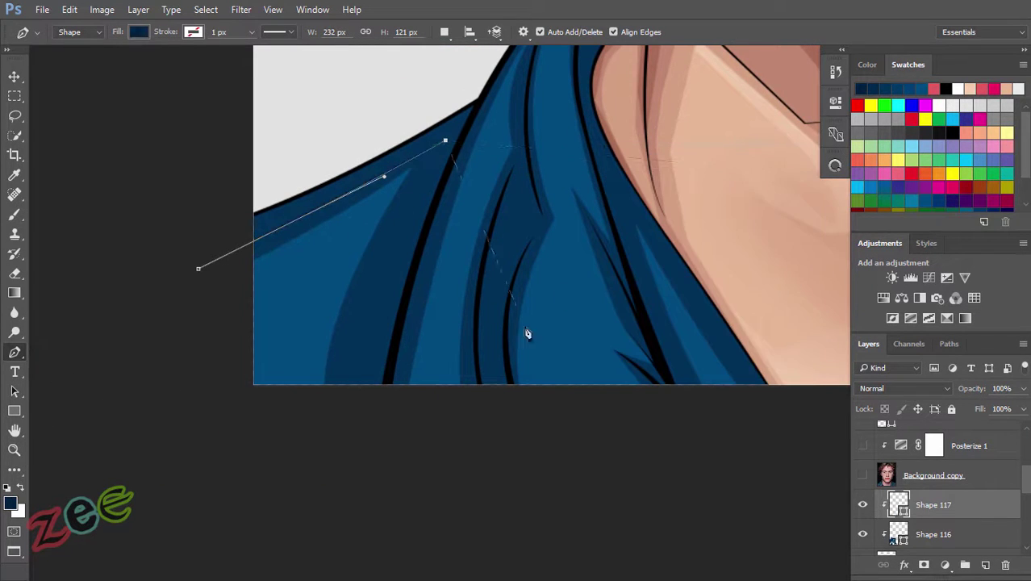
pyautogui.moveTo(367, 450); pyautogui.dragTo(383, 559)
pyautogui.scroll(1, 393, 378)
pyautogui.click(423, 202)
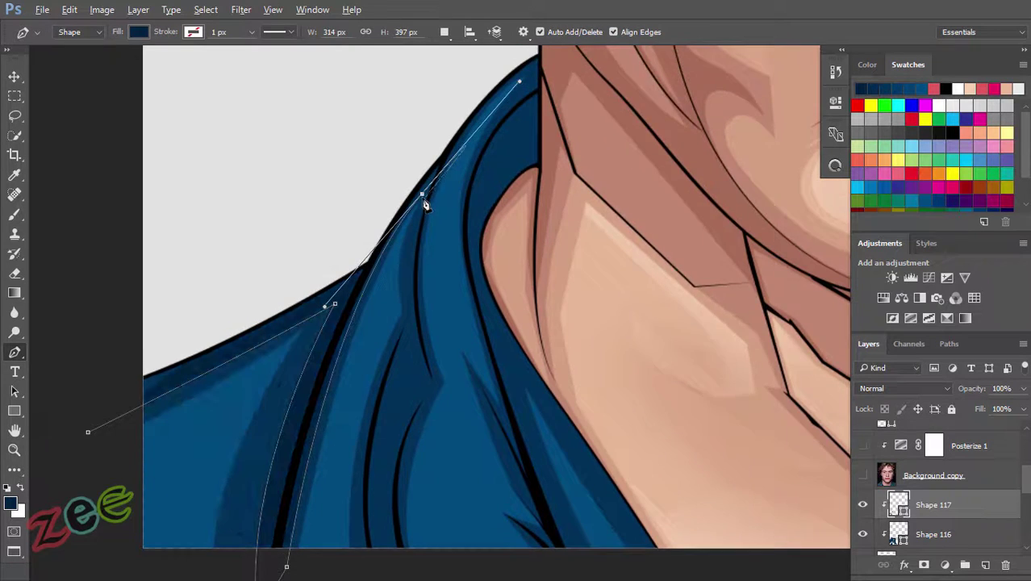
pyautogui.moveTo(412, 347); pyautogui.dragTo(428, 464)
# Step: Curve the shadow outline down along the collar's bottom edge
pyautogui.scroll(-5, 408, 283)
pyautogui.moveTo(391, 388); pyautogui.dragTo(421, 541)
pyautogui.moveTo(407, 428); pyautogui.dragTo(428, 274)
pyautogui.scroll(5, 334, 391)
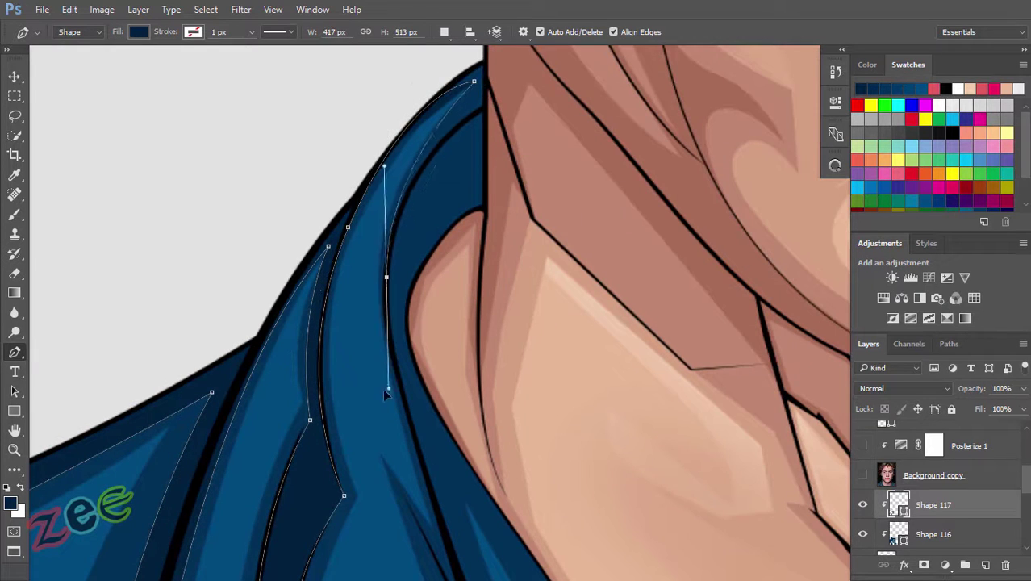
pyautogui.scroll(-5, 393, 391)
pyautogui.click(444, 436)
pyautogui.moveTo(470, 503); pyautogui.dragTo(510, 526)
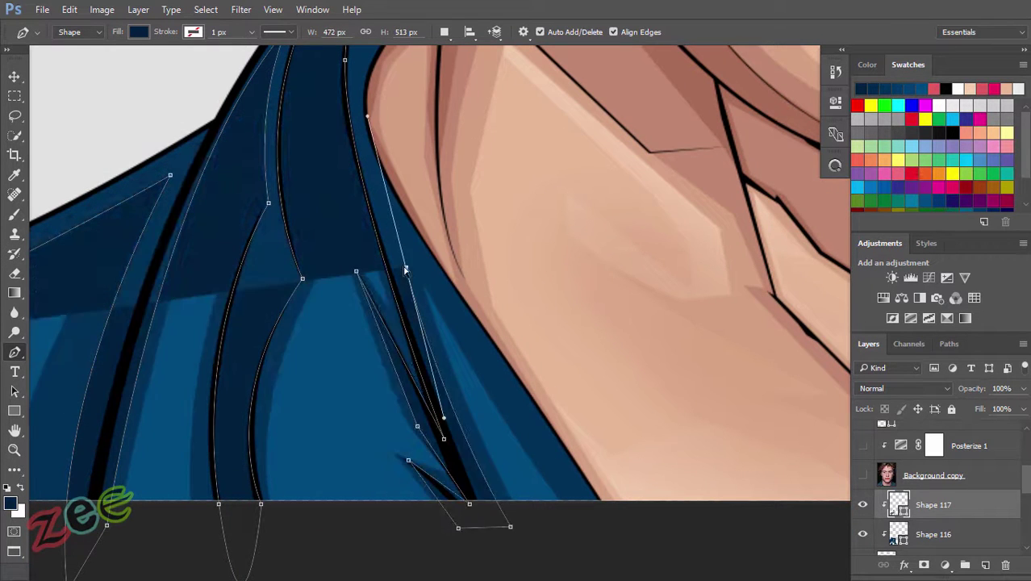
pyautogui.scroll(3, 406, 274)
pyautogui.scroll(-3, 406, 274)
pyautogui.scroll(-2, 575, 511)
pyautogui.moveTo(573, 427); pyautogui.dragTo(710, 563)
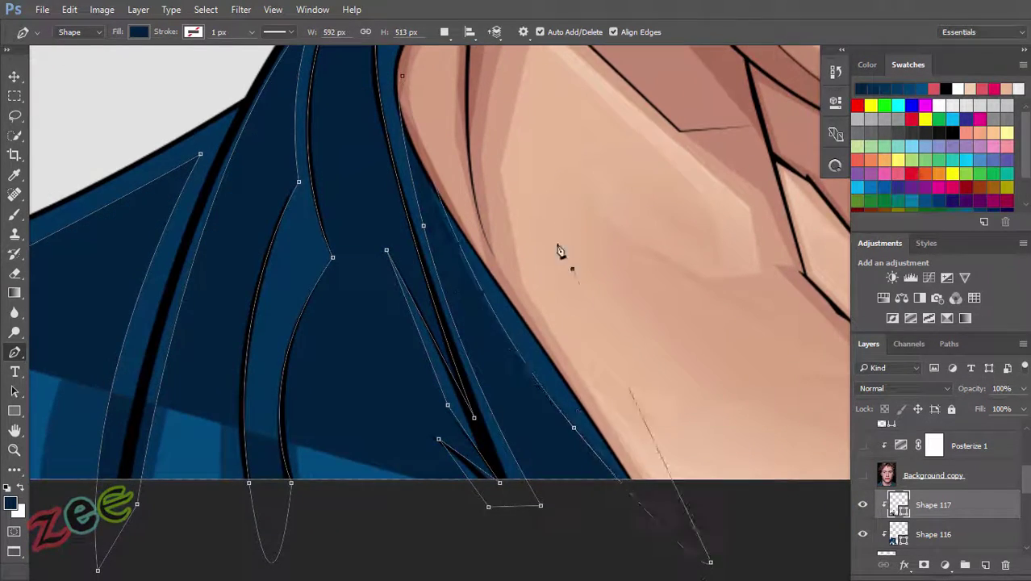
pyautogui.scroll(10, 305, 239)
pyautogui.scroll(-3, 304, 240)
pyautogui.scroll(3, 397, 383)
pyautogui.scroll(-1, 400, 331)
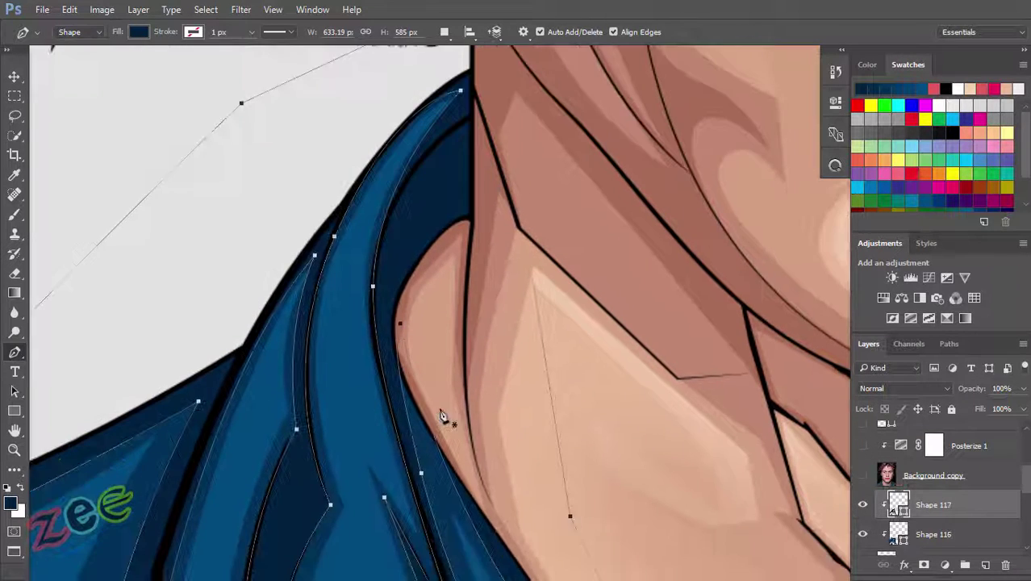
pyautogui.scroll(-3, 498, 379)
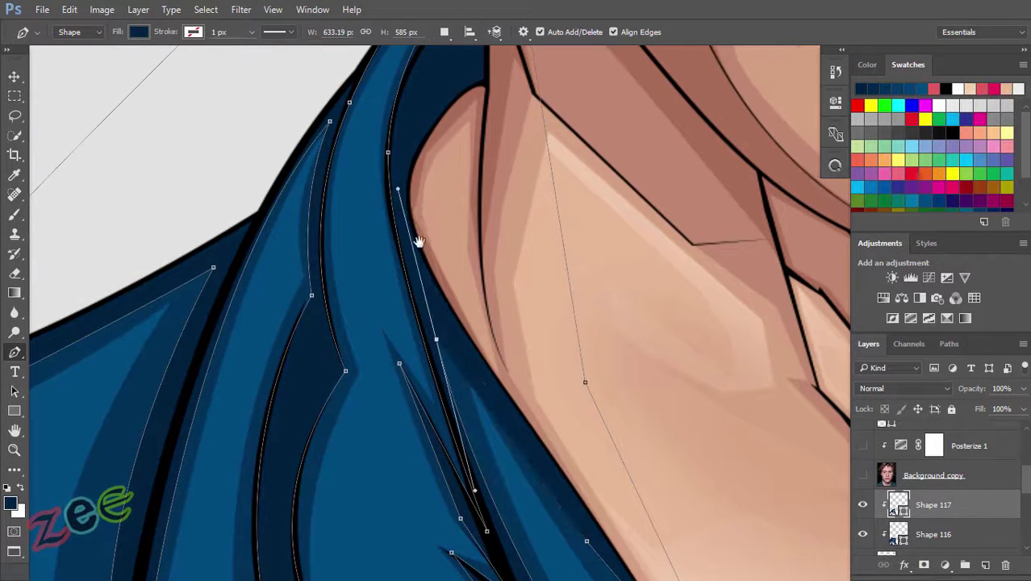
pyautogui.scroll(3, 437, 341)
pyautogui.scroll(-3, 466, 128)
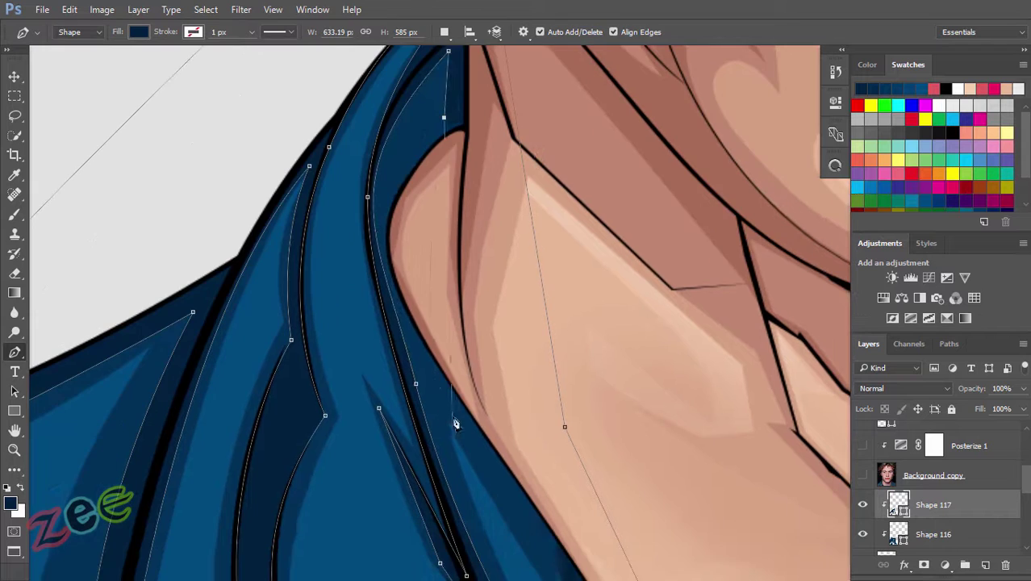
pyautogui.scroll(-8, 454, 422)
pyautogui.scroll(6, 480, 231)
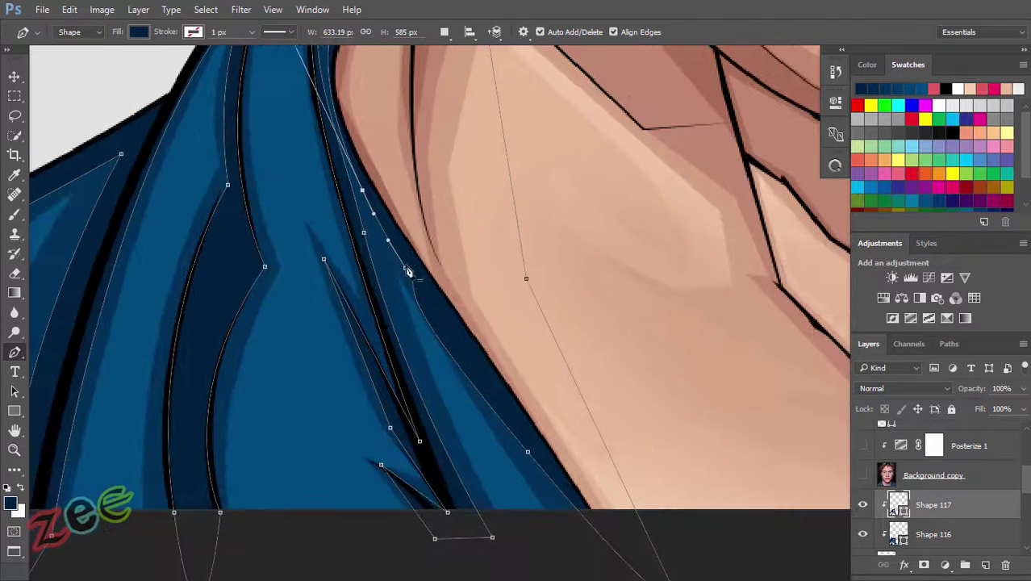
pyautogui.moveTo(532, 464); pyautogui.dragTo(668, 340)
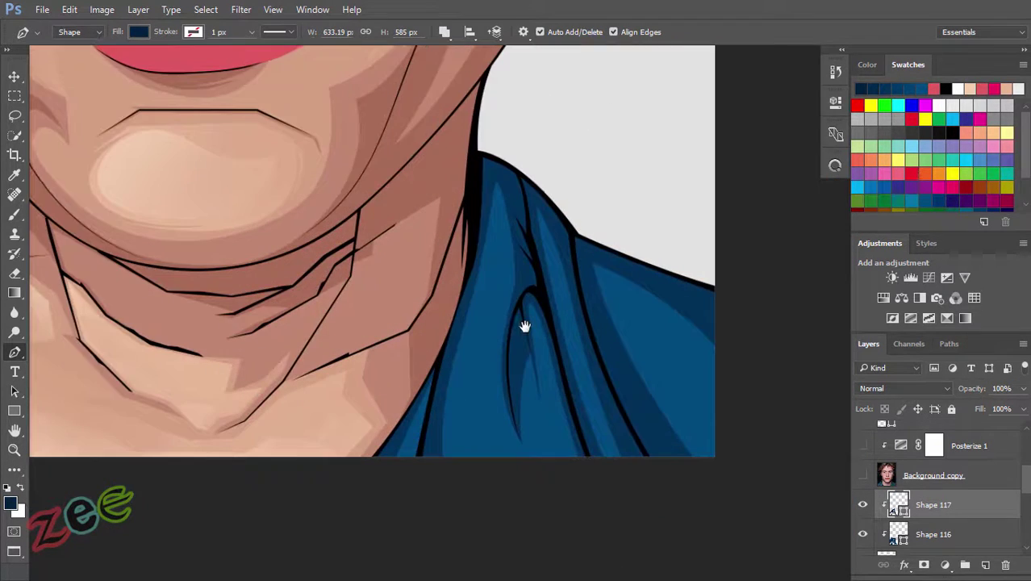
pyautogui.scroll(3, 438, 471)
pyautogui.scroll(3, 428, 485)
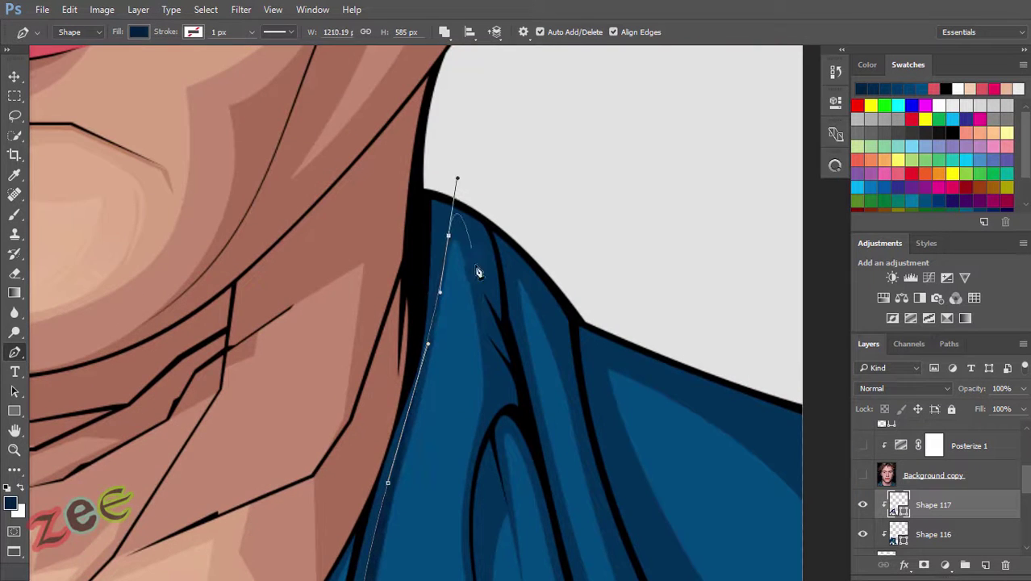
# Step: Extend the shadow outline around the inner collar curve and up the fold
pyautogui.click(490, 294)
pyautogui.scroll(2, 491, 311)
pyautogui.click(484, 341)
pyautogui.scroll(2, 509, 403)
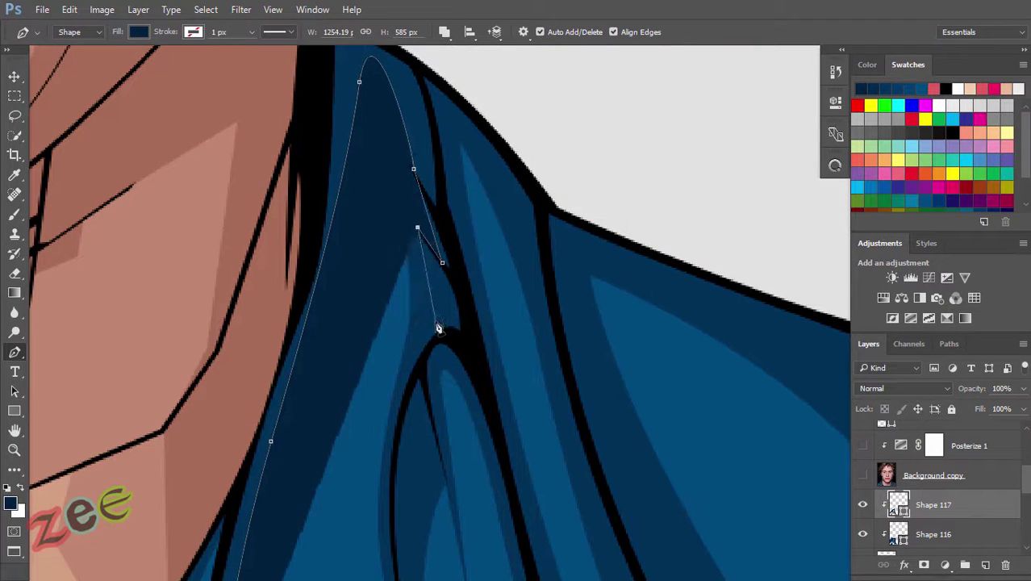
pyautogui.click(438, 328)
pyautogui.scroll(-2, 419, 388)
pyautogui.click(421, 182)
pyautogui.scroll(1, 394, 281)
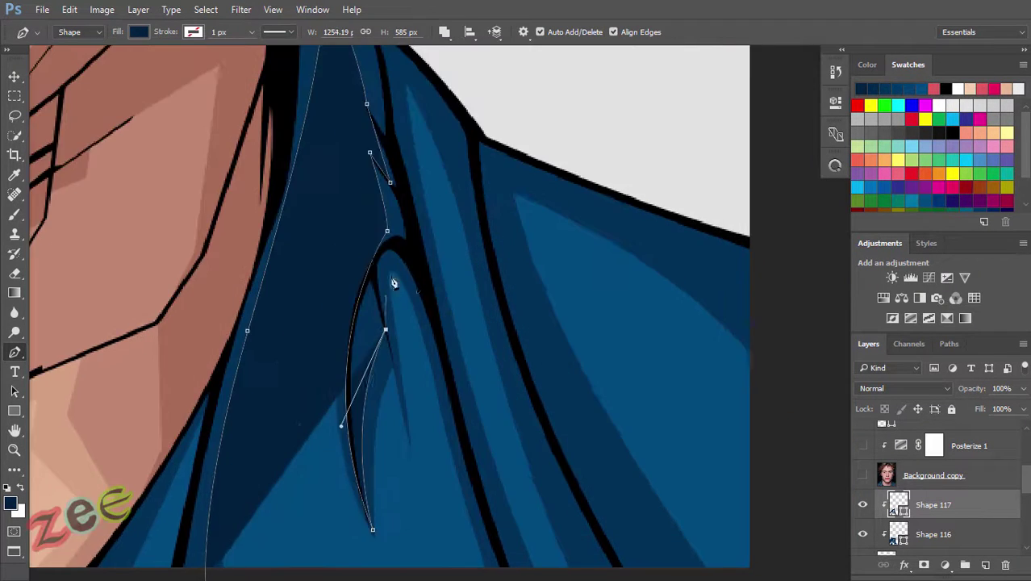
pyautogui.scroll(-1, 400, 239)
pyautogui.moveTo(457, 449); pyautogui.dragTo(462, 367)
pyautogui.scroll(2, 463, 367)
pyautogui.scroll(2, 347, 202)
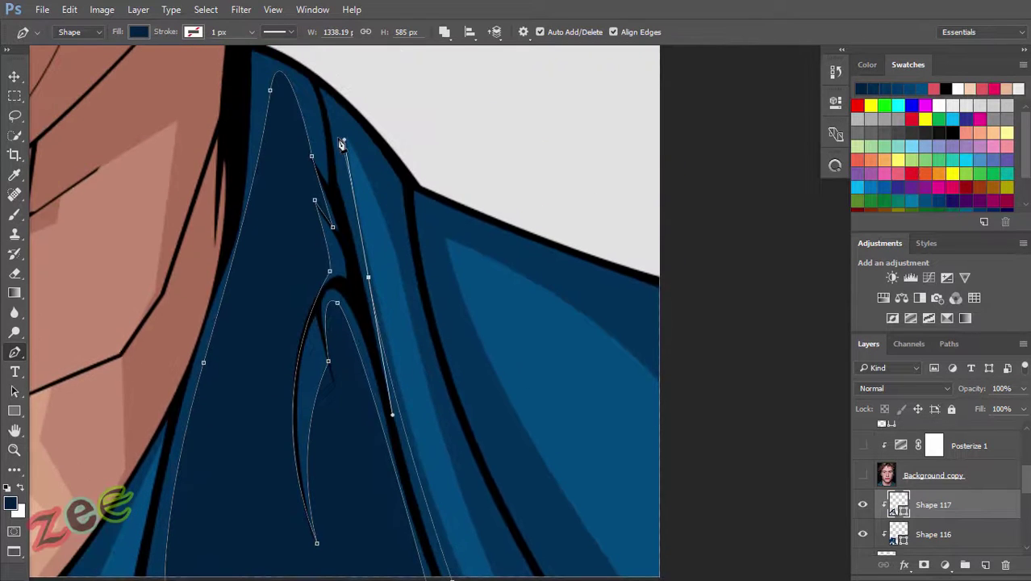
pyautogui.moveTo(343, 182); pyautogui.dragTo(344, 161)
pyautogui.scroll(-2, 342, 123)
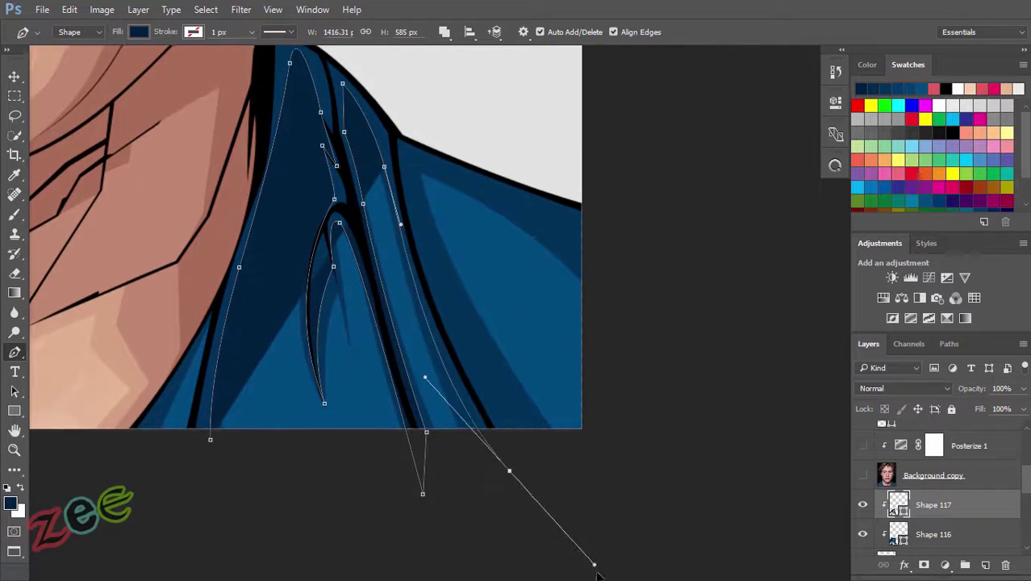
# Step: Curve the outline past the shirt's lower edge and close the shadow shape
pyautogui.moveTo(418, 235)
pyautogui.mouseDown()
pyautogui.moveTo(402, 148)
pyautogui.moveTo(433, 279)
pyautogui.mouseUp()
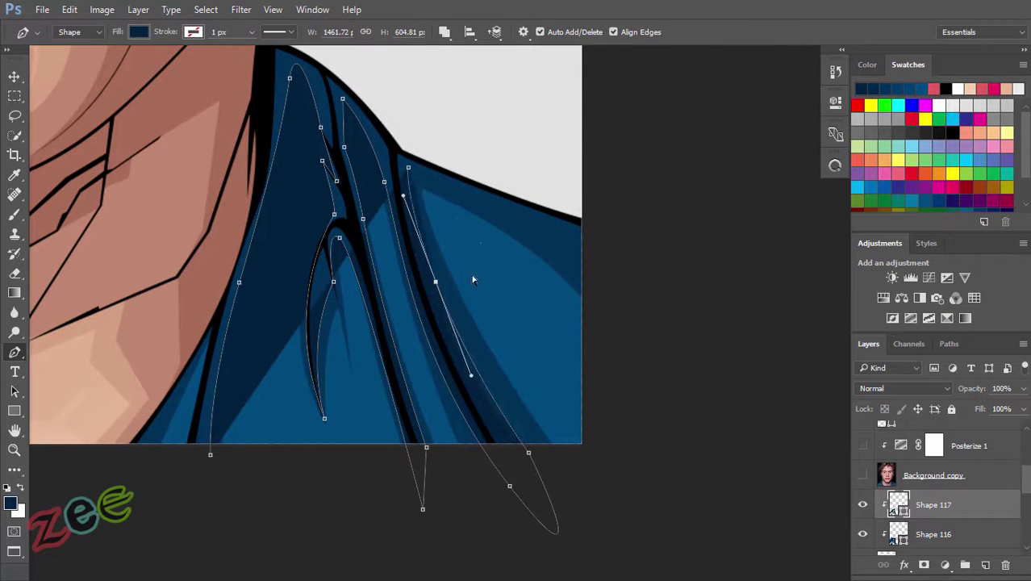
pyautogui.moveTo(593, 271); pyautogui.dragTo(628, 334)
pyautogui.scroll(2, 253, 310)
pyautogui.scroll(-2, 384, 331)
pyautogui.moveTo(458, 162); pyautogui.dragTo(417, 410)
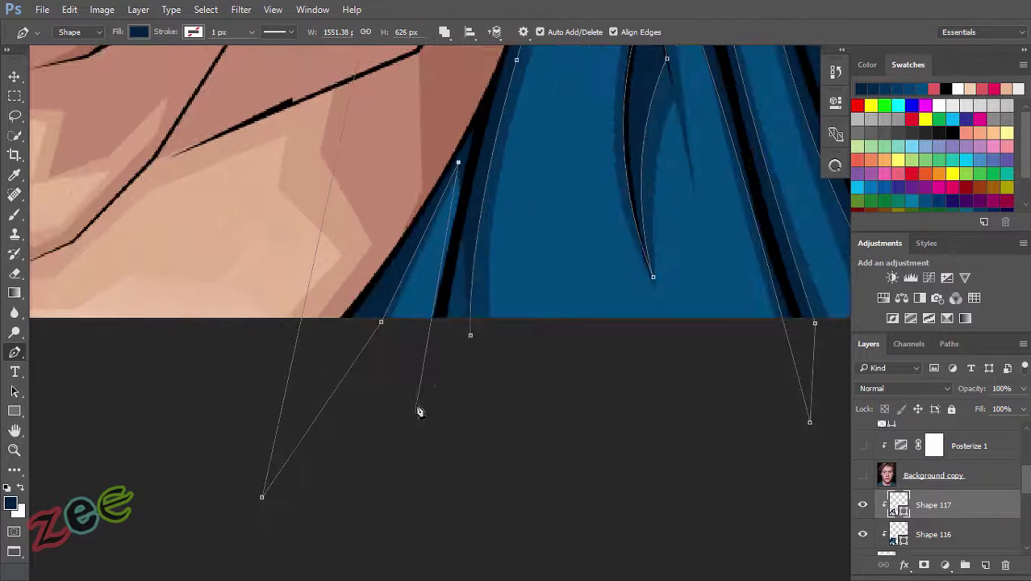
pyautogui.click(381, 323)
pyautogui.scroll(-3, 285, 368)
pyautogui.scroll(-1, 285, 368)
pyautogui.hotkey('ctrl', 'alt', 'shift', 'n')
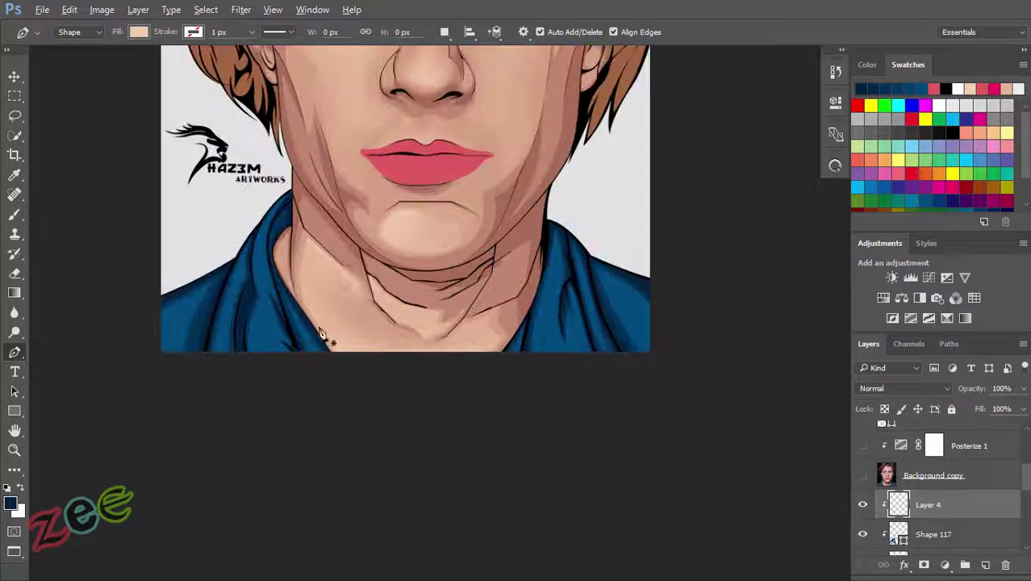
# Step: Sample a lighter blue and start a highlight shape on the left collar fold
pyautogui.press('i')
pyautogui.click(267, 333)
pyautogui.press('p')
pyautogui.scroll(2, 266, 333)
pyautogui.click(216, 317)
pyautogui.moveTo(354, 207); pyautogui.dragTo(415, 158)
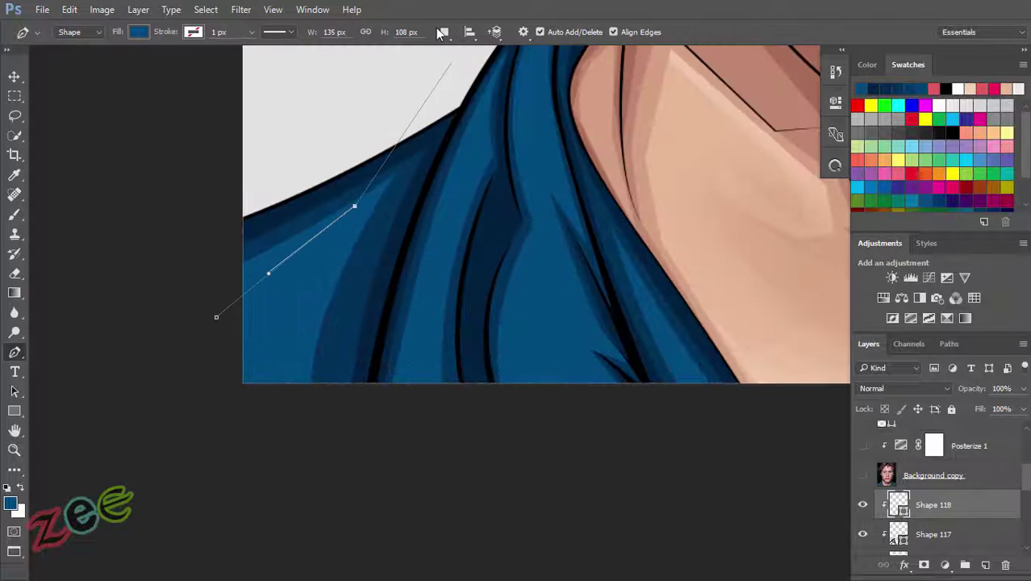
pyautogui.scroll(-2, 455, 92)
pyautogui.scroll(-2, 333, 202)
pyautogui.scroll(1, 334, 202)
# Step: Curve the left collar highlight along the fold, close it, and adjust its edge
pyautogui.moveTo(378, 69); pyautogui.dragTo(374, 154)
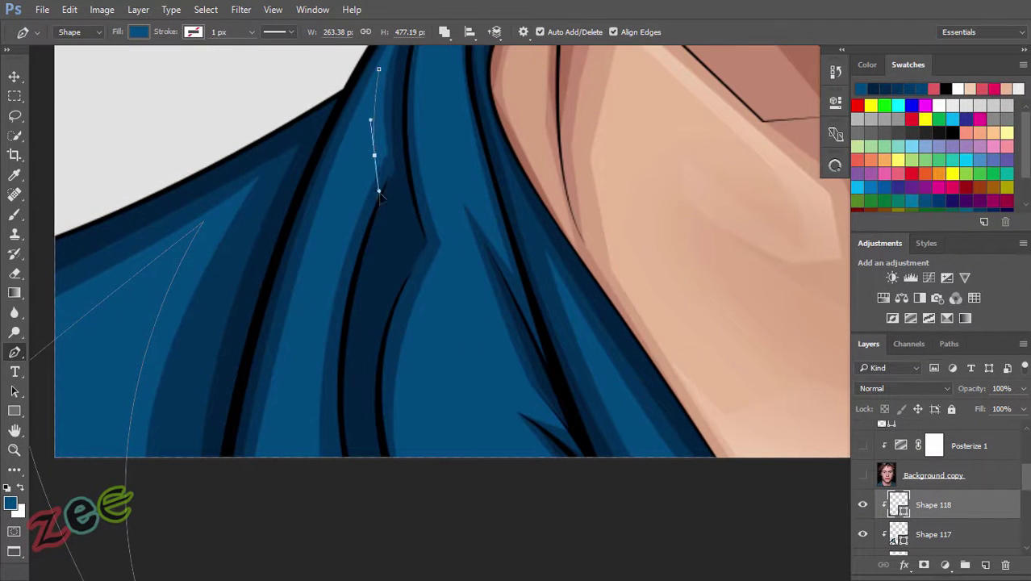
pyautogui.scroll(-1, 306, 267)
pyautogui.scroll(-2, 306, 268)
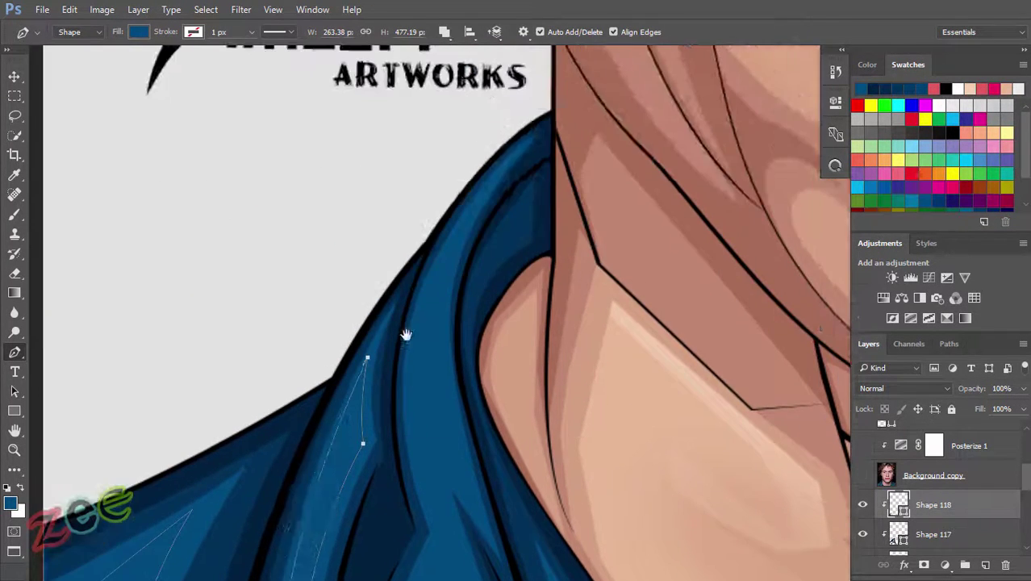
pyautogui.scroll(3, 306, 268)
pyautogui.moveTo(288, 362); pyautogui.dragTo(267, 254)
pyautogui.scroll(-1, 323, 234)
pyautogui.moveTo(354, 442); pyautogui.dragTo(396, 560)
pyautogui.moveTo(519, 480); pyautogui.dragTo(457, 355)
pyautogui.click(389, 197)
pyautogui.scroll(1, 391, 200)
pyautogui.scroll(-1, 395, 407)
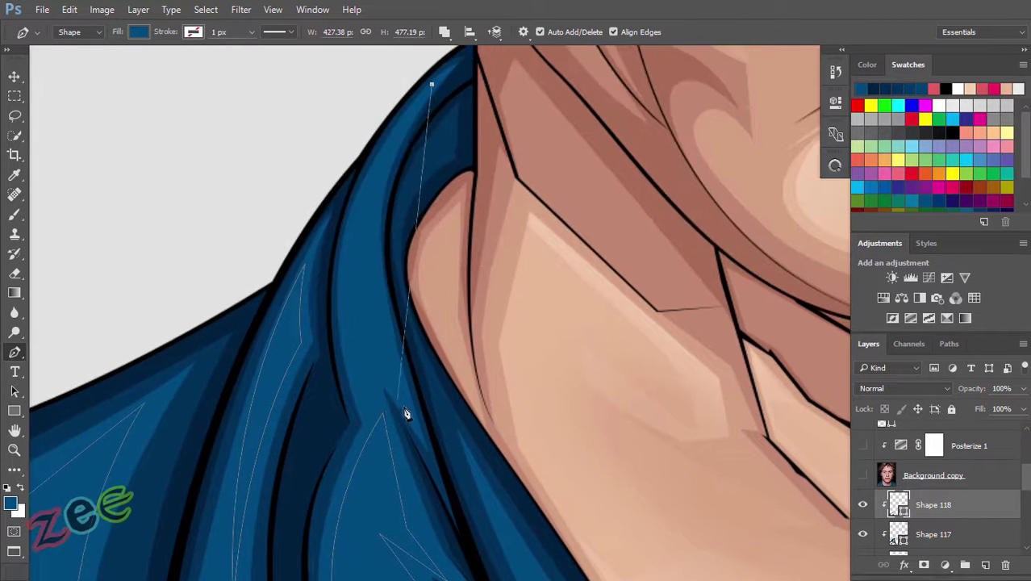
pyautogui.scroll(1, 386, 333)
pyautogui.scroll(-1, 384, 334)
pyautogui.moveTo(345, 489); pyautogui.dragTo(368, 437)
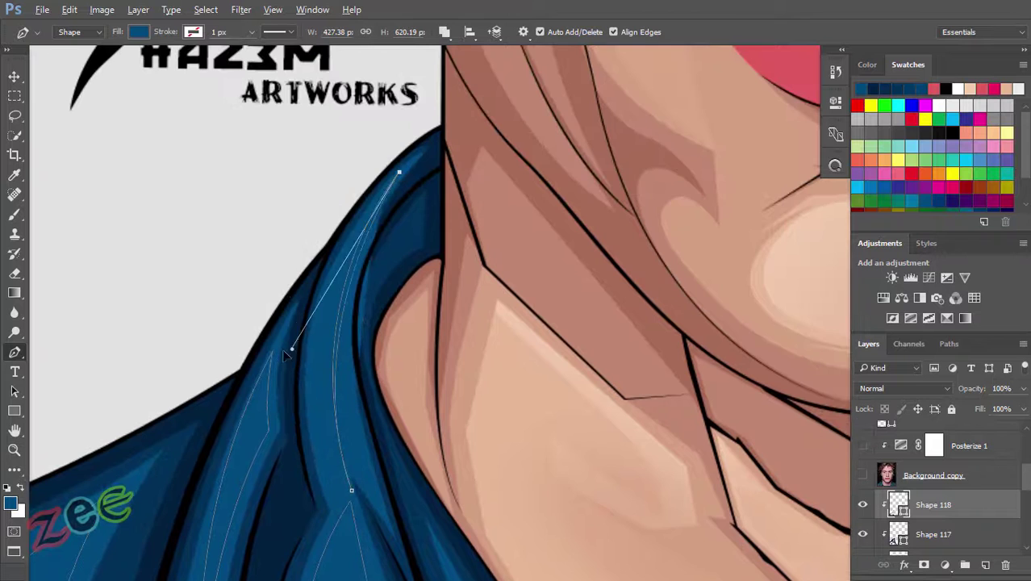
# Step: Trace a second highlight along the right collar fold and set the layer to Screen blending
pyautogui.scroll(1, 368, 437)
pyautogui.scroll(1, 466, 491)
pyautogui.scroll(-1, 298, 176)
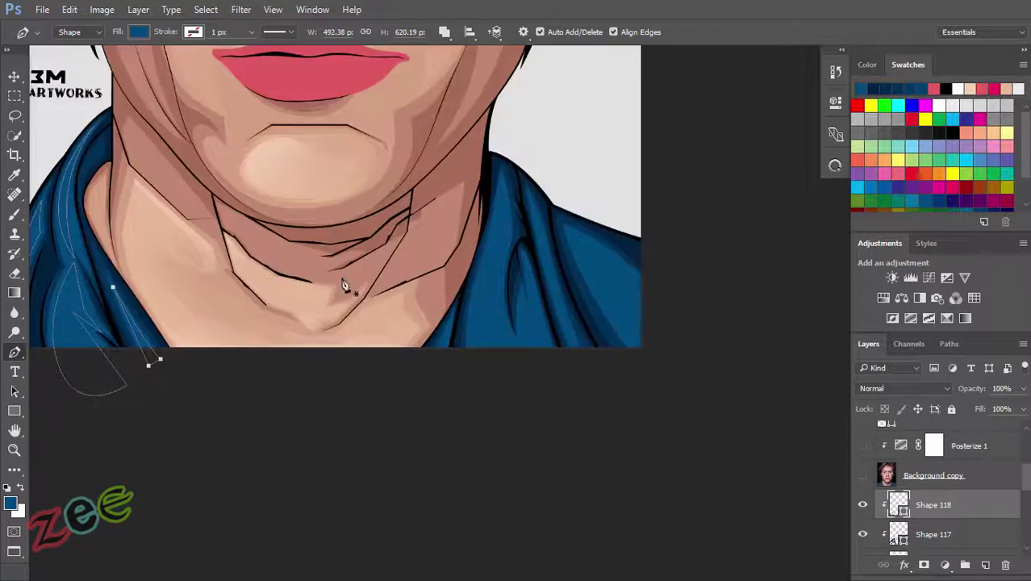
pyautogui.scroll(1, 420, 193)
pyautogui.scroll(1, 420, 193)
pyautogui.click(419, 322)
pyautogui.moveTo(404, 172); pyautogui.dragTo(393, 119)
pyautogui.click(507, 506)
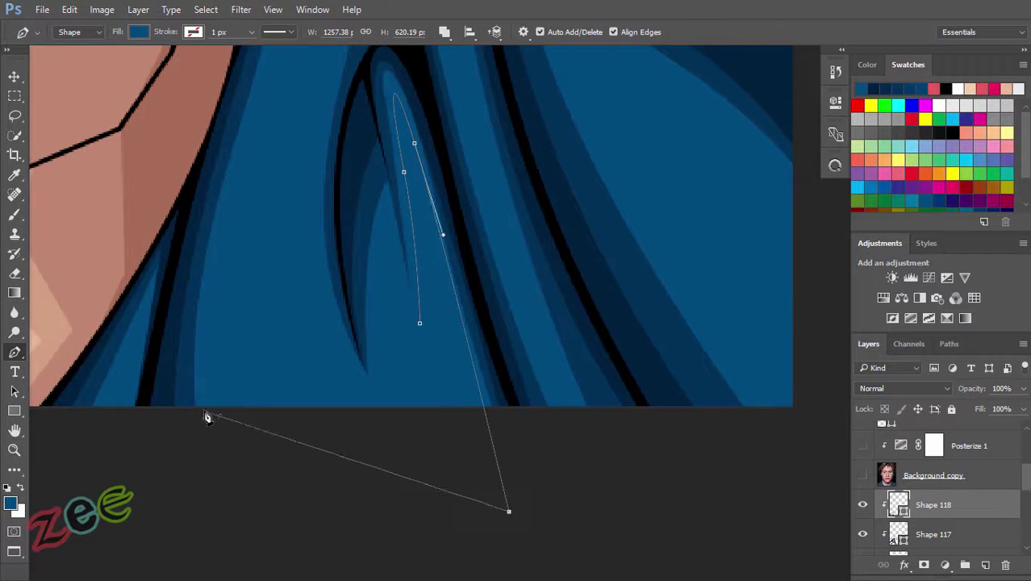
pyautogui.click(232, 428)
pyautogui.scroll(-1, 232, 428)
pyautogui.moveTo(332, 172); pyautogui.dragTo(313, 309)
pyautogui.click(383, 423)
pyautogui.scroll(1, 374, 266)
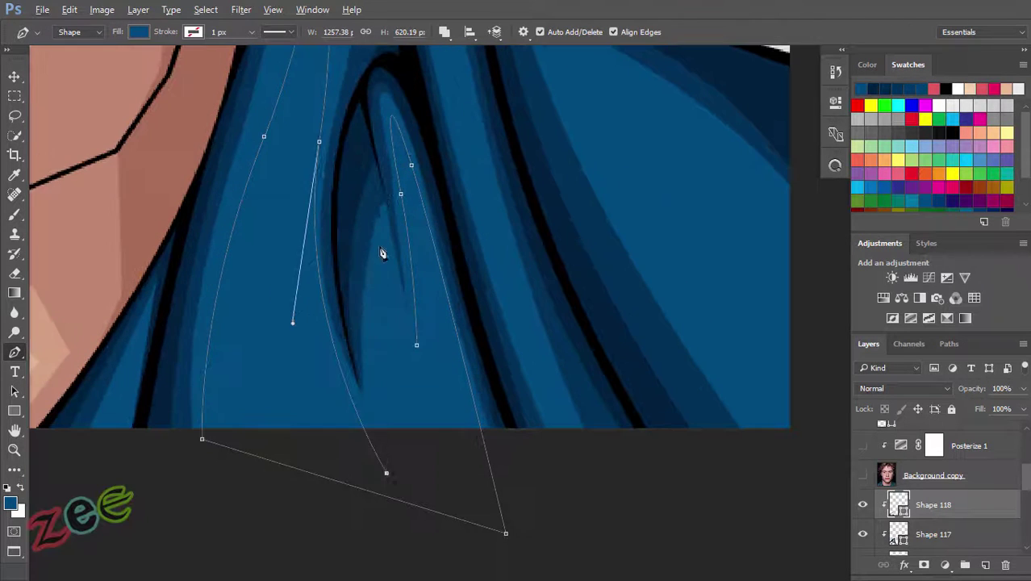
pyautogui.scroll(-1, 398, 339)
pyautogui.click(402, 149)
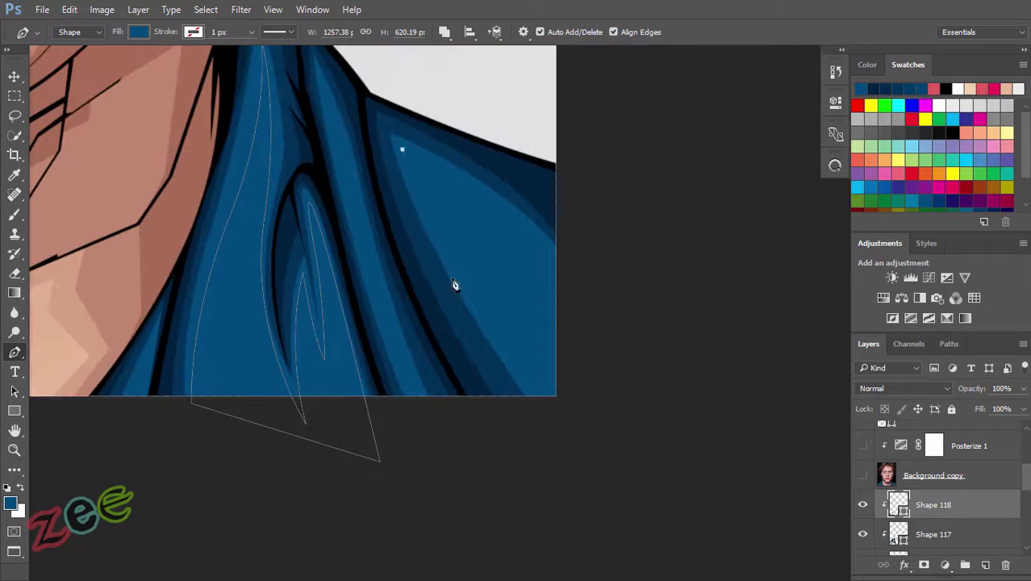
pyautogui.scroll(-1, 410, 160)
pyautogui.click(904, 388)
pyautogui.click(874, 187)
# Step: Set the collar highlight layer's opacity to 70%
pyautogui.press('3')
pyautogui.press('7')
pyautogui.scroll(-1, 418, 329)
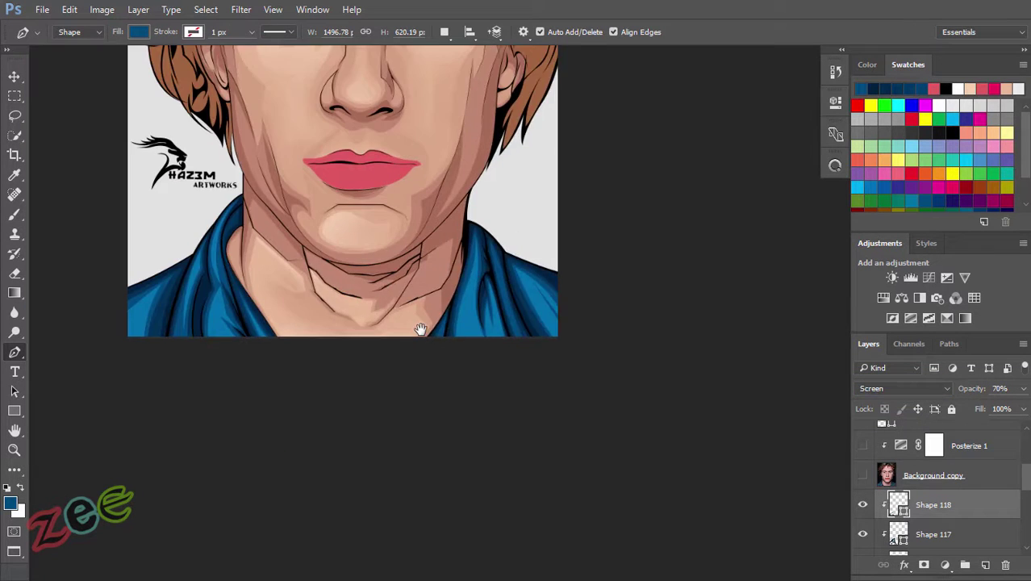
pyautogui.scroll(2, 449, 120)
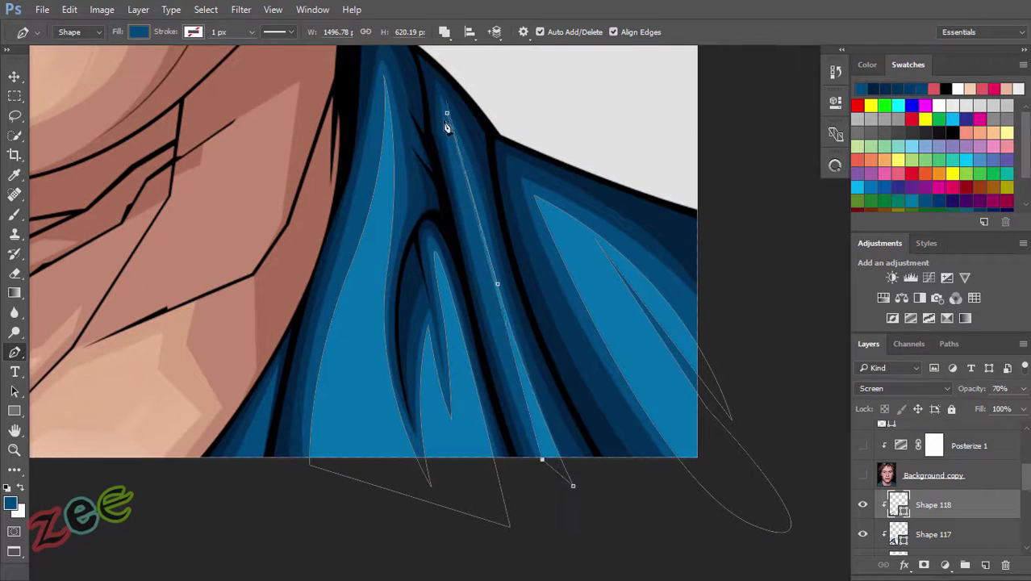
pyautogui.scroll(2, 424, 65)
pyautogui.scroll(-5, 485, 201)
pyautogui.scroll(3, 488, 172)
pyautogui.scroll(-1, 489, 172)
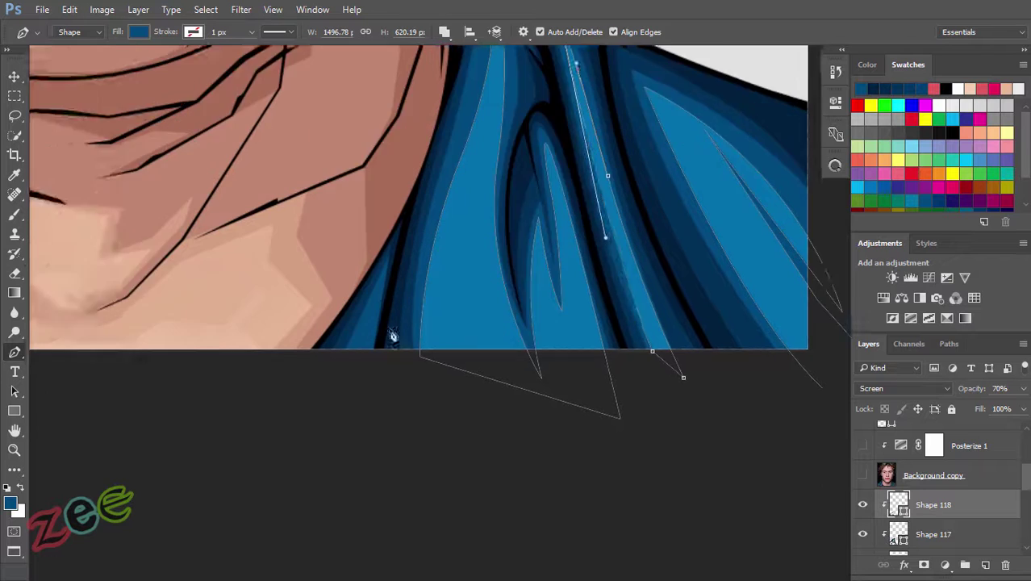
pyautogui.scroll(2, 391, 334)
# Step: Undo the last anchor to straighten the highlight edge, then select the Group 1 layer group
pyautogui.hotkey('ctrl', 'z')
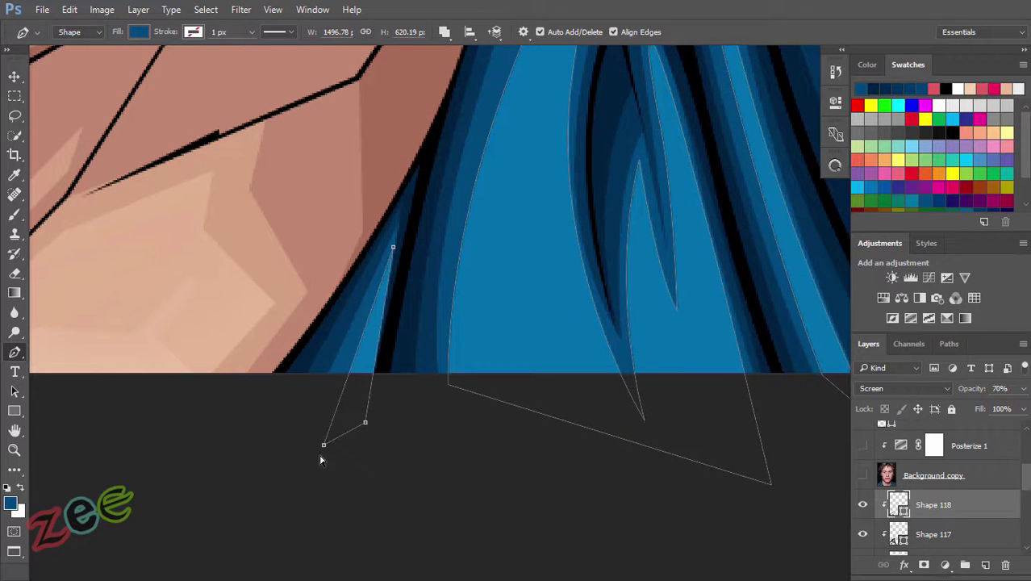
pyautogui.scroll(-3, 352, 388)
pyautogui.scroll(-2, 609, 349)
pyautogui.scroll(-2, 719, 402)
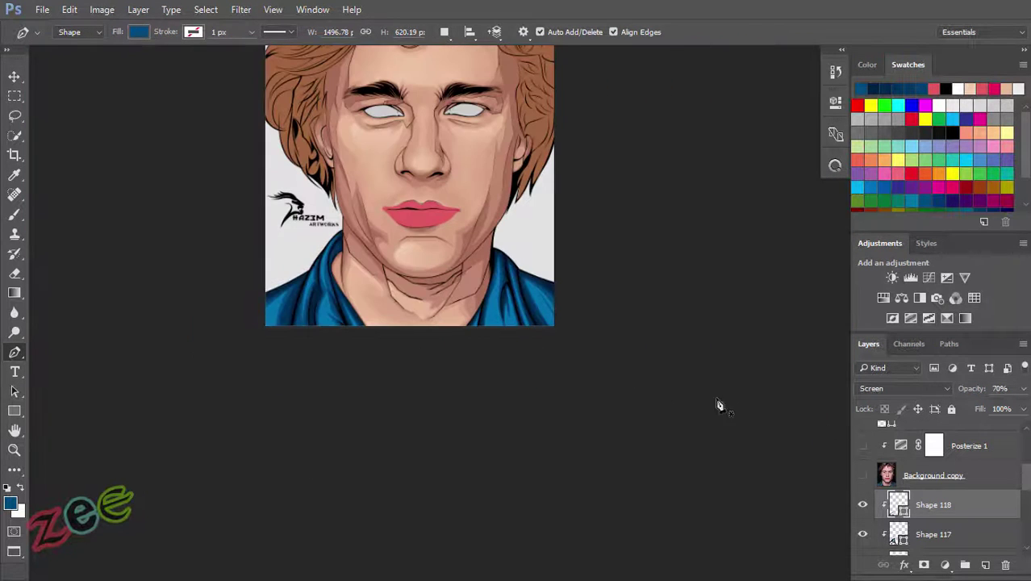
pyautogui.scroll(-3, 934, 510)
pyautogui.scroll(5, 918, 424)
pyautogui.click(918, 423)
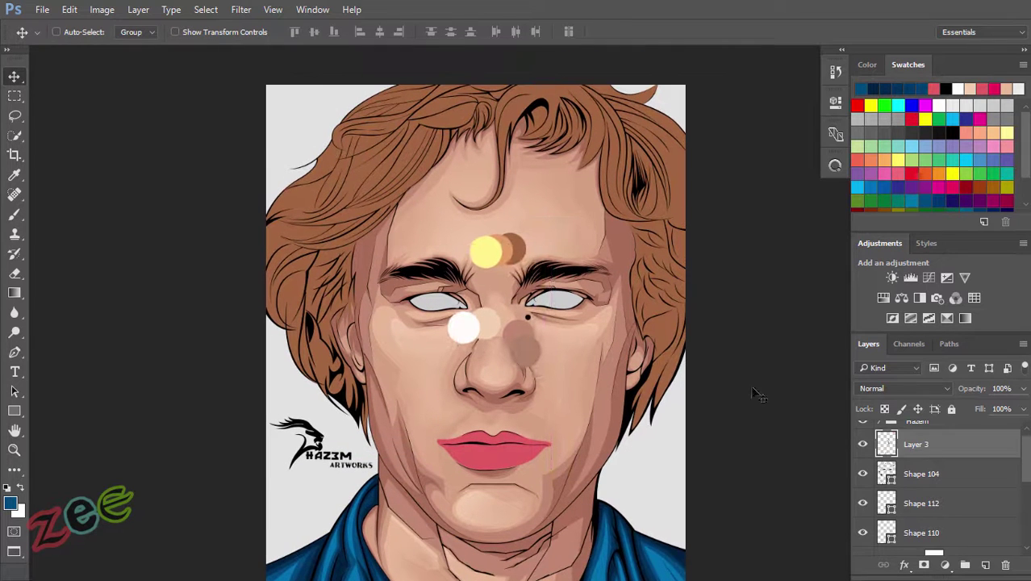
# Step: Move Layer 3 below Shape 110 and check the reference photo and Shape 104 visibility
pyautogui.moveTo(916, 444); pyautogui.dragTo(869, 514)
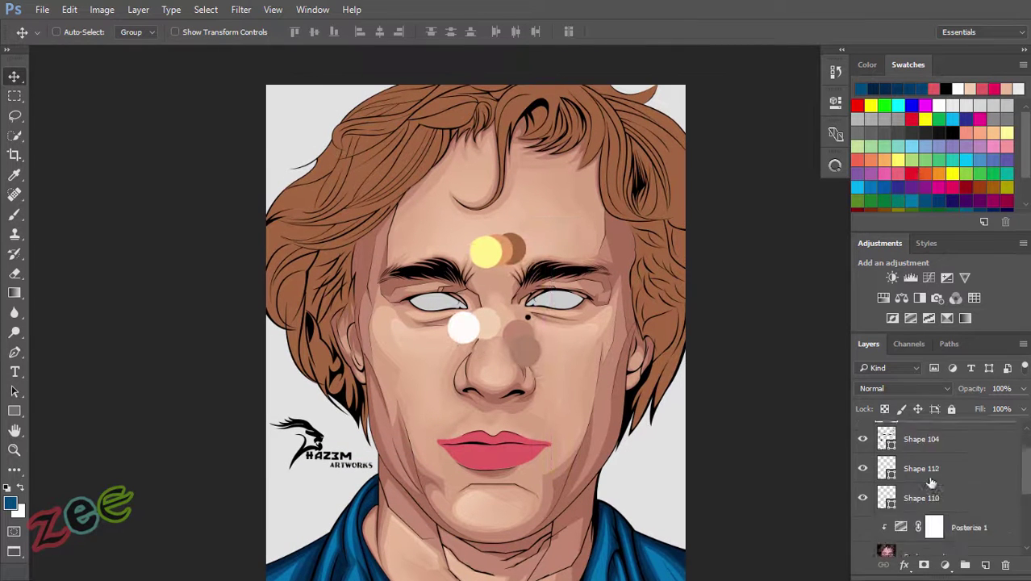
pyautogui.click(862, 514)
pyautogui.scroll(2, 863, 453)
pyautogui.click(863, 453)
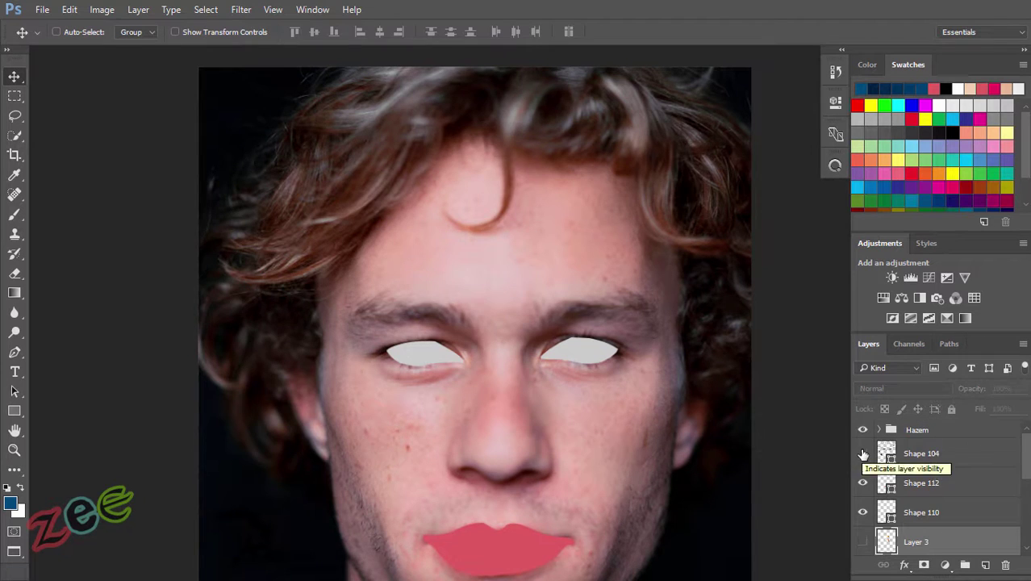
pyautogui.click(863, 454)
# Step: Hide the reference layers so only the cartoon shows, then zoom in on the forehead and hair
pyautogui.scroll(-3, 863, 450)
pyautogui.scroll(-2, 863, 448)
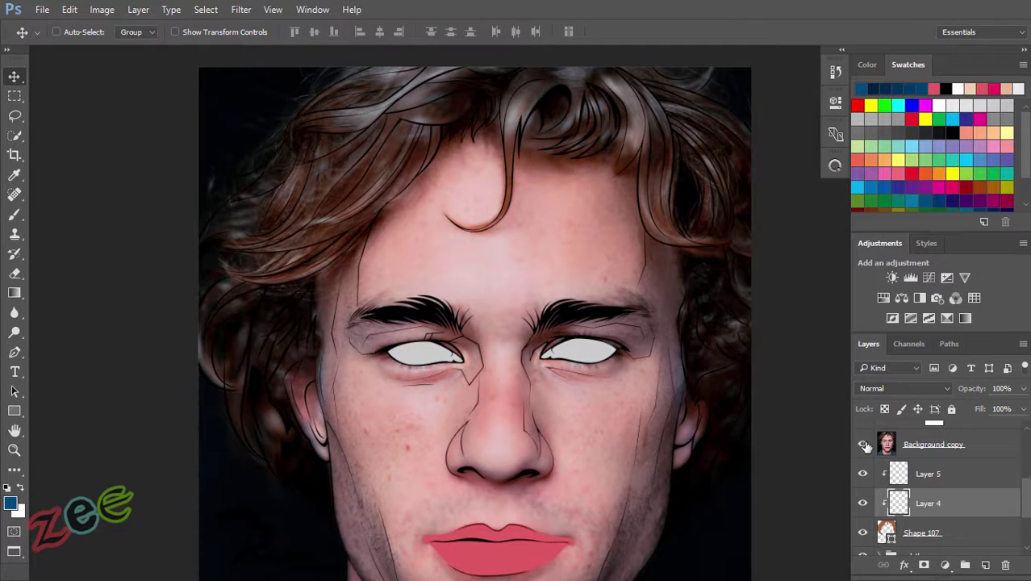
pyautogui.click(863, 444)
pyautogui.hotkey('ctrl', '-')
pyautogui.click(864, 445)
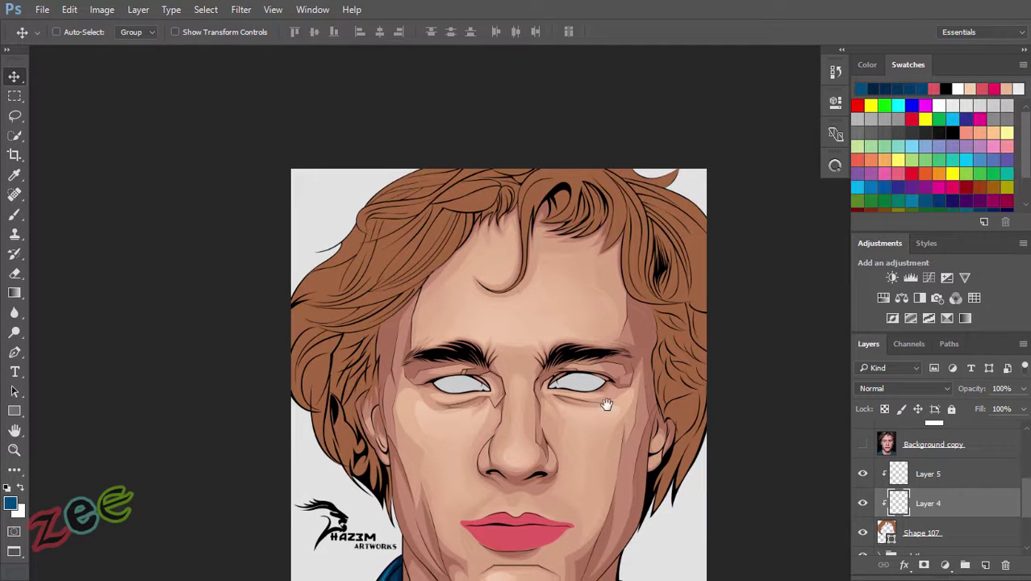
pyautogui.press('p')
pyautogui.hotkey('ctrl', '+')
pyautogui.hotkey('ctrl', '+')
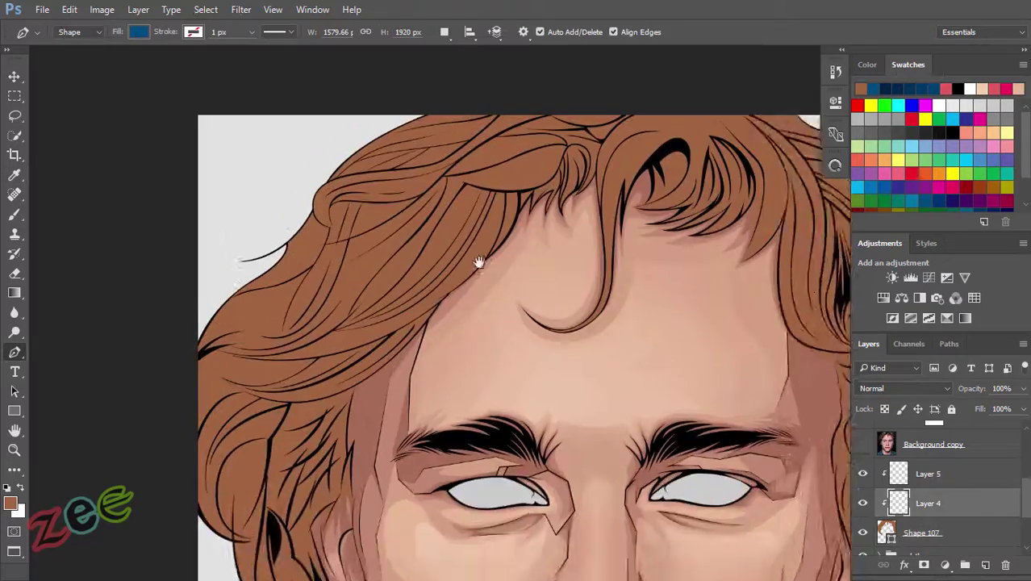
# Step: Zoom into the hair and place the first curved anchors of a pointed hair-strand shape
pyautogui.hotkey('ctrl', '+')
pyautogui.hotkey('ctrl', '+')
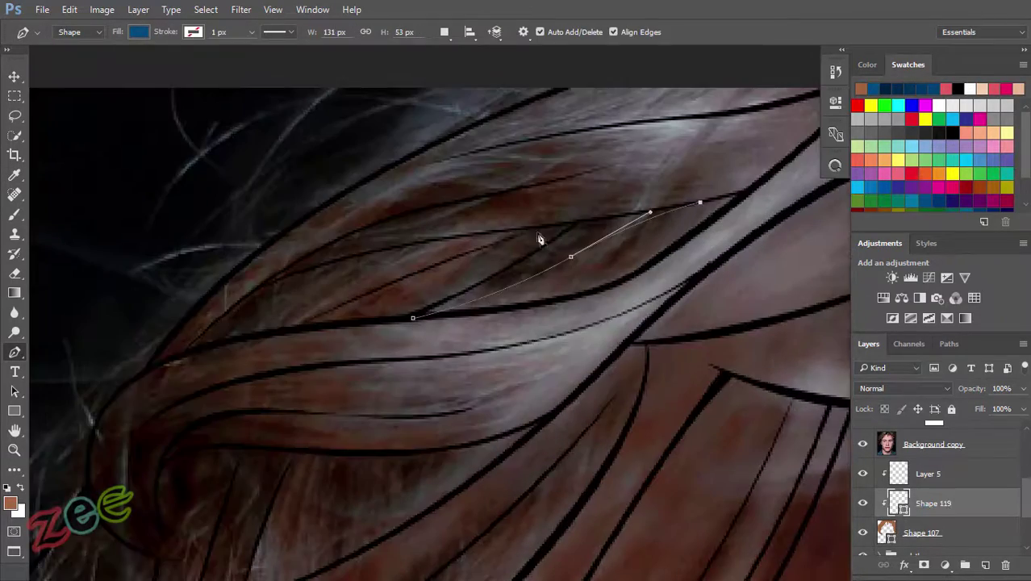
pyautogui.hotkey('ctrl', '+')
pyautogui.click(444, 31)
pyautogui.press('Escape')
pyautogui.hotkey('ctrl', '+')
pyautogui.moveTo(523, 239); pyautogui.dragTo(693, 222)
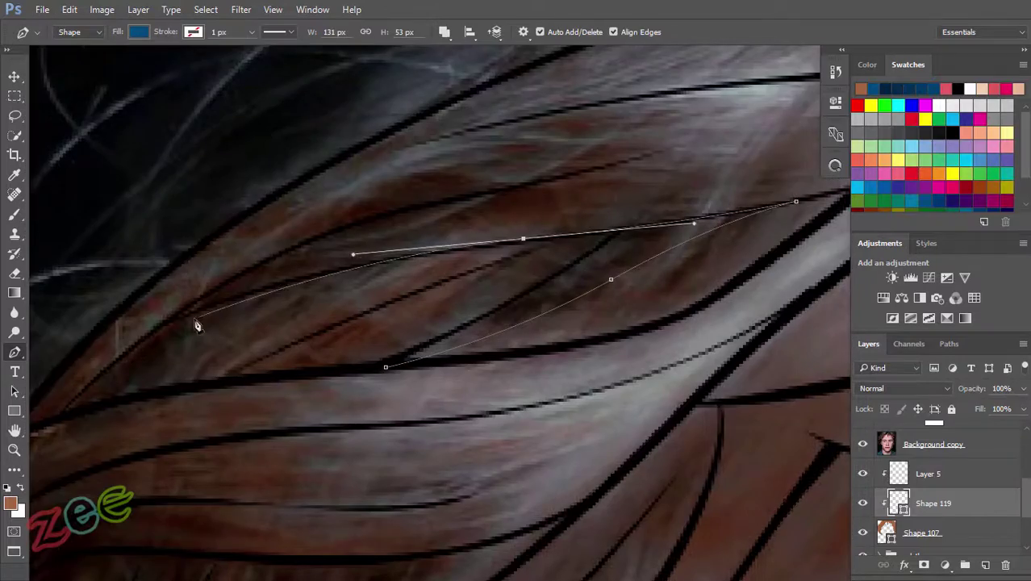
pyautogui.moveTo(433, 274); pyautogui.dragTo(546, 256)
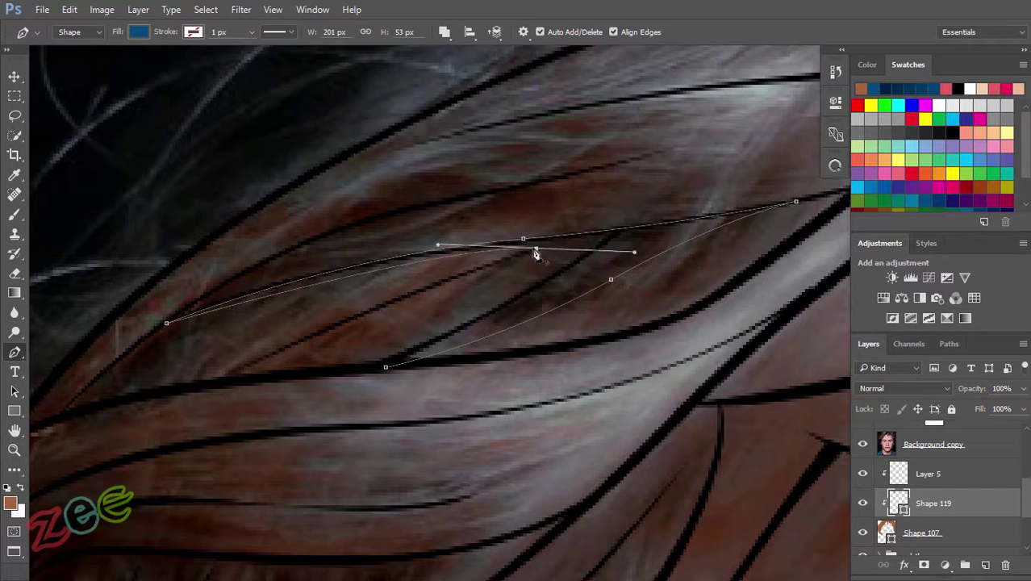
pyautogui.hscroll(-3, 536, 252)
pyautogui.moveTo(502, 321); pyautogui.dragTo(621, 254)
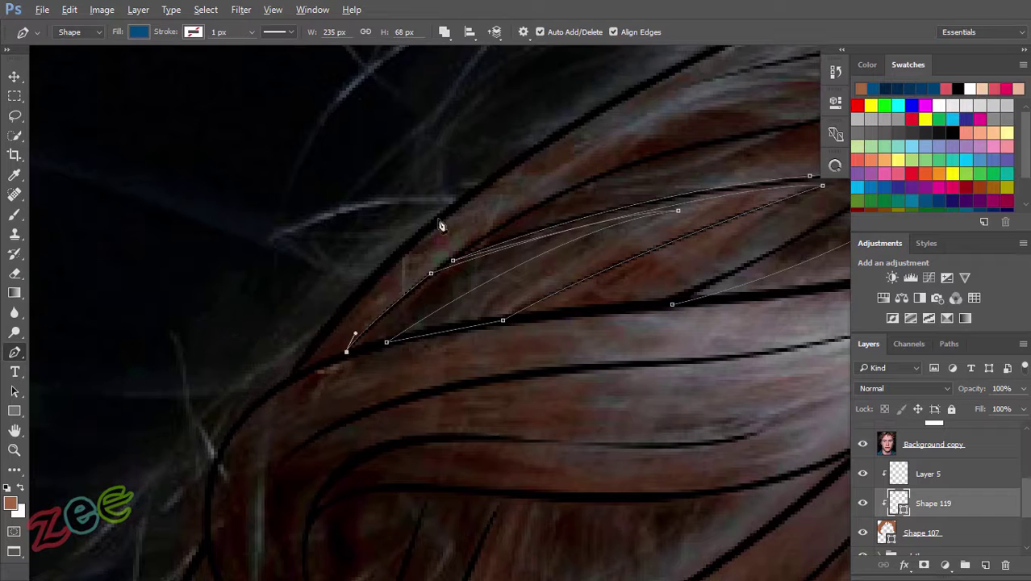
# Step: Extend the strand path around the hair curl to a sharp strand tip
pyautogui.hotkey('ctrl', '-')
pyautogui.scroll(3, 657, 227)
pyautogui.moveTo(617, 171); pyautogui.dragTo(500, 222)
pyautogui.hotkey('ctrl', '+')
pyautogui.moveTo(443, 255); pyautogui.dragTo(373, 388)
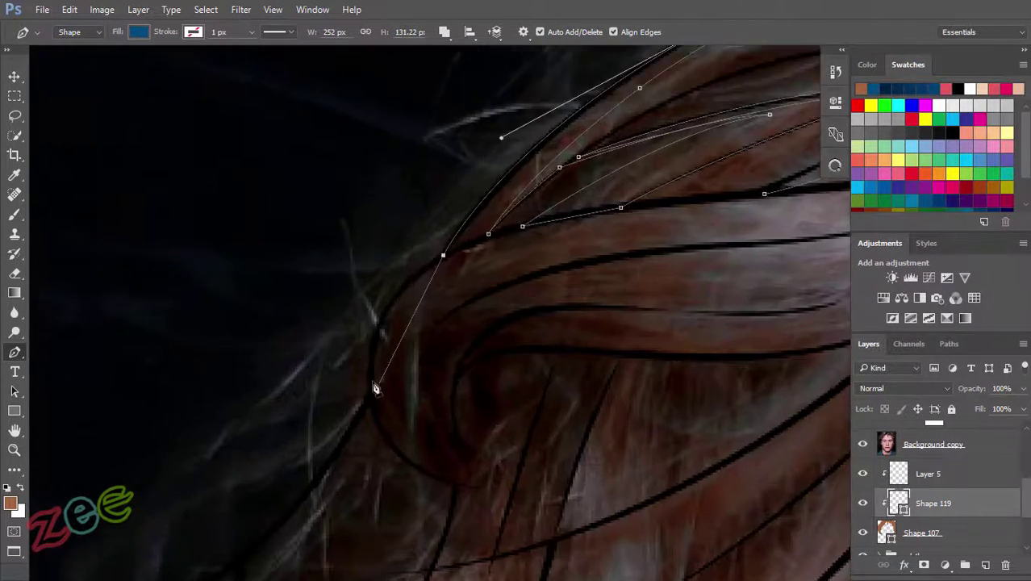
pyautogui.scroll(-3, 374, 388)
pyautogui.moveTo(423, 343); pyautogui.dragTo(450, 412)
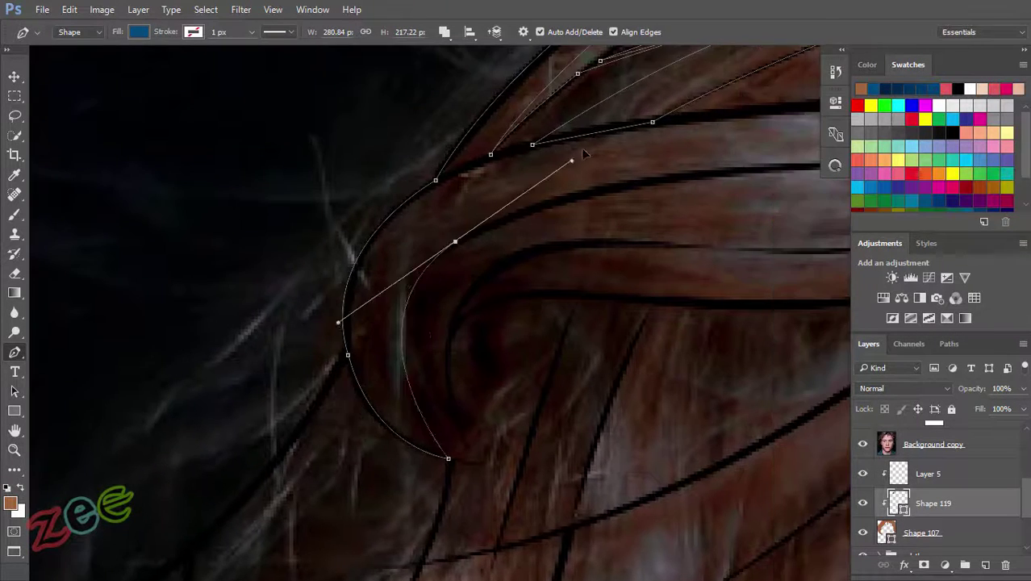
pyautogui.hscroll(5, 450, 439)
pyautogui.moveTo(295, 396); pyautogui.dragTo(410, 220)
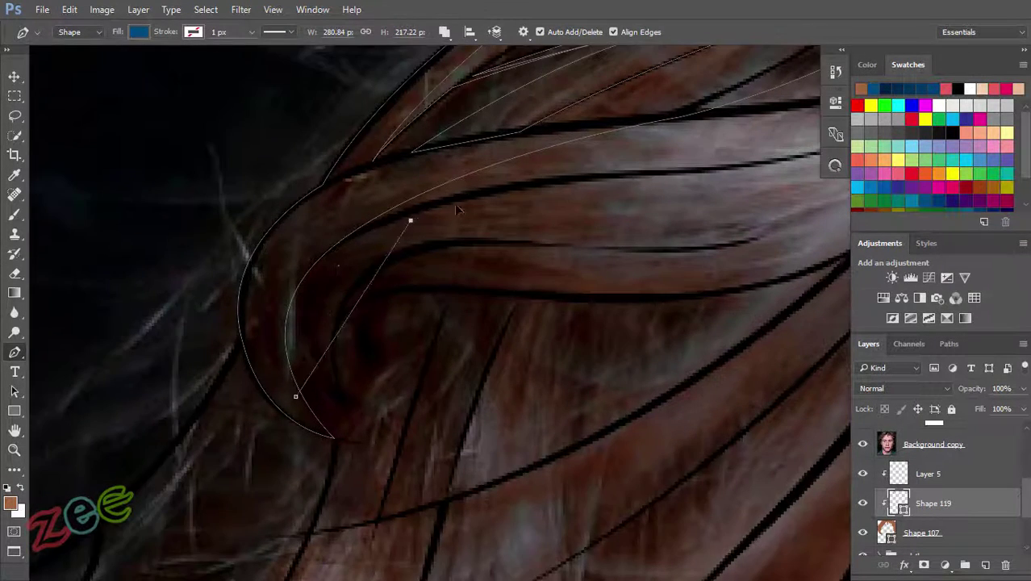
pyautogui.hscroll(-10, 456, 210)
pyautogui.click(611, 213)
# Step: Sweep the path left along the flowing strands, reshaping one curve's handle
pyautogui.moveTo(299, 283); pyautogui.dragTo(72, 317)
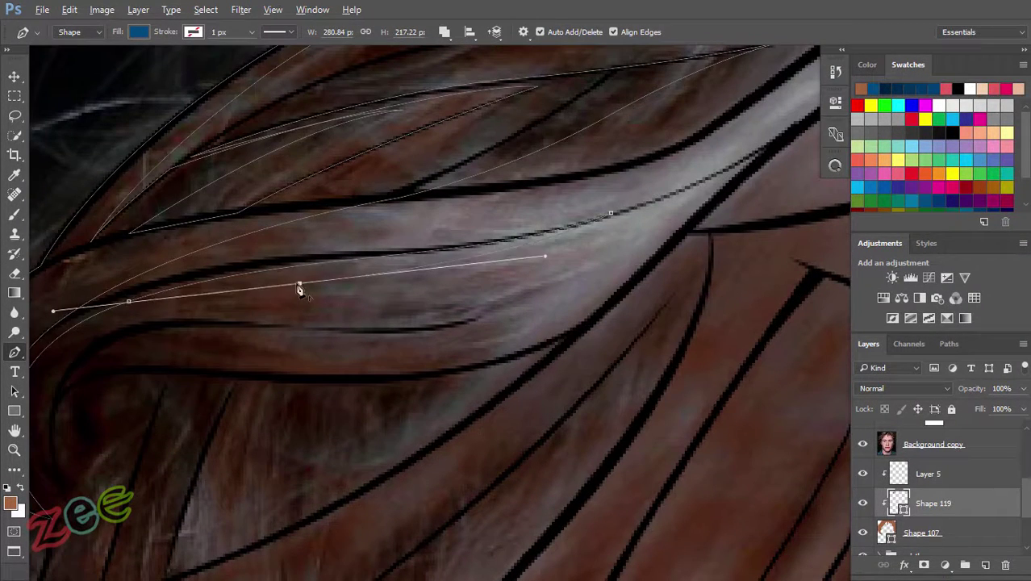
pyautogui.scroll(-1, 565, 284)
pyautogui.hscroll(-2, 565, 284)
pyautogui.moveTo(352, 298); pyautogui.dragTo(125, 287)
pyautogui.moveTo(629, 307); pyautogui.dragTo(479, 367)
pyautogui.moveTo(452, 410); pyautogui.dragTo(452, 438)
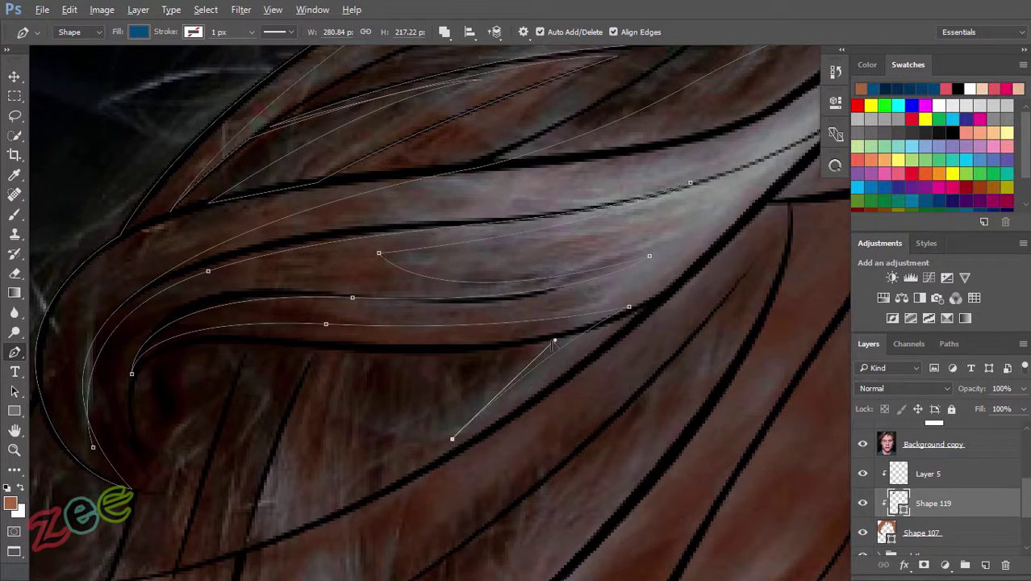
pyautogui.scroll(-2, 484, 363)
pyautogui.hscroll(-1, 485, 363)
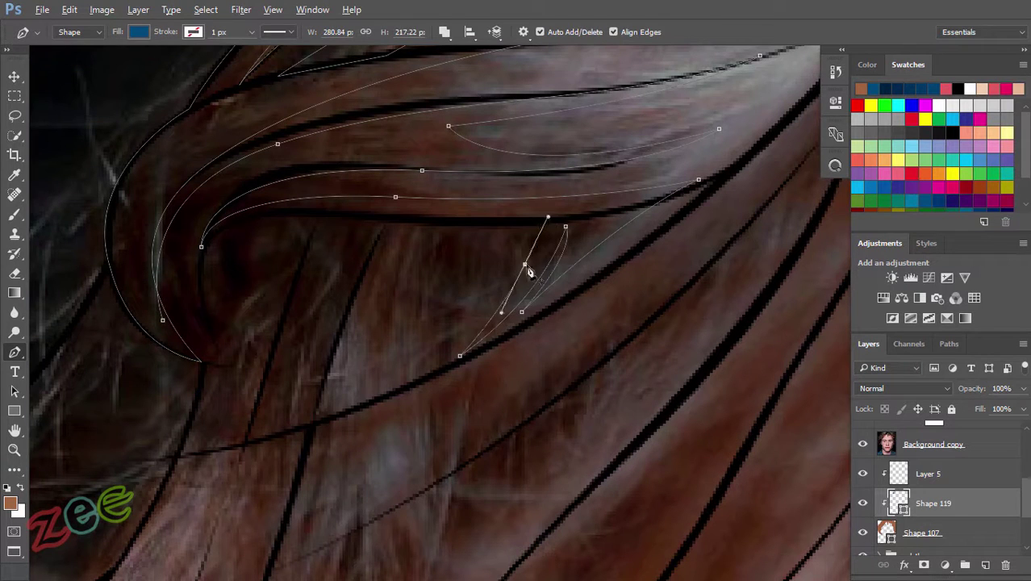
pyautogui.moveTo(357, 364); pyautogui.dragTo(488, 288)
pyautogui.scroll(-2, 387, 347)
pyautogui.hscroll(-2, 404, 338)
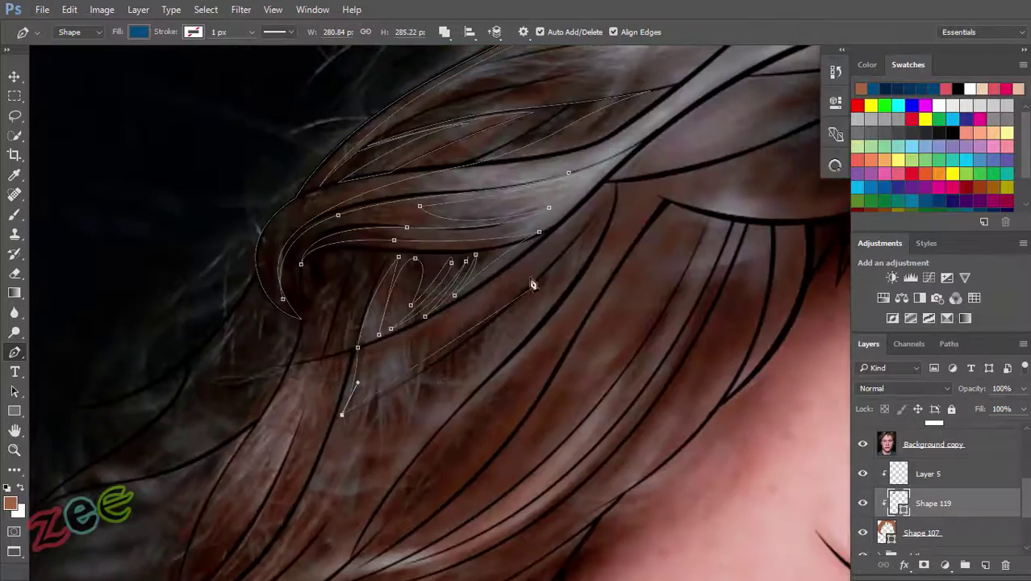
pyautogui.moveTo(444, 361); pyautogui.dragTo(616, 191)
# Step: Add curved anchors tracing the next lower hair strands
pyautogui.scroll(-3, 565, 282)
pyautogui.scroll(2, 472, 417)
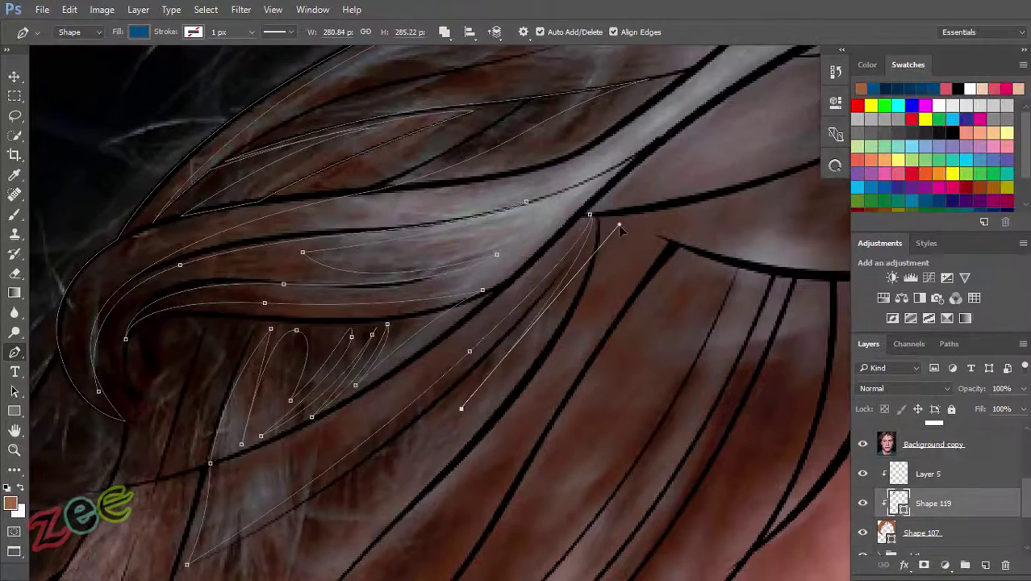
pyautogui.scroll(-2, 605, 226)
pyautogui.scroll(2, 493, 349)
pyautogui.moveTo(493, 349); pyautogui.dragTo(605, 196)
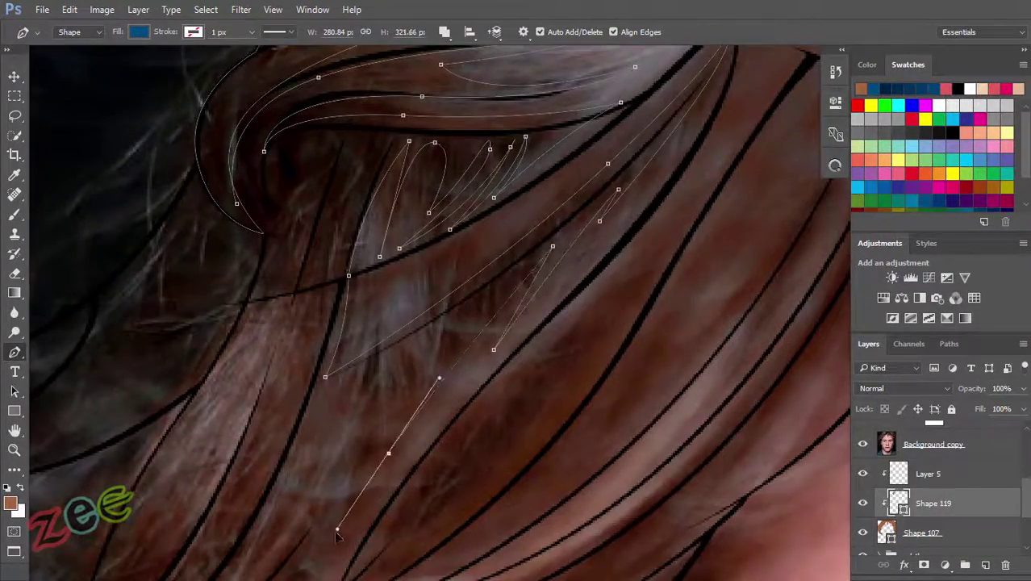
pyautogui.scroll(-2, 362, 494)
pyautogui.scroll(2, 444, 328)
pyautogui.moveTo(439, 347); pyautogui.dragTo(431, 410)
pyautogui.scroll(-2, 320, 394)
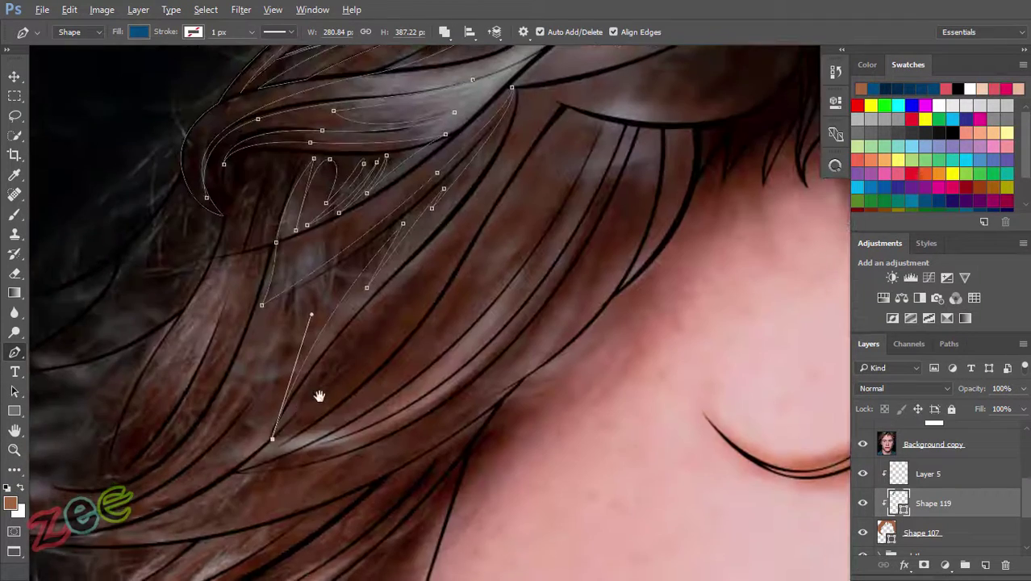
pyautogui.scroll(1, 449, 272)
pyautogui.scroll(1, 292, 405)
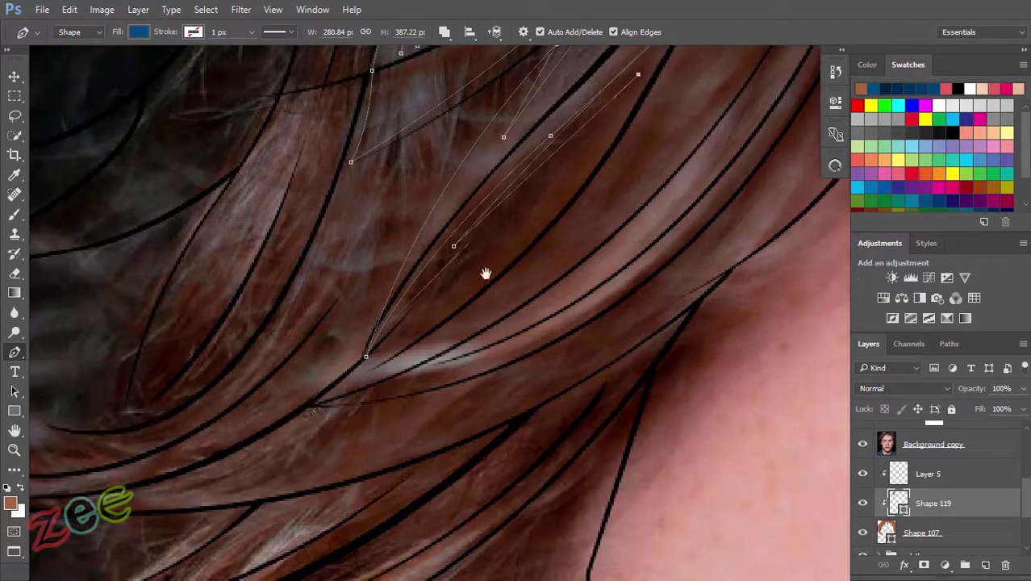
pyautogui.moveTo(310, 408); pyautogui.dragTo(130, 496)
# Step: Add smooth Pen anchors shaping a lower hair strand's outer end, curve and bottom edge
pyautogui.scroll(-1, 246, 416)
pyautogui.hscroll(-3, 248, 399)
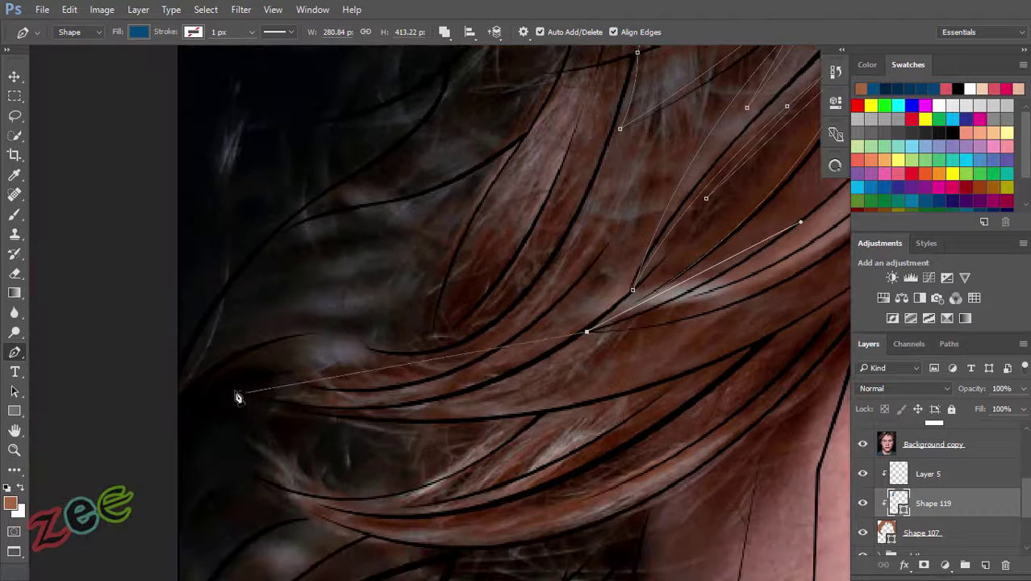
pyautogui.moveTo(235, 389); pyautogui.dragTo(32, 355)
pyautogui.hscroll(-1, 208, 405)
pyautogui.moveTo(536, 336); pyautogui.dragTo(655, 249)
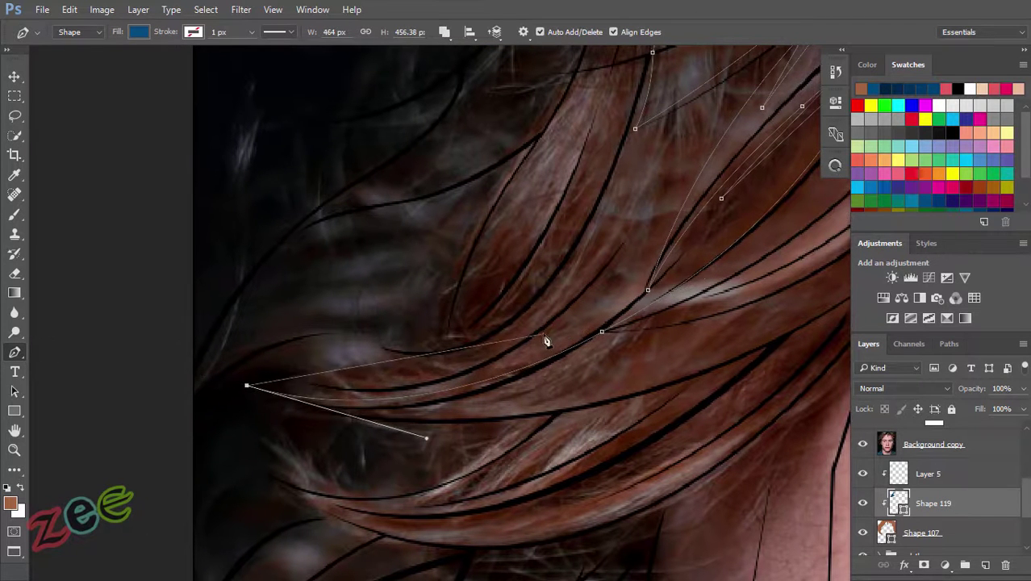
pyautogui.scroll(3, 499, 420)
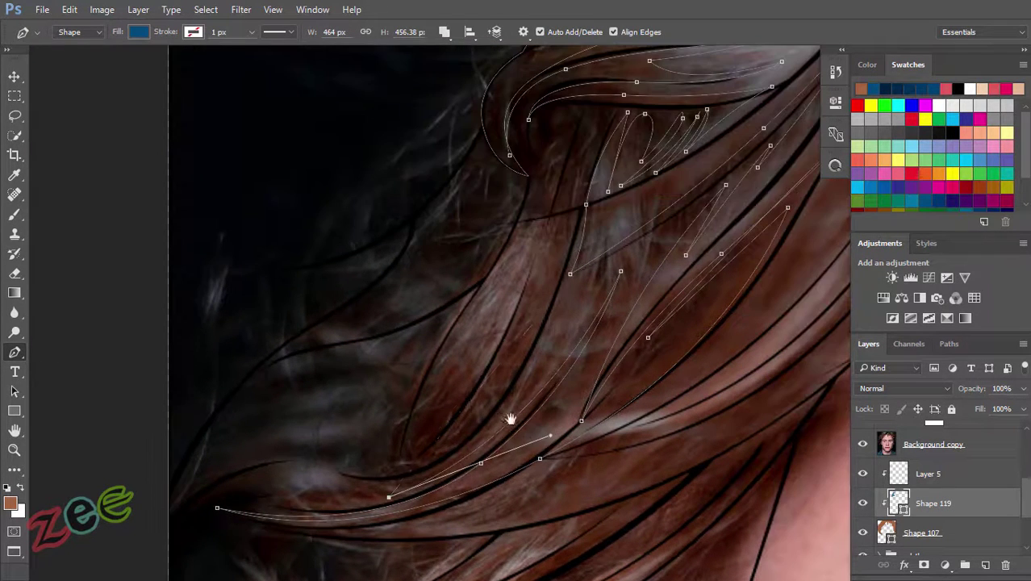
pyautogui.scroll(2, 284, 481)
pyautogui.moveTo(269, 484); pyautogui.dragTo(46, 401)
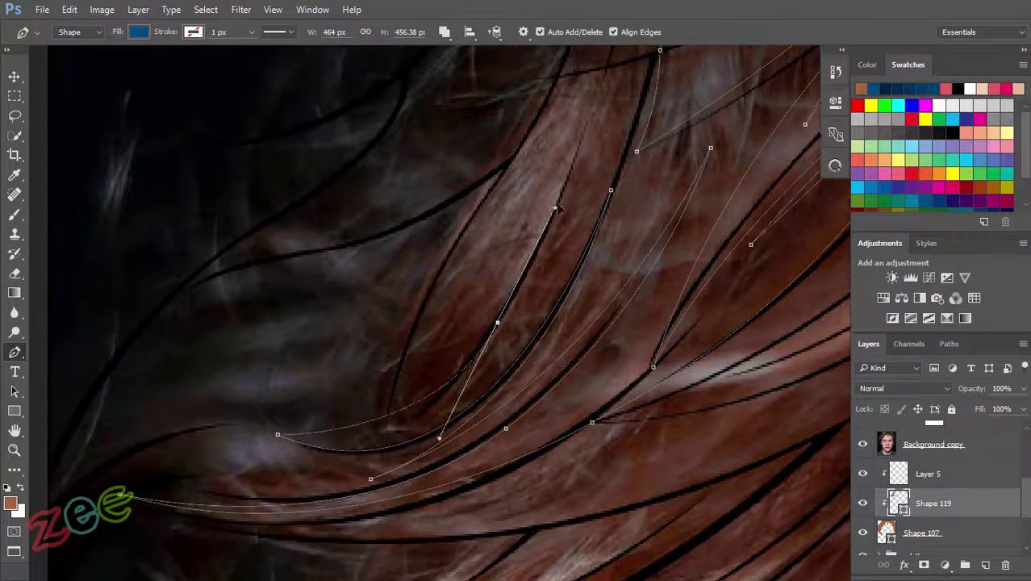
# Step: Trace another lower hair strand with curved anchors and a pointed tip, then start the next one
pyautogui.moveTo(388, 208); pyautogui.dragTo(544, 258)
pyautogui.scroll(-2, 439, 509)
pyautogui.scroll(2, 487, 346)
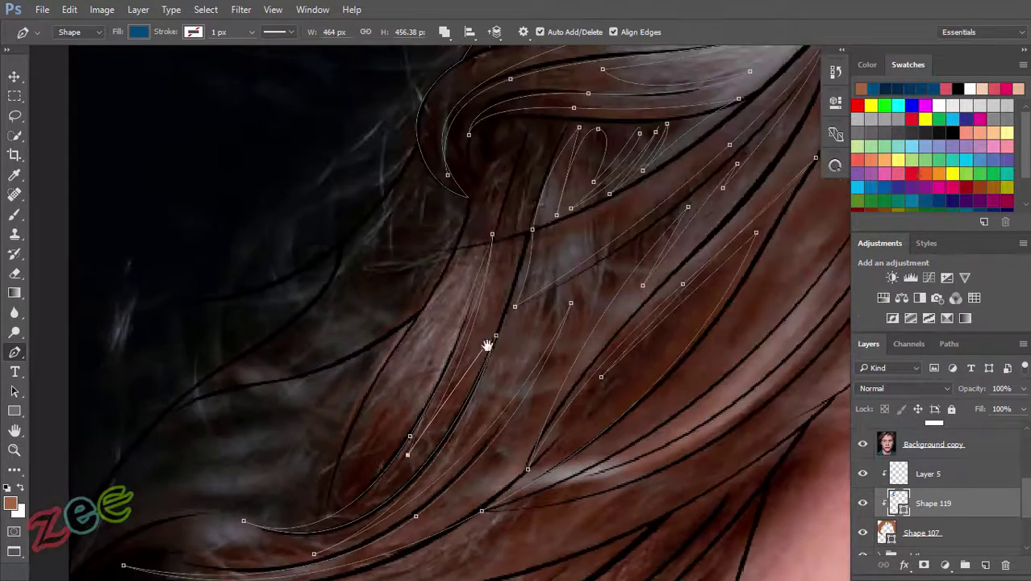
pyautogui.scroll(1, 517, 202)
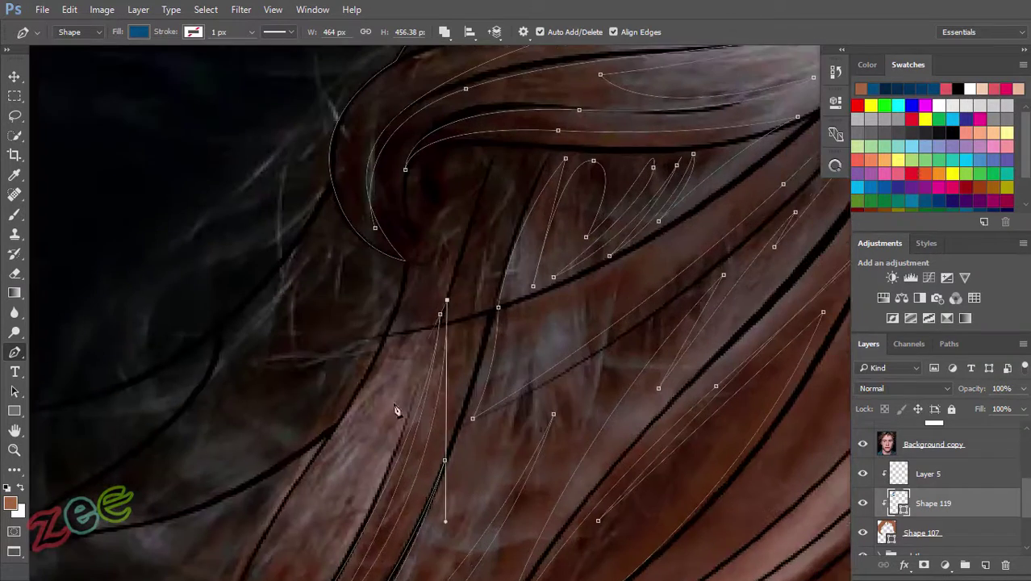
pyautogui.scroll(-2, 387, 341)
pyautogui.scroll(2, 490, 306)
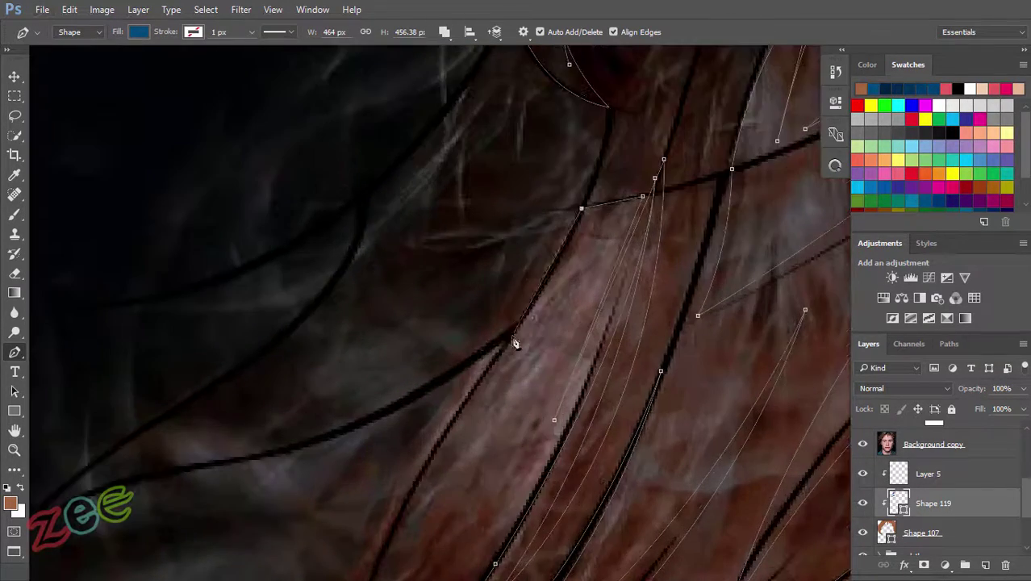
pyautogui.scroll(-2, 514, 341)
pyautogui.scroll(2, 563, 335)
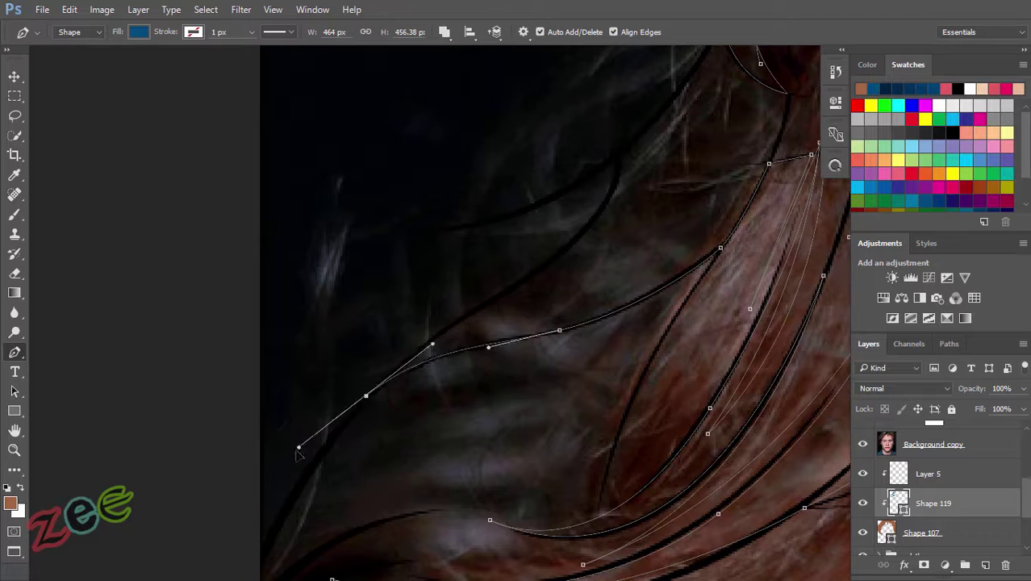
pyautogui.scroll(1, 428, 341)
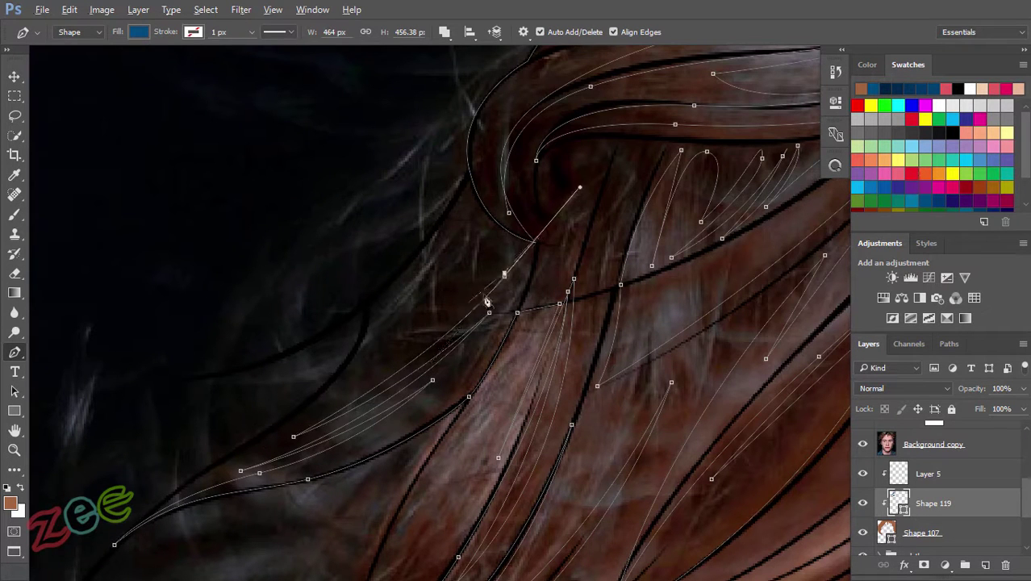
pyautogui.moveTo(346, 372); pyautogui.dragTo(247, 500)
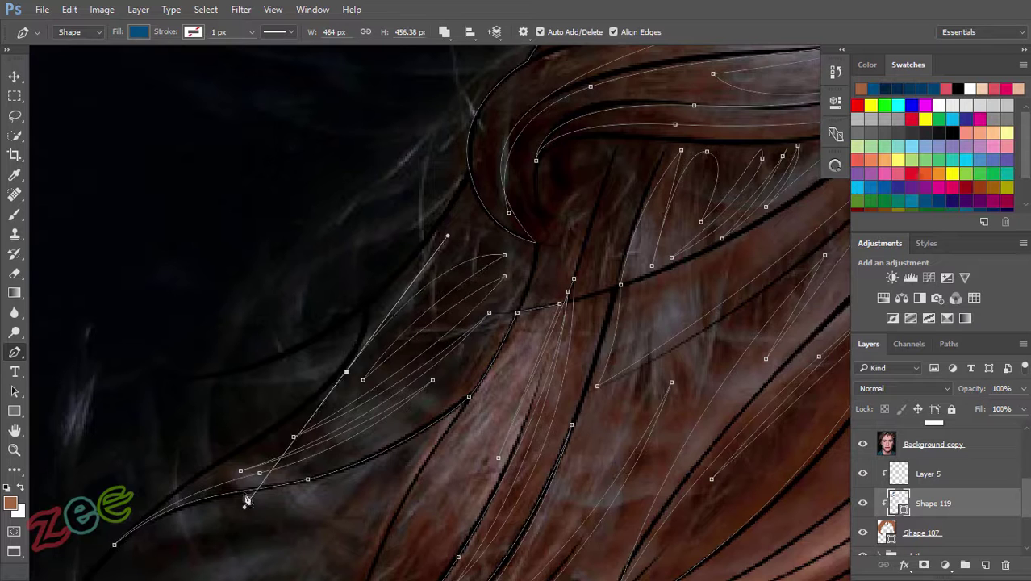
pyautogui.moveTo(371, 239); pyautogui.dragTo(415, 196)
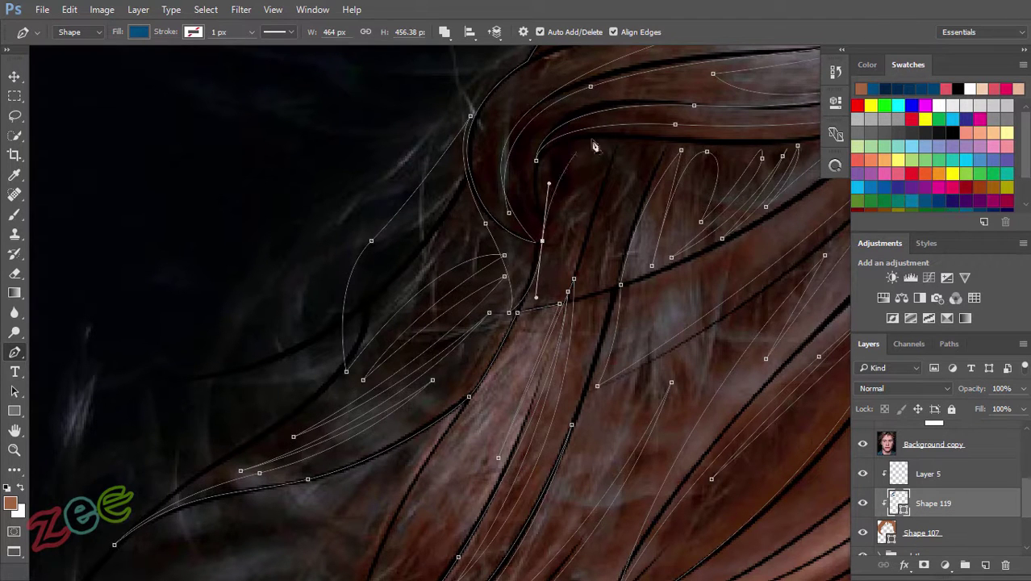
pyautogui.scroll(1, 597, 146)
pyautogui.scroll(1, 557, 178)
pyautogui.scroll(1, 431, 179)
pyautogui.moveTo(412, 162); pyautogui.dragTo(421, 168)
pyautogui.click(324, 393)
pyautogui.moveTo(393, 238)
pyautogui.mouseDown()
pyautogui.moveTo(430, 177)
pyautogui.moveTo(466, 155)
pyautogui.mouseUp()
pyautogui.click(363, 405)
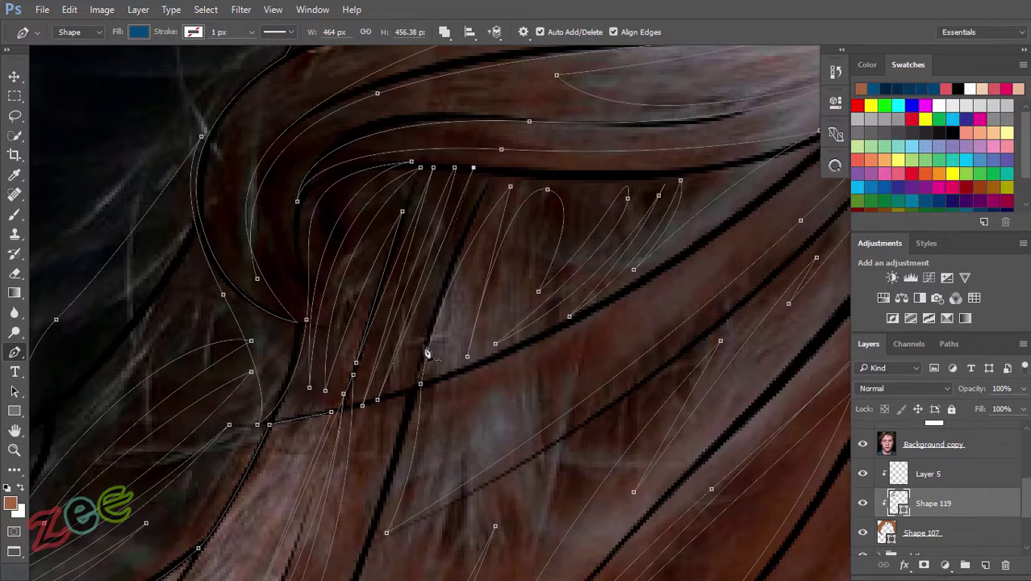
# Step: Change the Shape 119 fill from blue to dark brown
pyautogui.scroll(-2, 427, 352)
pyautogui.scroll(-2, 425, 315)
pyautogui.scroll(-2, 423, 274)
pyautogui.scroll(-1, 419, 230)
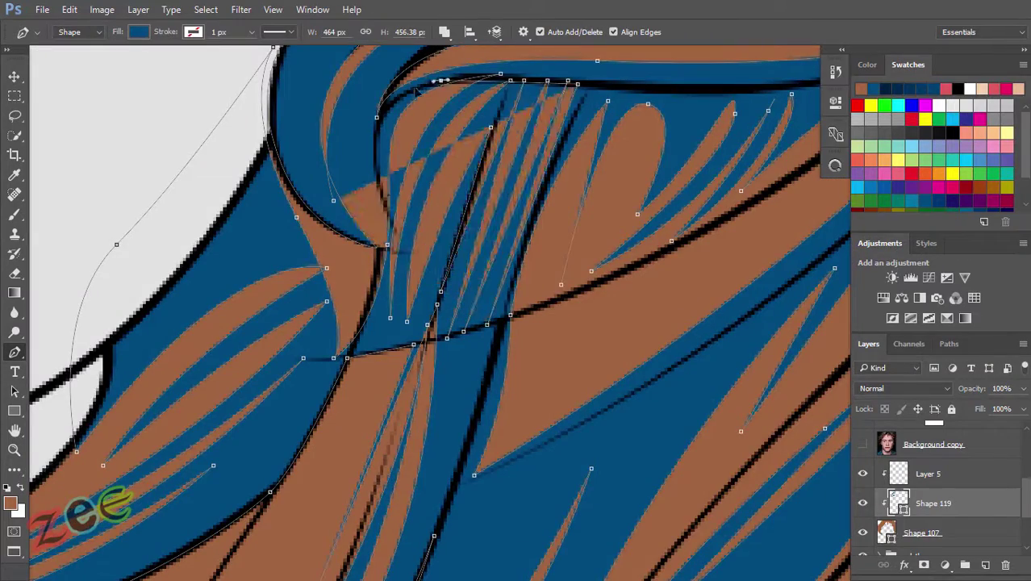
pyautogui.scroll(-5, 382, 187)
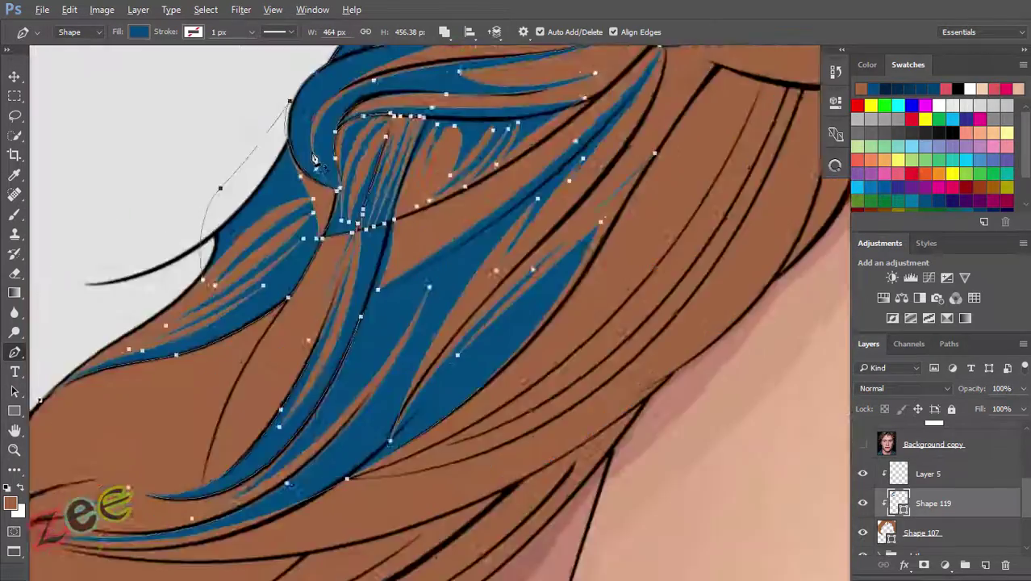
pyautogui.click(835, 165)
pyautogui.click(658, 396)
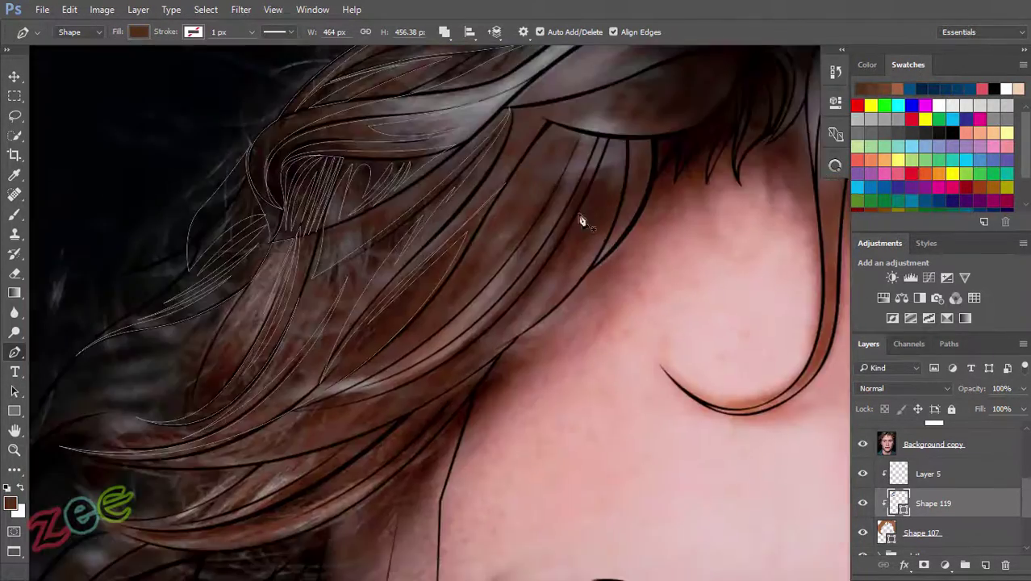
# Step: Trace a new curved strand across the lower side hair, ending in a pointed tip
pyautogui.moveTo(308, 401); pyautogui.dragTo(505, 330)
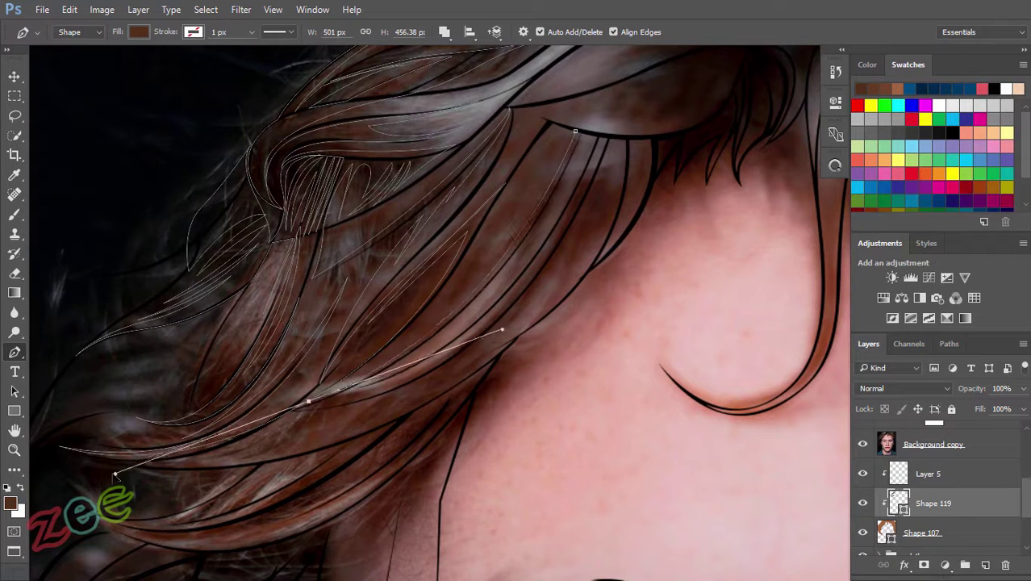
pyautogui.click(587, 143)
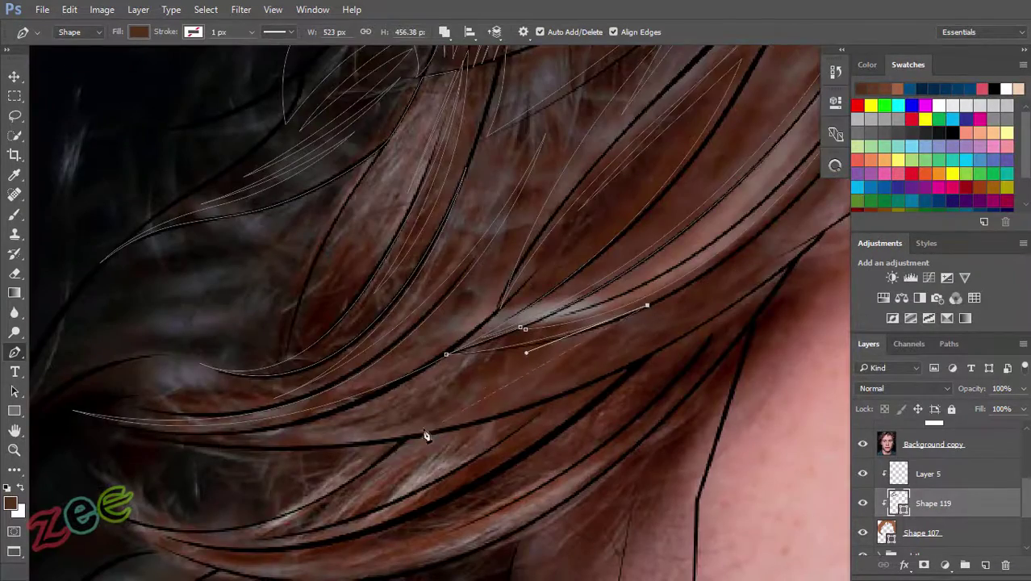
pyautogui.moveTo(177, 434); pyautogui.dragTo(45, 407)
pyautogui.keyDown('alt'); pyautogui.click(350, 434); pyautogui.keyUp('alt')
pyautogui.moveTo(268, 421); pyautogui.dragTo(409, 402)
pyautogui.moveTo(260, 393); pyautogui.dragTo(513, 314)
pyautogui.moveTo(436, 300); pyautogui.dragTo(344, 330)
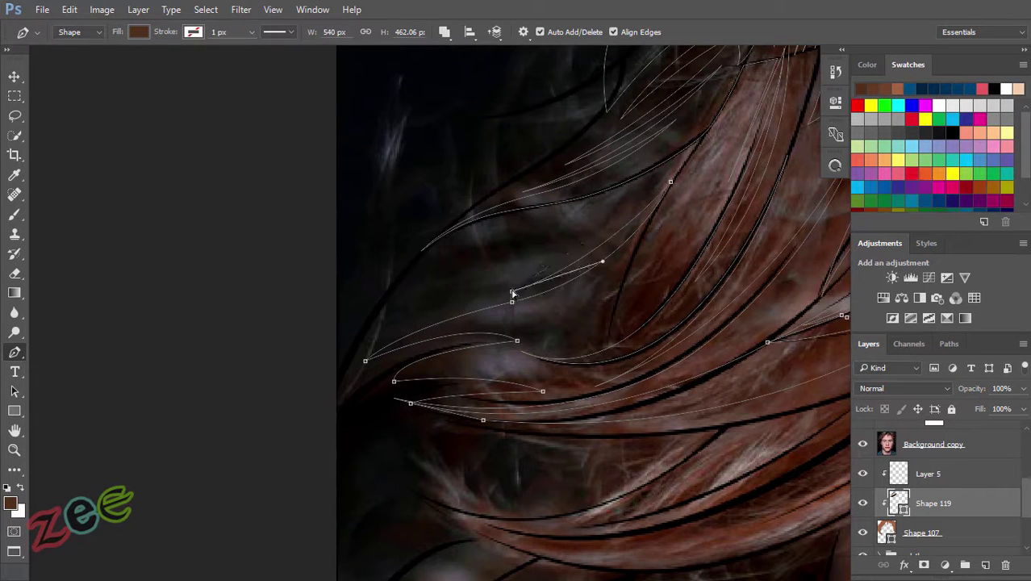
pyautogui.moveTo(500, 296); pyautogui.dragTo(521, 296)
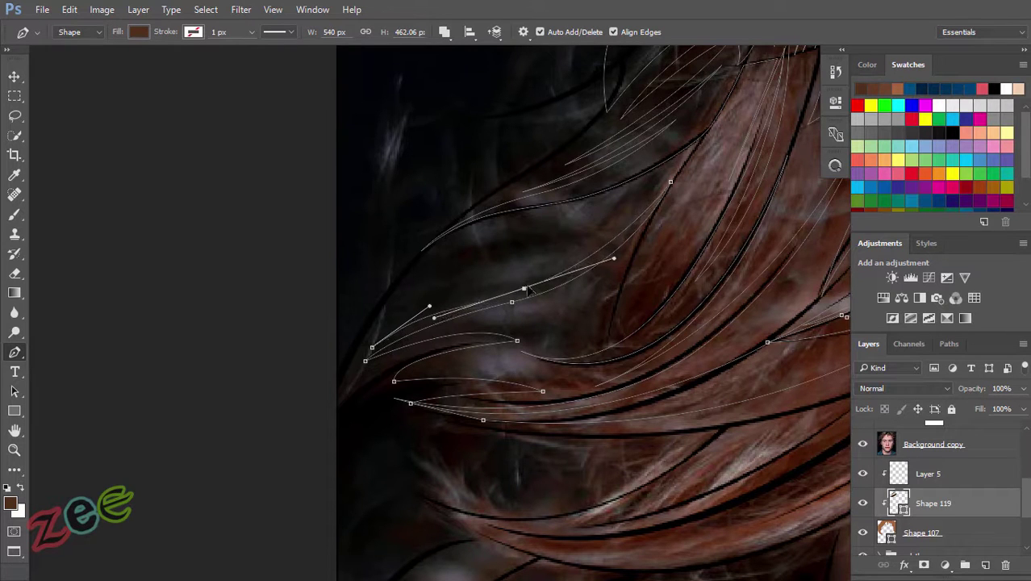
pyautogui.scroll(-3, 324, 208)
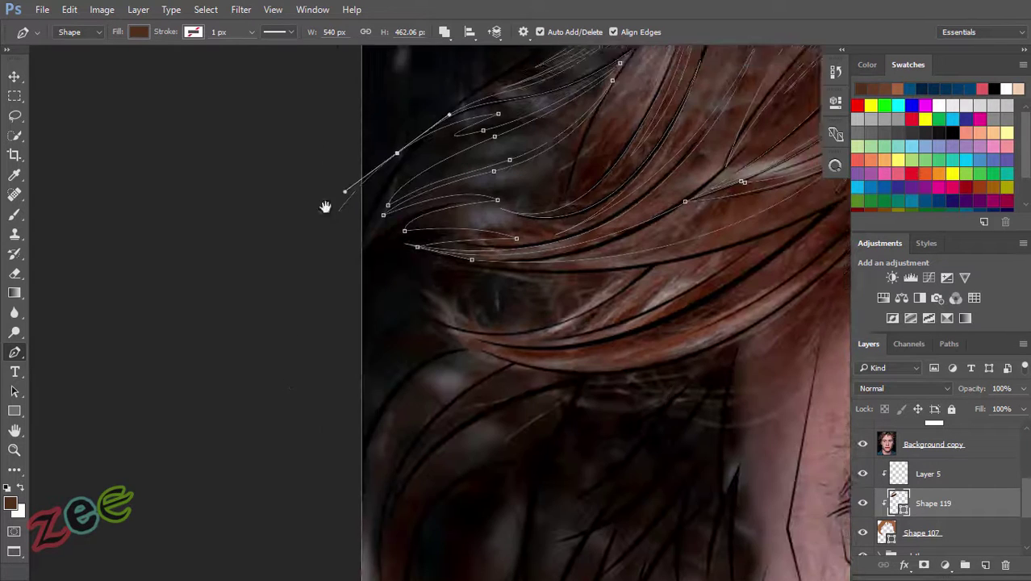
pyautogui.moveTo(298, 428); pyautogui.dragTo(313, 487)
pyautogui.scroll(2, 439, 347)
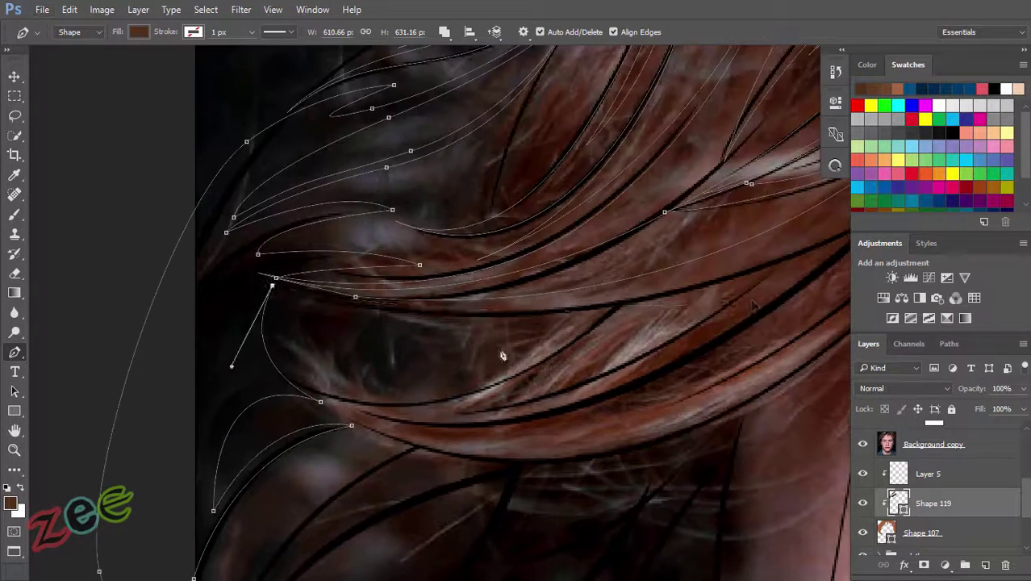
# Step: Extend the side-hair strands with more curved anchors, adding one above the previous strand
pyautogui.moveTo(567, 309); pyautogui.dragTo(777, 299)
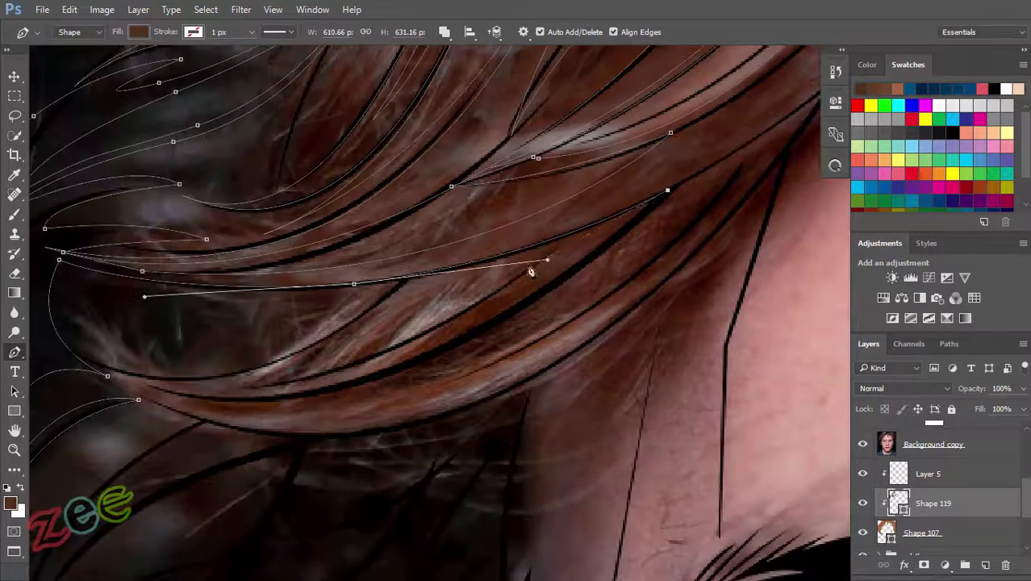
pyautogui.moveTo(483, 300); pyautogui.dragTo(387, 358)
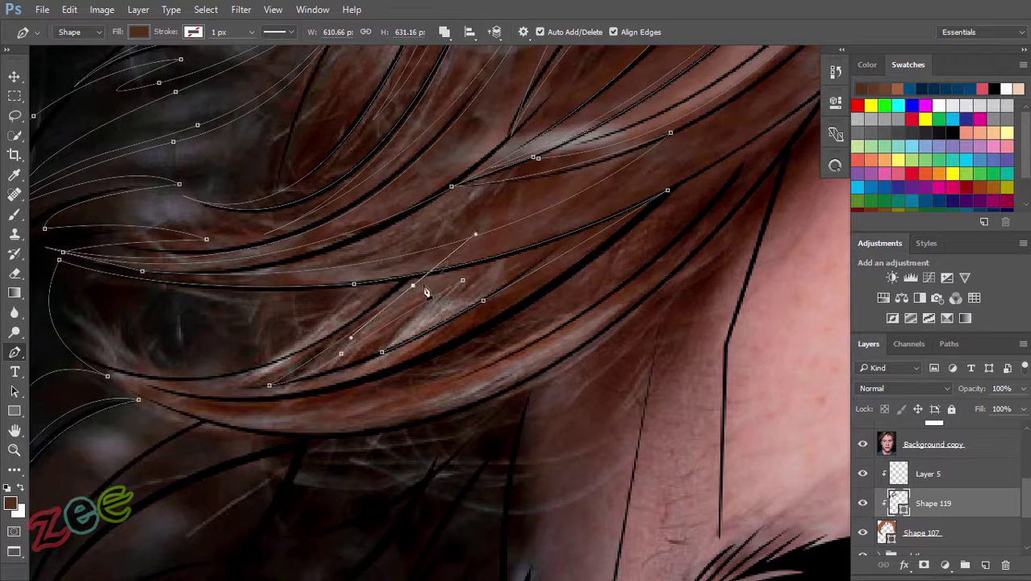
pyautogui.hscroll(-3, 354, 329)
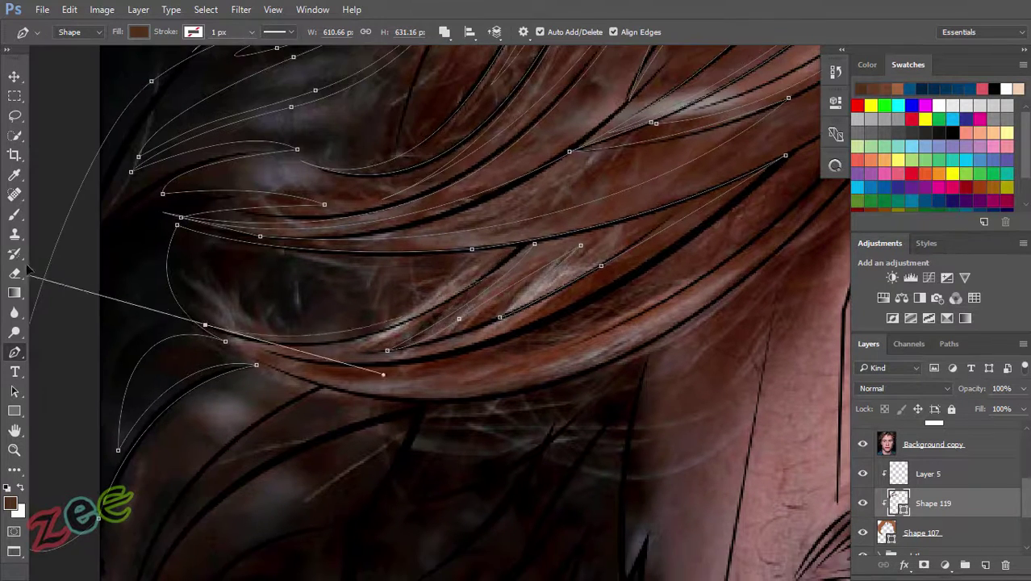
pyautogui.moveTo(219, 335); pyautogui.dragTo(483, 388)
pyautogui.scroll(3, 485, 388)
pyautogui.hscroll(6, 530, 294)
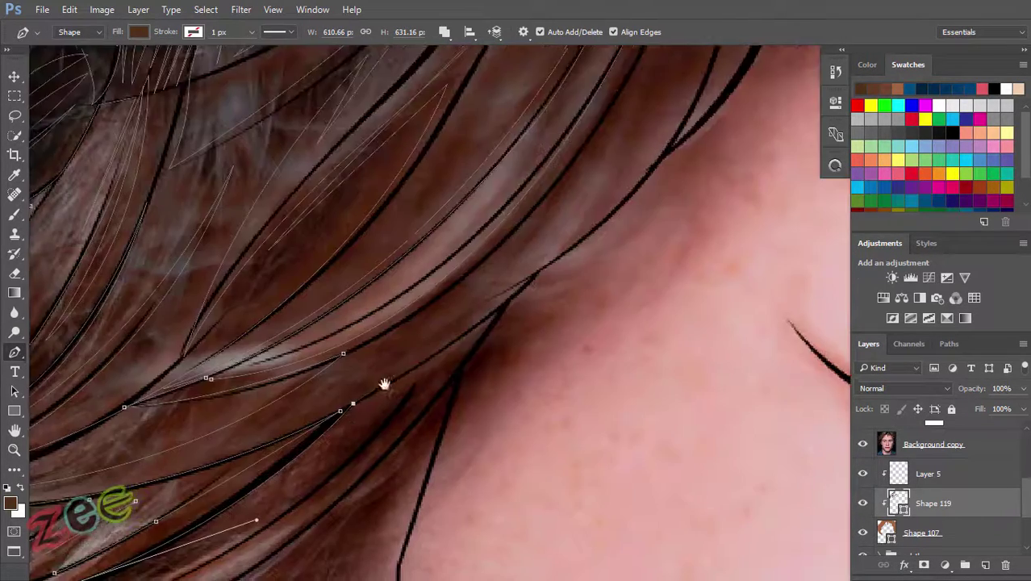
pyautogui.moveTo(484, 264); pyautogui.dragTo(597, 152)
pyautogui.scroll(-1, 565, 202)
pyautogui.moveTo(472, 212); pyautogui.dragTo(529, 162)
pyautogui.moveTo(436, 403); pyautogui.dragTo(515, 276)
pyautogui.moveTo(438, 350)
pyautogui.mouseDown()
pyautogui.moveTo(626, 150)
pyautogui.moveTo(582, 115)
pyautogui.mouseUp()
pyautogui.scroll(2, 626, 150)
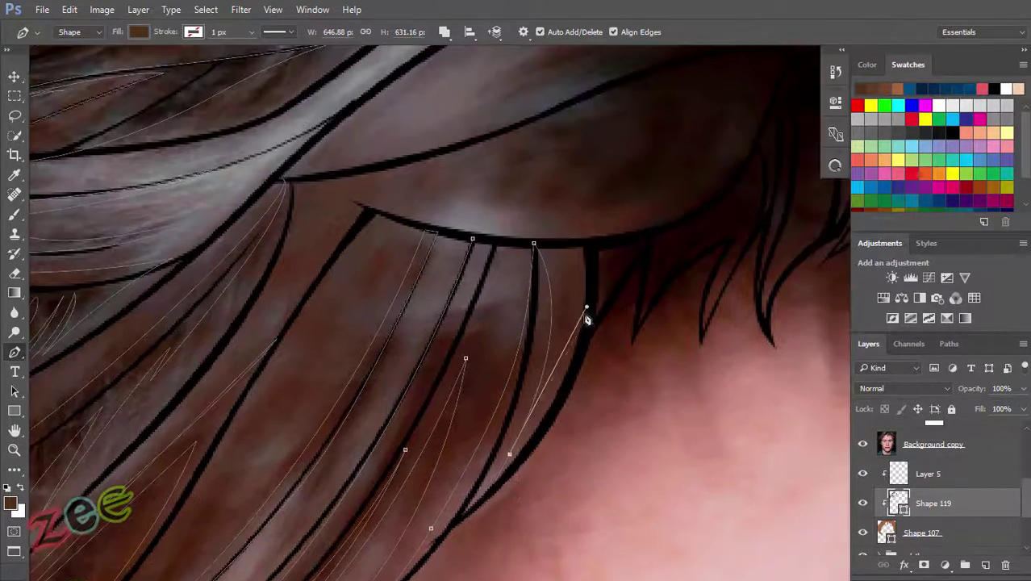
pyautogui.moveTo(582, 311); pyautogui.dragTo(593, 268)
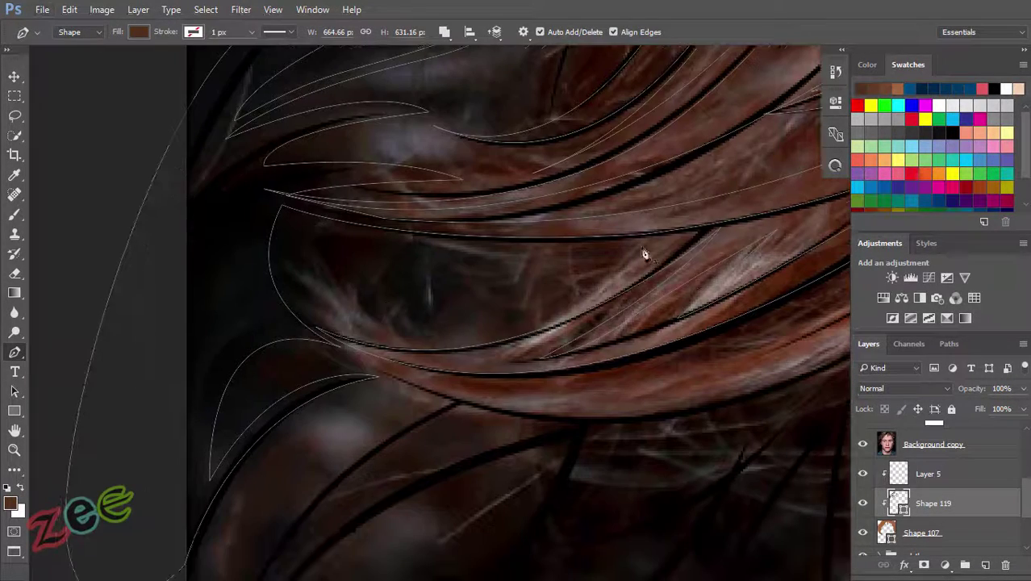
# Step: Draw a closed curved outline for a new fringe strand
pyautogui.click(638, 246)
pyautogui.moveTo(470, 346)
pyautogui.mouseDown()
pyautogui.moveTo(346, 368)
pyautogui.moveTo(222, 280)
pyautogui.mouseUp()
pyautogui.moveTo(277, 255); pyautogui.dragTo(262, 186)
pyautogui.moveTo(372, 230); pyautogui.dragTo(511, 263)
pyautogui.click(636, 244)
pyautogui.moveTo(291, 223); pyautogui.dragTo(123, 146)
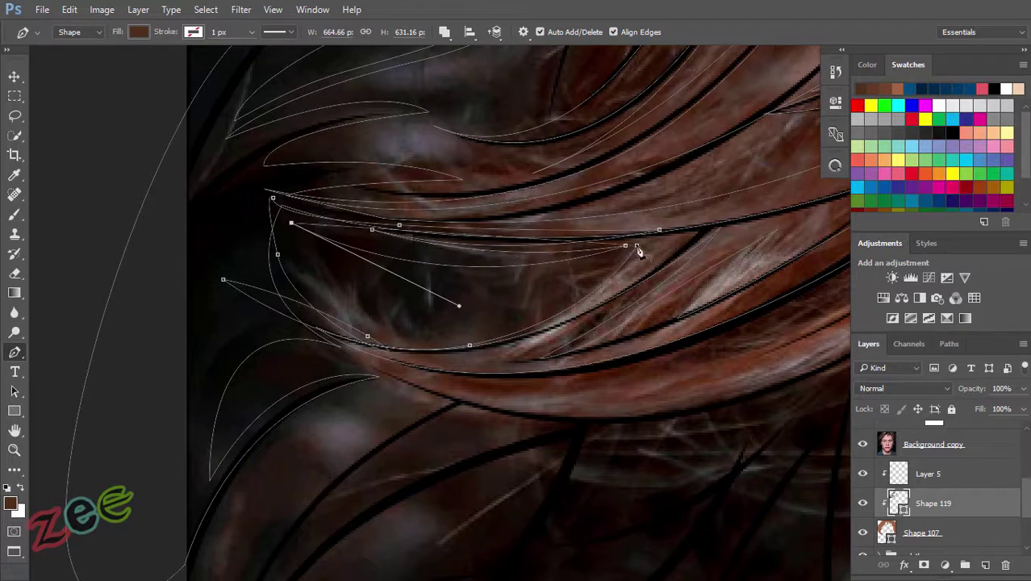
pyautogui.click(637, 246)
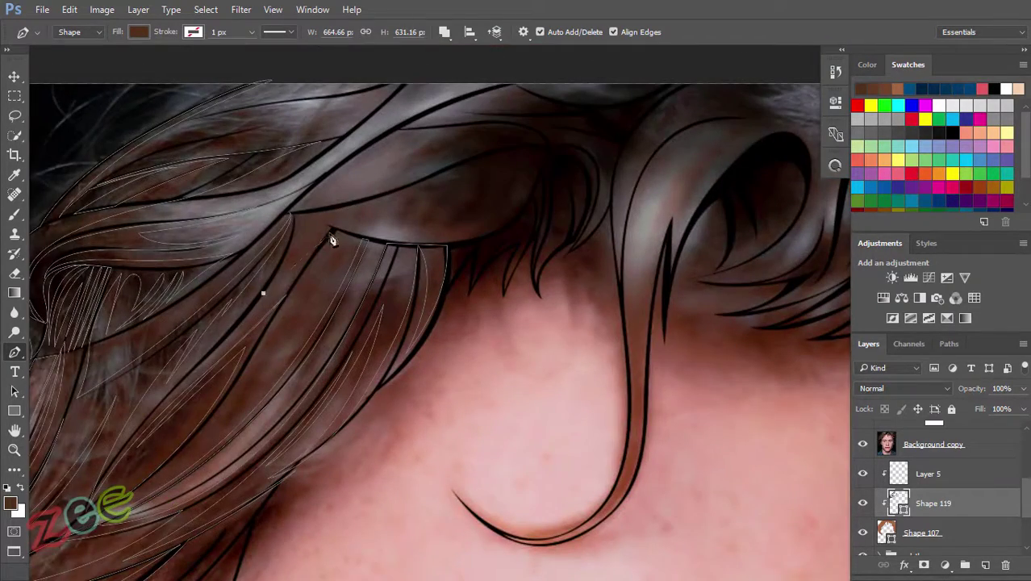
# Step: Trace the pointed fringe tips along the forehead
pyautogui.moveTo(481, 161); pyautogui.dragTo(640, 72)
pyautogui.moveTo(468, 154); pyautogui.dragTo(418, 261)
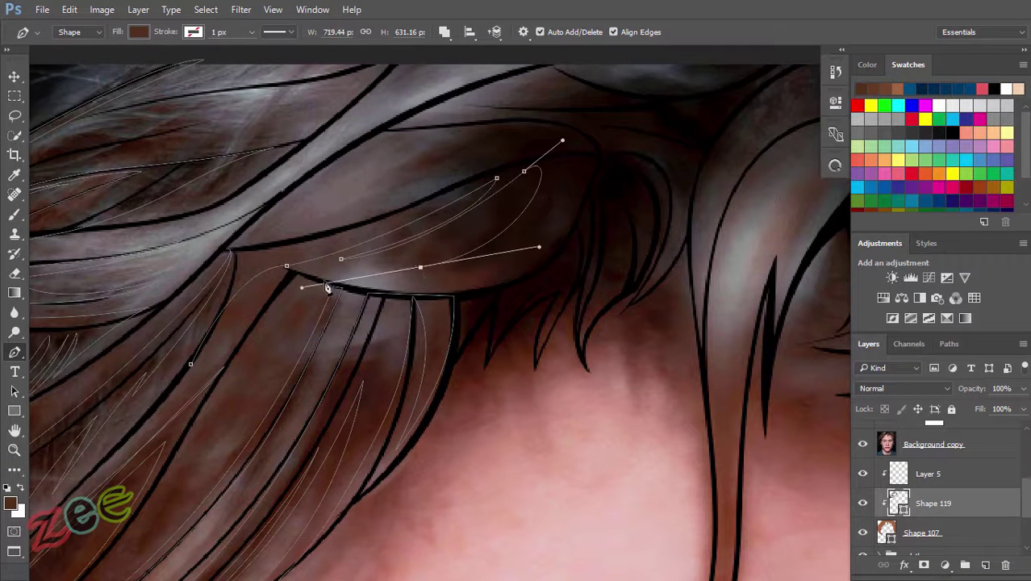
pyautogui.click(453, 229)
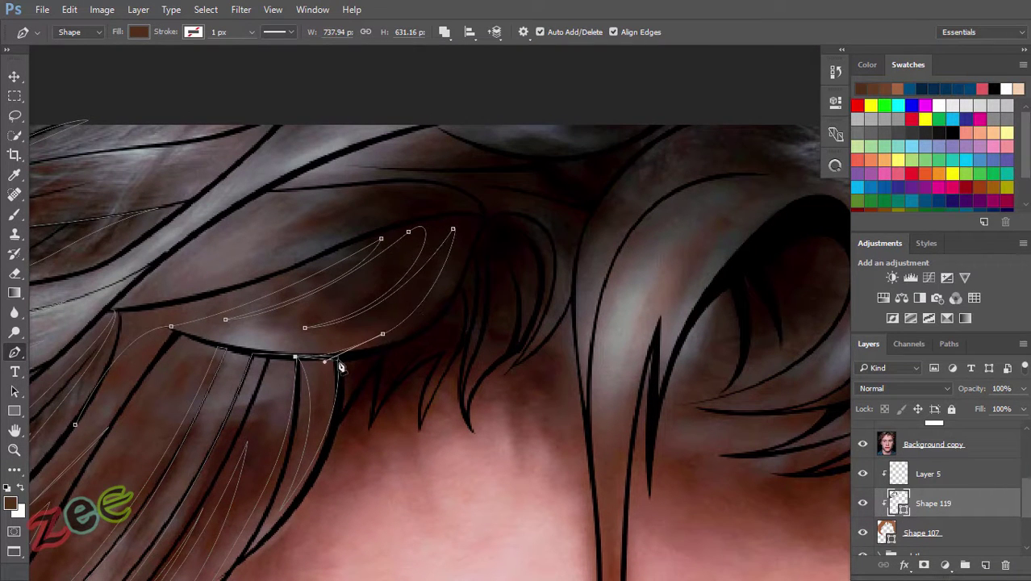
pyautogui.moveTo(417, 353); pyautogui.dragTo(464, 315)
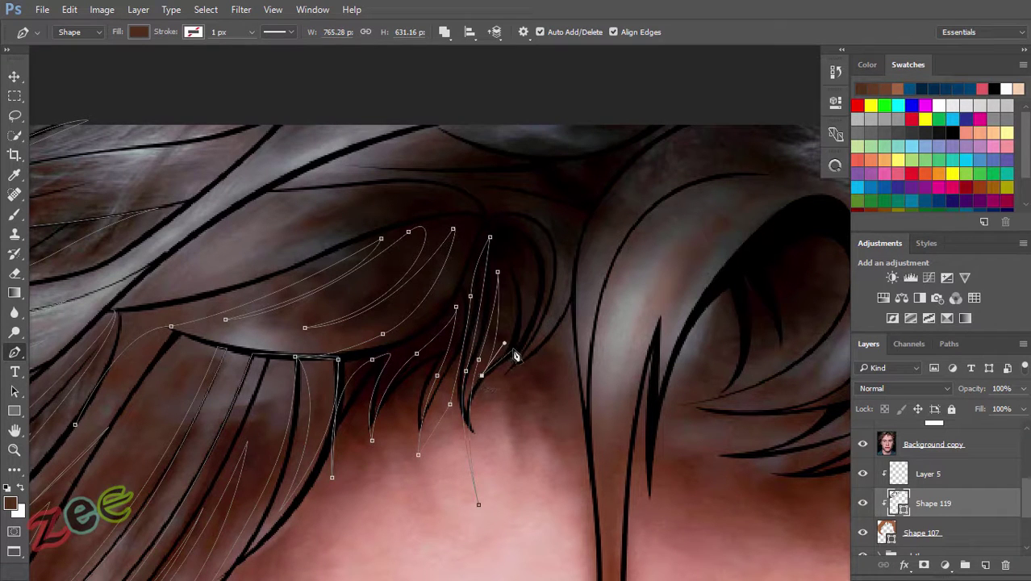
pyautogui.moveTo(514, 348); pyautogui.dragTo(502, 318)
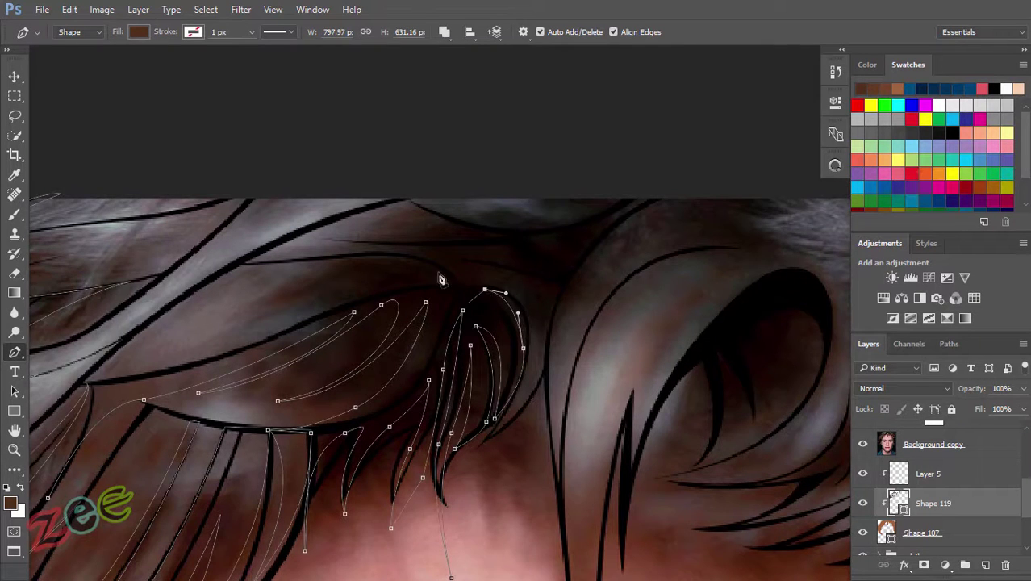
pyautogui.hotkey('ctrl', '+')
pyautogui.moveTo(617, 355); pyautogui.dragTo(636, 389)
pyautogui.hotkey('ctrl', '-')
# Step: Curve the fringe outline up over the top and back along the hair
pyautogui.moveTo(622, 287); pyautogui.dragTo(690, 276)
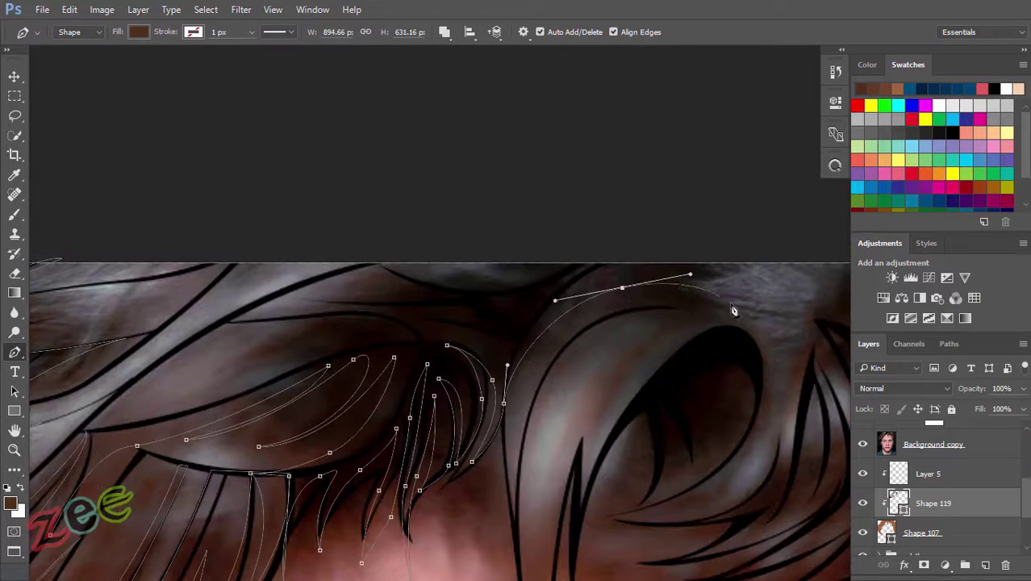
pyautogui.moveTo(678, 312); pyautogui.dragTo(541, 303)
pyautogui.moveTo(661, 297); pyautogui.dragTo(518, 361)
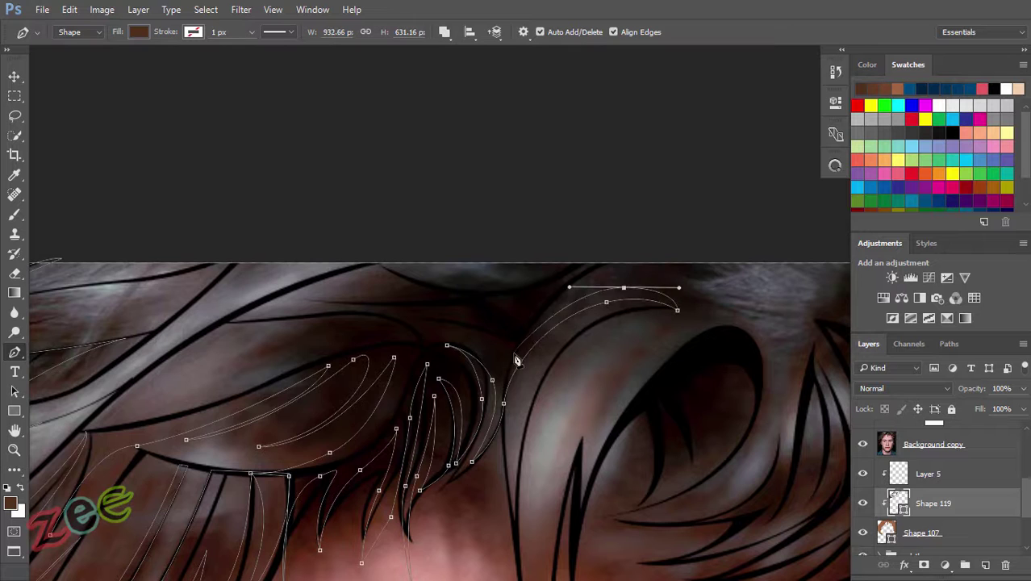
pyautogui.scroll(1, 569, 253)
pyautogui.moveTo(636, 259); pyautogui.dragTo(759, 213)
pyautogui.moveTo(297, 271); pyautogui.dragTo(194, 231)
pyautogui.hscroll(-5, 337, 300)
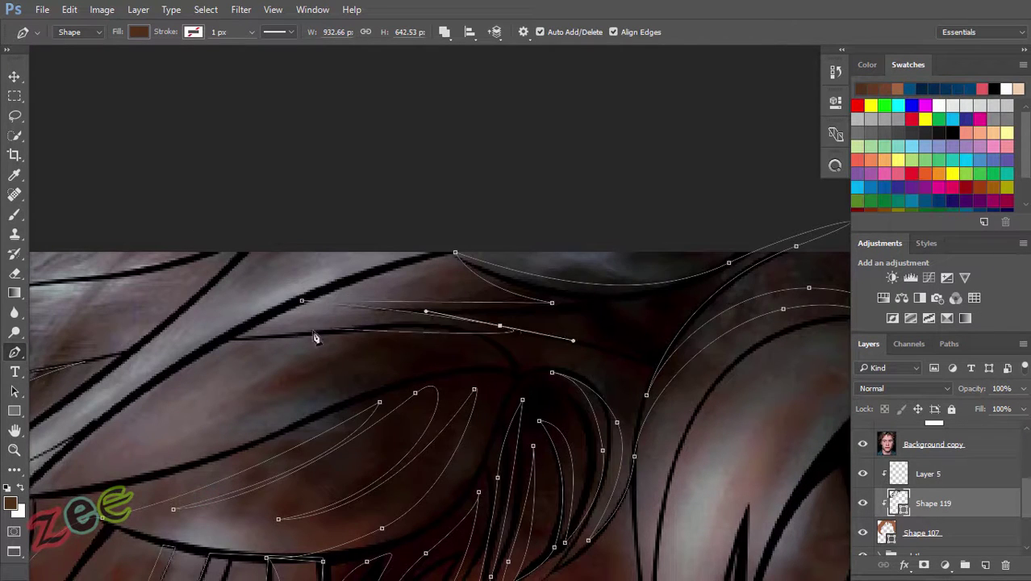
pyautogui.scroll(-2, 401, 304)
pyautogui.moveTo(635, 212); pyautogui.dragTo(681, 207)
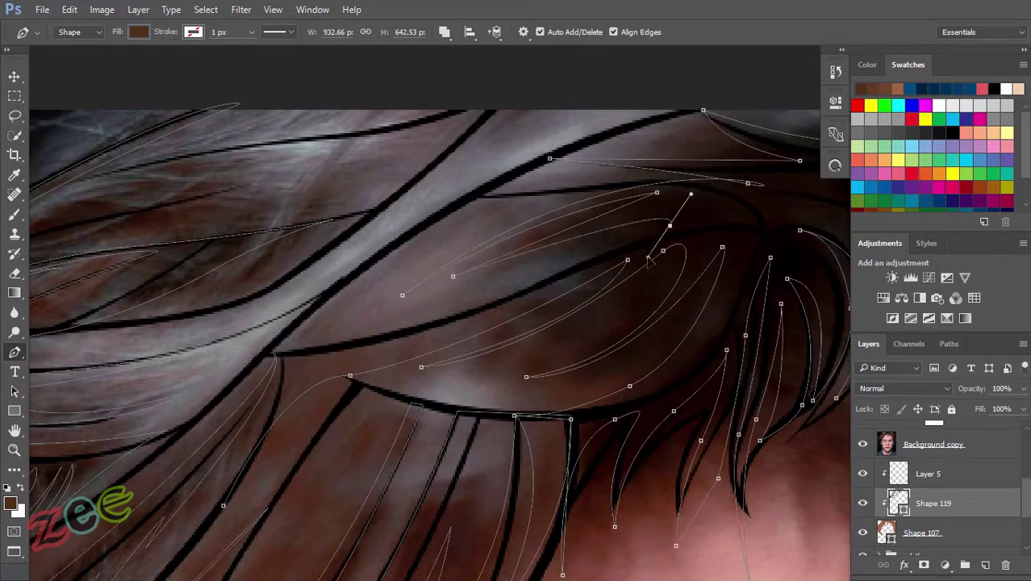
pyautogui.scroll(-1, 271, 359)
pyautogui.scroll(-1, 404, 380)
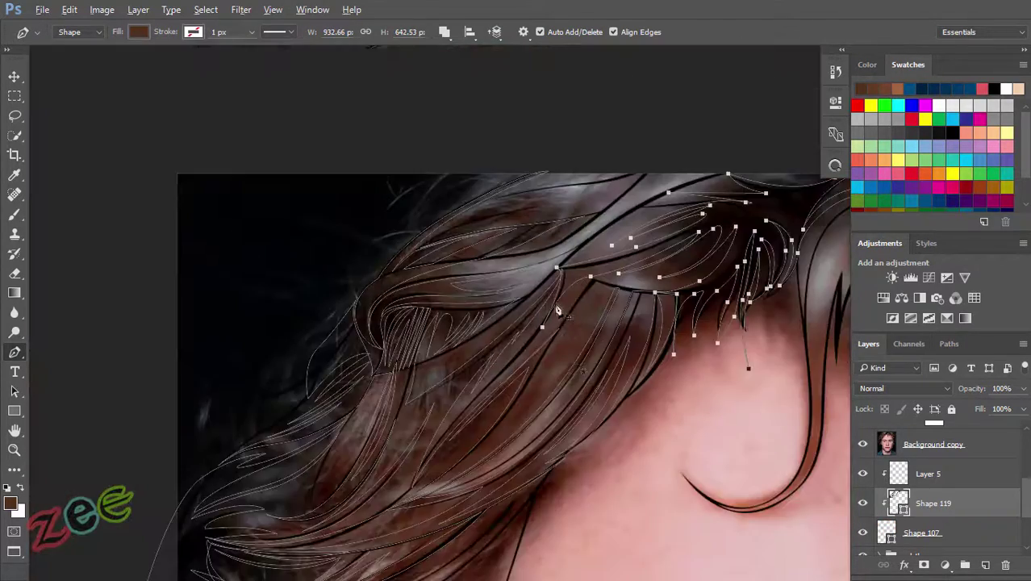
# Step: Trace the curl from its top down the forehead with curved anchors
pyautogui.scroll(1, 546, 407)
pyautogui.scroll(1, 545, 407)
pyautogui.scroll(-1, 633, 231)
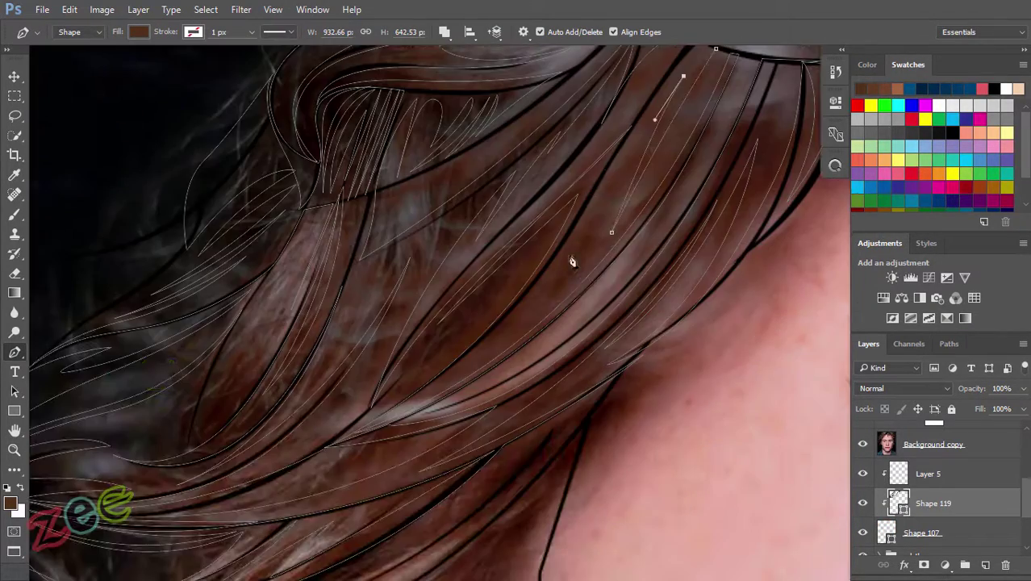
pyautogui.moveTo(564, 283); pyautogui.dragTo(621, 133)
pyautogui.scroll(2, 620, 134)
pyautogui.scroll(-3, 621, 133)
pyautogui.scroll(-2, 564, 323)
pyautogui.scroll(4, 502, 440)
pyautogui.scroll(2, 545, 198)
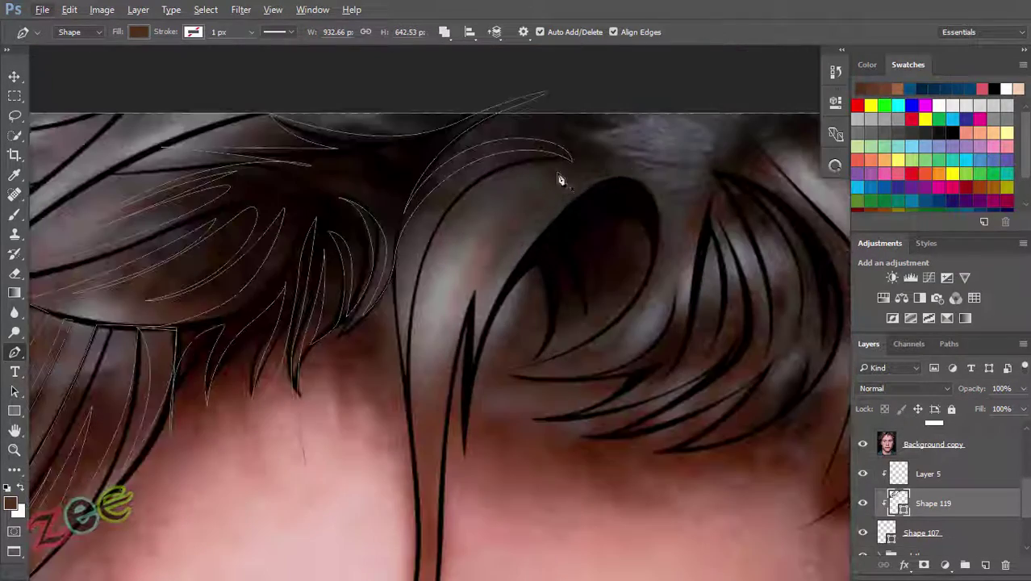
pyautogui.moveTo(574, 175); pyautogui.dragTo(525, 197)
pyautogui.moveTo(519, 276); pyautogui.dragTo(489, 202)
pyautogui.scroll(-1, 489, 202)
pyautogui.scroll(-1, 514, 355)
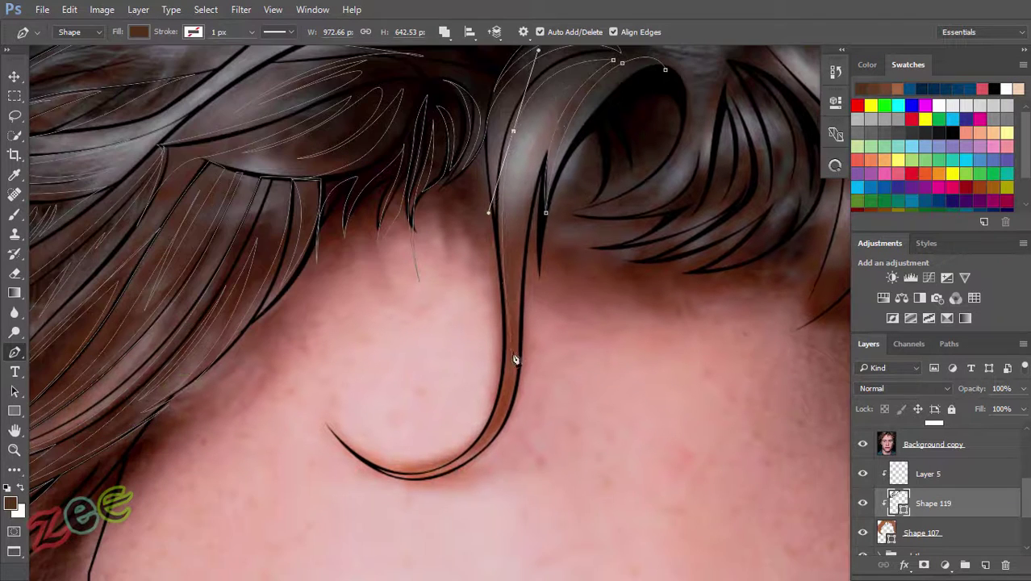
pyautogui.moveTo(467, 387); pyautogui.dragTo(483, 299)
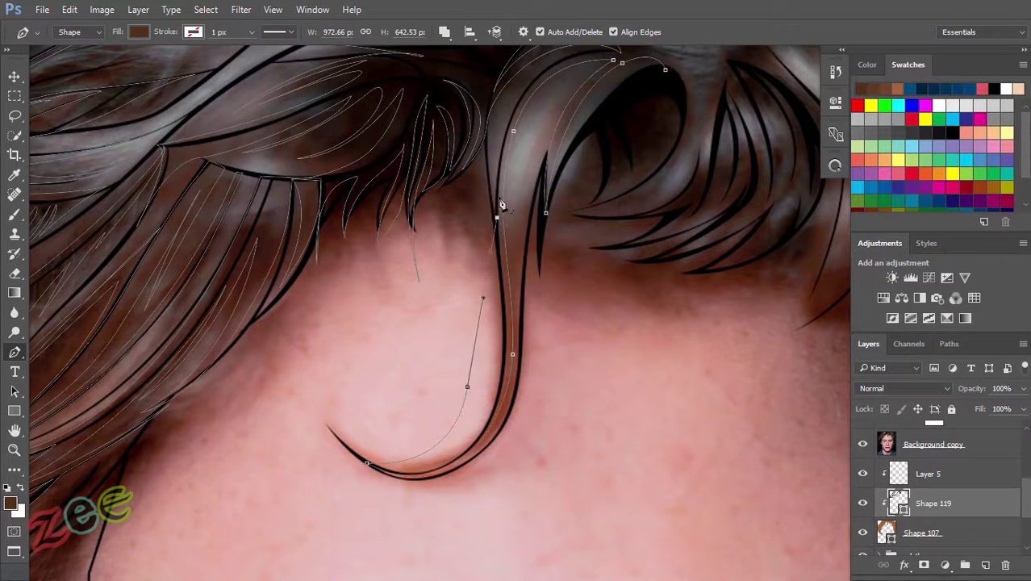
# Step: Finish the curl's end and add smooth points along its lower curve
pyautogui.scroll(1, 498, 223)
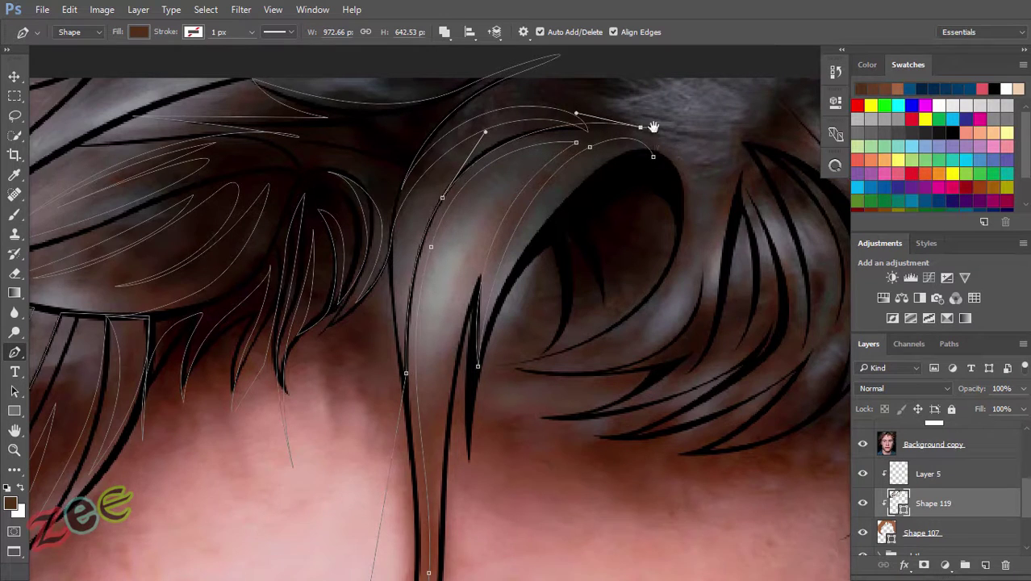
pyautogui.moveTo(556, 286); pyautogui.dragTo(547, 370)
pyautogui.click(368, 430)
pyautogui.click(492, 376)
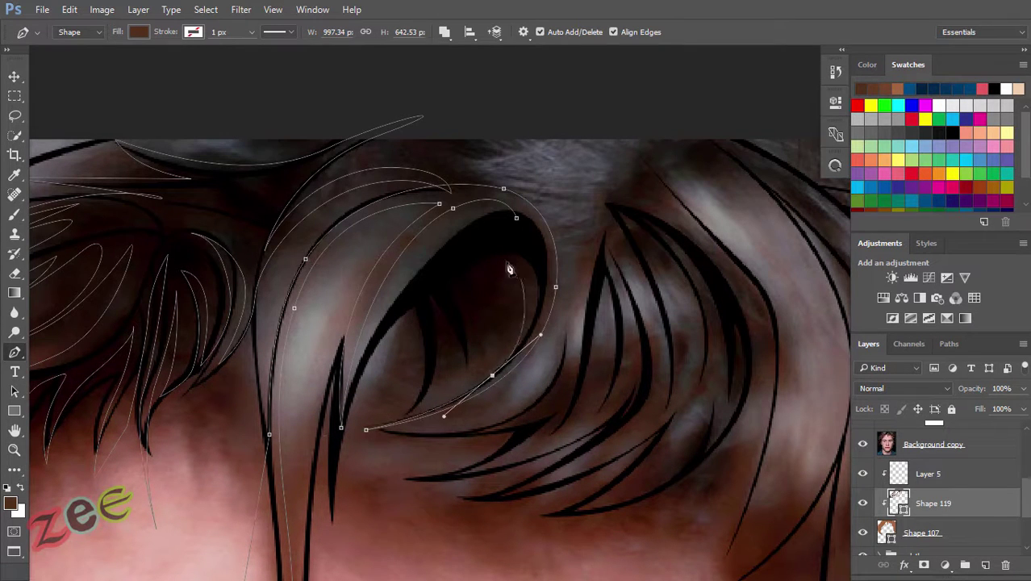
pyautogui.click(490, 375)
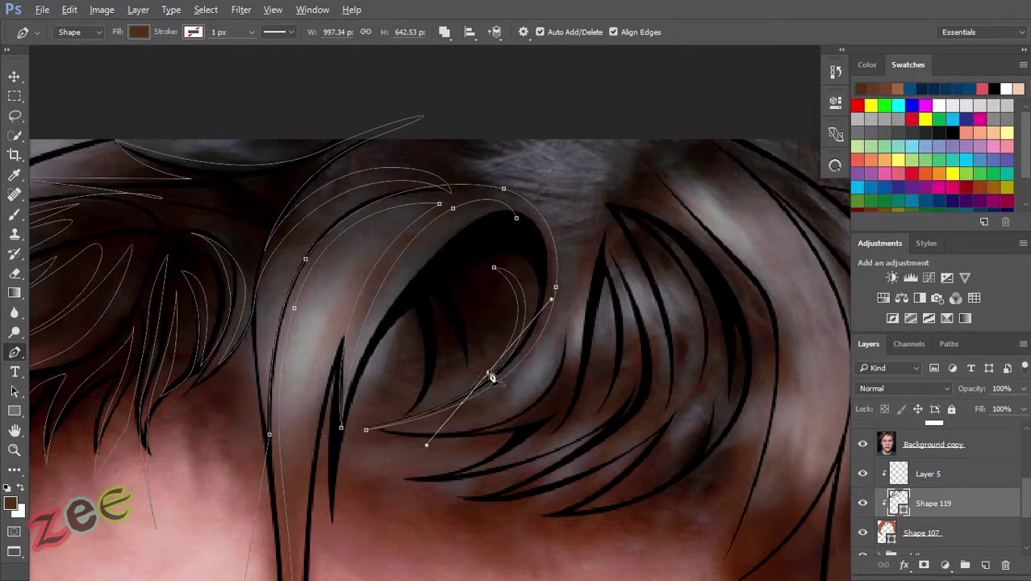
pyautogui.scroll(1, 381, 444)
pyautogui.click(416, 407)
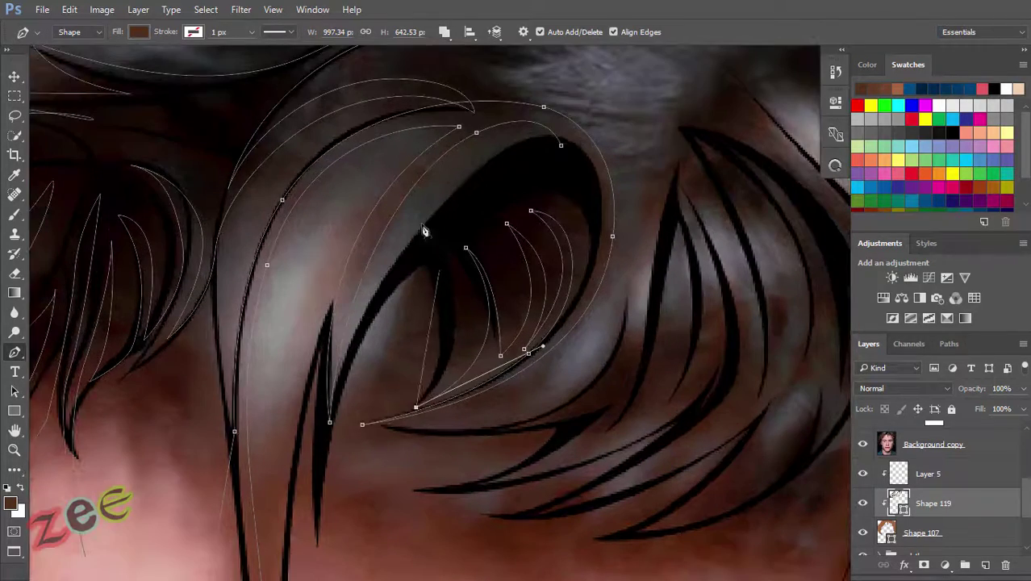
pyautogui.scroll(-3, 434, 367)
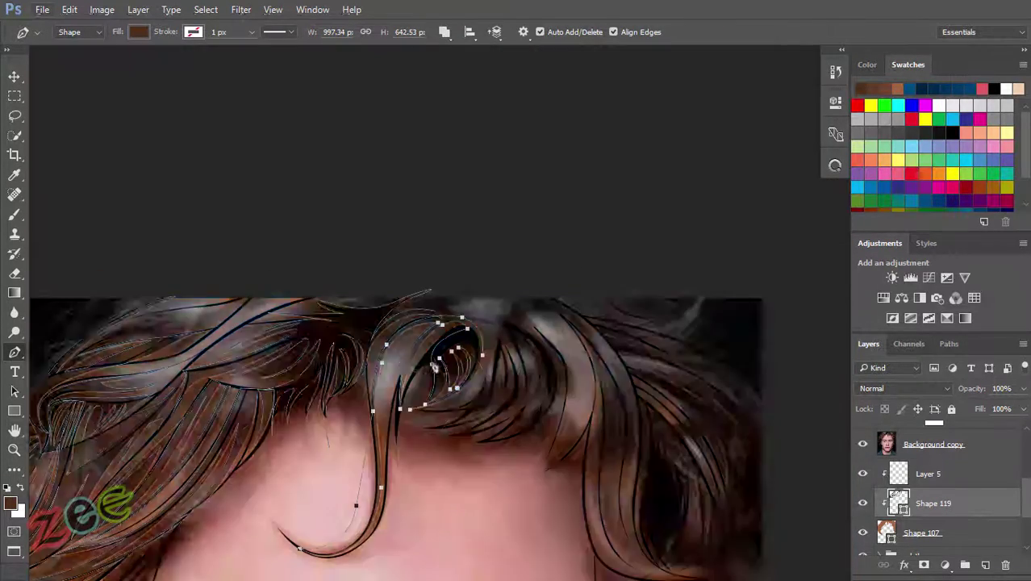
# Step: Trace a dark brown strand shape along the lower fringe curl, closing it at the tip
pyautogui.scroll(3, 434, 367)
pyautogui.moveTo(314, 390)
pyautogui.mouseDown()
pyautogui.moveTo(511, 414)
pyautogui.moveTo(585, 376)
pyautogui.mouseUp()
pyautogui.click(344, 462)
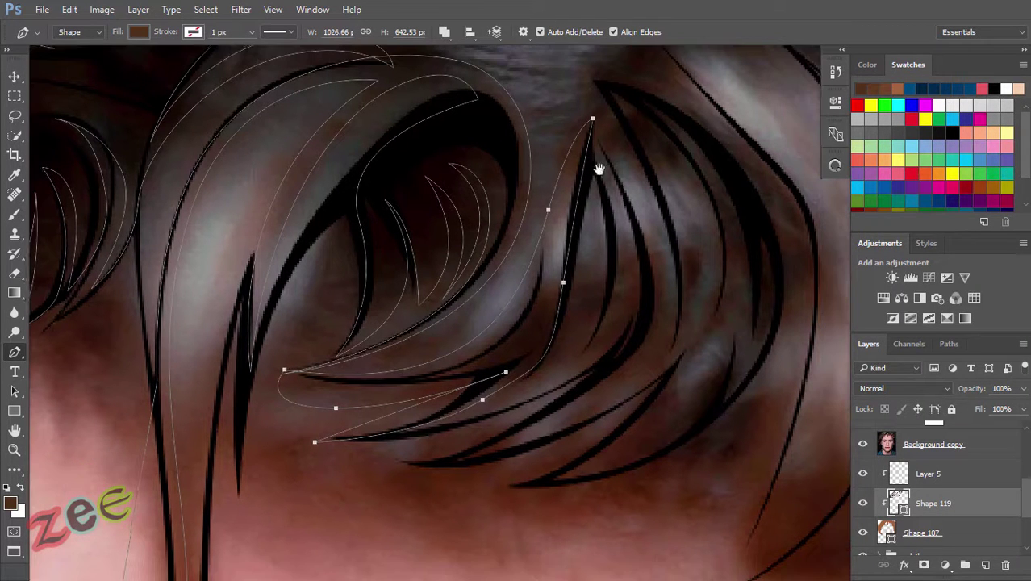
pyautogui.moveTo(589, 158); pyautogui.dragTo(580, 339)
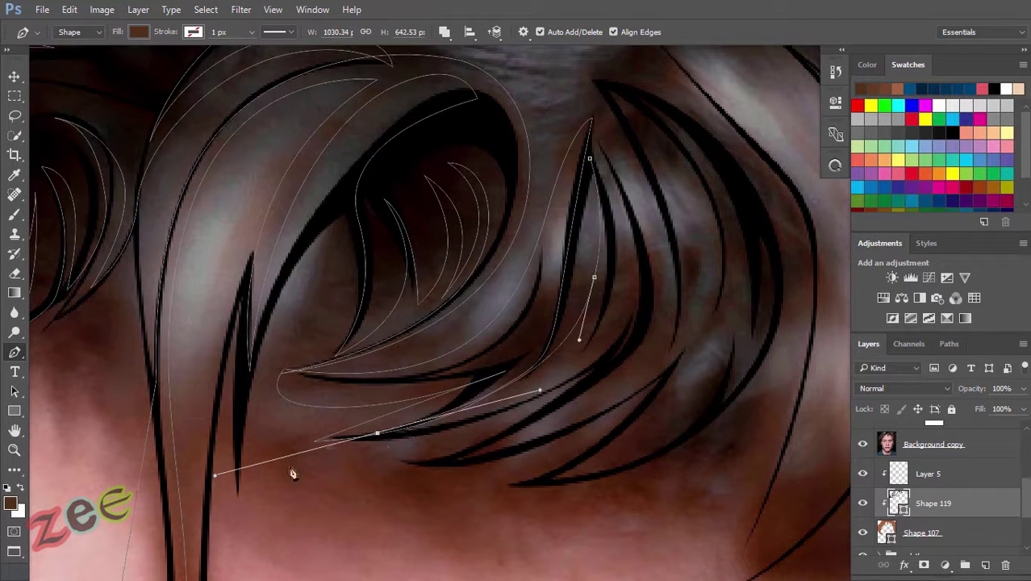
pyautogui.click(620, 252)
pyautogui.moveTo(572, 389); pyautogui.dragTo(476, 447)
pyautogui.click(372, 485)
pyautogui.moveTo(605, 388); pyautogui.dragTo(678, 323)
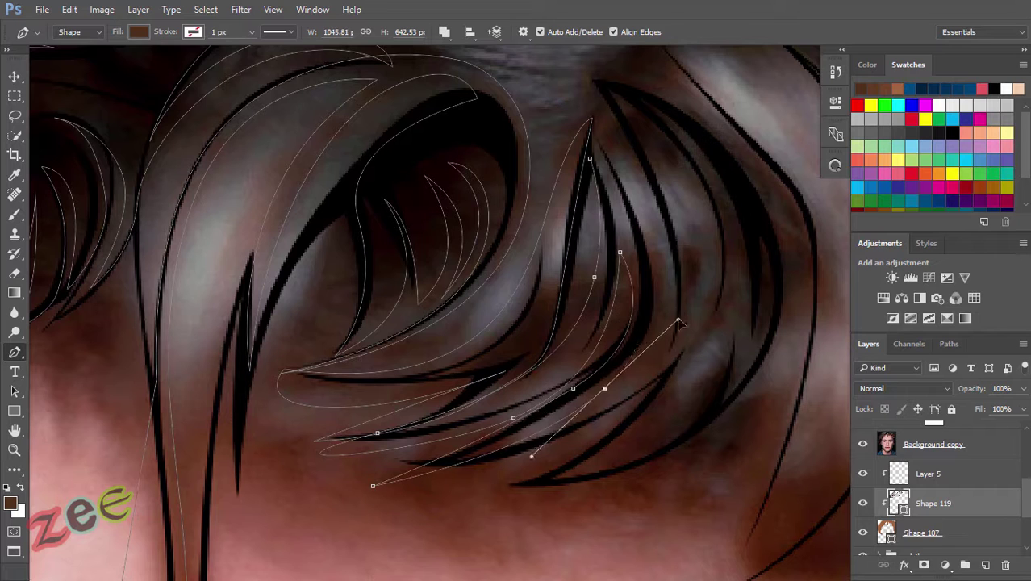
pyautogui.click(590, 159)
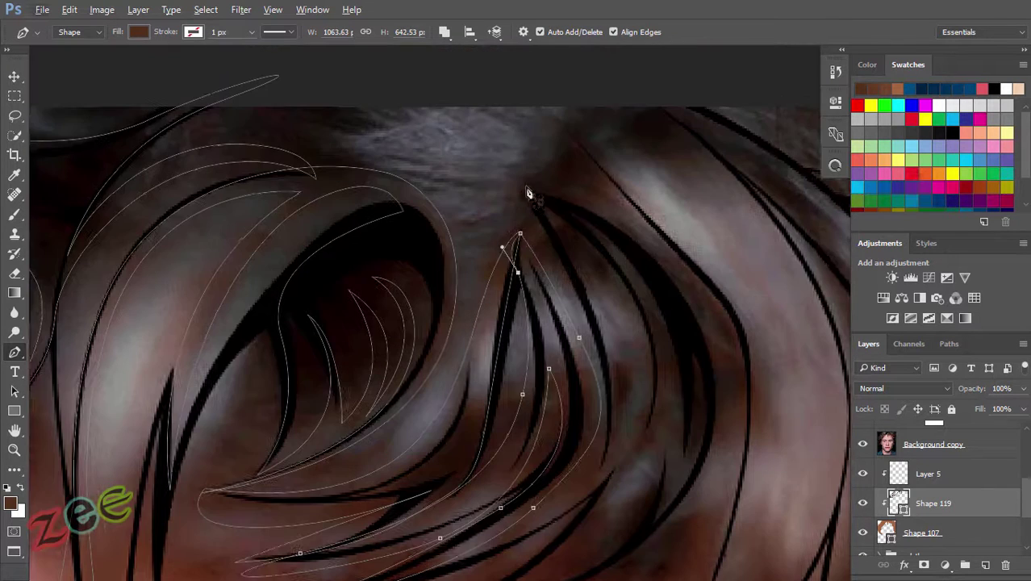
# Step: Outline a second fringe strand, briefly hiding the Background copy photo to check the shading
pyautogui.moveTo(618, 362); pyautogui.dragTo(628, 472)
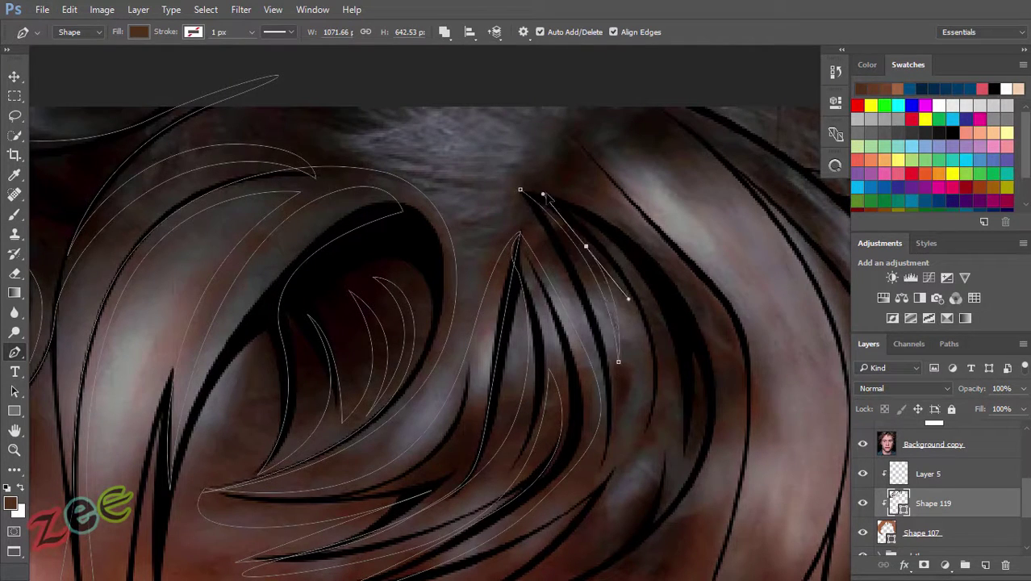
pyautogui.scroll(-3, 543, 195)
pyautogui.moveTo(633, 281)
pyautogui.mouseDown()
pyautogui.moveTo(582, 391)
pyautogui.moveTo(686, 355)
pyautogui.mouseUp()
pyautogui.moveTo(548, 393); pyautogui.dragTo(670, 357)
pyautogui.scroll(3, 646, 242)
pyautogui.moveTo(614, 306); pyautogui.dragTo(633, 208)
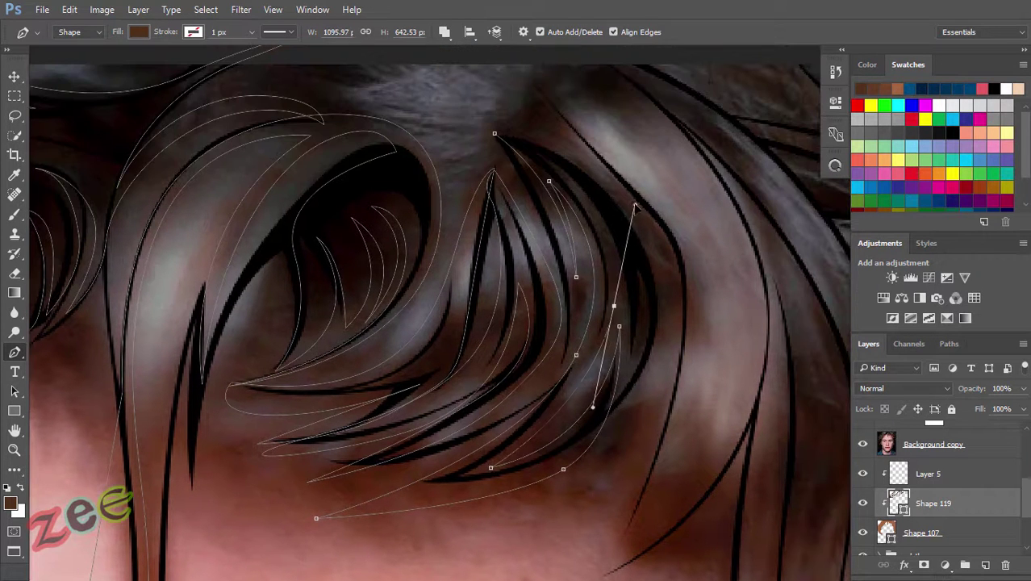
pyautogui.moveTo(630, 378); pyautogui.dragTo(619, 552)
pyautogui.scroll(-3, 619, 552)
pyautogui.click(863, 444)
pyautogui.click(863, 444)
# Step: Curve a new strand down the right side of the hair over the photo
pyautogui.moveTo(666, 222); pyautogui.dragTo(670, 142)
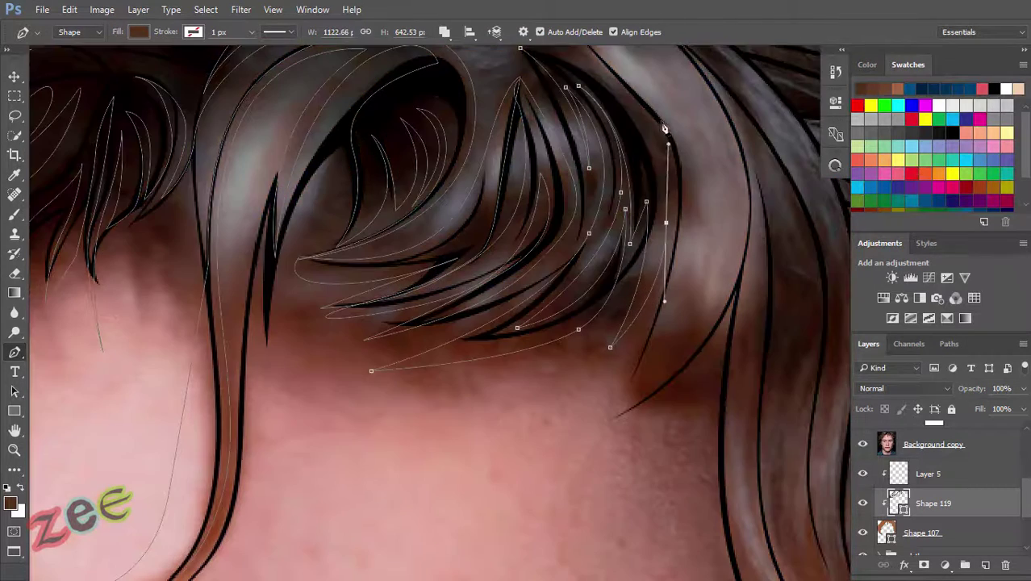
pyautogui.moveTo(679, 284); pyautogui.dragTo(720, 173)
pyautogui.scroll(3, 563, 220)
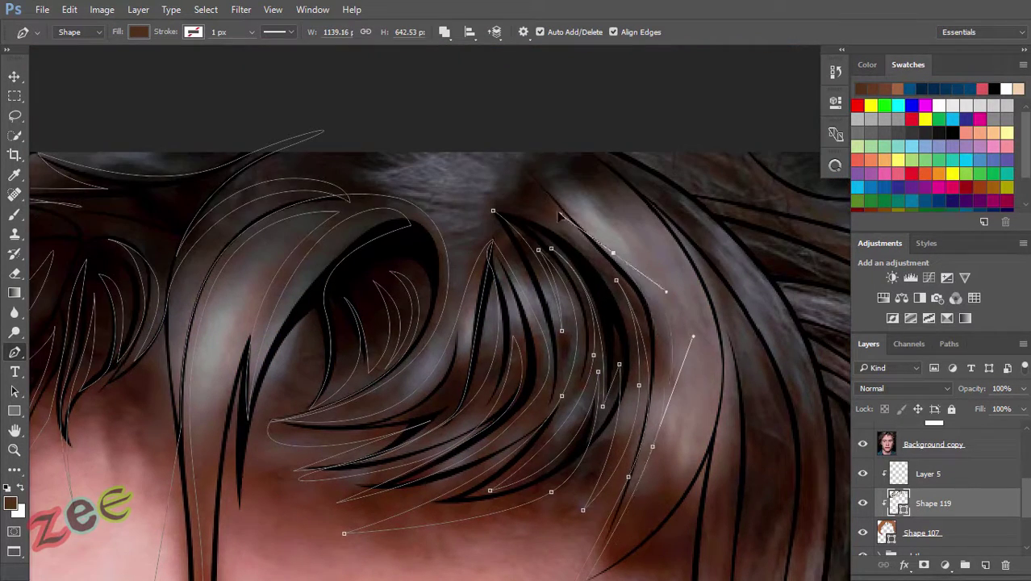
pyautogui.scroll(1, 511, 203)
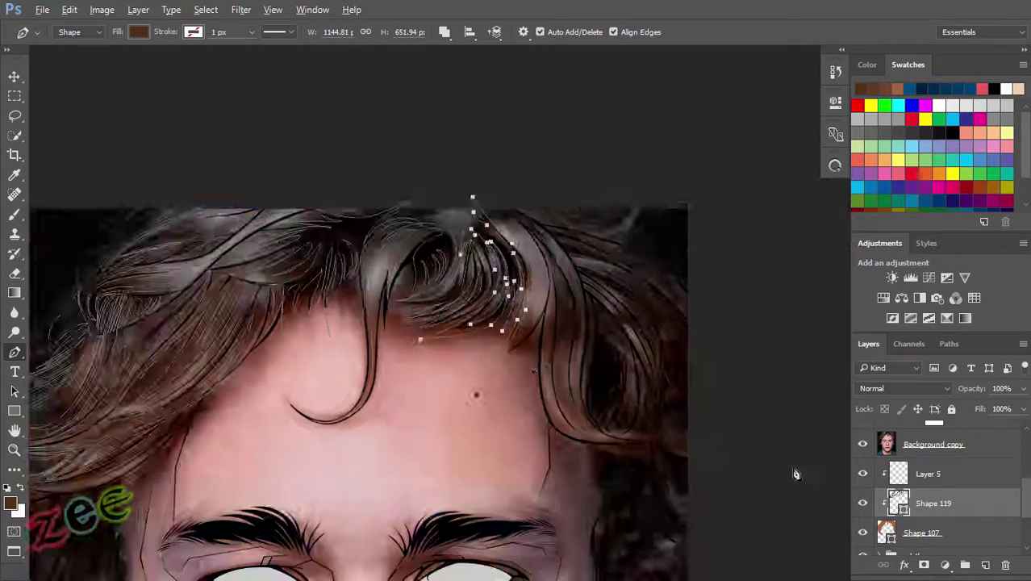
pyautogui.scroll(5, 563, 373)
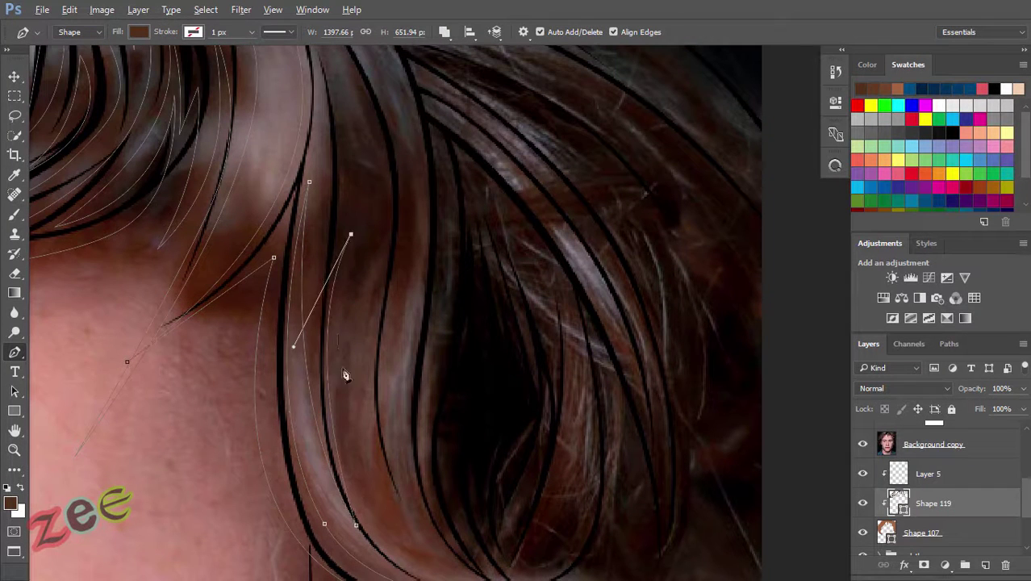
pyautogui.moveTo(336, 402); pyautogui.dragTo(345, 471)
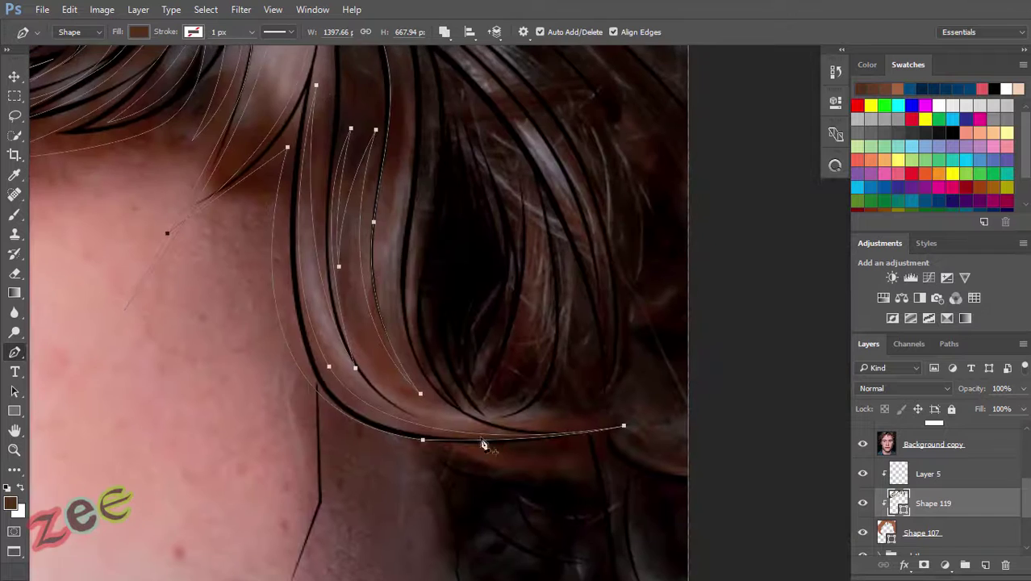
pyautogui.scroll(2, 483, 444)
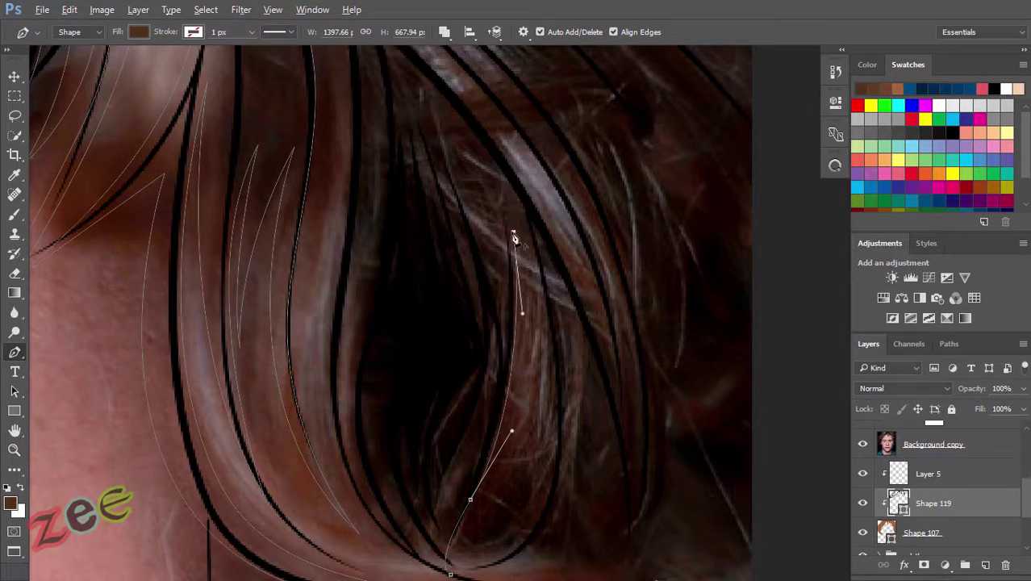
pyautogui.moveTo(508, 175); pyautogui.dragTo(547, 288)
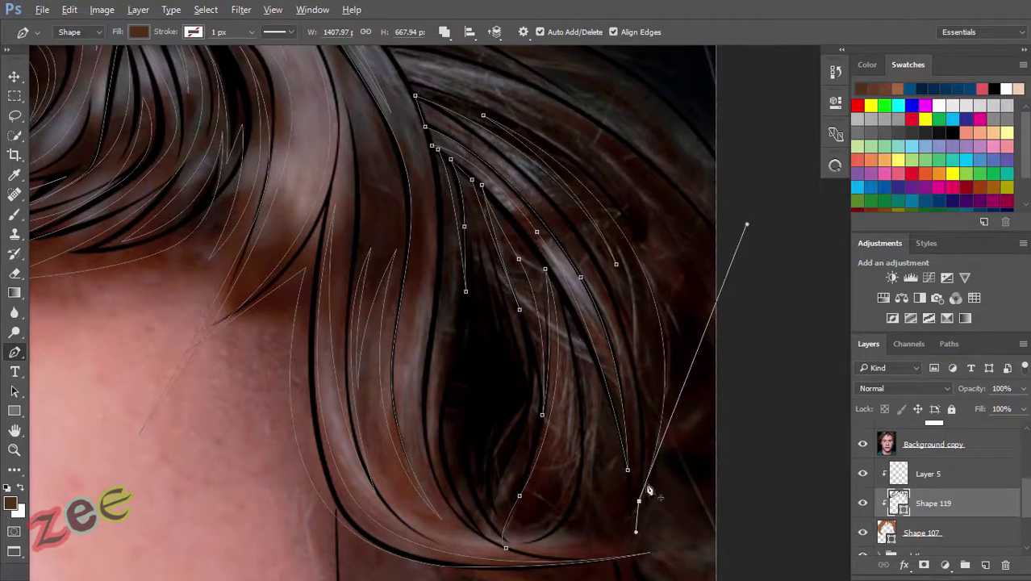
# Step: Extend a right-side strand outline out to the hair edge
pyautogui.moveTo(649, 490); pyautogui.dragTo(640, 501)
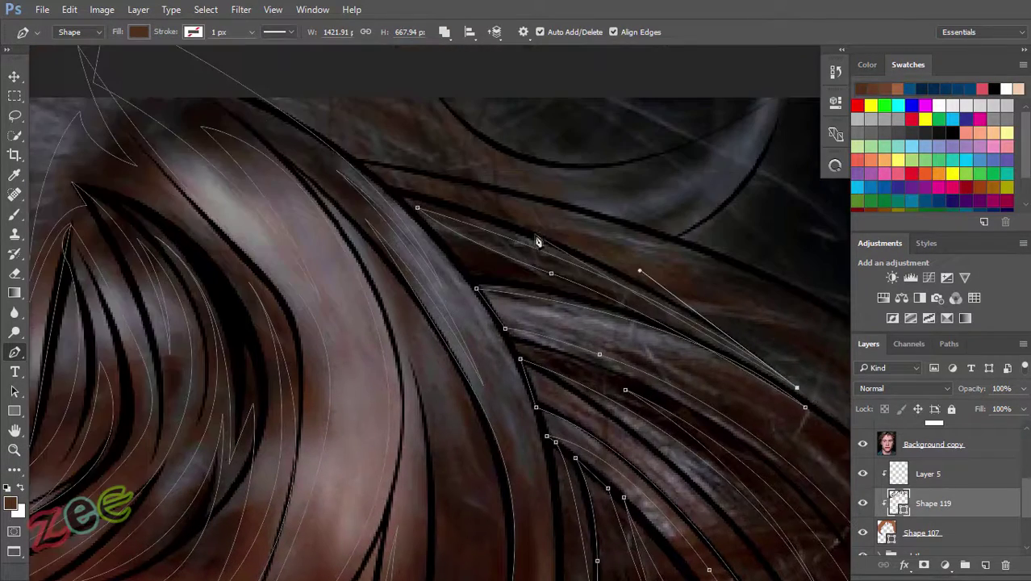
pyautogui.moveTo(537, 237); pyautogui.dragTo(422, 202)
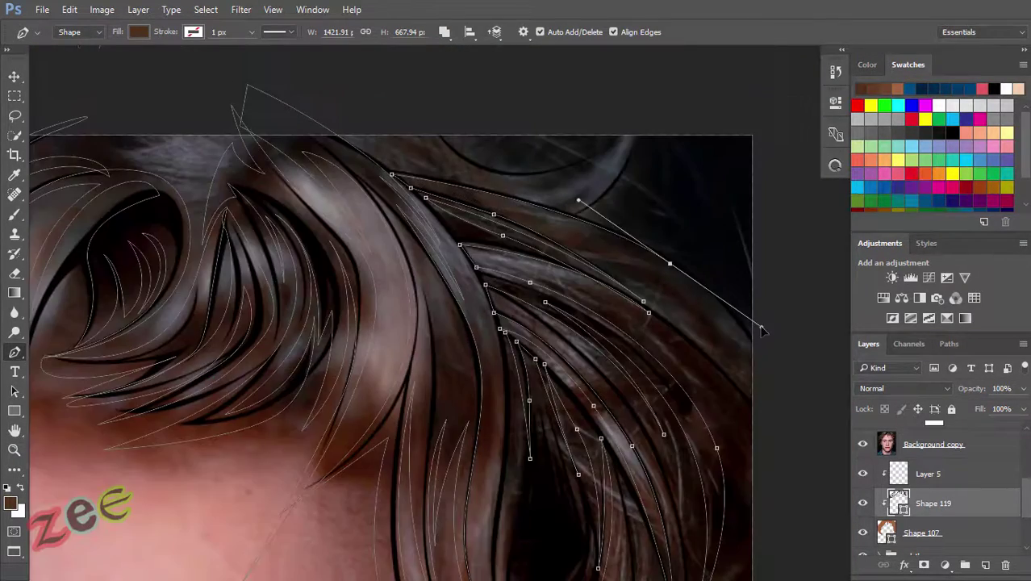
pyautogui.moveTo(744, 349); pyautogui.dragTo(724, 315)
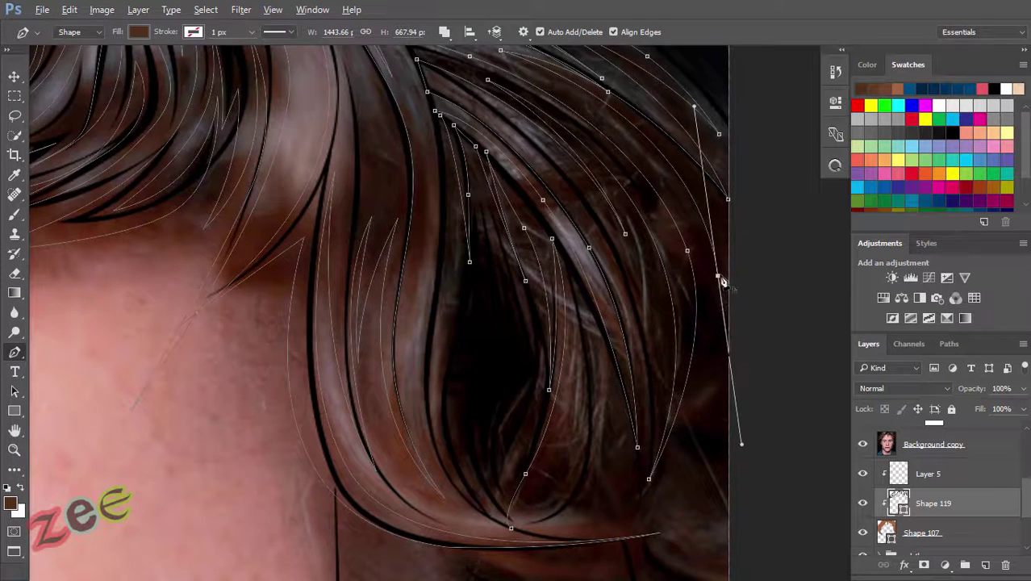
pyautogui.moveTo(622, 267); pyautogui.dragTo(613, 171)
pyautogui.click(688, 266)
pyautogui.moveTo(659, 428)
pyautogui.mouseDown()
pyautogui.moveTo(599, 459)
pyautogui.moveTo(713, 372)
pyautogui.mouseUp()
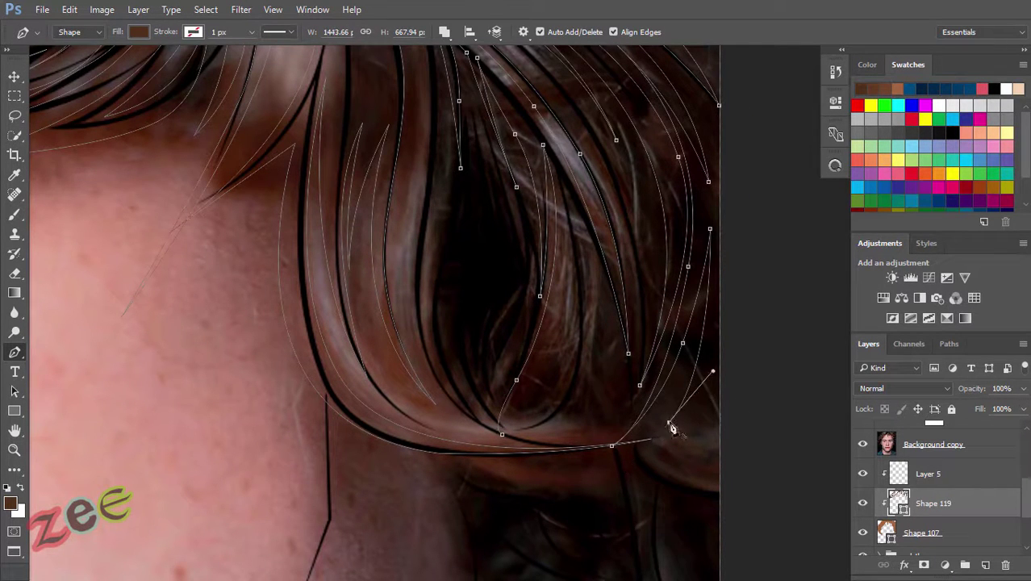
# Step: Add smooth strand points in the hair beside the ear and near the top
pyautogui.moveTo(672, 428); pyautogui.dragTo(643, 251)
pyautogui.moveTo(622, 410); pyautogui.dragTo(616, 335)
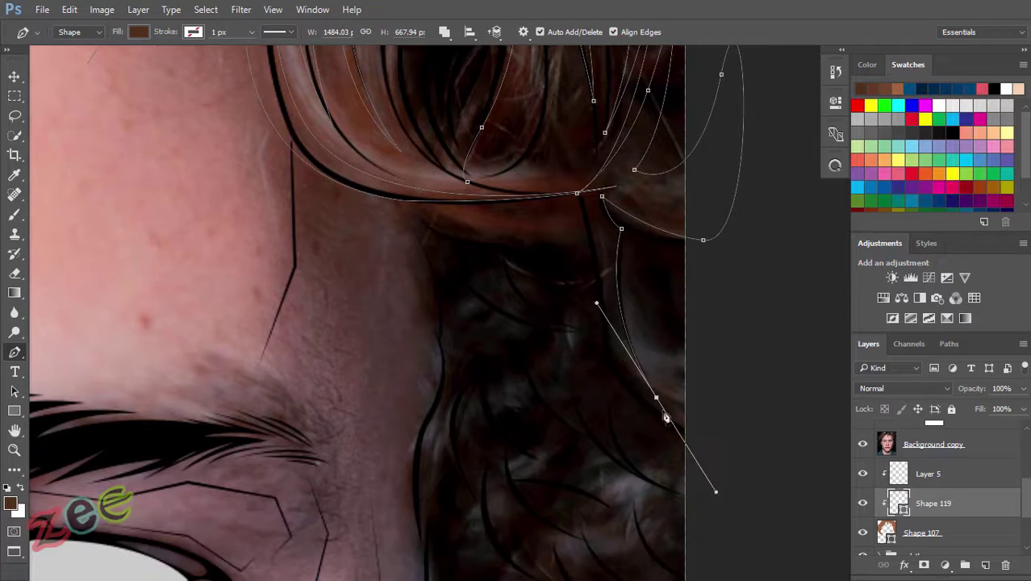
pyautogui.moveTo(686, 243); pyautogui.dragTo(694, 516)
pyautogui.moveTo(694, 97)
pyautogui.mouseDown()
pyautogui.moveTo(722, 247)
pyautogui.moveTo(715, 191)
pyautogui.moveTo(762, 272)
pyautogui.mouseUp()
pyautogui.moveTo(543, 219); pyautogui.dragTo(646, 244)
pyautogui.moveTo(624, 131); pyautogui.dragTo(659, 73)
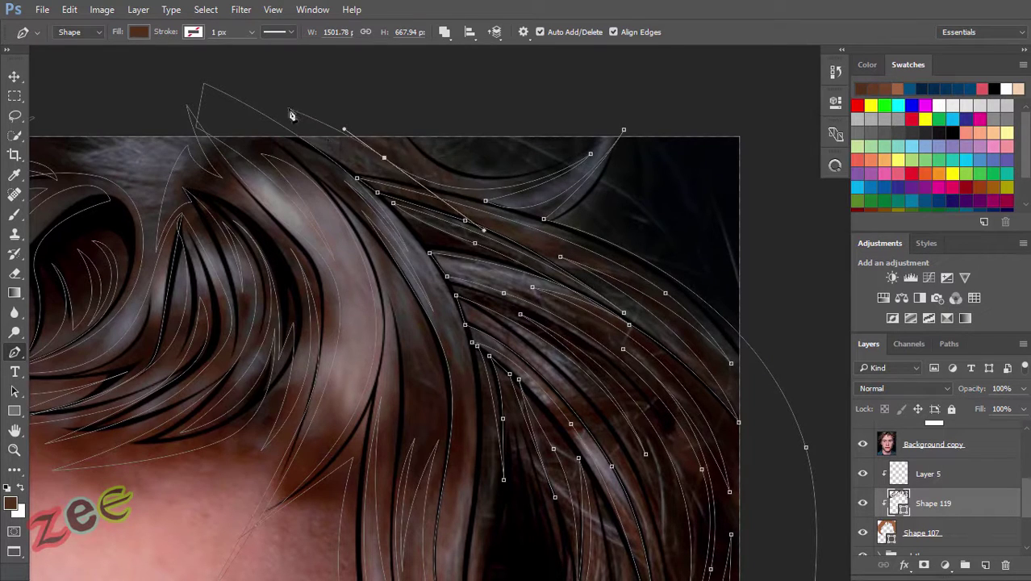
# Step: Add curved points to another fringe strand, lengthening its curve handles
pyautogui.scroll(3, 378, 202)
pyautogui.scroll(-3, 512, 338)
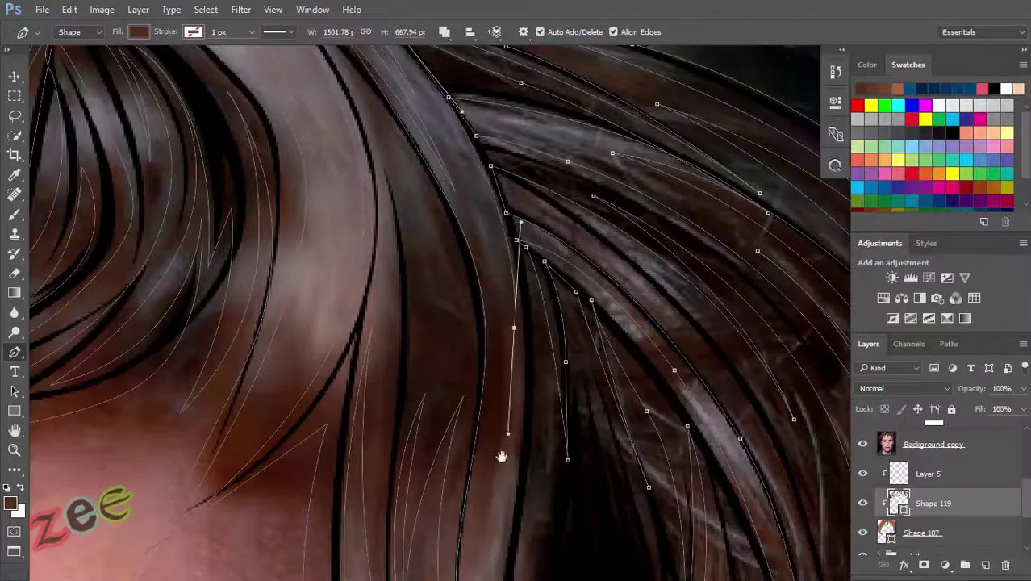
pyautogui.scroll(2, 517, 443)
pyautogui.moveTo(522, 442); pyautogui.dragTo(621, 523)
pyautogui.moveTo(476, 315); pyautogui.dragTo(483, 236)
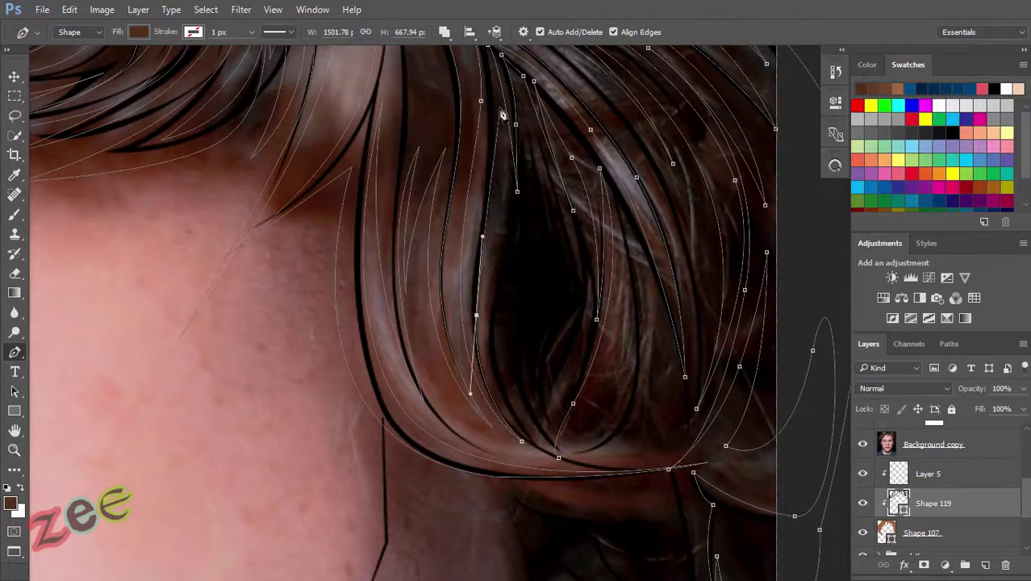
pyautogui.moveTo(483, 426); pyautogui.dragTo(524, 435)
pyautogui.scroll(2, 525, 435)
pyautogui.scroll(-3, 493, 452)
pyautogui.scroll(-2, 485, 457)
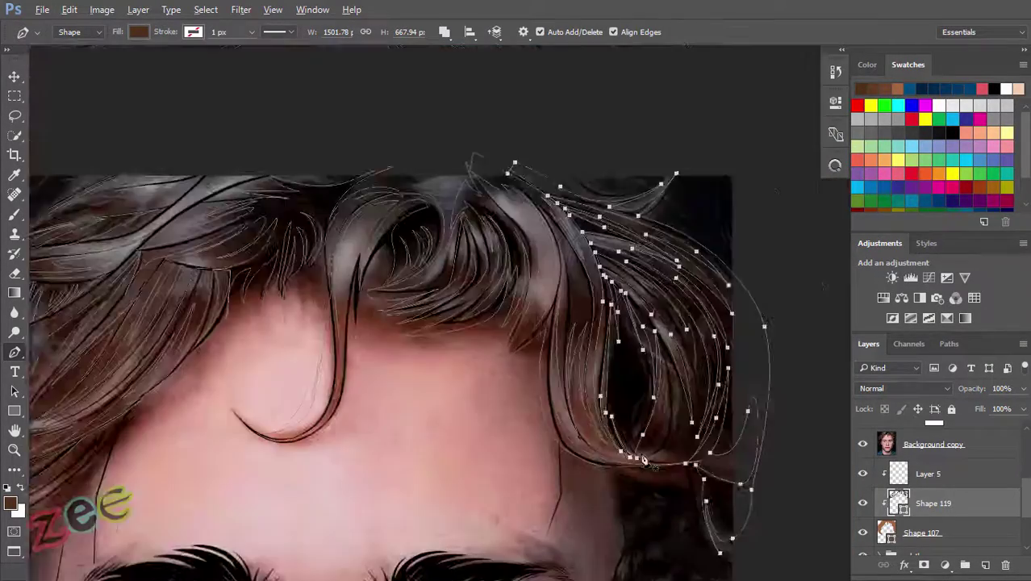
pyautogui.scroll(-3, 485, 457)
pyautogui.scroll(3, 400, 326)
pyautogui.scroll(2, 400, 326)
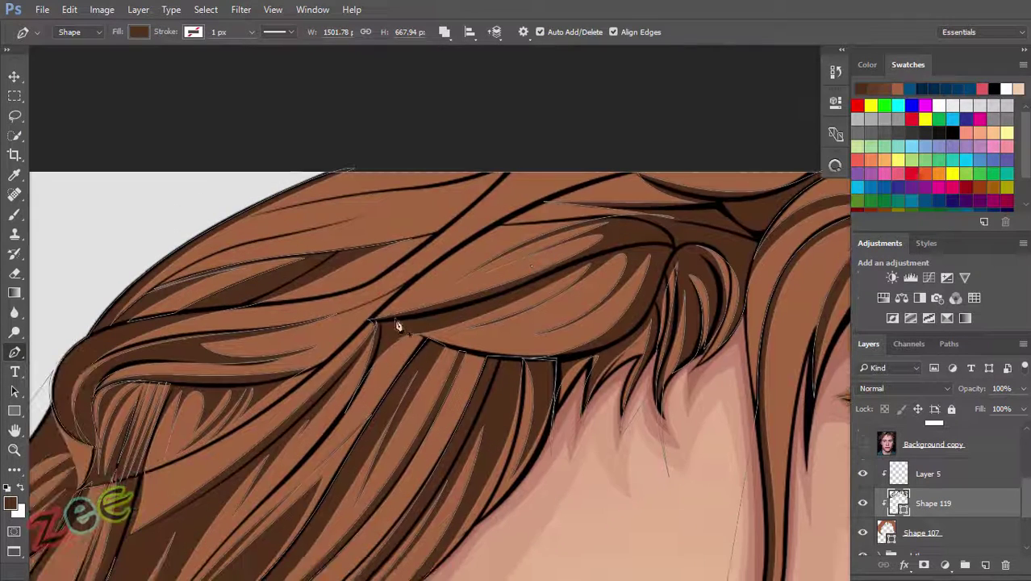
# Step: Place strand points along the top hair edge, dismissing two error messages
pyautogui.moveTo(524, 200); pyautogui.dragTo(721, 153)
pyautogui.click(374, 322)
pyautogui.press('Return')
pyautogui.moveTo(139, 471); pyautogui.dragTo(77, 490)
pyautogui.click(376, 322)
pyautogui.scroll(2, 376, 339)
pyautogui.press('Return')
pyautogui.scroll(5, 469, 288)
pyautogui.scroll(-6, 500, 242)
pyautogui.scroll(2, 474, 242)
pyautogui.moveTo(242, 306); pyautogui.dragTo(161, 341)
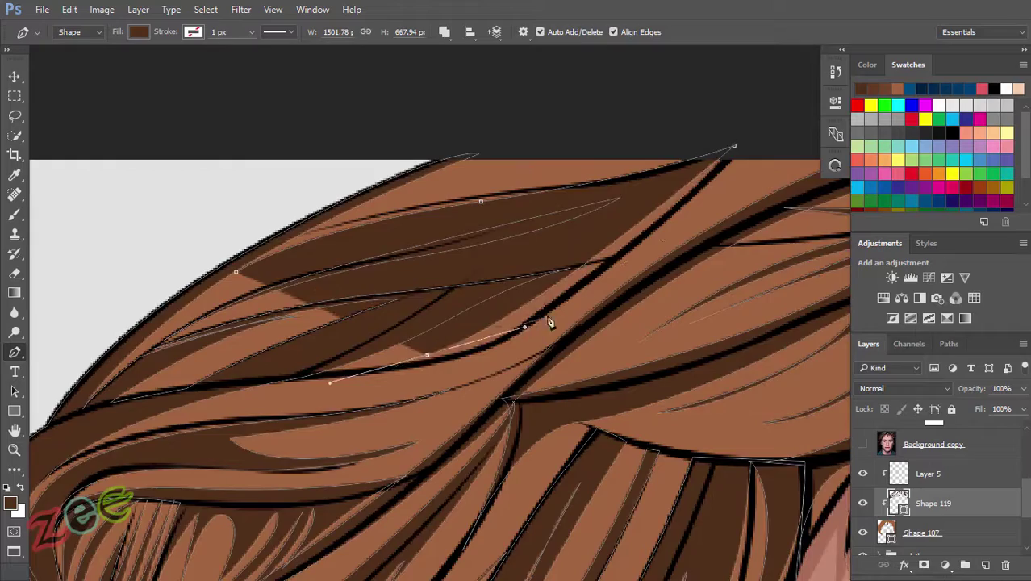
# Step: Finish the top strand with smooth curves along the upper and lower hair edges
pyautogui.moveTo(544, 322); pyautogui.dragTo(646, 246)
pyautogui.scroll(-2, 646, 245)
pyautogui.scroll(-3, 613, 242)
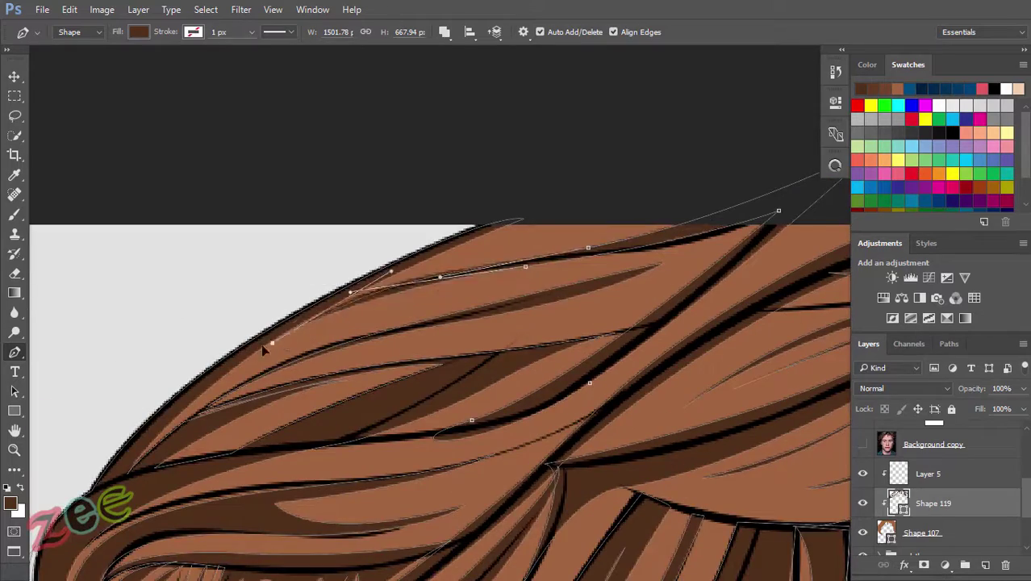
pyautogui.scroll(-1, 430, 258)
pyautogui.scroll(-1, 430, 258)
pyautogui.scroll(2, 526, 329)
pyautogui.scroll(2, 646, 227)
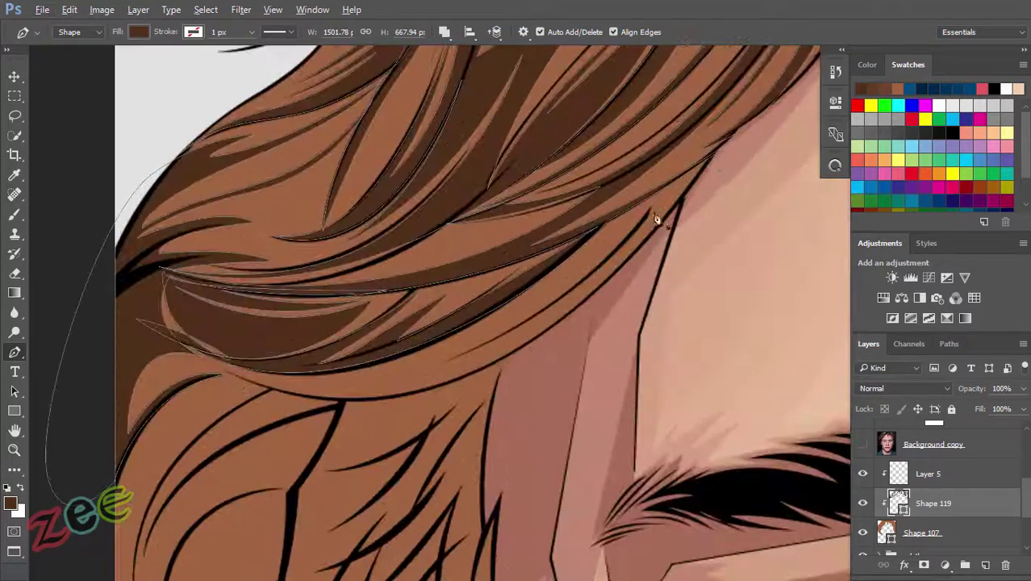
pyautogui.moveTo(542, 311); pyautogui.dragTo(640, 245)
pyautogui.keyDown('alt'); pyautogui.click(212, 368); pyautogui.keyUp('alt')
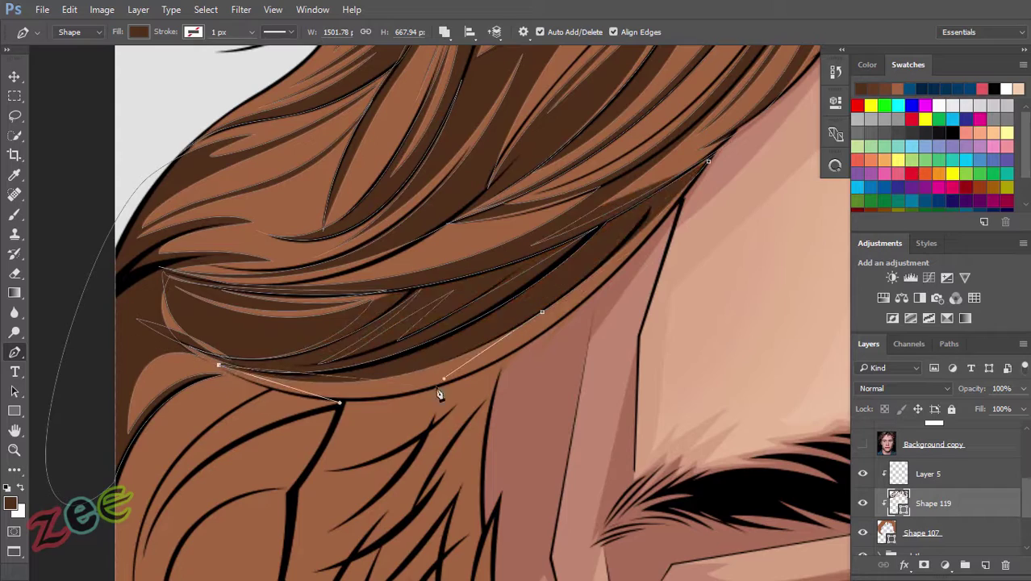
pyautogui.scroll(-2, 448, 219)
pyautogui.scroll(-2, 532, 339)
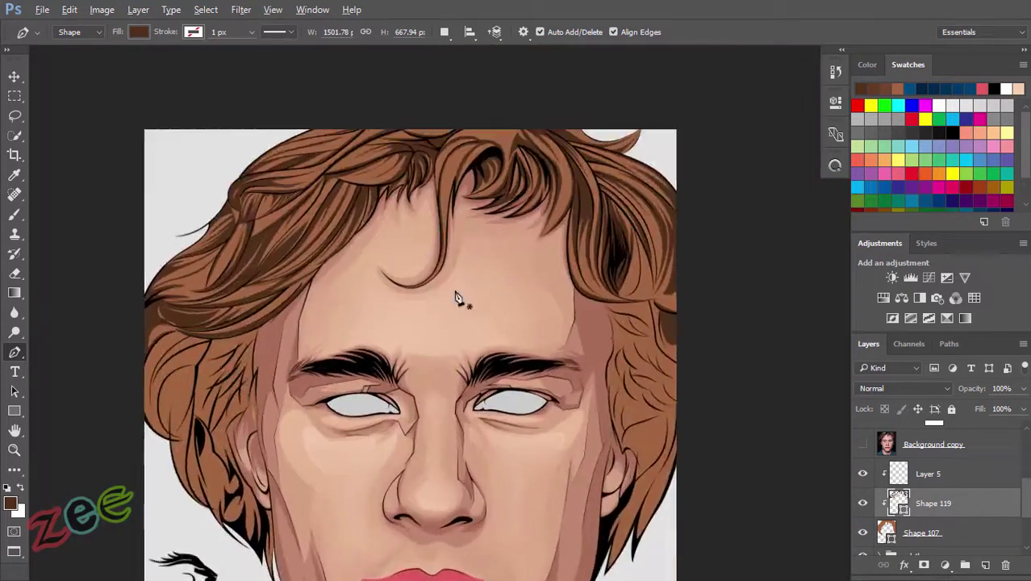
# Step: Begin a left-side shadow strand and set Shape 119's opacity to 100%
pyautogui.scroll(3, 442, 397)
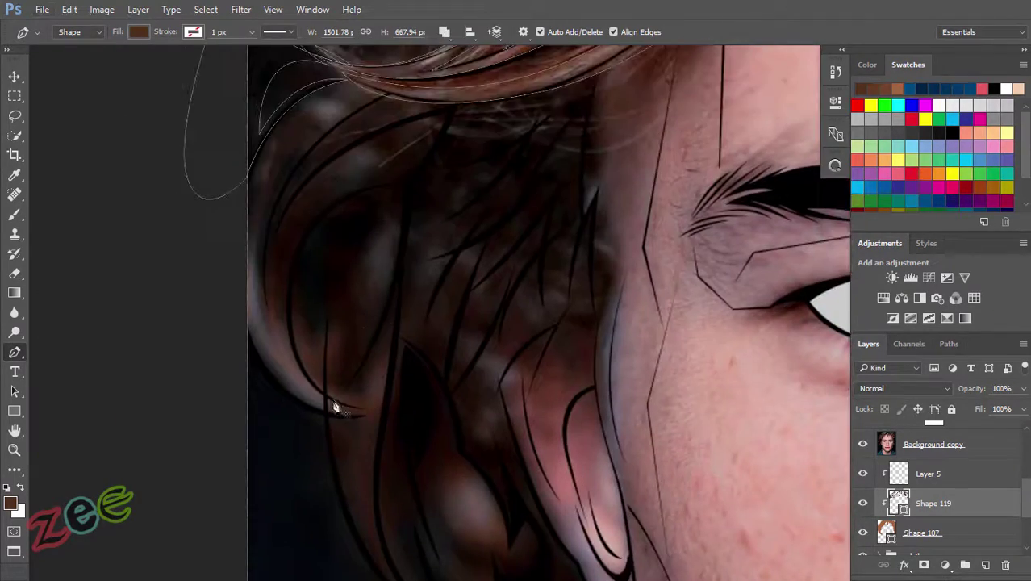
pyautogui.scroll(3, 322, 177)
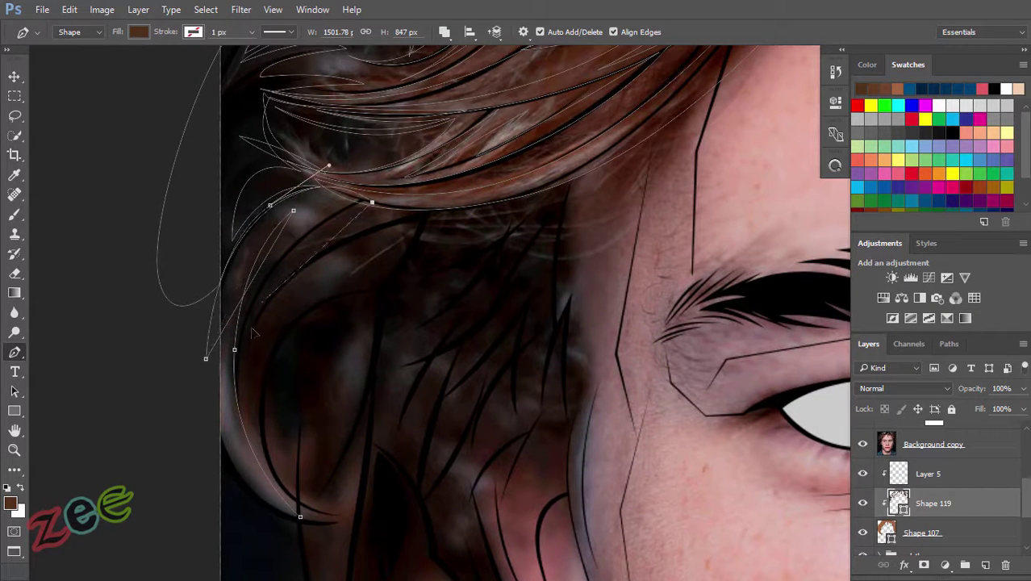
pyautogui.moveTo(371, 202); pyautogui.dragTo(439, 197)
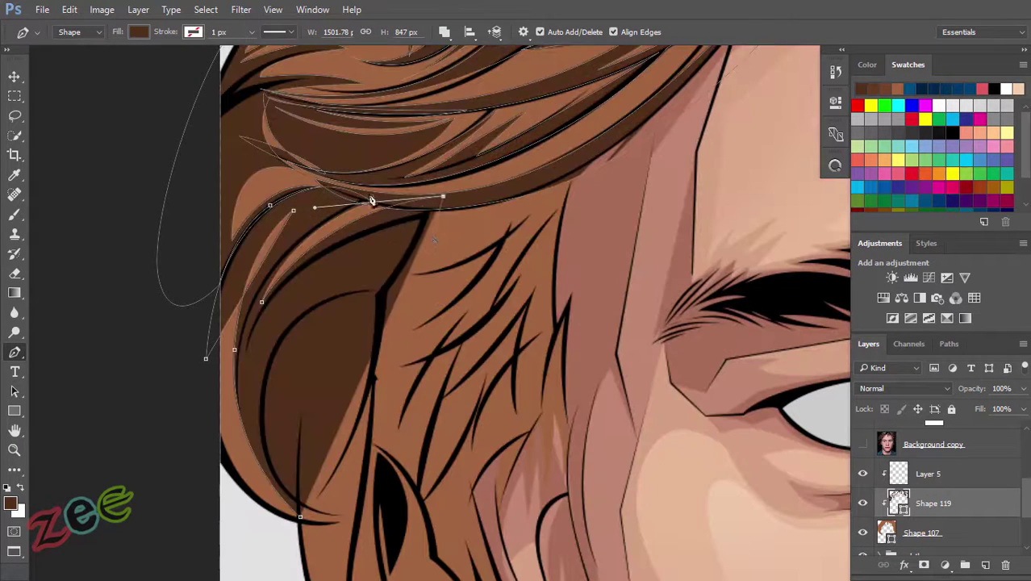
pyautogui.press('0')
pyautogui.press('0')
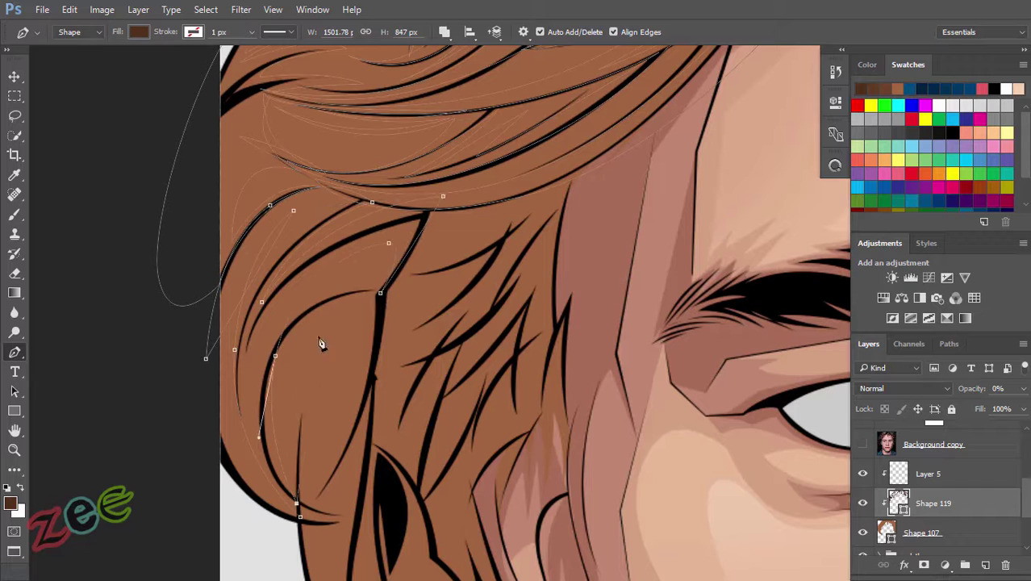
# Step: Add anchors to the hair shadow path, moving the view to the hair near the ear
pyautogui.scroll(-1, 365, 360)
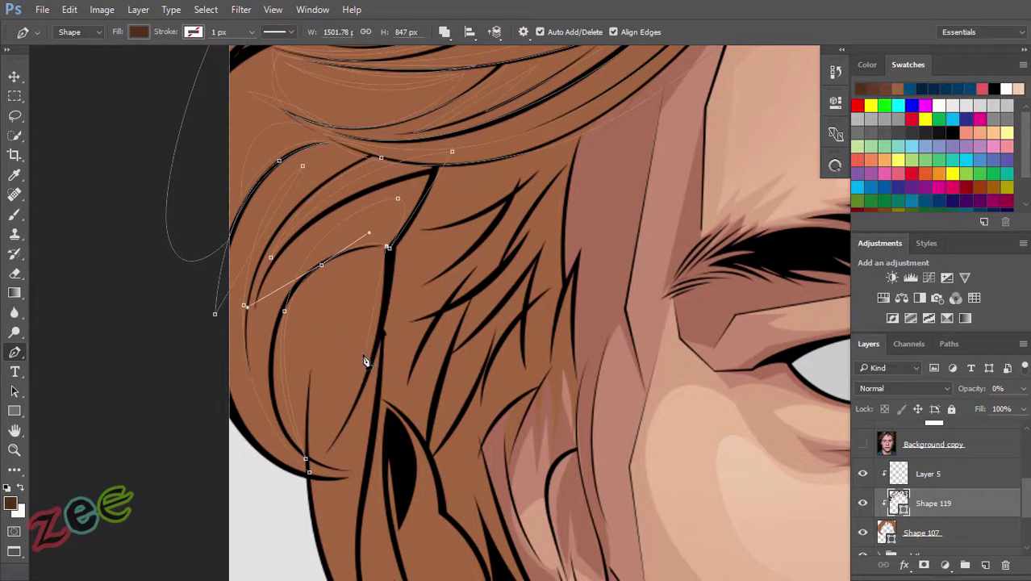
pyautogui.scroll(-2, 313, 393)
pyautogui.scroll(3, 344, 266)
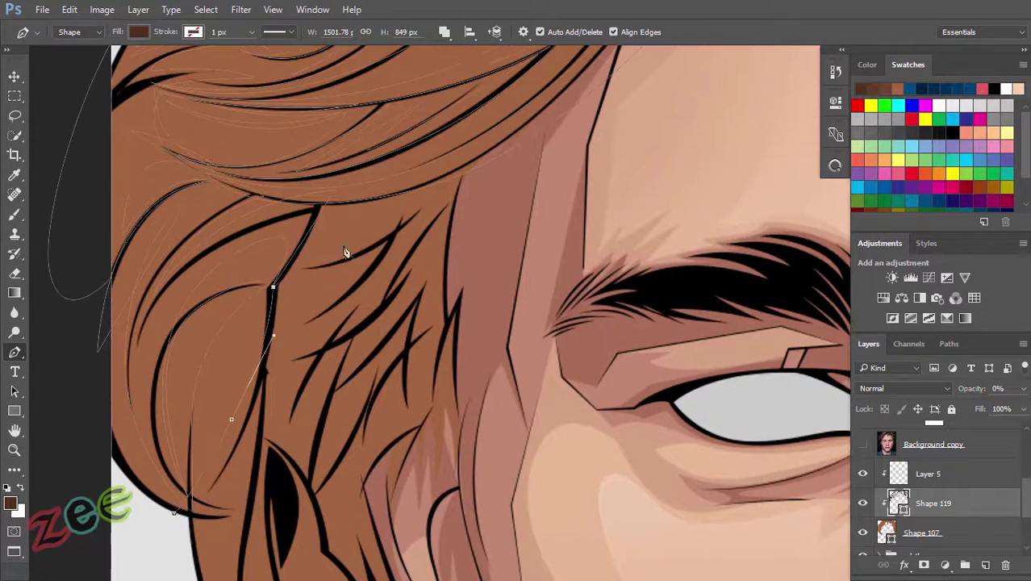
pyautogui.scroll(-1, 270, 393)
pyautogui.moveTo(318, 279); pyautogui.dragTo(385, 209)
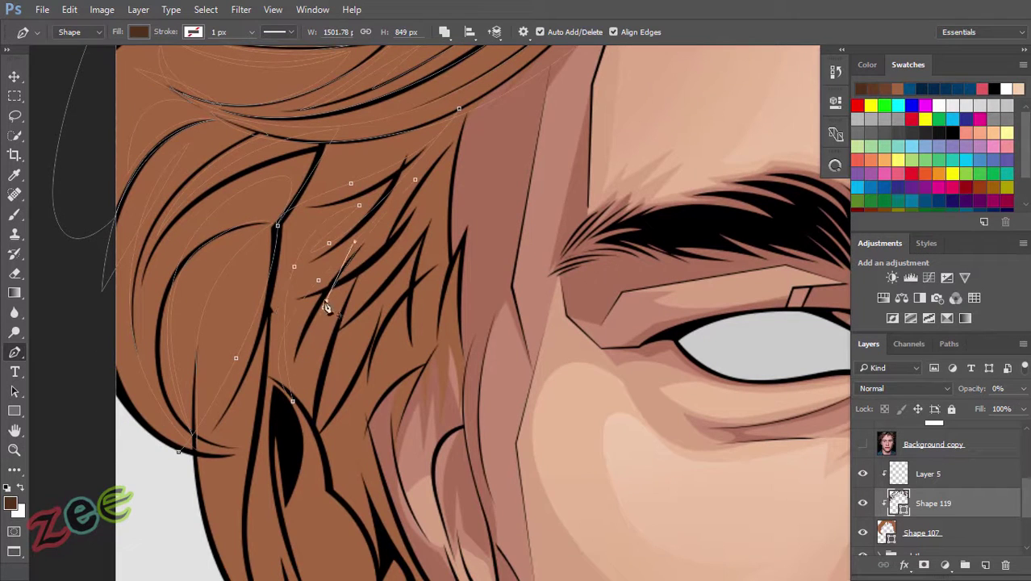
pyautogui.click(451, 154)
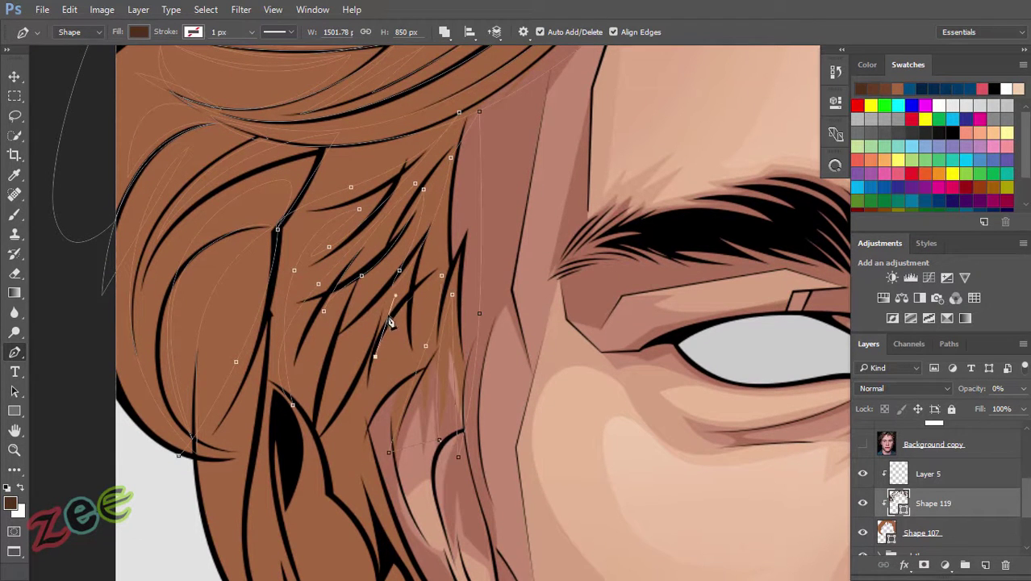
pyautogui.scroll(-3, 343, 385)
pyautogui.hscroll(-2, 409, 288)
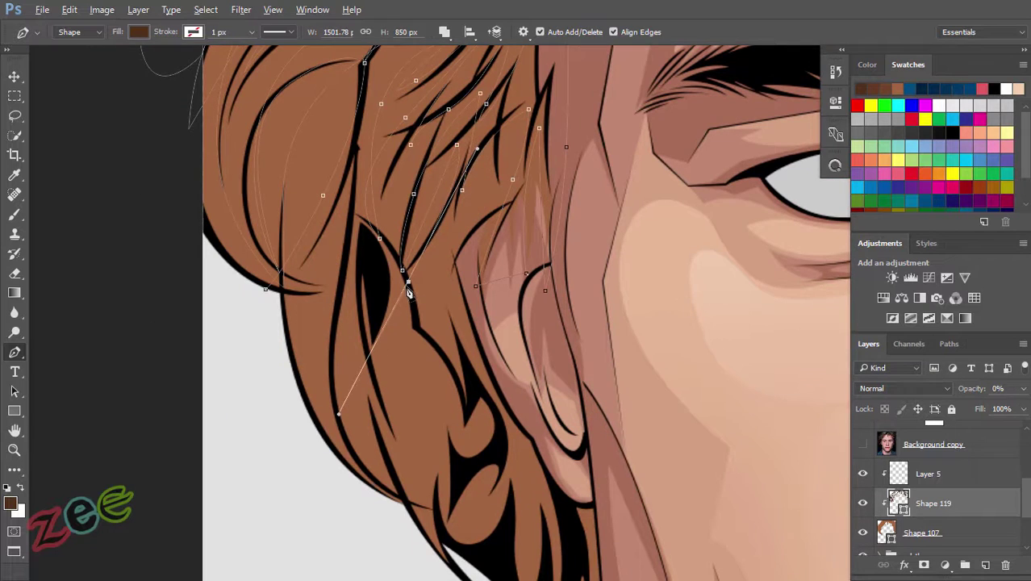
pyautogui.moveTo(386, 366); pyautogui.dragTo(378, 279)
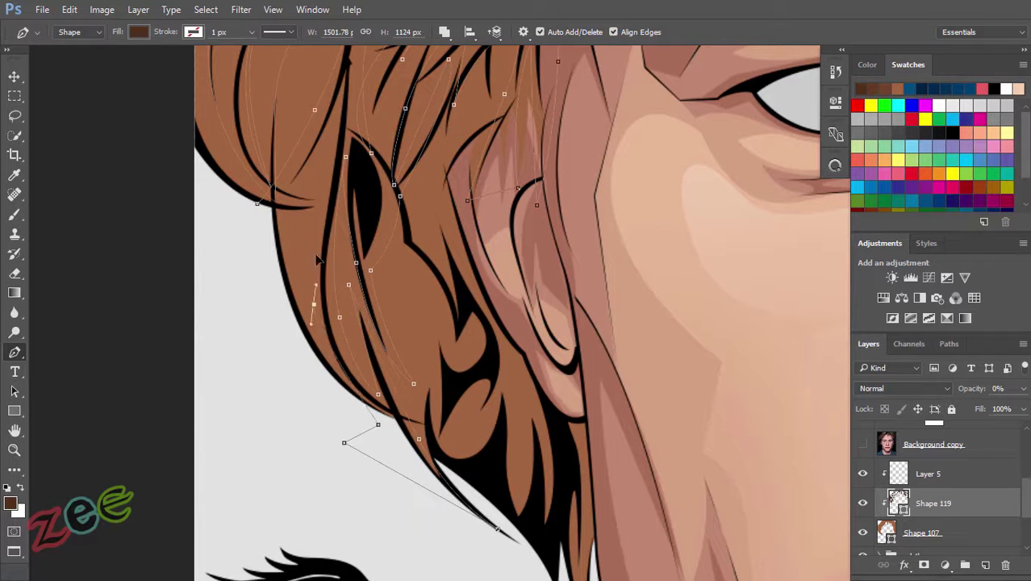
pyautogui.scroll(-5, 183, 211)
pyautogui.scroll(6, 297, 331)
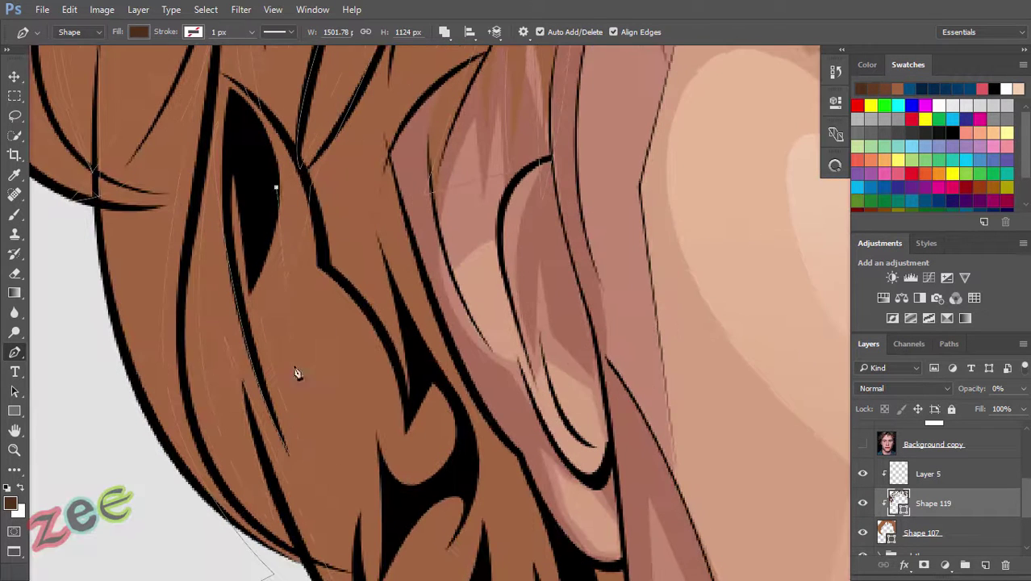
pyautogui.scroll(-5, 367, 408)
# Step: Curve the shadow path along the hair tips and up onto the upper strand
pyautogui.moveTo(421, 433); pyautogui.dragTo(476, 405)
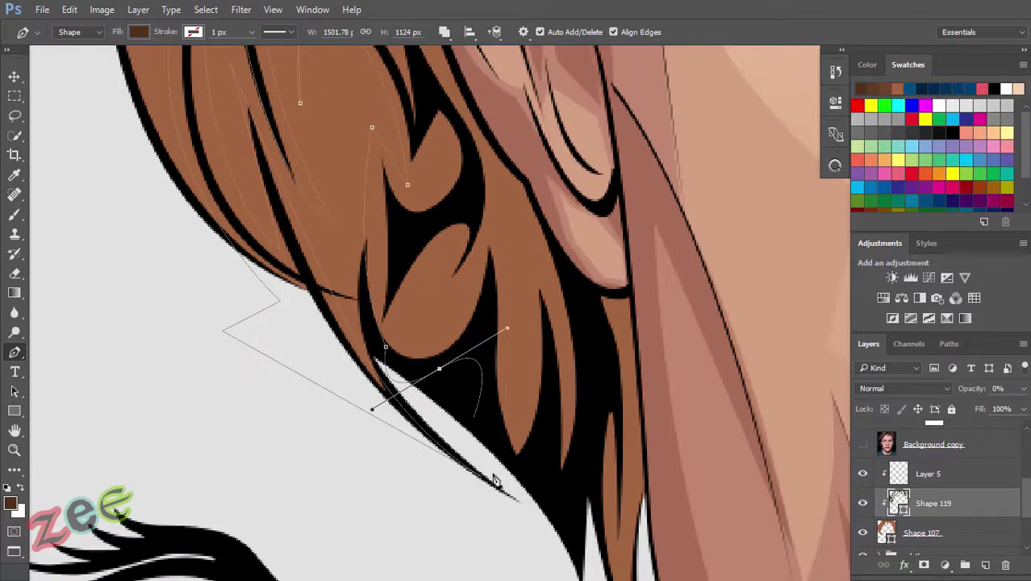
pyautogui.scroll(-5, 484, 396)
pyautogui.scroll(3, 607, 137)
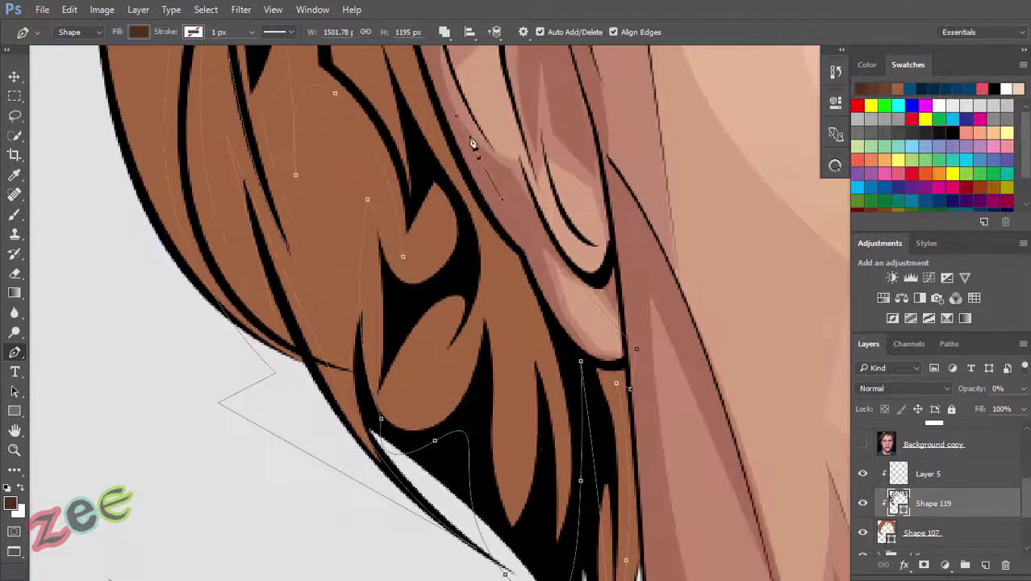
pyautogui.scroll(-3, 506, 478)
pyautogui.scroll(-3, 513, 307)
pyautogui.scroll(3, 511, 153)
pyautogui.scroll(3, 514, 154)
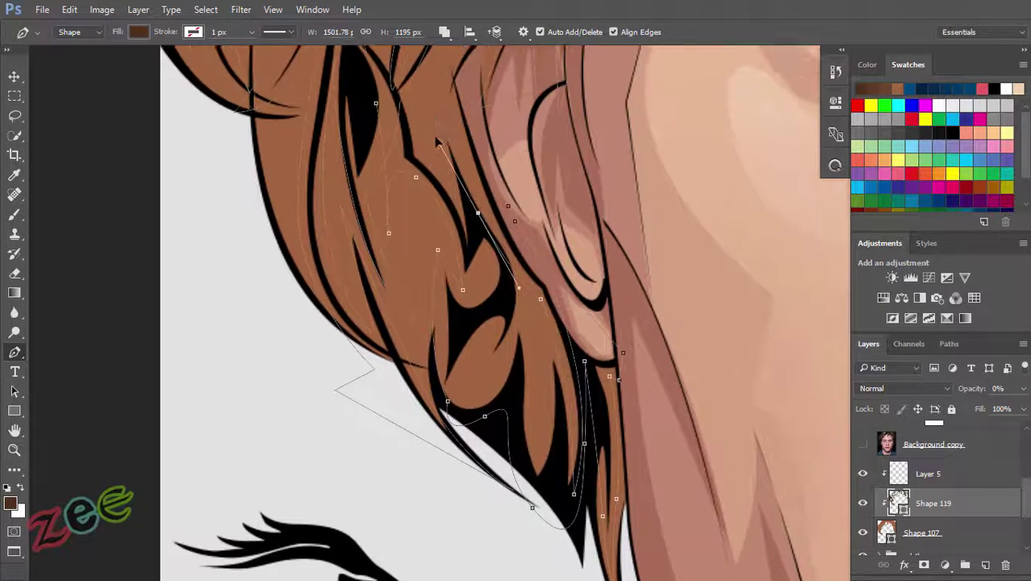
pyautogui.scroll(2, 453, 293)
pyautogui.click(513, 64)
pyautogui.scroll(3, 436, 298)
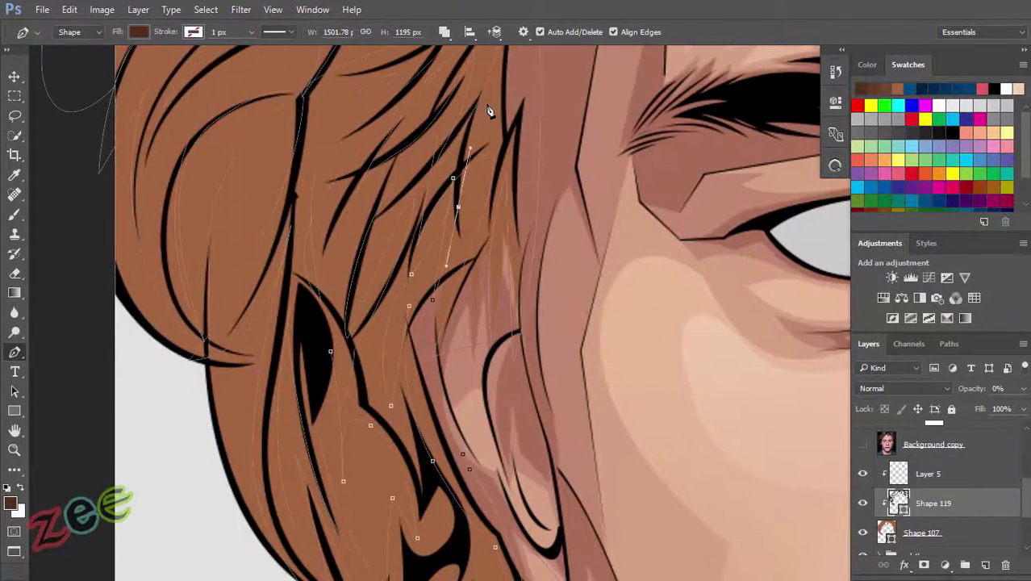
pyautogui.scroll(2, 484, 115)
pyautogui.moveTo(299, 459); pyautogui.dragTo(405, 243)
pyautogui.click(372, 264)
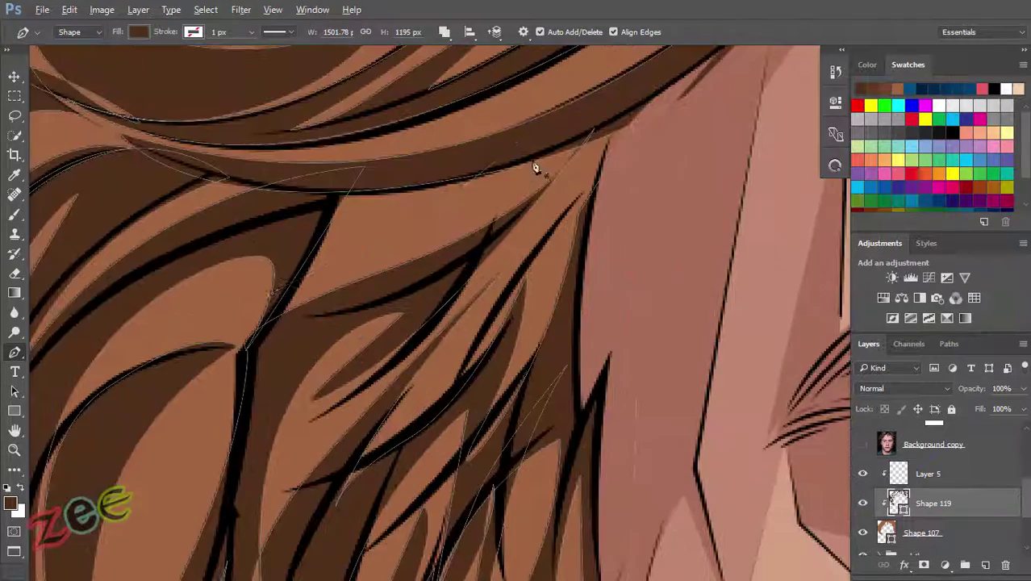
# Step: Add anchors along the strand gaps and close the hair shadow shape
pyautogui.click(525, 175)
pyautogui.click(543, 237)
pyautogui.click(515, 148)
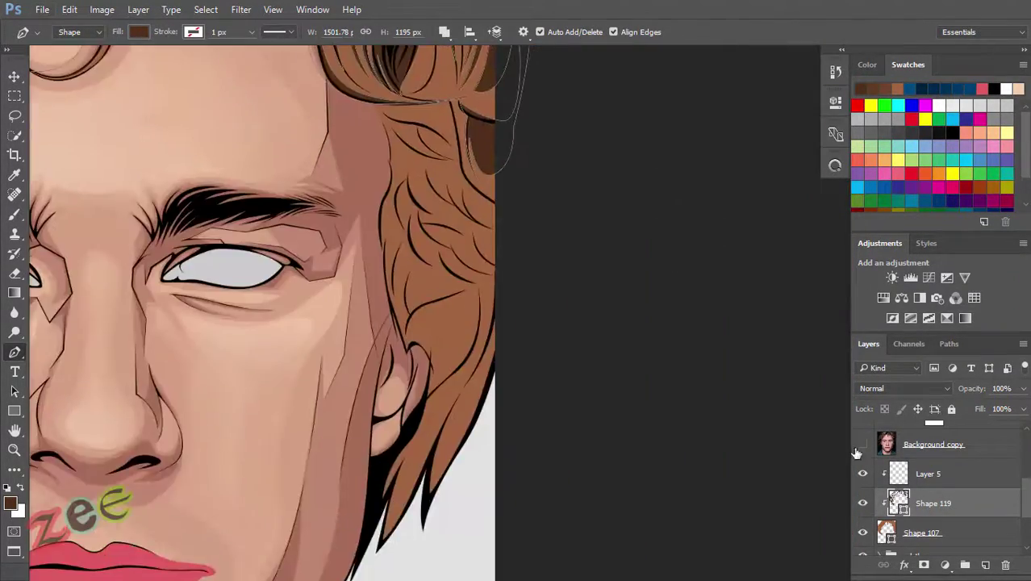
# Step: Show the reference photo and trace a curved shadow strand at the right temple
pyautogui.click(861, 444)
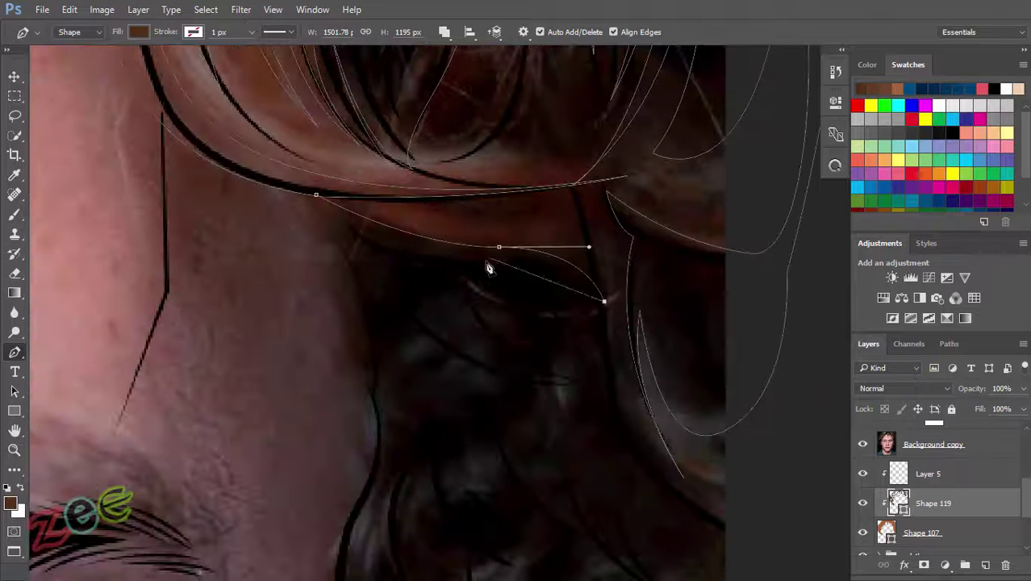
pyautogui.moveTo(387, 262); pyautogui.dragTo(472, 261)
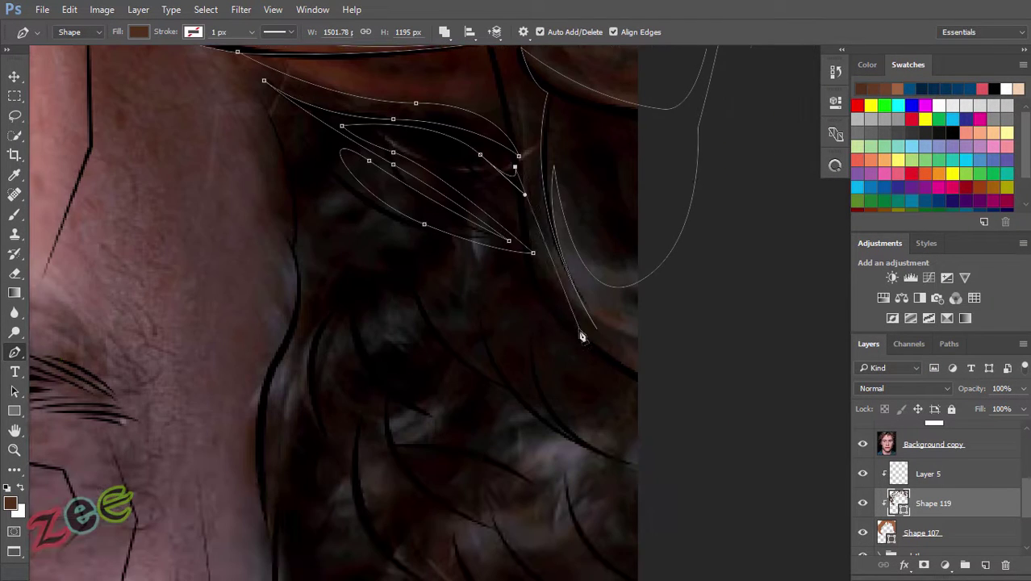
pyautogui.moveTo(686, 410); pyautogui.dragTo(727, 488)
pyautogui.moveTo(553, 353); pyautogui.dragTo(509, 288)
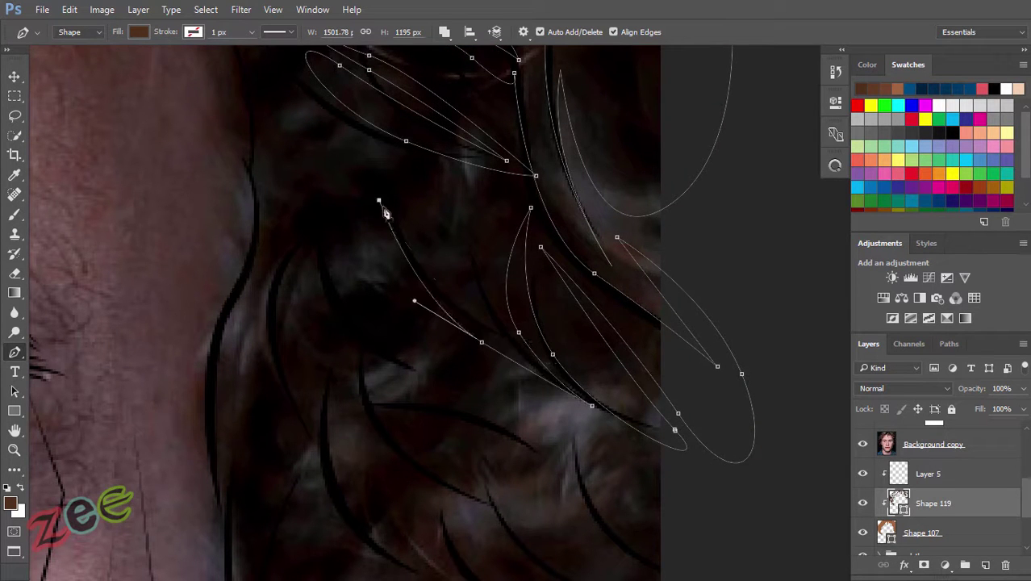
pyautogui.scroll(3, 482, 183)
pyautogui.moveTo(524, 407); pyautogui.dragTo(525, 421)
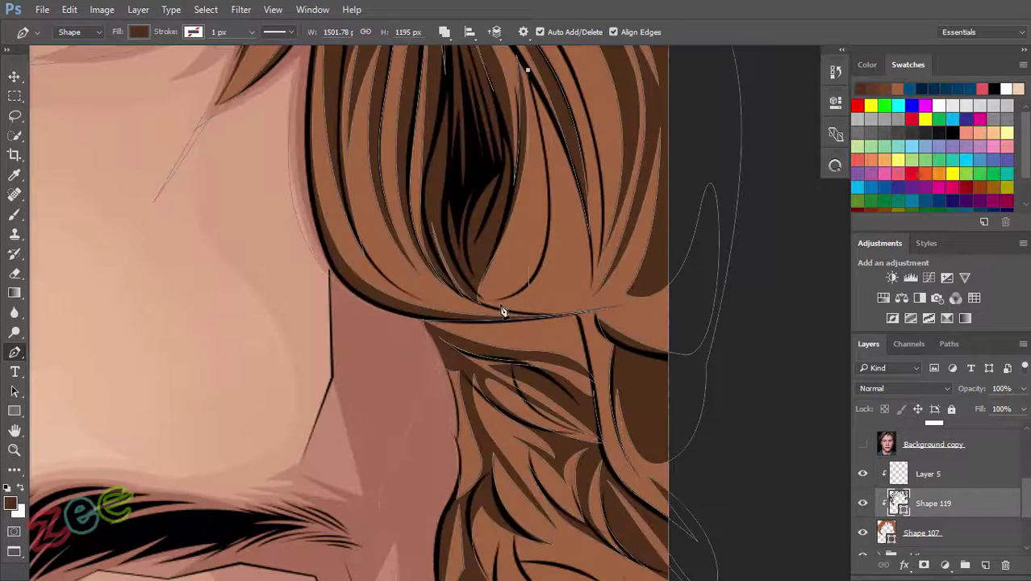
# Step: Extend the current strand with curved anchors and close the shape
pyautogui.moveTo(475, 300); pyautogui.dragTo(578, 283)
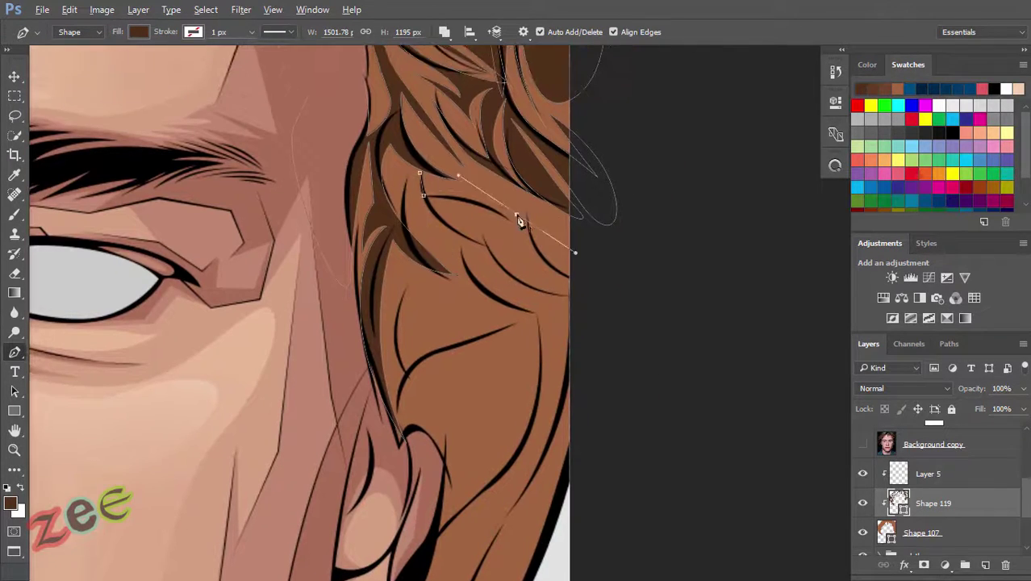
pyautogui.click(559, 217)
pyautogui.moveTo(568, 305); pyautogui.dragTo(578, 315)
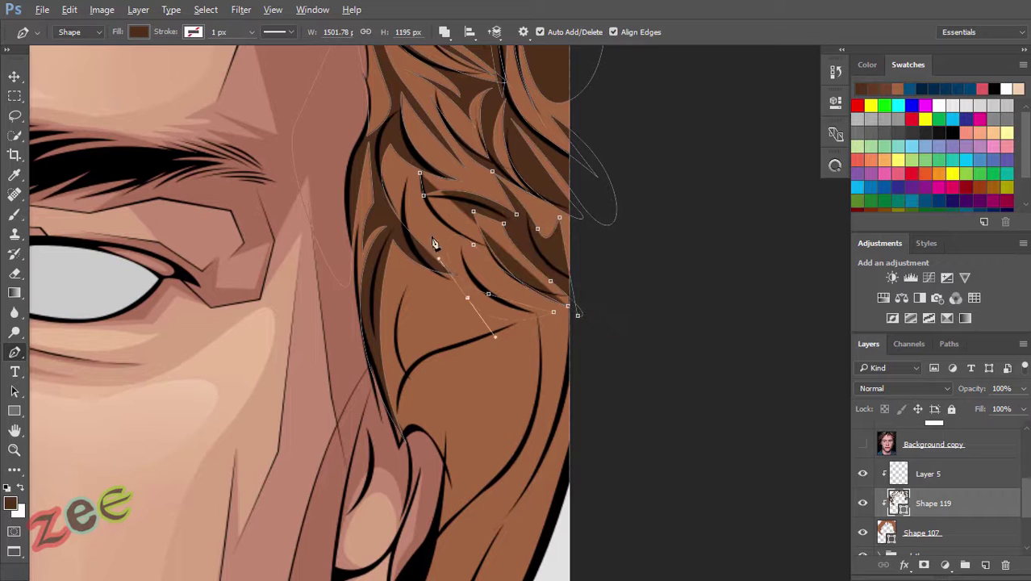
pyautogui.click(420, 172)
# Step: Trace a strand curving down toward the right ear, ending at a pointed tip
pyautogui.scroll(-2, 396, 276)
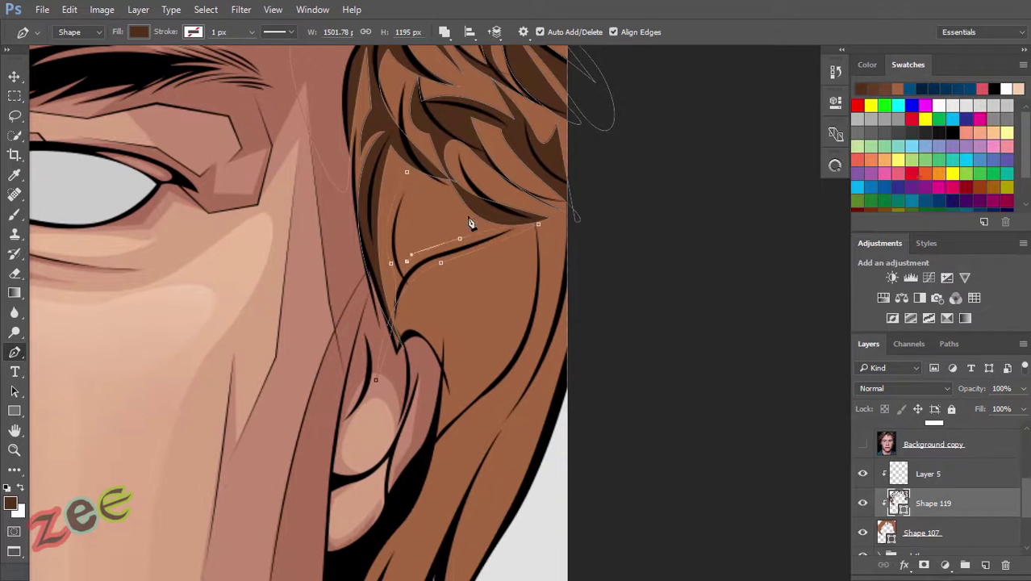
pyautogui.scroll(-2, 420, 181)
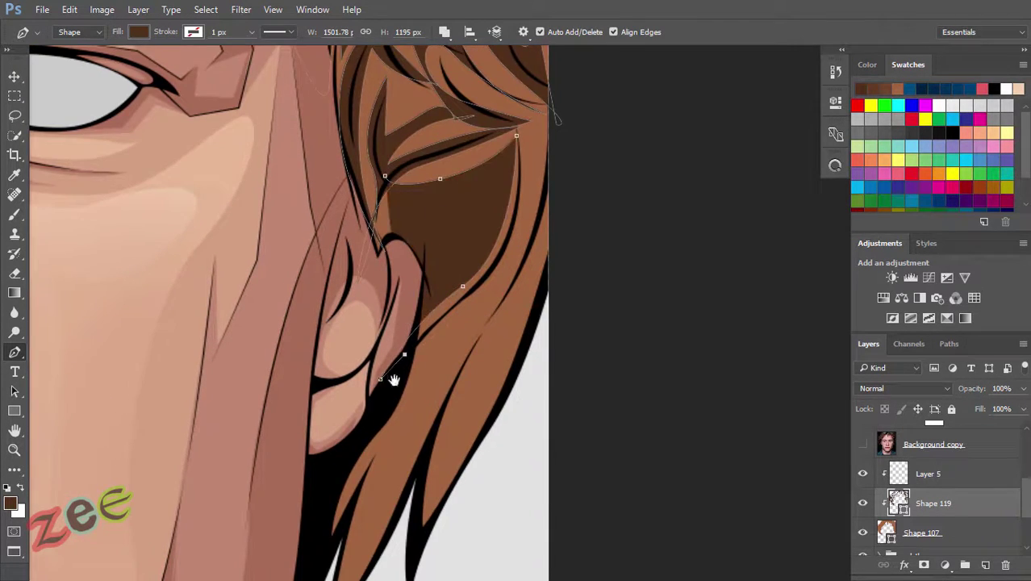
pyautogui.scroll(-4, 409, 326)
pyautogui.click(411, 284)
pyautogui.moveTo(411, 343); pyautogui.dragTo(393, 392)
pyautogui.click(391, 421)
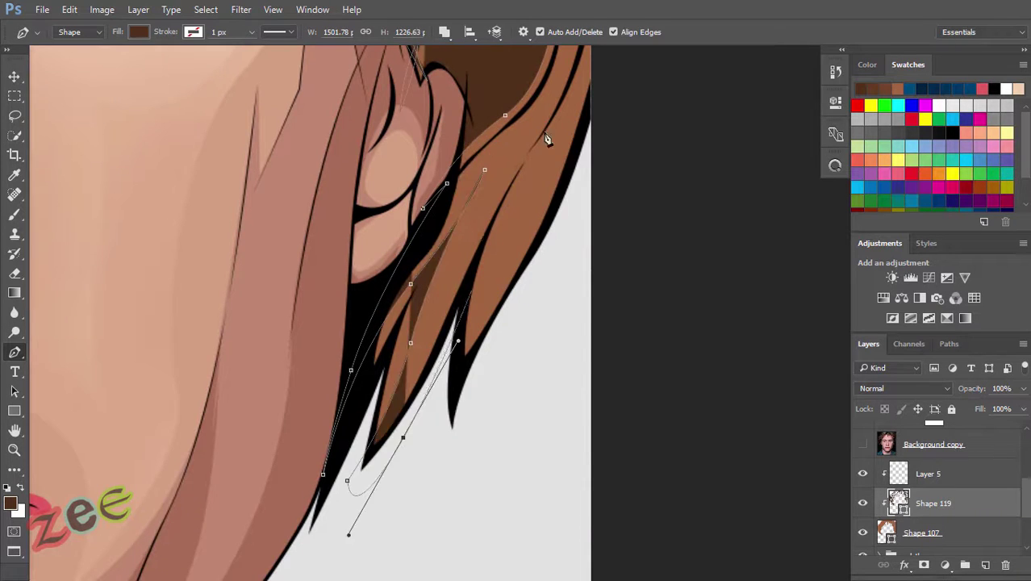
# Step: Draw and close a darker upper strand beside the ear, filling it dark brown
pyautogui.scroll(3, 613, 226)
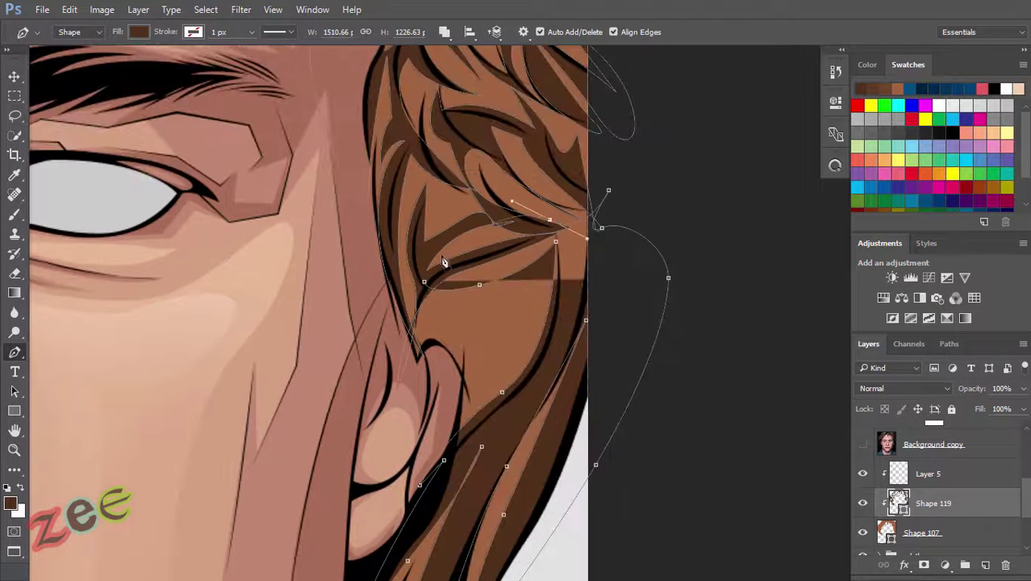
pyautogui.scroll(-2, 442, 262)
pyautogui.moveTo(463, 220); pyautogui.dragTo(536, 192)
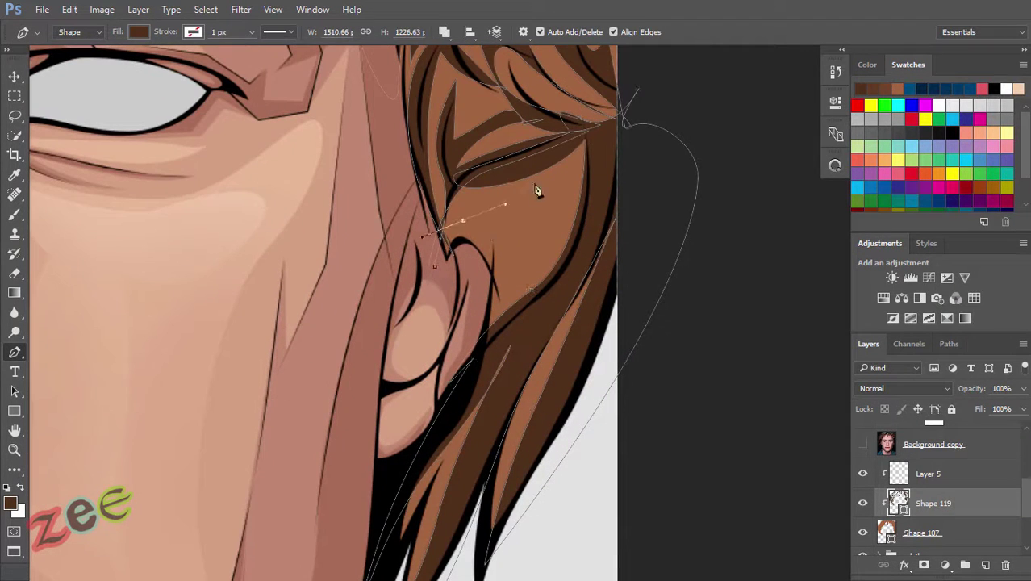
pyautogui.click(578, 132)
pyautogui.moveTo(568, 198); pyautogui.dragTo(570, 225)
pyautogui.click(491, 271)
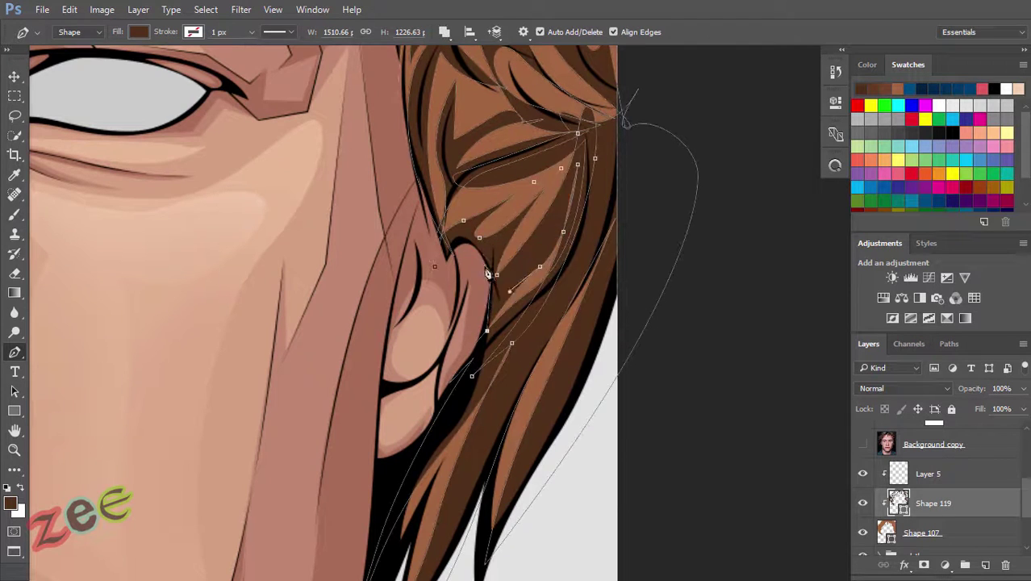
pyautogui.scroll(-3, 484, 299)
pyautogui.scroll(-2, 520, 280)
pyautogui.scroll(2, 520, 281)
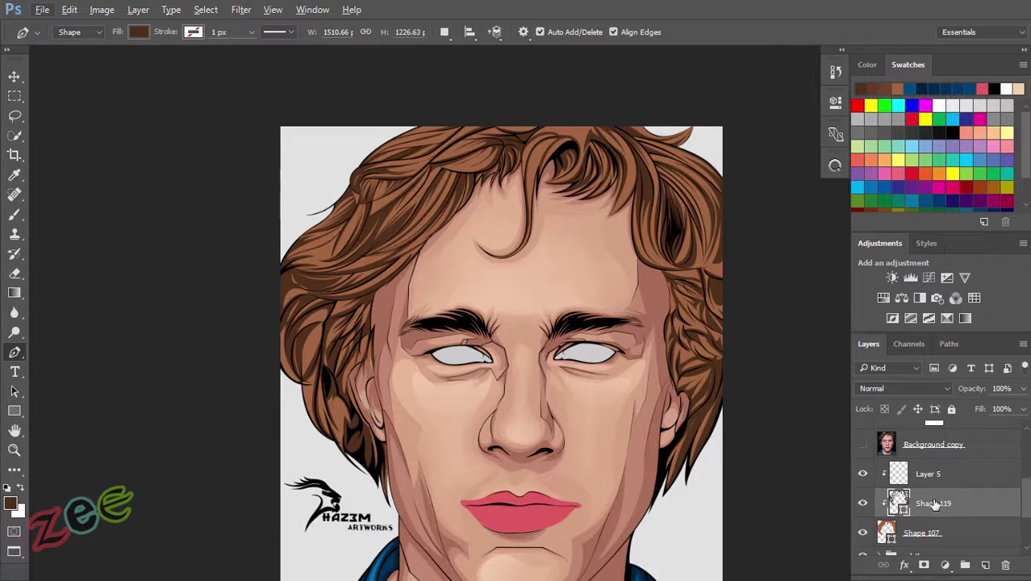
# Step: Sample the hair brown, then a pale yellow from the artwork for the highlights
pyautogui.hotkey('alt', ']')
pyautogui.press('i')
pyautogui.click(325, 245)
pyautogui.press('p')
pyautogui.scroll(2, 928, 484)
pyautogui.press('i')
pyautogui.click(520, 351)
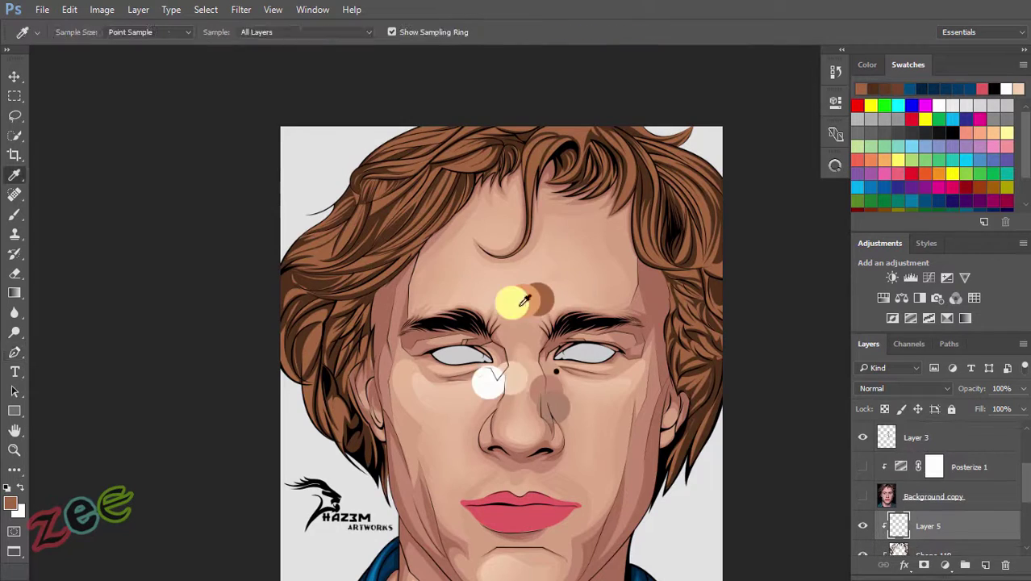
pyautogui.press('p')
pyautogui.scroll(3, 484, 202)
pyautogui.scroll(2, 472, 157)
# Step: Draw a curved pale-yellow highlight strand on the forelock
pyautogui.click(498, 139)
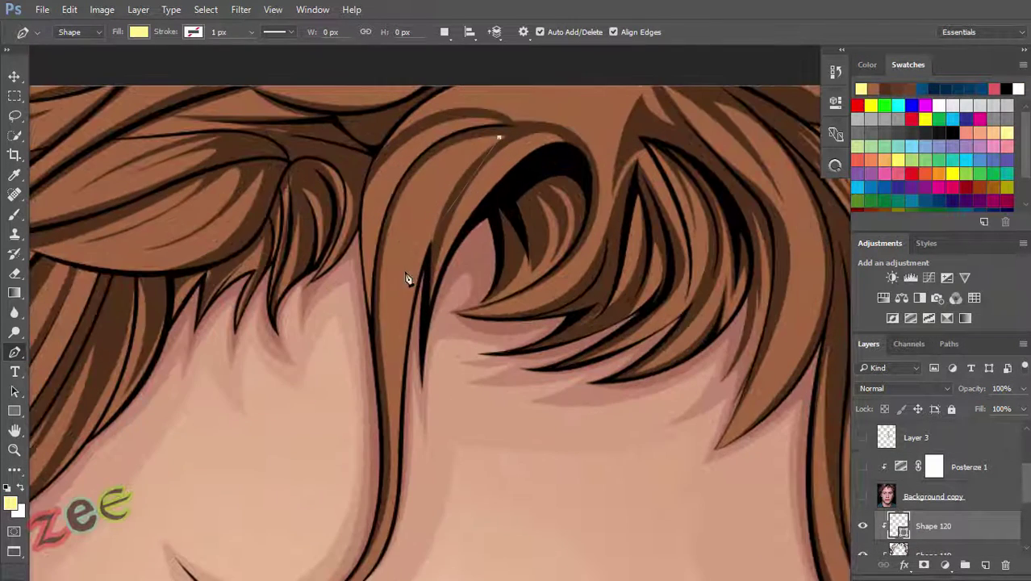
pyautogui.moveTo(405, 271); pyautogui.dragTo(387, 363)
pyautogui.moveTo(405, 546); pyautogui.dragTo(391, 424)
pyautogui.click(498, 139)
pyautogui.scroll(-3, 623, 155)
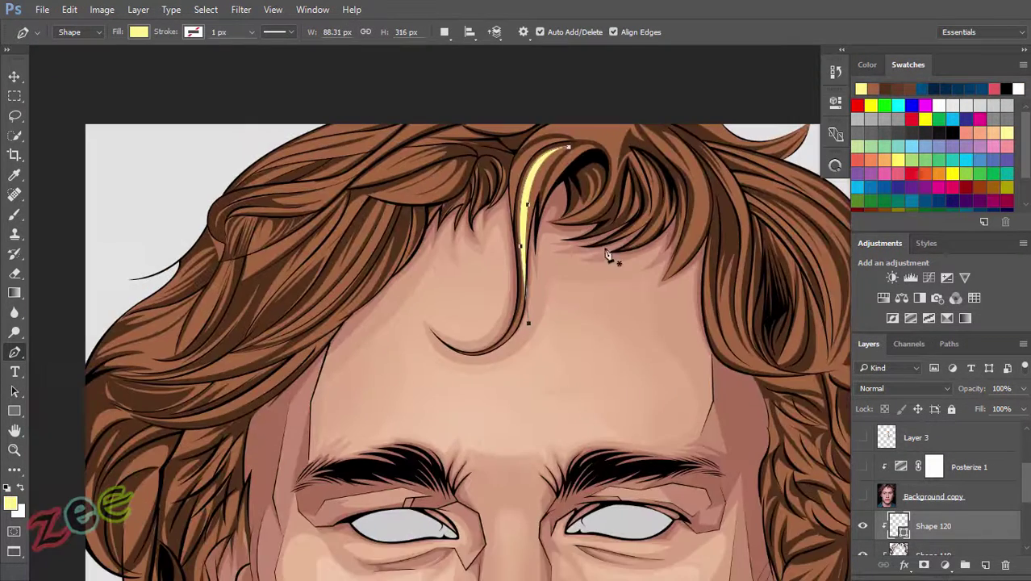
# Step: Warm the highlight yellow by lowering green in the RGB sliders, then resample colours from the artwork
pyautogui.click(835, 166)
pyautogui.click(615, 308)
pyautogui.moveTo(769, 411); pyautogui.dragTo(751, 412)
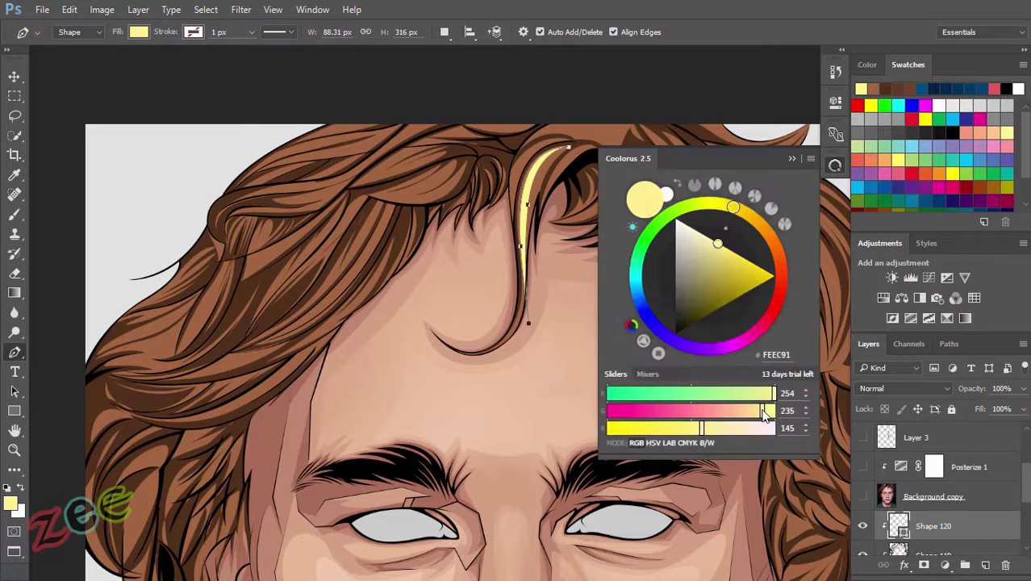
pyautogui.press('i')
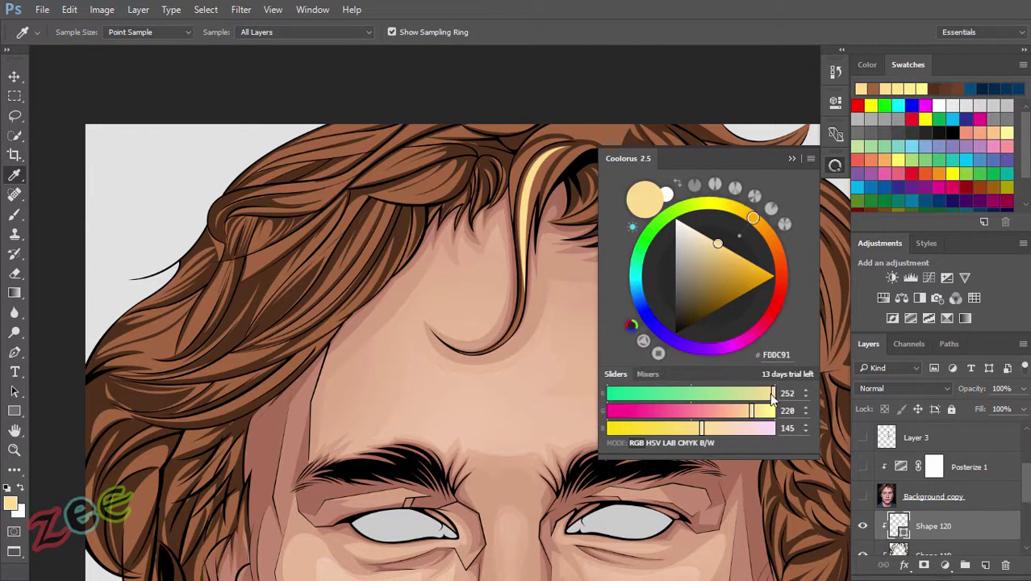
pyautogui.click(655, 374)
pyautogui.click(674, 399)
pyautogui.click(610, 137)
pyautogui.click(609, 122)
# Step: Set the strand layer's blend mode to Screen
pyautogui.click(835, 165)
pyautogui.click(702, 337)
pyautogui.click(836, 166)
pyautogui.click(903, 388)
pyautogui.click(879, 189)
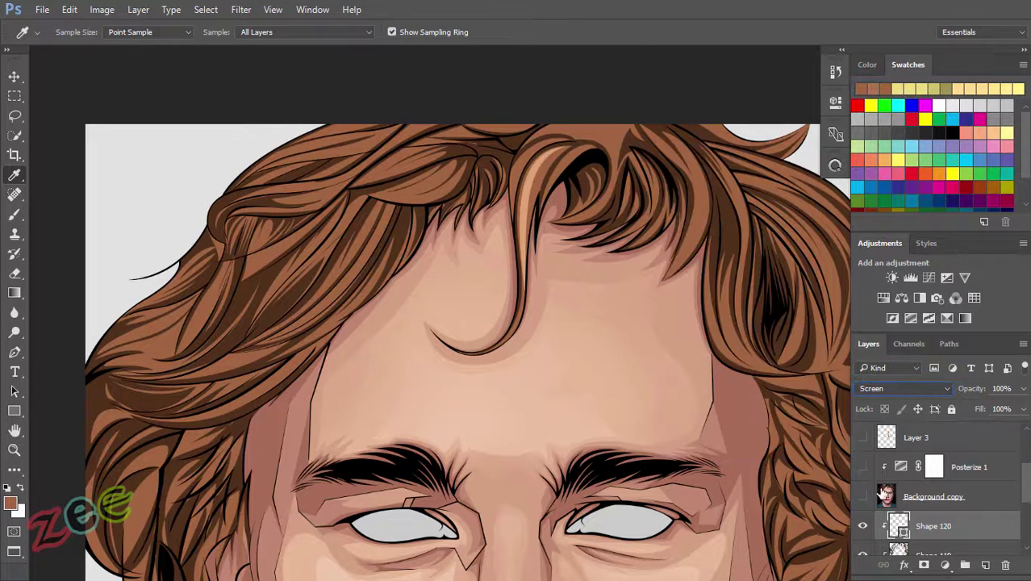
# Step: Shift the hue toward yellow and pick a yellow-olive for the highlights on the colour wheel
pyautogui.click(835, 165)
pyautogui.click(710, 192)
pyautogui.click(715, 247)
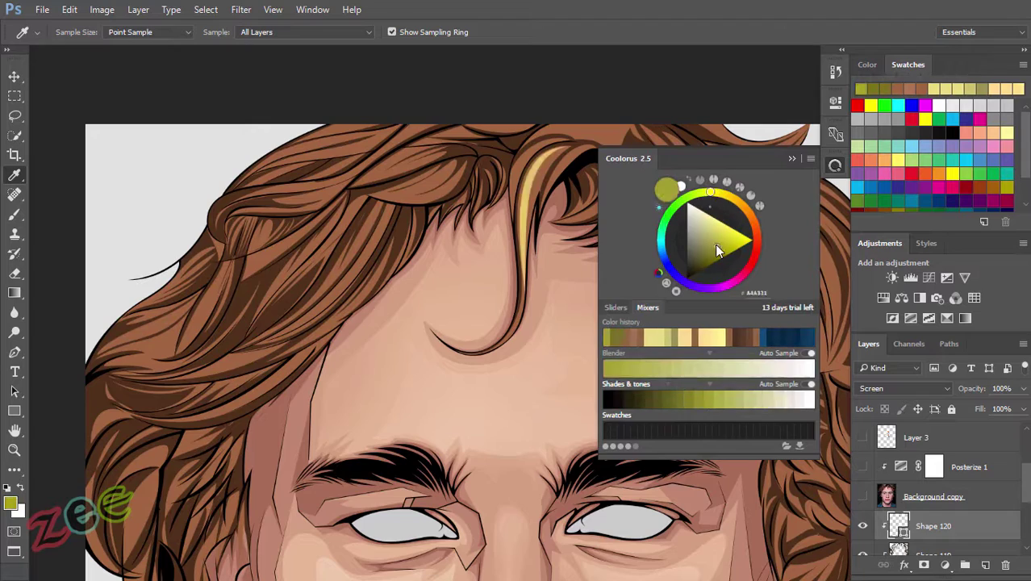
pyautogui.click(835, 166)
pyautogui.scroll(2, 568, 292)
pyautogui.press('p')
pyautogui.scroll(2, 594, 345)
# Step: Draw two curved yellow highlight strands on the fringe
pyautogui.scroll(1, 553, 177)
pyautogui.moveTo(515, 216); pyautogui.dragTo(563, 173)
pyautogui.click(465, 352)
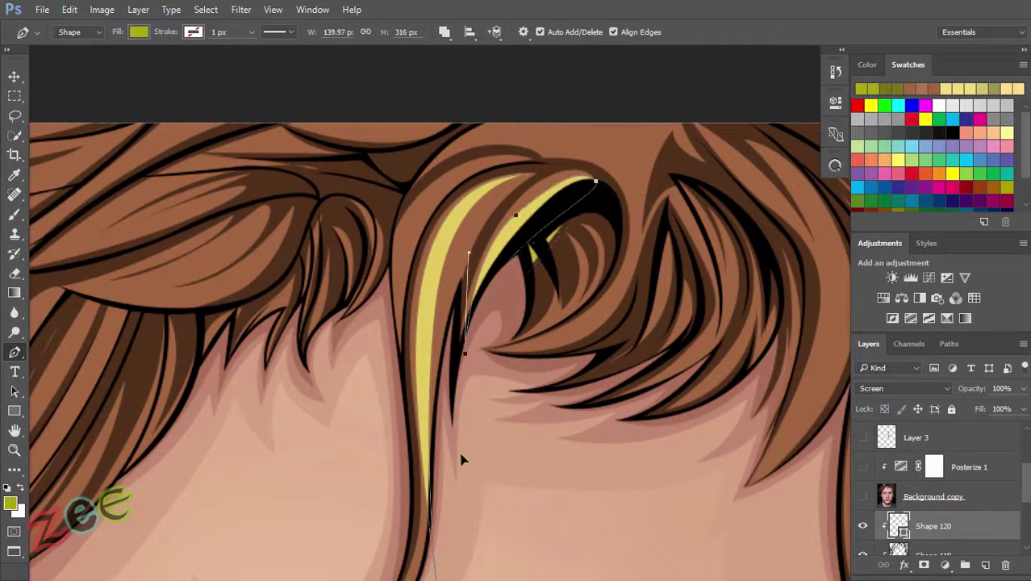
pyautogui.scroll(-1, 622, 163)
pyautogui.click(493, 317)
pyautogui.moveTo(624, 299); pyautogui.dragTo(646, 85)
pyautogui.click(493, 317)
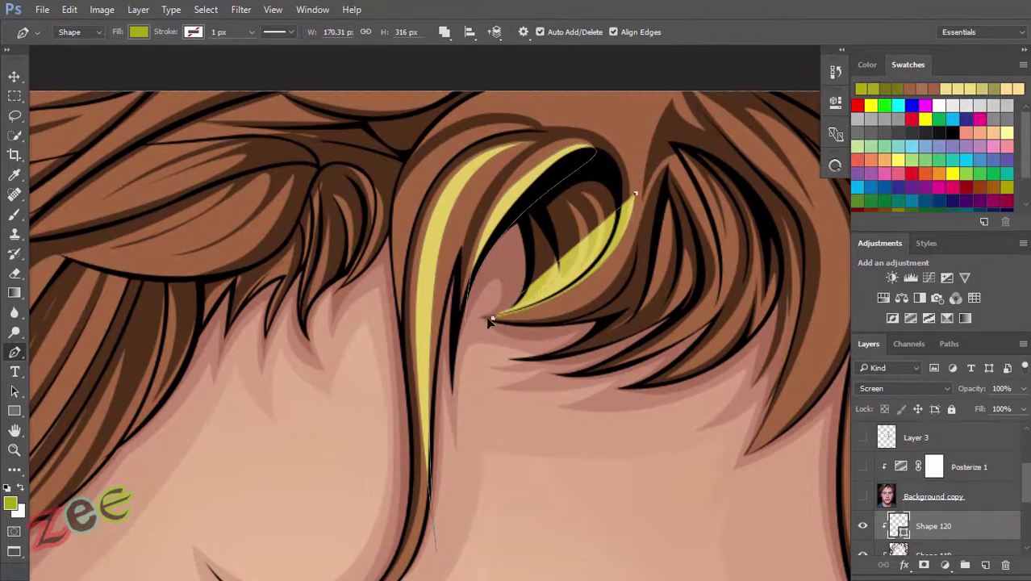
# Step: Add a curved top point to the fringe strand and move the highlight layer below the other strand layer
pyautogui.scroll(-2, 543, 401)
pyautogui.scroll(2, 543, 401)
pyautogui.scroll(-1, 553, 327)
pyautogui.scroll(2, 500, 330)
pyautogui.hscroll(-3, 446, 332)
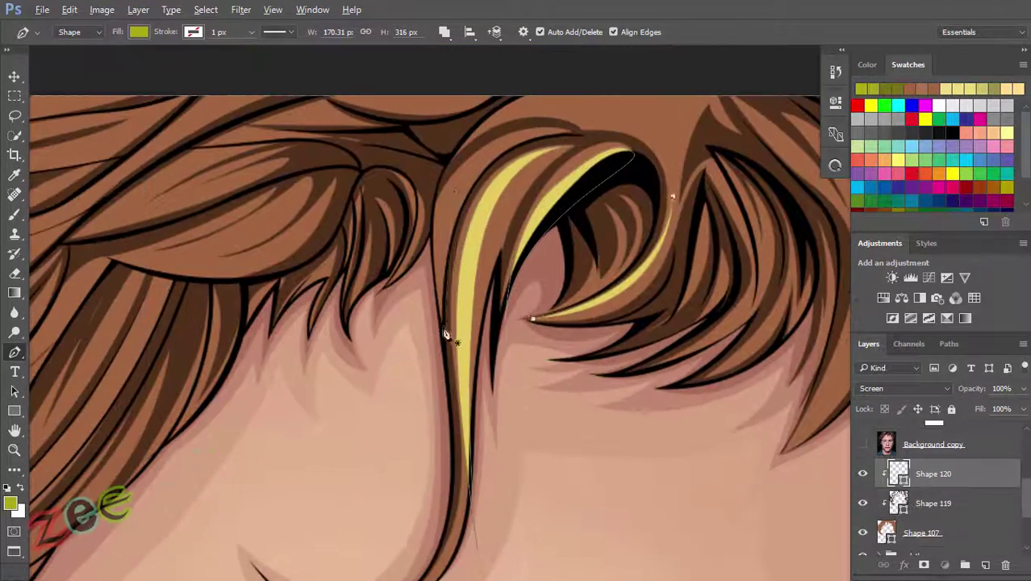
pyautogui.moveTo(563, 133); pyautogui.dragTo(443, 191)
pyautogui.scroll(1, 445, 298)
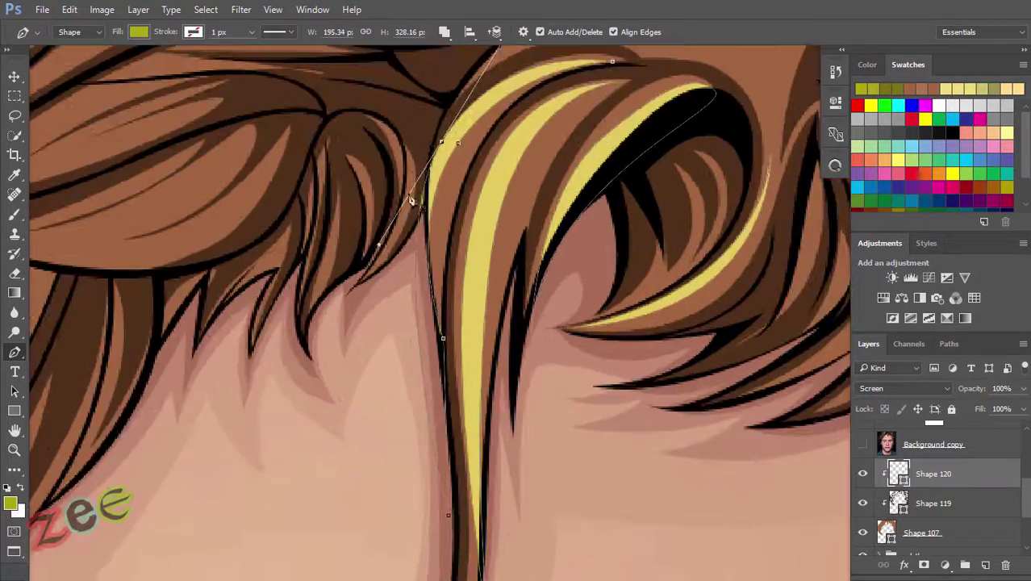
pyautogui.scroll(-3, 398, 195)
pyautogui.hotkey('ctrl', '[')
# Step: Extend the fringe highlight strand with another curved point and close it
pyautogui.scroll(2, 505, 373)
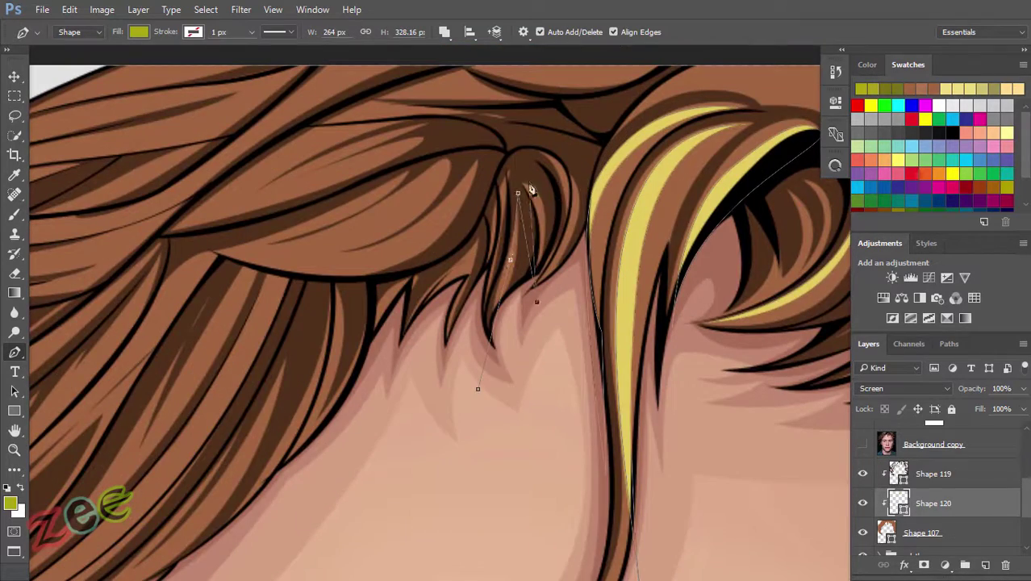
pyautogui.moveTo(462, 356); pyautogui.dragTo(428, 428)
pyautogui.scroll(-3, 511, 386)
pyautogui.scroll(-2, 511, 386)
pyautogui.scroll(4, 476, 201)
pyautogui.scroll(1, 605, 193)
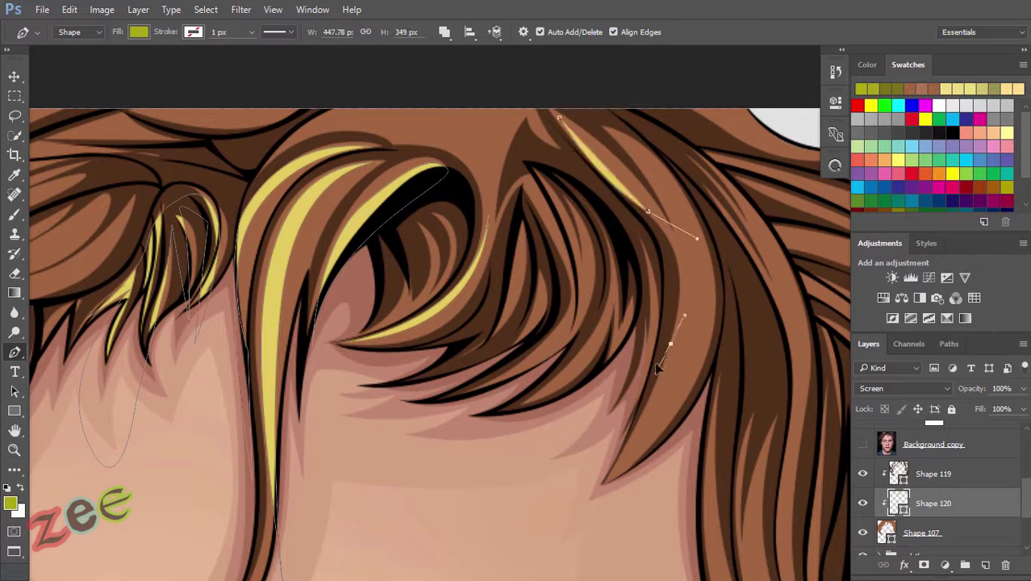
pyautogui.click(559, 119)
# Step: Start a new highlight strand on the next hair section, curving its outline along the hair
pyautogui.moveTo(703, 300); pyautogui.dragTo(590, 260)
pyautogui.click(607, 288)
pyautogui.click(492, 444)
pyautogui.scroll(-1, 689, 272)
pyautogui.scroll(-2, 668, 307)
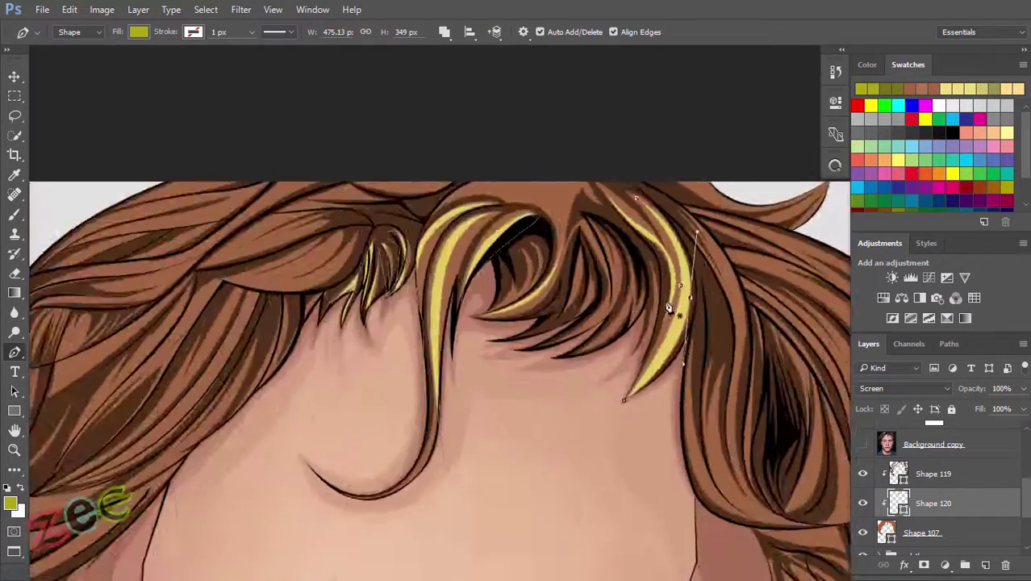
pyautogui.scroll(3, 669, 306)
pyautogui.moveTo(572, 358); pyautogui.dragTo(589, 357)
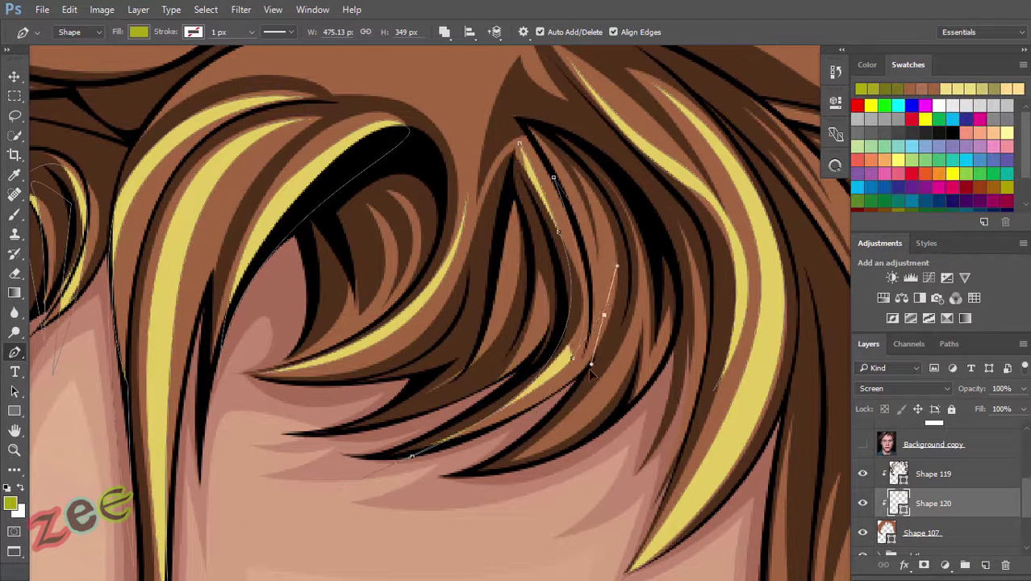
# Step: Add curved points near the new strand's top and along its edge
pyautogui.moveTo(554, 178); pyautogui.dragTo(552, 148)
pyautogui.scroll(-2, 553, 148)
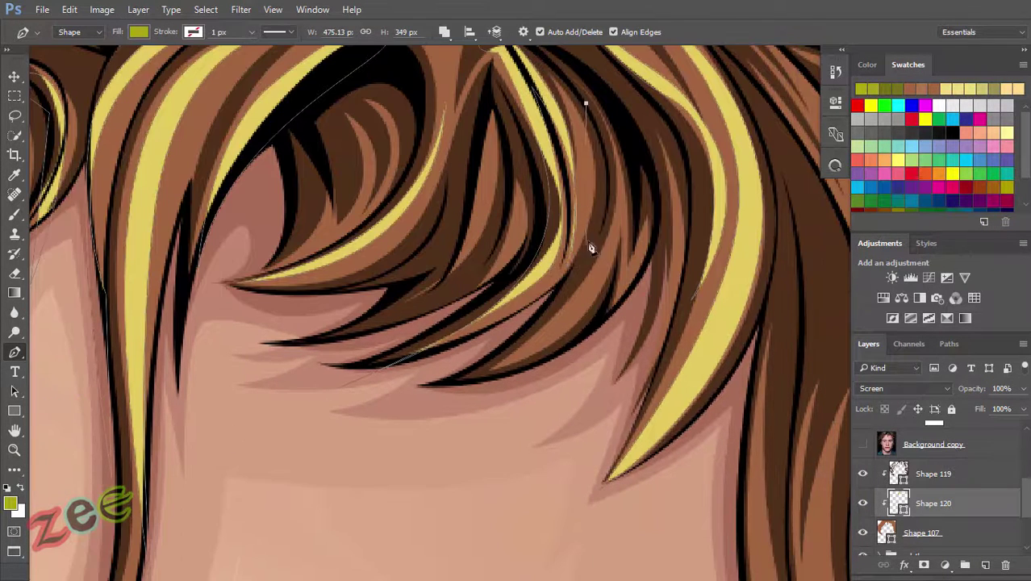
pyautogui.moveTo(602, 266); pyautogui.dragTo(637, 196)
pyautogui.scroll(-3, 610, 150)
pyautogui.scroll(2, 626, 151)
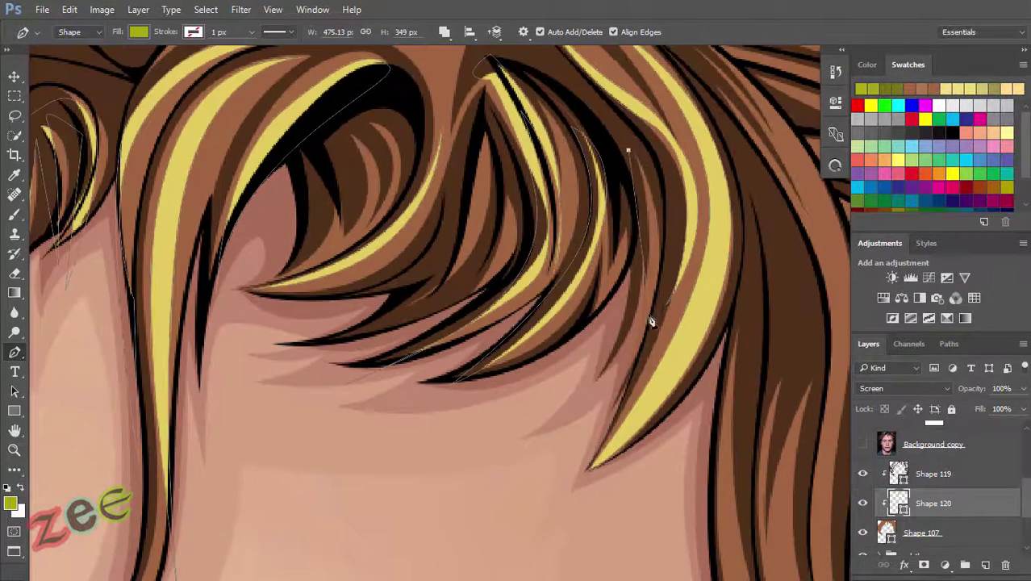
pyautogui.scroll(-3, 633, 154)
# Step: Trace the yellow strand along the top-right hair tip with curved points
pyautogui.moveTo(619, 250); pyautogui.dragTo(452, 218)
pyautogui.scroll(3, 452, 218)
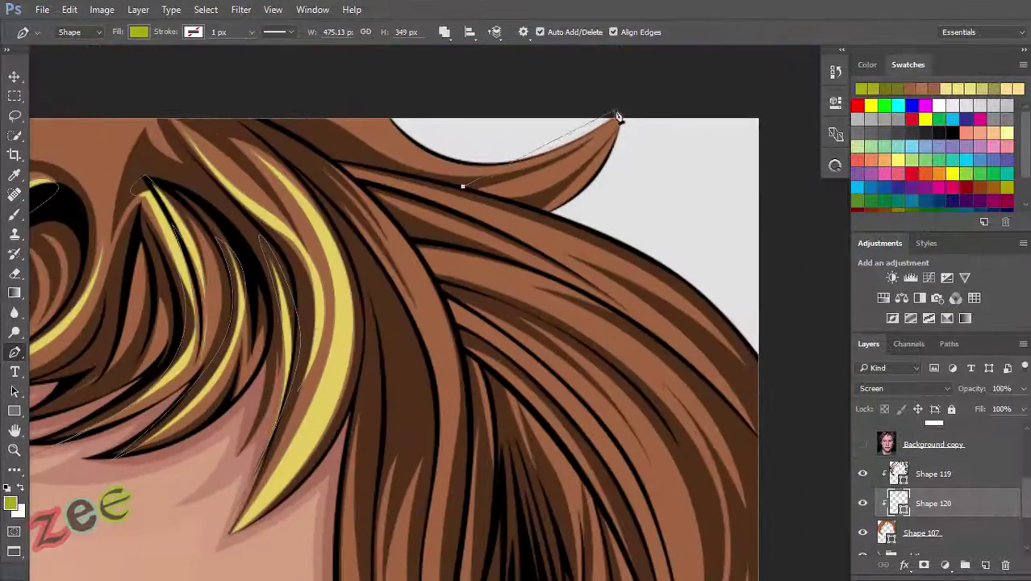
pyautogui.moveTo(628, 160); pyautogui.dragTo(705, 89)
pyautogui.scroll(-2, 391, 199)
pyautogui.moveTo(680, 323); pyautogui.dragTo(732, 371)
pyautogui.scroll(-2, 679, 322)
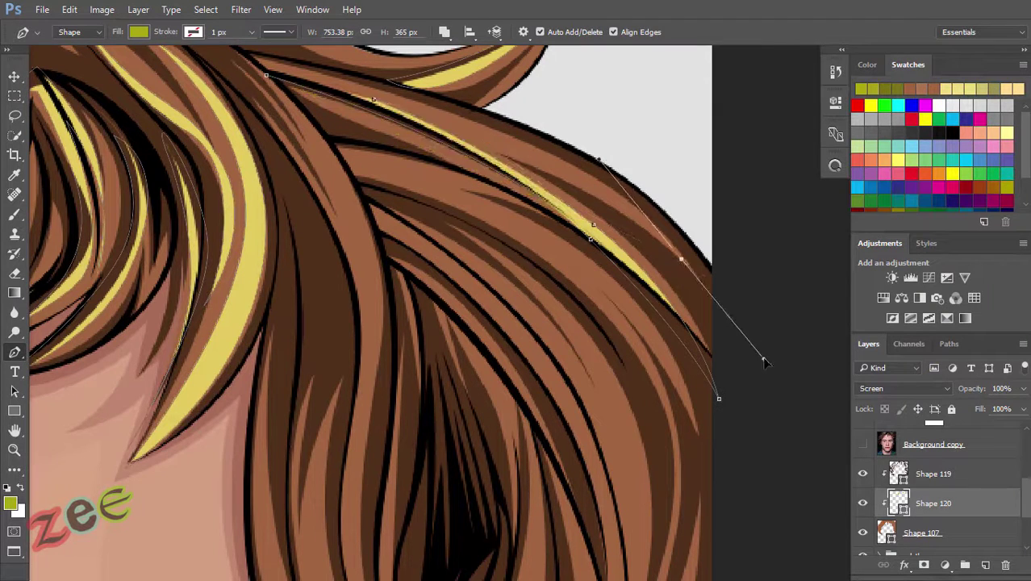
pyautogui.scroll(1, 589, 230)
pyautogui.moveTo(374, 121); pyautogui.dragTo(487, 139)
pyautogui.click(835, 166)
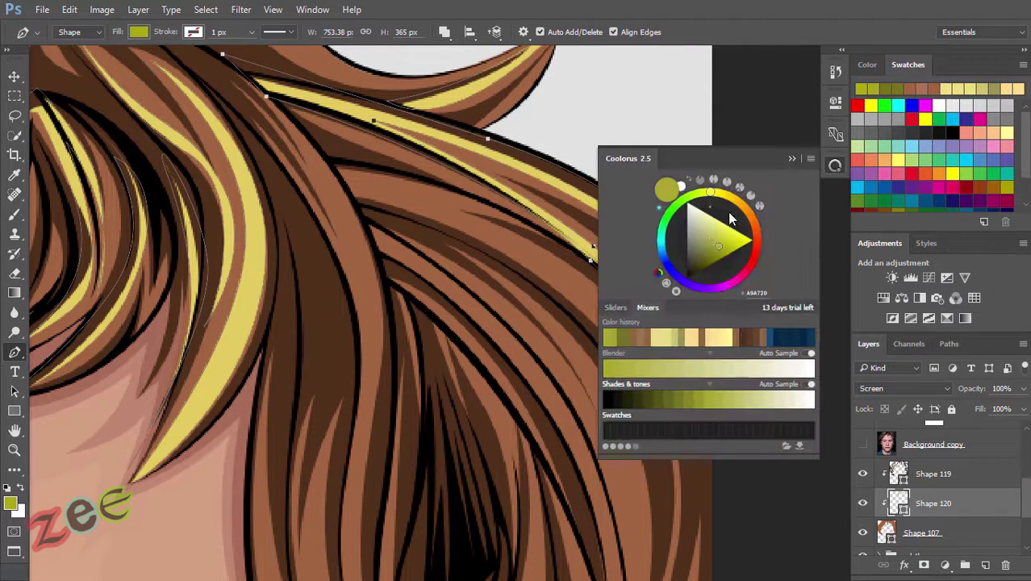
# Step: Darken the highlight fill to gold and close the long strand down the right-side curl
pyautogui.click(719, 242)
pyautogui.scroll(-2, 389, 117)
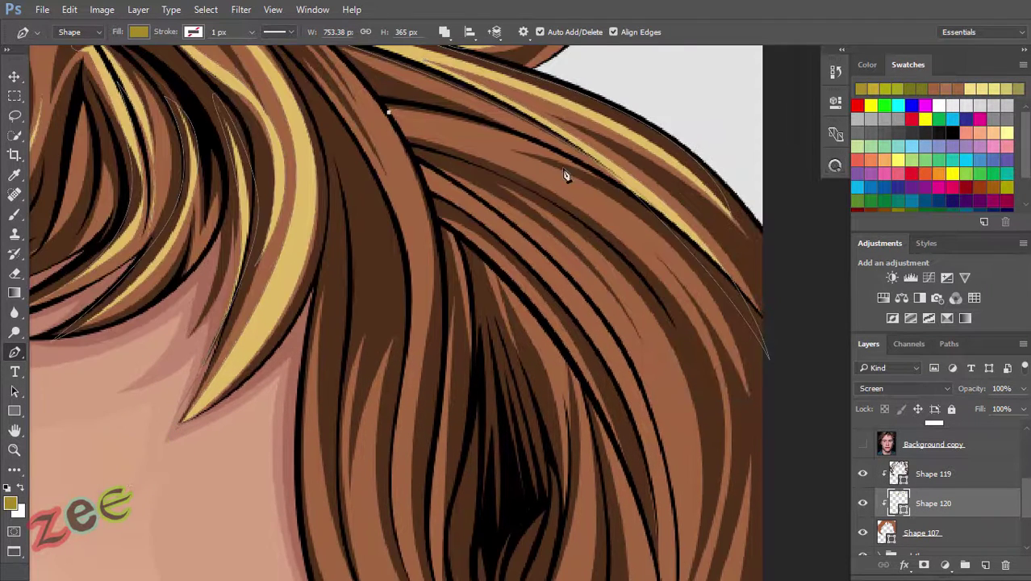
pyautogui.scroll(-1, 456, 129)
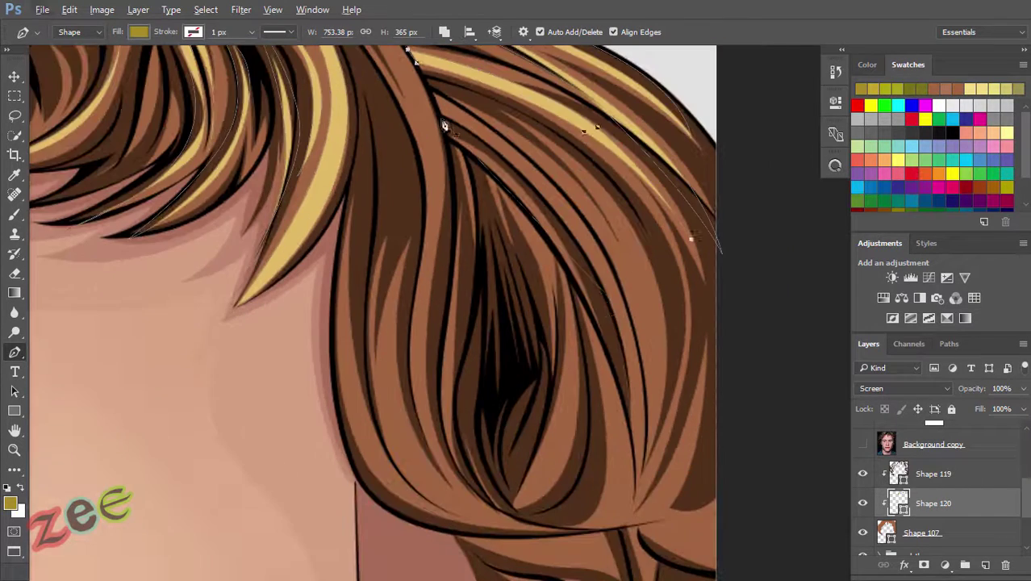
pyautogui.moveTo(631, 493); pyautogui.dragTo(618, 284)
pyautogui.click(434, 92)
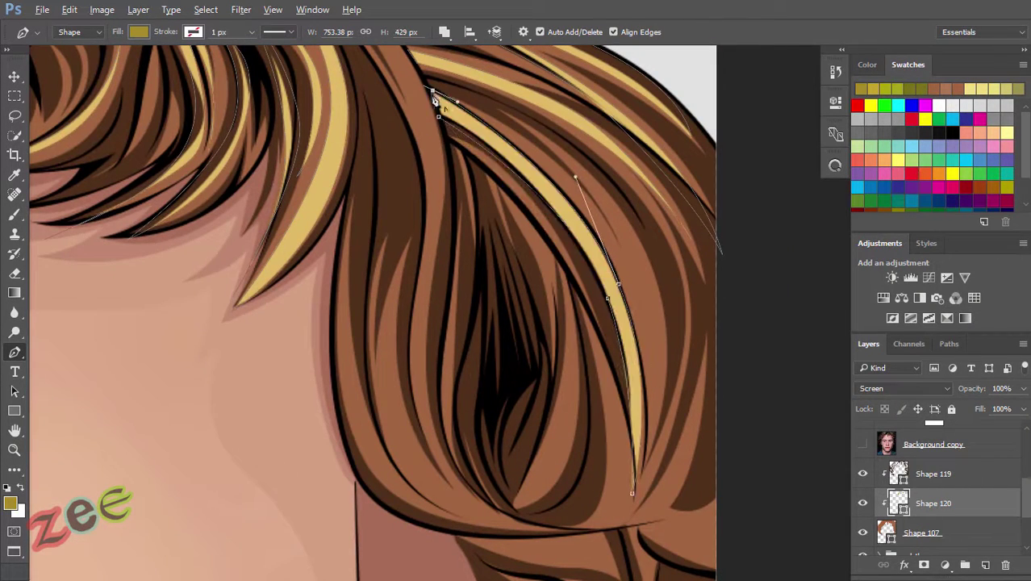
# Step: Start a new highlight strand path on the left-side hair
pyautogui.scroll(-2, 590, 174)
pyautogui.scroll(2, 472, 162)
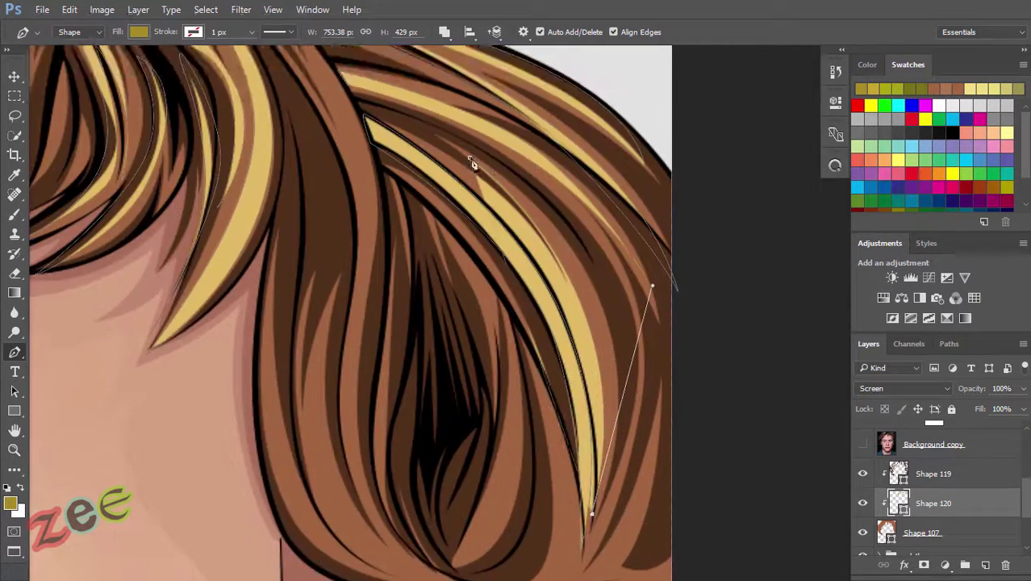
pyautogui.scroll(-2, 456, 202)
pyautogui.click(442, 131)
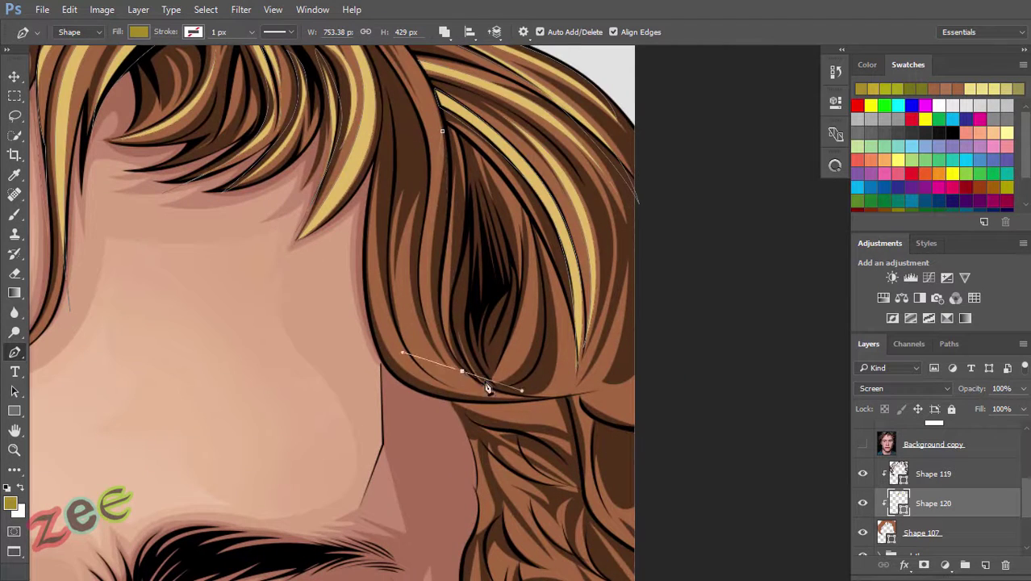
pyautogui.scroll(3, 523, 393)
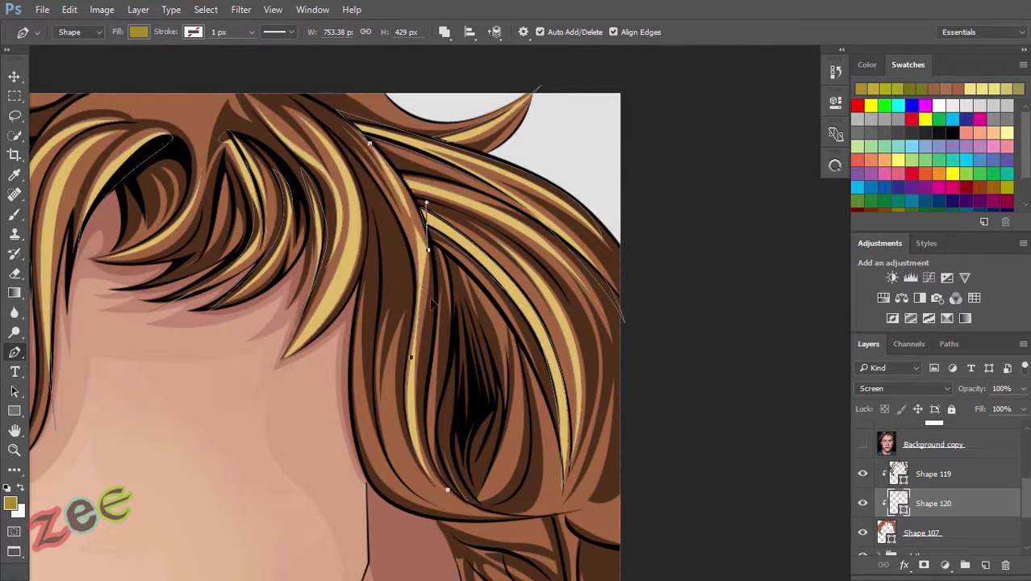
pyautogui.scroll(-1, 456, 446)
pyautogui.scroll(-2, 452, 420)
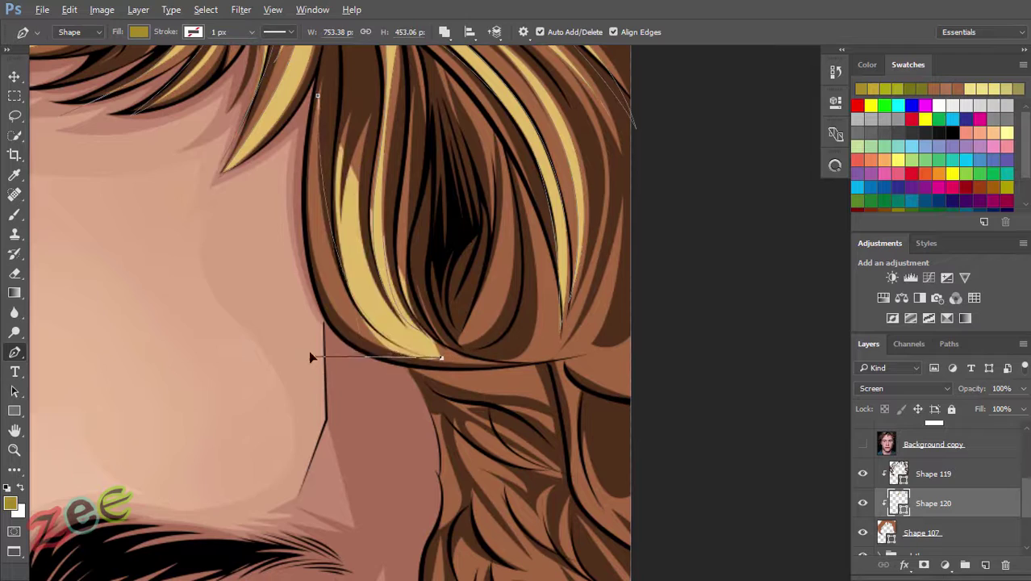
pyautogui.scroll(1, 329, 127)
pyautogui.scroll(-5, 398, 222)
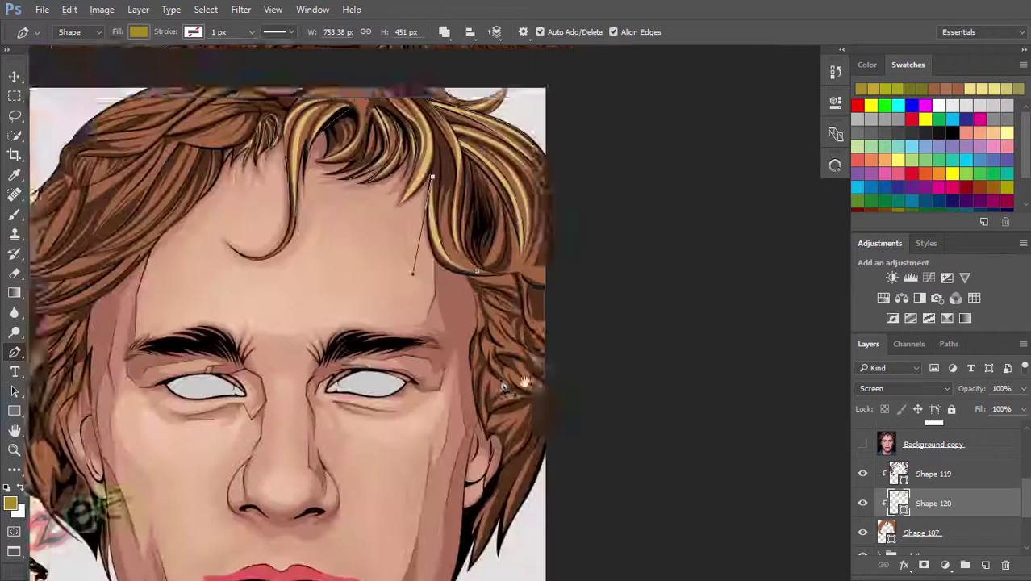
pyautogui.scroll(5, 397, 297)
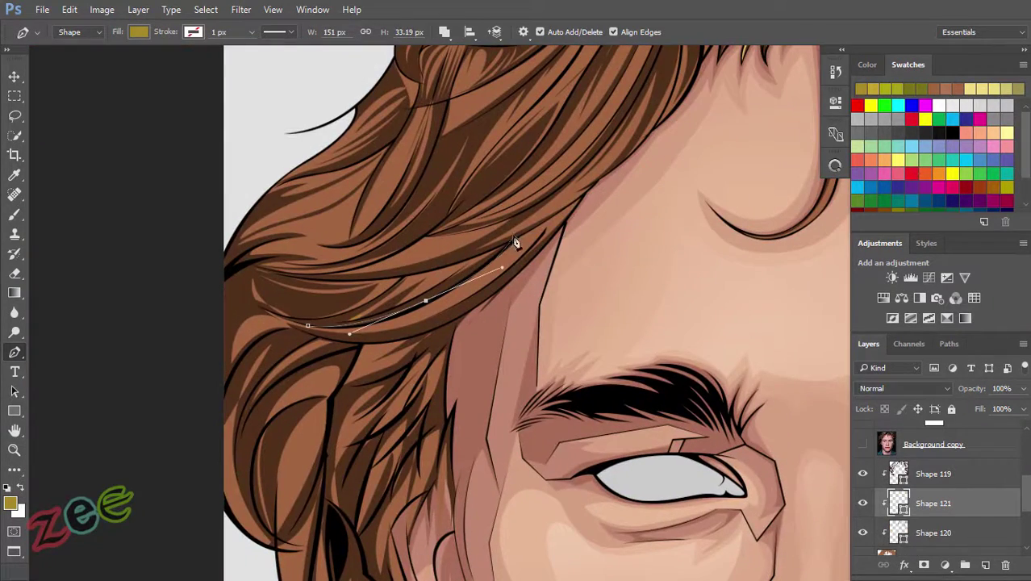
# Step: Finish the current gold hair strand with curved points and soften its curve
pyautogui.moveTo(513, 238); pyautogui.dragTo(582, 194)
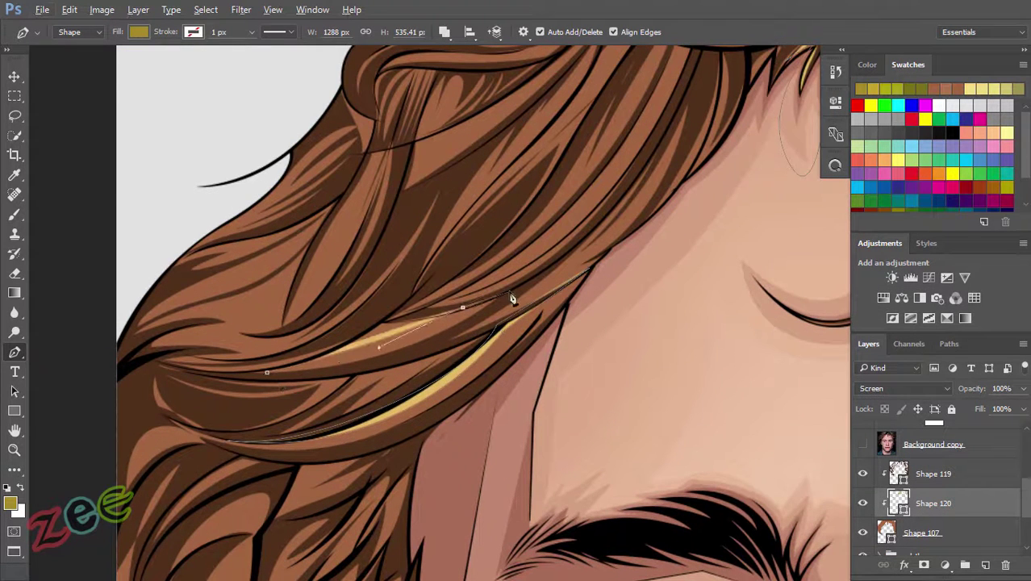
pyautogui.moveTo(704, 58); pyautogui.dragTo(595, 123)
pyautogui.moveTo(297, 374); pyautogui.dragTo(465, 309)
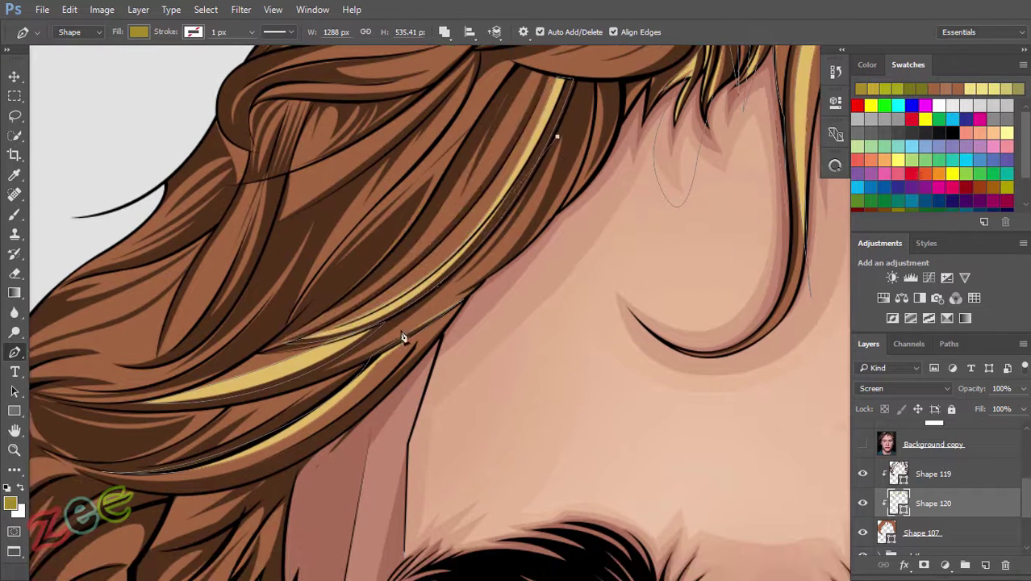
pyautogui.moveTo(379, 340); pyautogui.dragTo(424, 326)
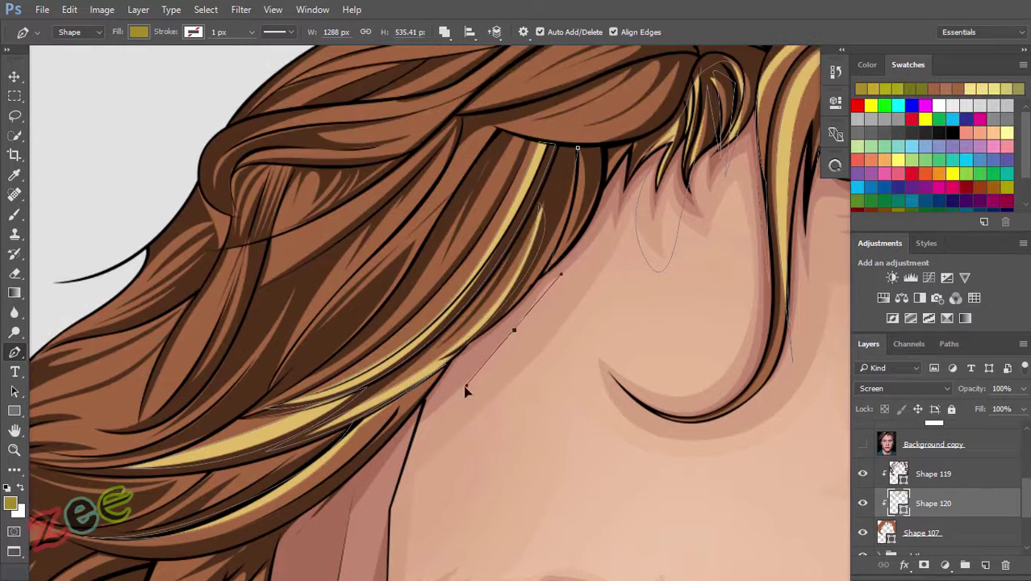
# Step: Begin a new gold strand by drawing its lower edge across the upper hair
pyautogui.moveTo(569, 141)
pyautogui.mouseDown()
pyautogui.moveTo(621, 236)
pyautogui.moveTo(689, 238)
pyautogui.mouseUp()
pyautogui.scroll(2, 621, 236)
pyautogui.moveTo(575, 288); pyautogui.dragTo(486, 302)
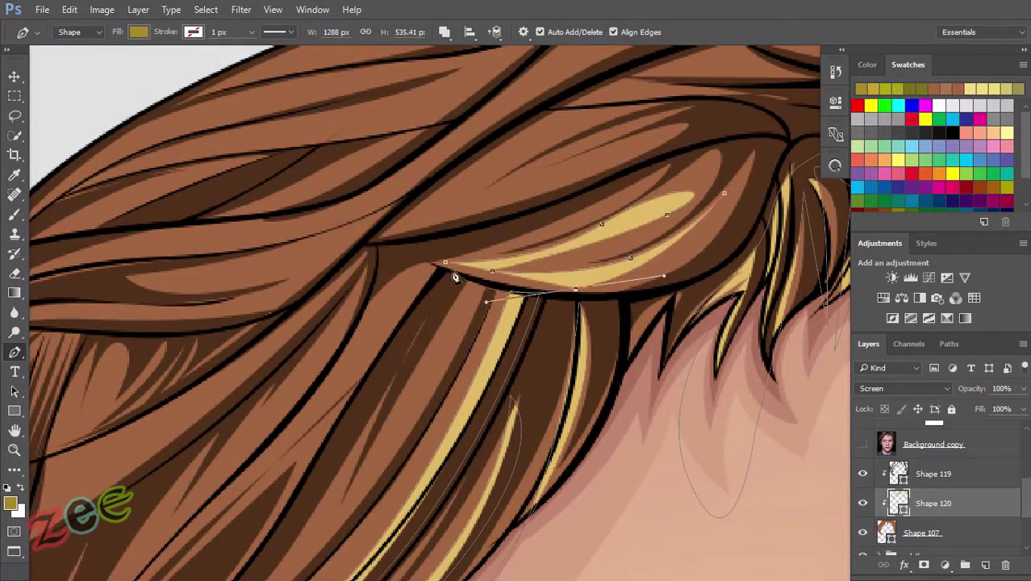
pyautogui.scroll(-1, 487, 302)
pyautogui.moveTo(341, 451); pyautogui.dragTo(430, 285)
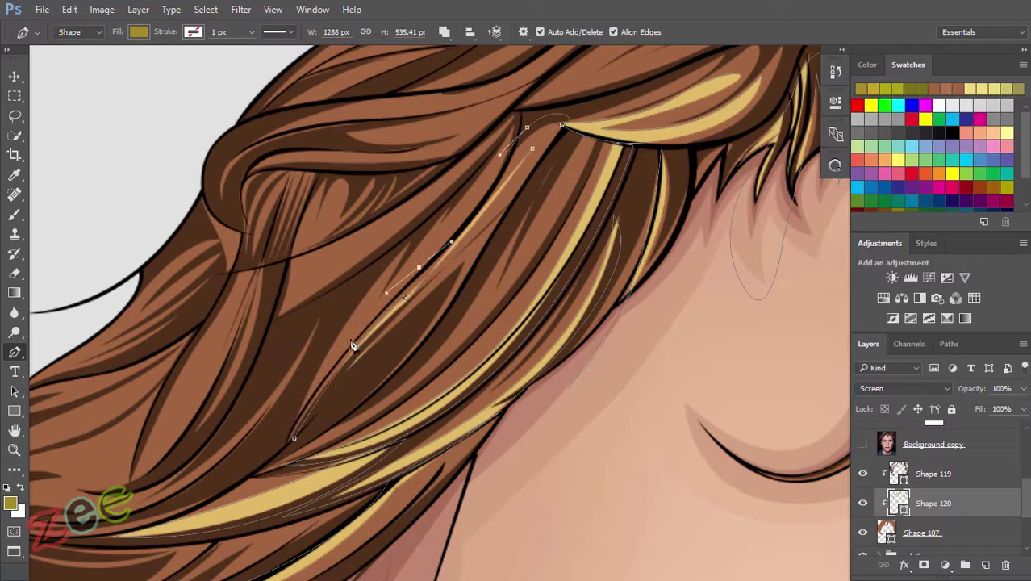
pyautogui.moveTo(297, 448); pyautogui.dragTo(329, 363)
pyautogui.scroll(-3, 317, 371)
pyautogui.scroll(3, 317, 303)
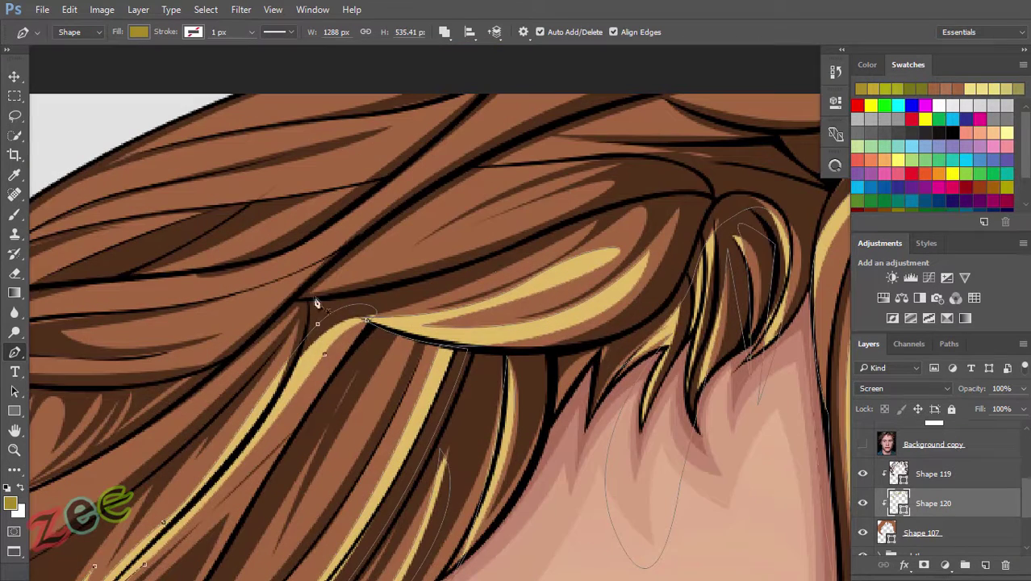
pyautogui.scroll(2, 315, 299)
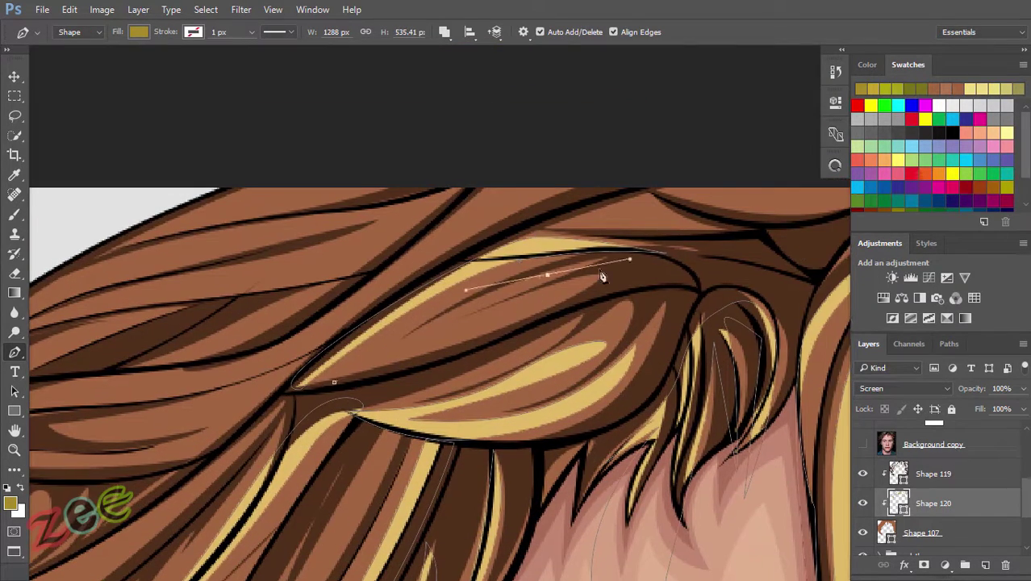
pyautogui.moveTo(546, 276); pyautogui.dragTo(351, 262)
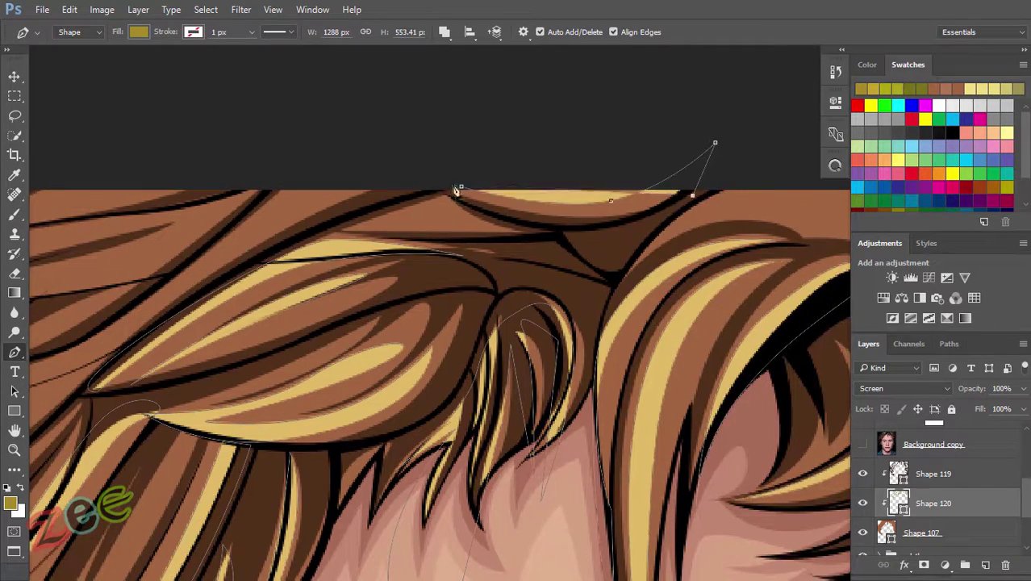
pyautogui.scroll(-3, 381, 144)
pyautogui.scroll(3, 180, 325)
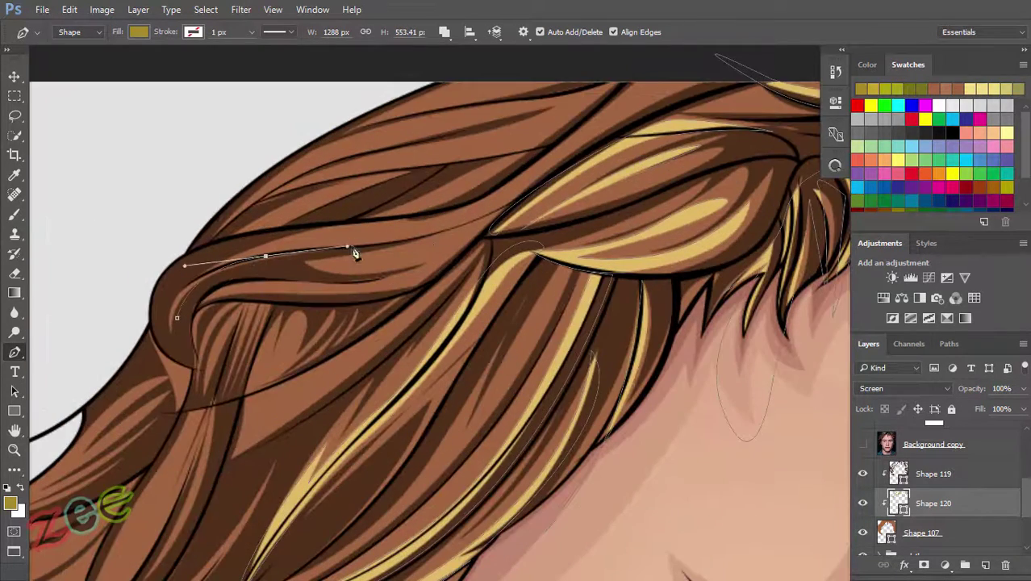
pyautogui.scroll(1, 666, 83)
# Step: Curve the strand outline along the crown hair and close the highlight shape
pyautogui.moveTo(595, 141); pyautogui.dragTo(702, 116)
pyautogui.click(305, 263)
pyautogui.moveTo(162, 368); pyautogui.dragTo(188, 445)
pyautogui.scroll(-2, 261, 273)
pyautogui.hscroll(-1, 261, 273)
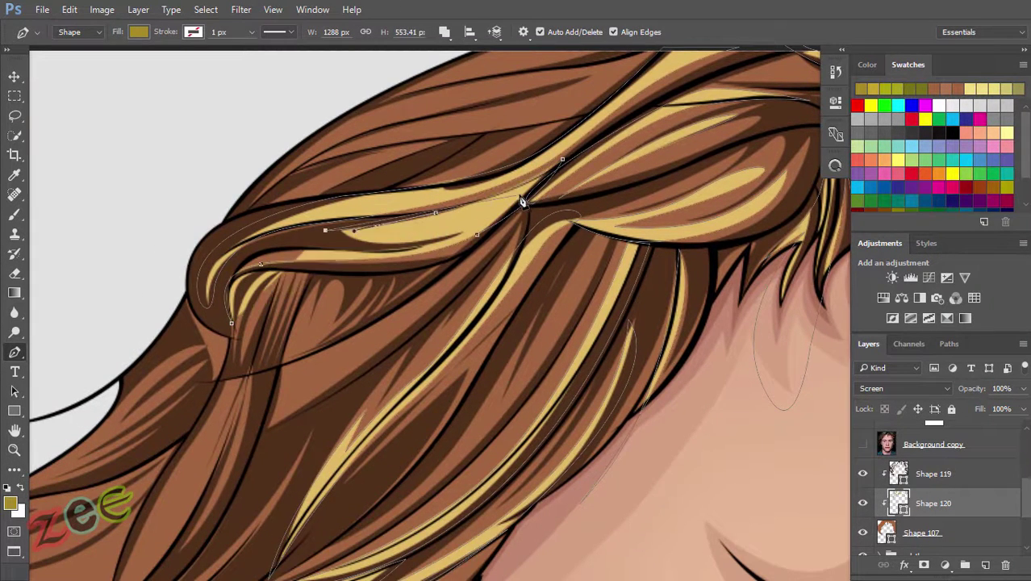
pyautogui.moveTo(524, 191); pyautogui.dragTo(568, 157)
pyautogui.scroll(1, 518, 186)
pyautogui.scroll(-1, 587, 159)
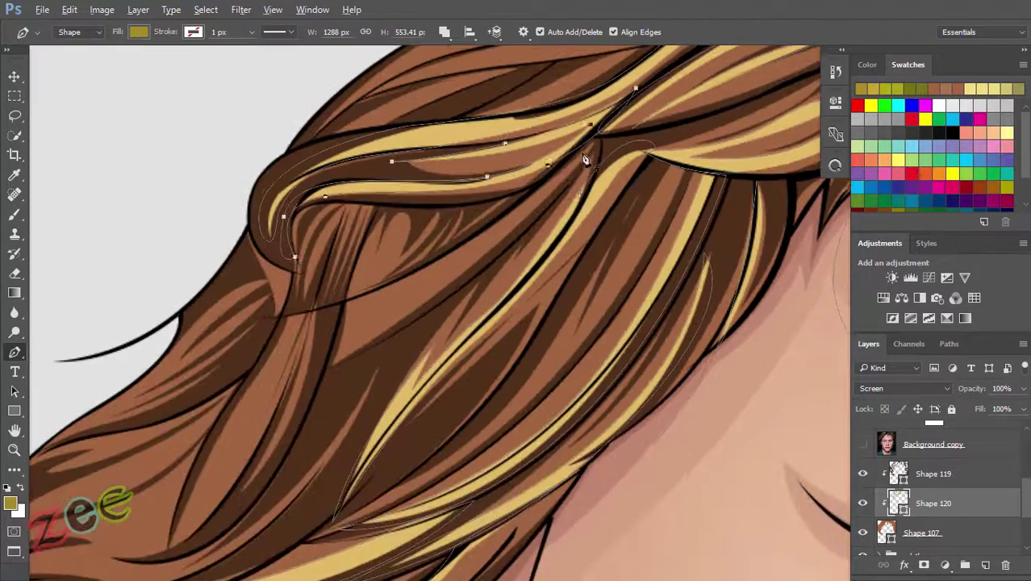
pyautogui.click(569, 150)
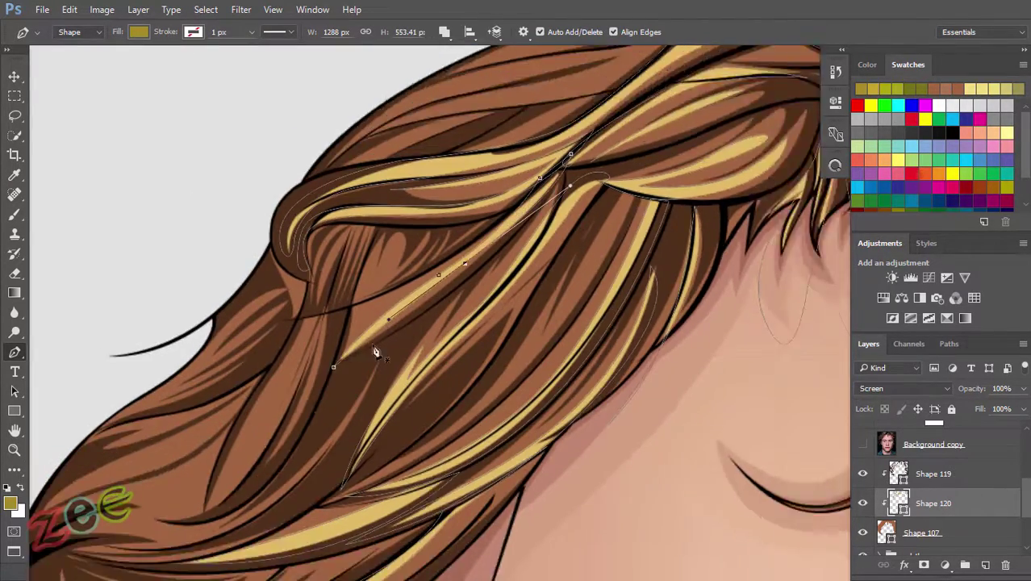
# Step: Draw a short curved gold strand up to its top point and close it
pyautogui.scroll(2, 500, 260)
pyautogui.click(467, 350)
pyautogui.moveTo(495, 242); pyautogui.dragTo(527, 143)
pyautogui.click(556, 101)
pyautogui.click(467, 351)
# Step: Start an upper-left gold highlight strand with its first outline points
pyautogui.scroll(-3, 419, 452)
pyautogui.scroll(-2, 523, 351)
pyautogui.scroll(-2, 523, 350)
pyautogui.scroll(-2, 523, 350)
pyautogui.scroll(5, 499, 306)
pyautogui.scroll(2, 355, 286)
pyautogui.scroll(1, 355, 286)
pyautogui.click(664, 203)
pyautogui.click(398, 245)
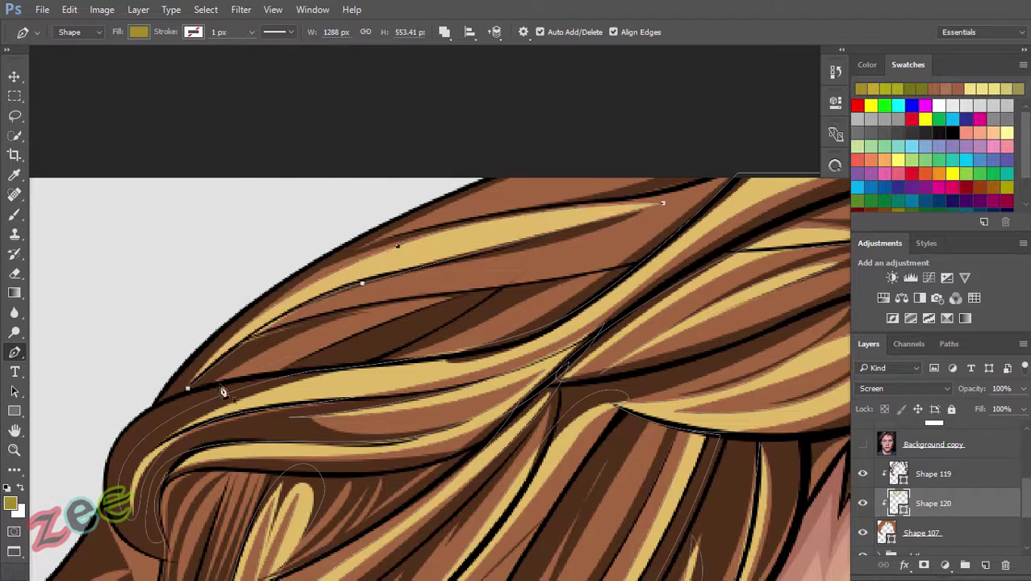
# Step: Curve the upper-left strand along the hair edge, close it, and start a lower strand
pyautogui.moveTo(546, 293); pyautogui.dragTo(441, 329)
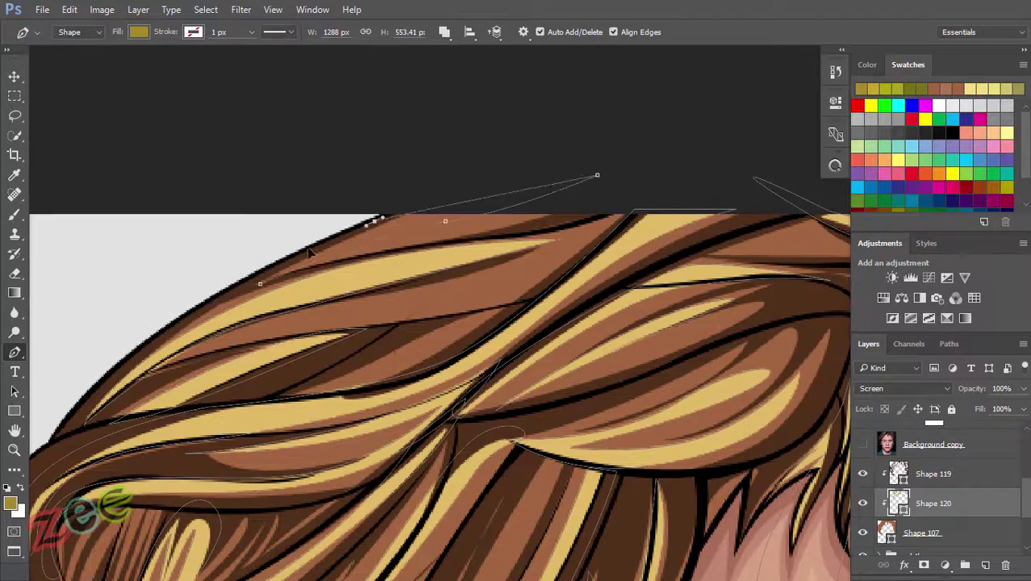
pyautogui.scroll(-5, 357, 244)
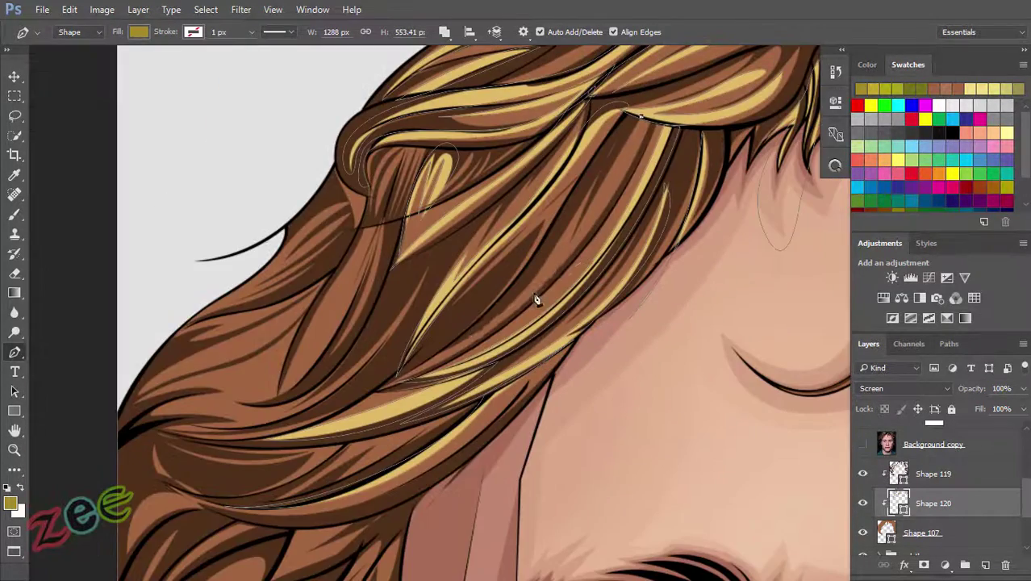
pyautogui.moveTo(533, 292); pyautogui.dragTo(428, 364)
pyautogui.click(380, 393)
pyautogui.moveTo(539, 316)
pyautogui.mouseDown()
pyautogui.moveTo(600, 268)
pyautogui.moveTo(446, 329)
pyautogui.moveTo(460, 319)
pyautogui.mouseUp()
pyautogui.click(279, 370)
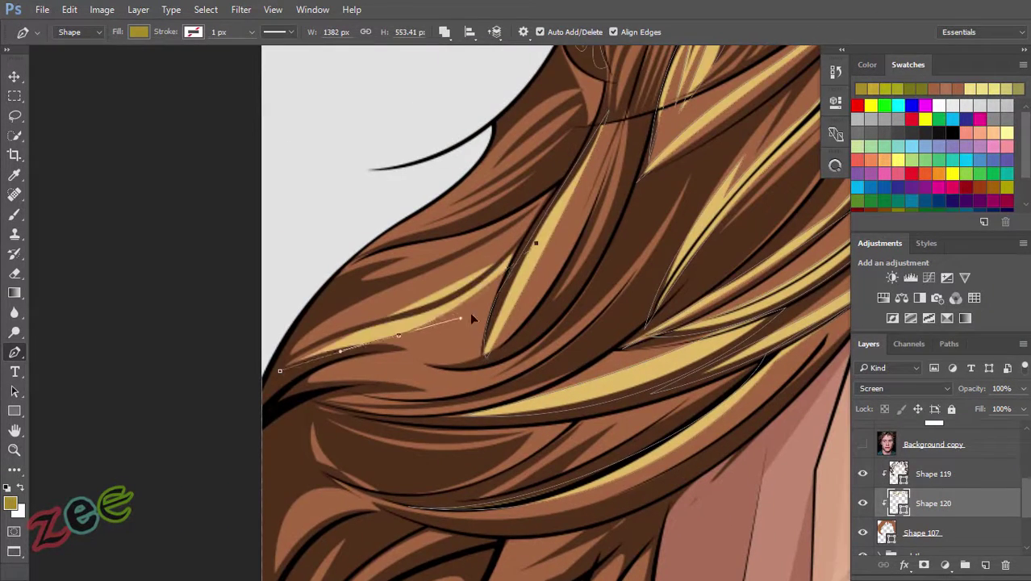
# Step: Bend and extend the lower-left gold strand along the hair flow
pyautogui.scroll(-1, 377, 306)
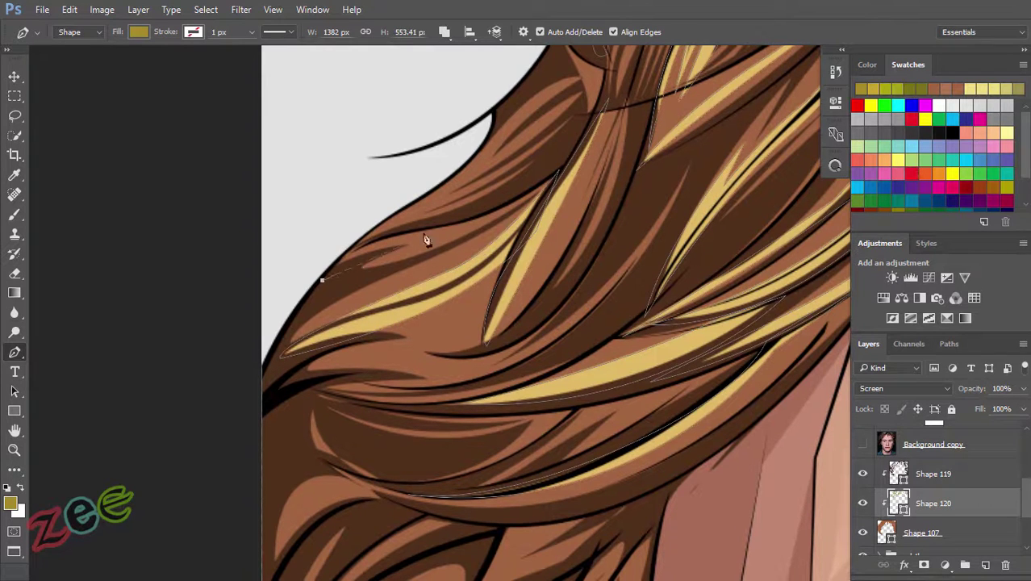
pyautogui.moveTo(330, 295); pyautogui.dragTo(455, 266)
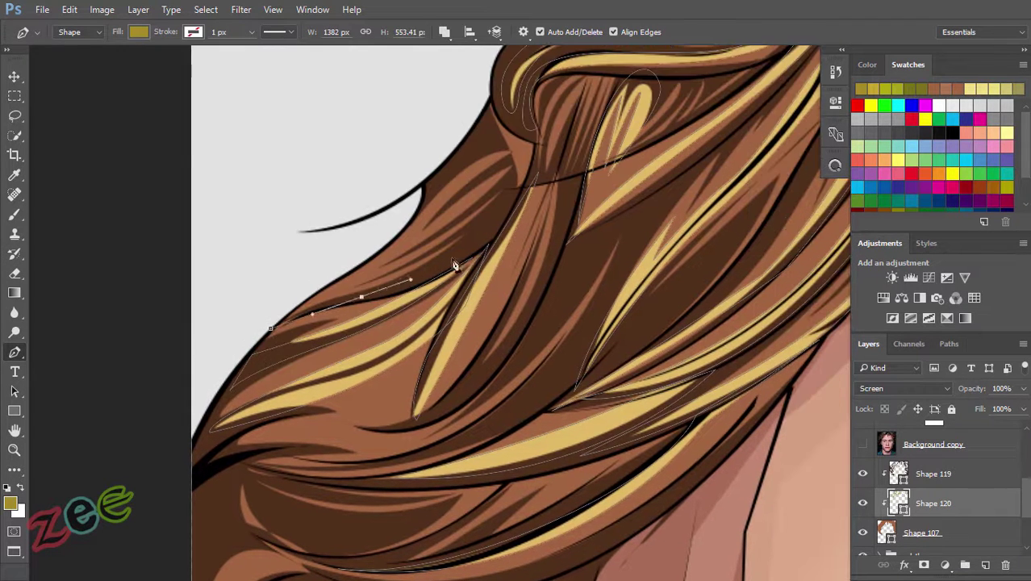
pyautogui.moveTo(284, 329); pyautogui.dragTo(335, 265)
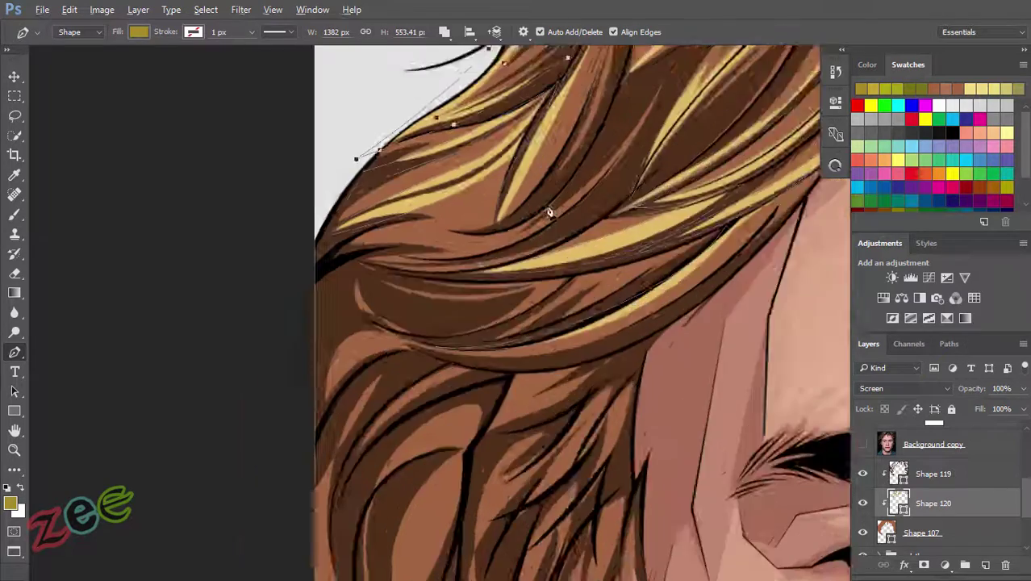
pyautogui.moveTo(473, 274); pyautogui.dragTo(595, 241)
# Step: Draw a gold highlight along the side hair by the ear, closing it with a curve
pyautogui.moveTo(585, 191); pyautogui.dragTo(563, 207)
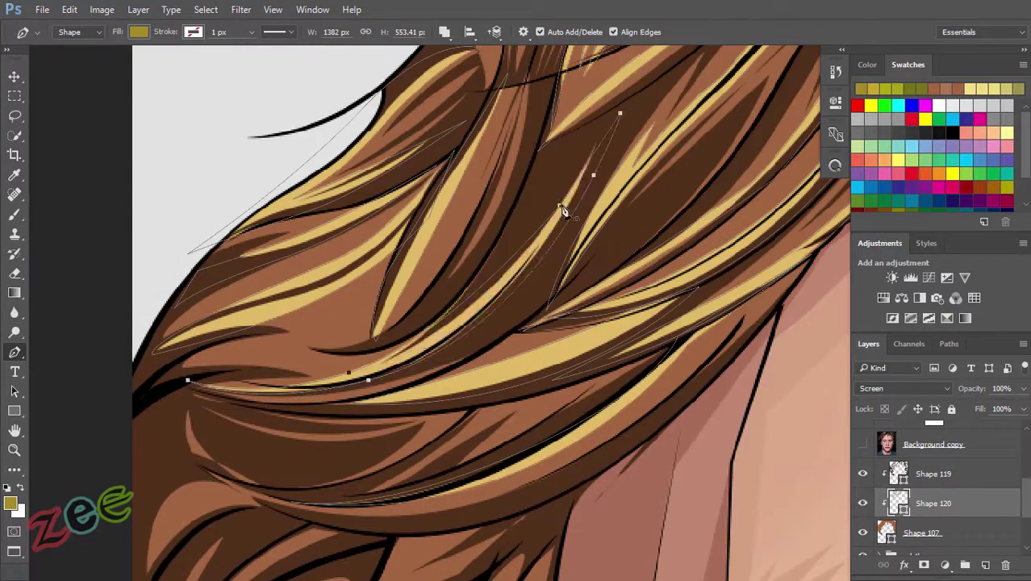
pyautogui.moveTo(444, 341); pyautogui.dragTo(419, 205)
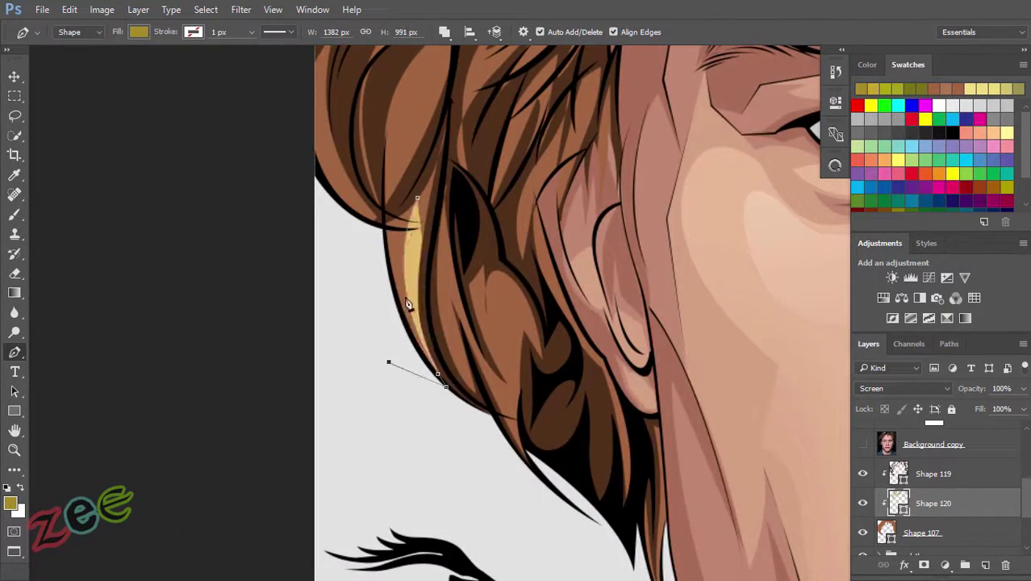
pyautogui.click(363, 216)
pyautogui.scroll(3, 363, 216)
pyautogui.moveTo(316, 194); pyautogui.dragTo(315, 196)
pyautogui.moveTo(359, 355); pyautogui.dragTo(418, 391)
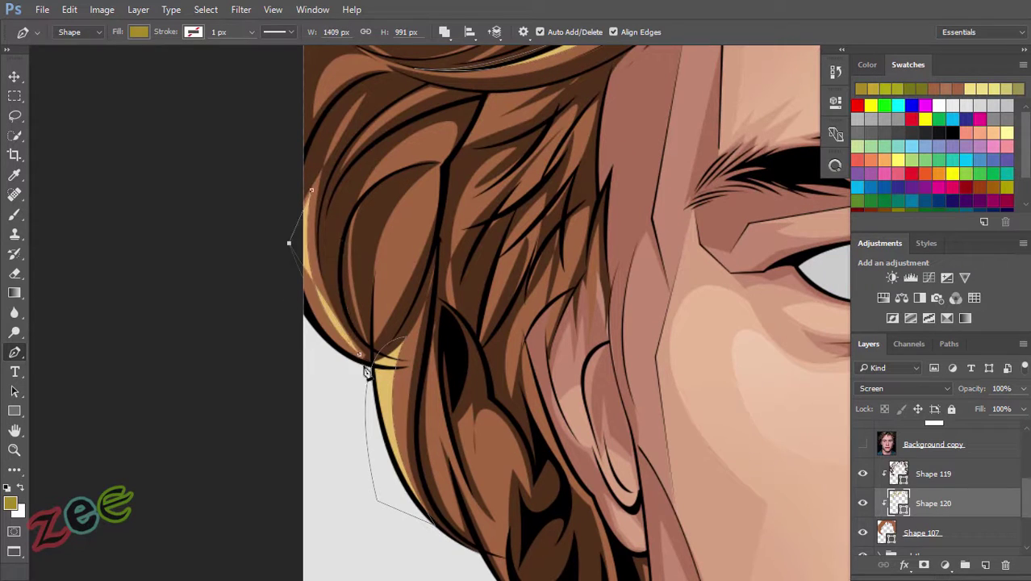
# Step: Add a thin curved gold strip along the hair edge
pyautogui.scroll(1, 428, 386)
pyautogui.moveTo(420, 207)
pyautogui.mouseDown()
pyautogui.moveTo(433, 170)
pyautogui.moveTo(587, 220)
pyautogui.mouseUp()
pyautogui.click(418, 208)
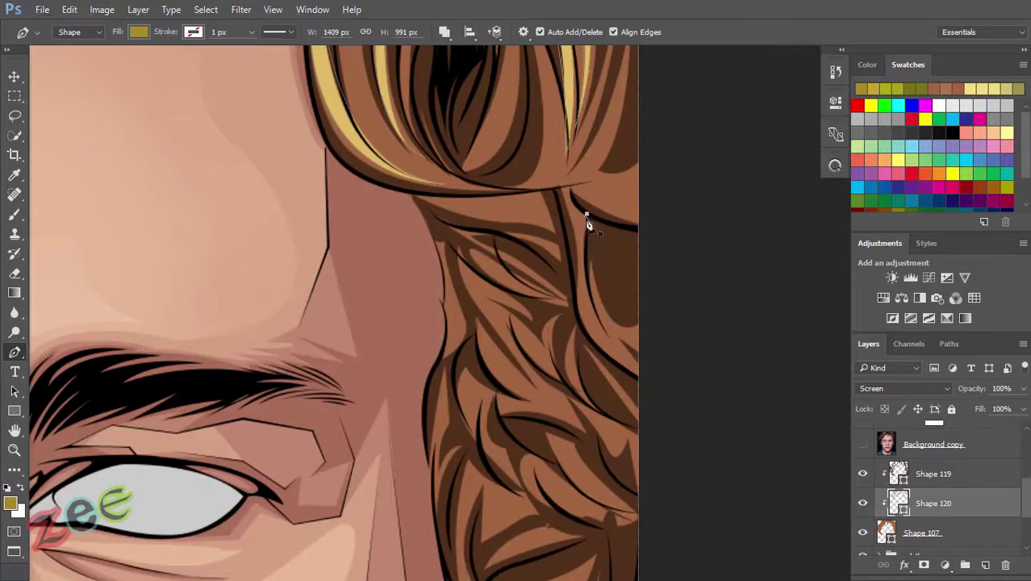
# Step: Zoom out and add a new empty Layer 4 for hair shading
pyautogui.moveTo(579, 329); pyautogui.dragTo(540, 368)
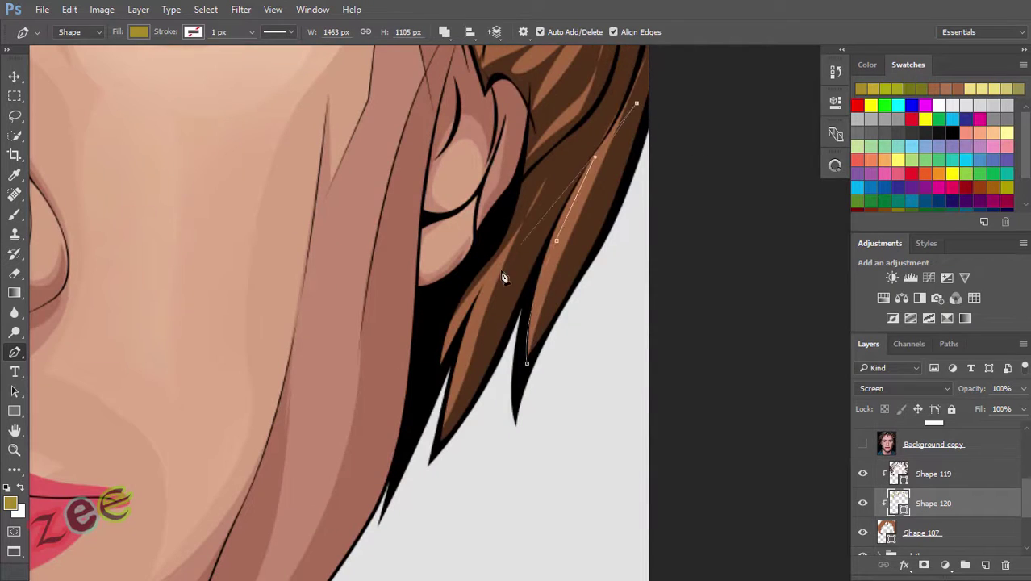
pyautogui.scroll(-3, 520, 449)
pyautogui.scroll(-3, 484, 379)
pyautogui.scroll(-1, 462, 317)
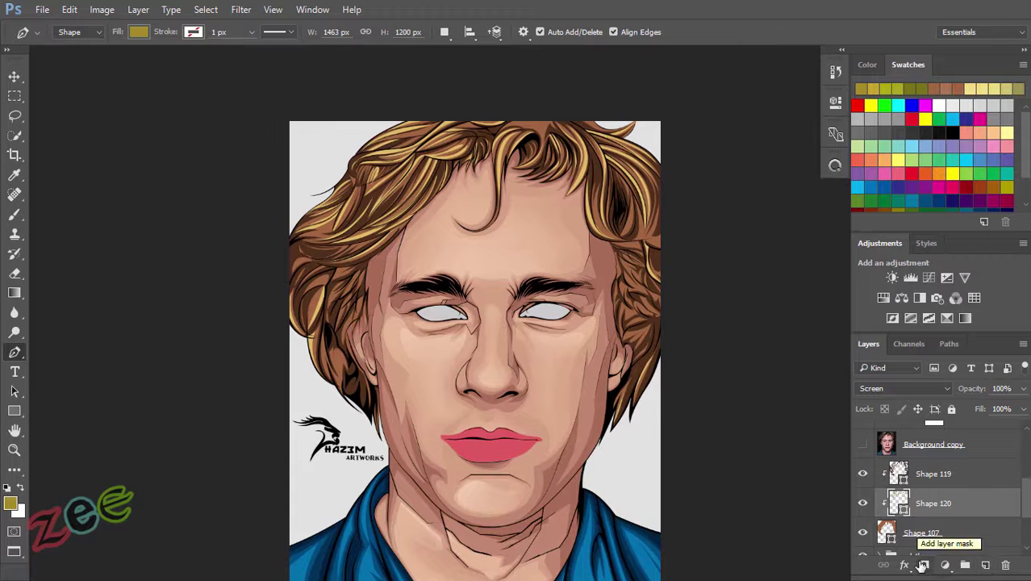
pyautogui.click(969, 474)
# Step: Set up a soft brush at 20% opacity using the sampled hair brown
pyautogui.click(985, 564)
pyautogui.press('b')
pyautogui.rightClick(506, 320)
pyautogui.press('Escape')
pyautogui.click(835, 165)
pyautogui.keyDown('alt'); pyautogui.click(332, 207); pyautogui.keyUp('alt')
pyautogui.press('p')
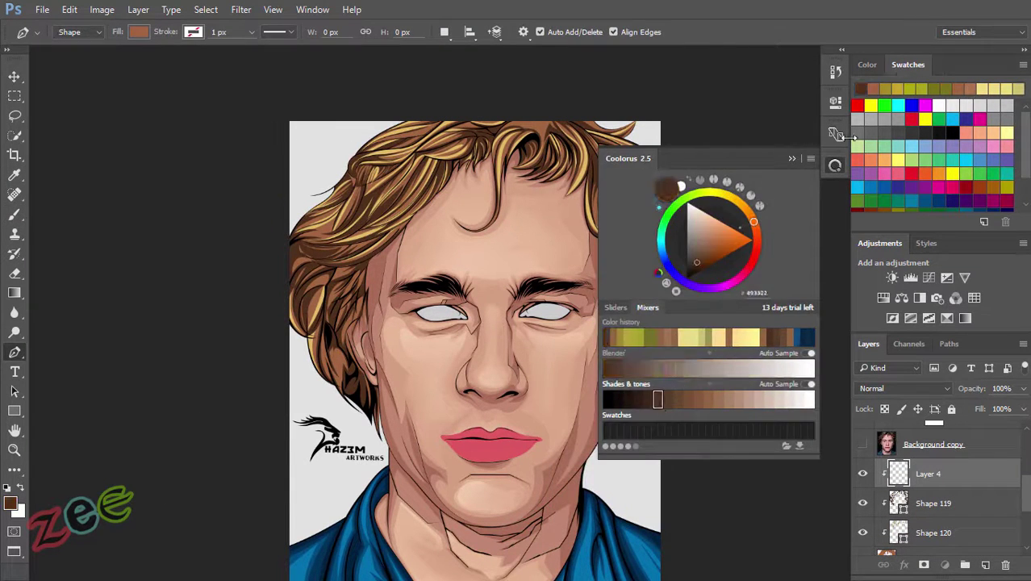
pyautogui.click(835, 165)
pyautogui.press('b')
pyautogui.scroll(2, 565, 363)
pyautogui.press('2')
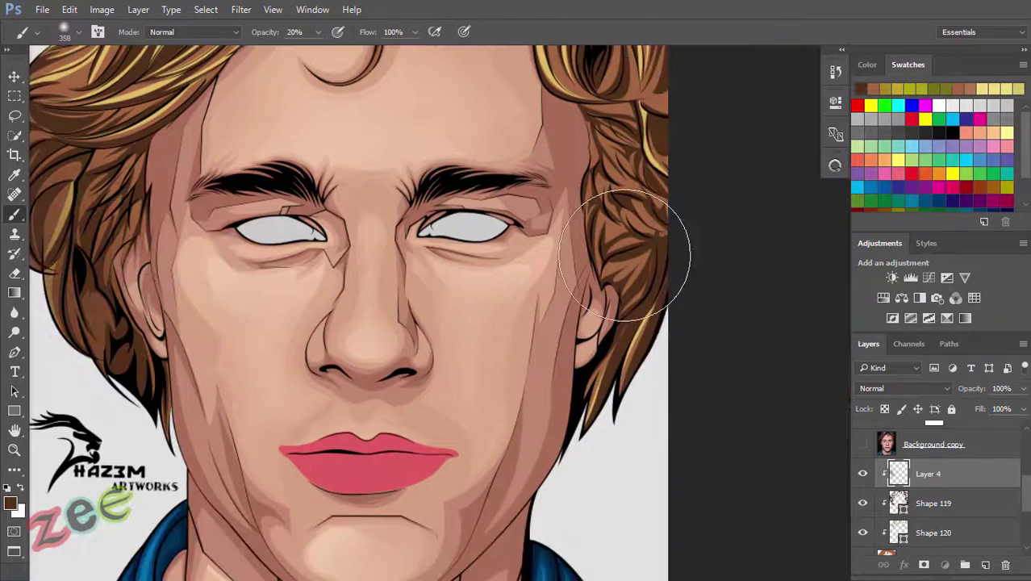
pyautogui.scroll(-2, 613, 323)
pyautogui.scroll(1, 637, 347)
# Step: Add Layer 5 for glowing highlights and set it to Linear Dodge (Add)
pyautogui.click(836, 166)
pyautogui.scroll(-3, 195, 310)
pyautogui.scroll(3, 710, 234)
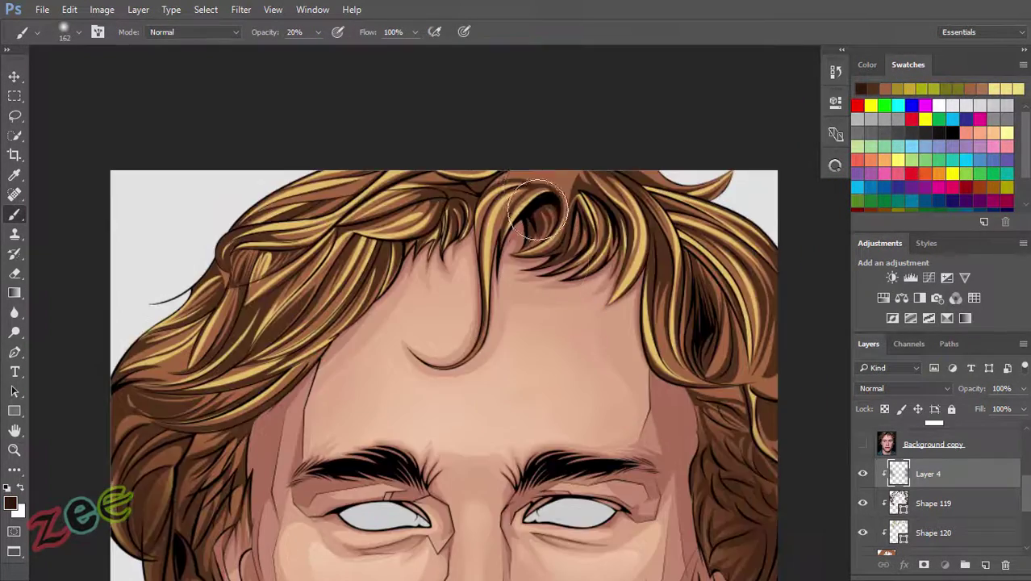
pyautogui.scroll(-1, 369, 234)
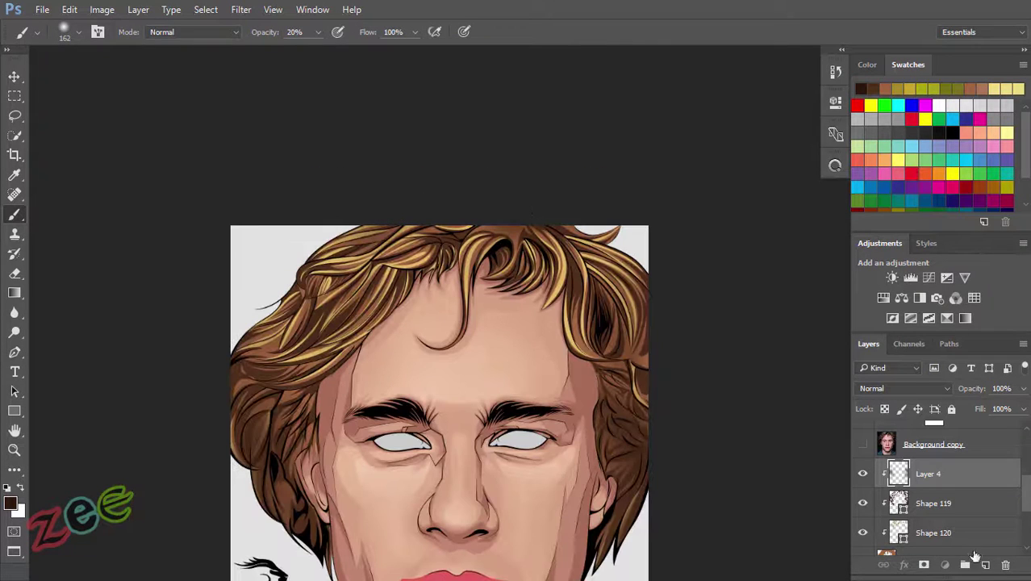
pyautogui.click(904, 388)
pyautogui.click(888, 200)
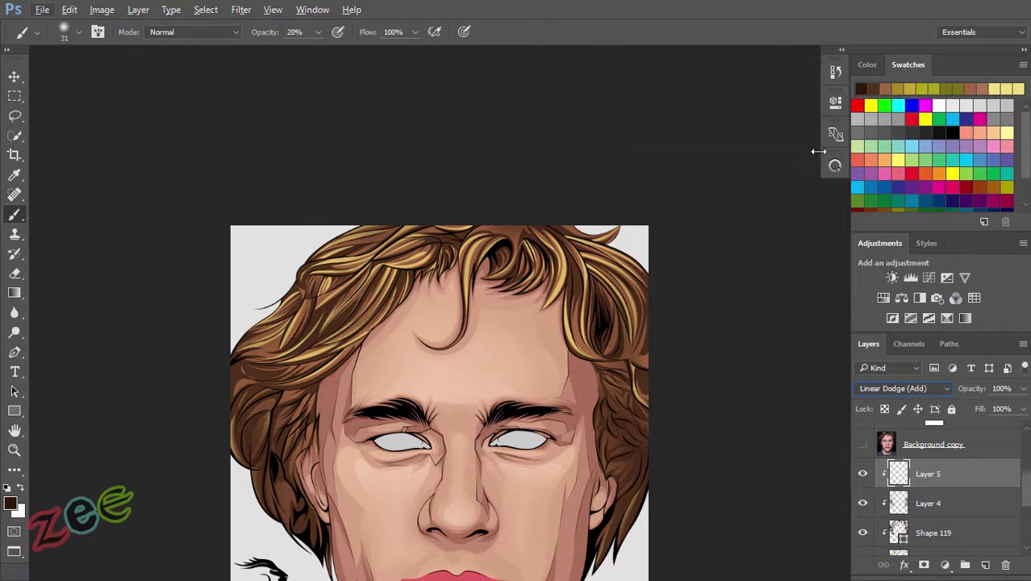
# Step: Pan and zoom around the portrait to review the hair and face shading
pyautogui.scroll(2, 387, 347)
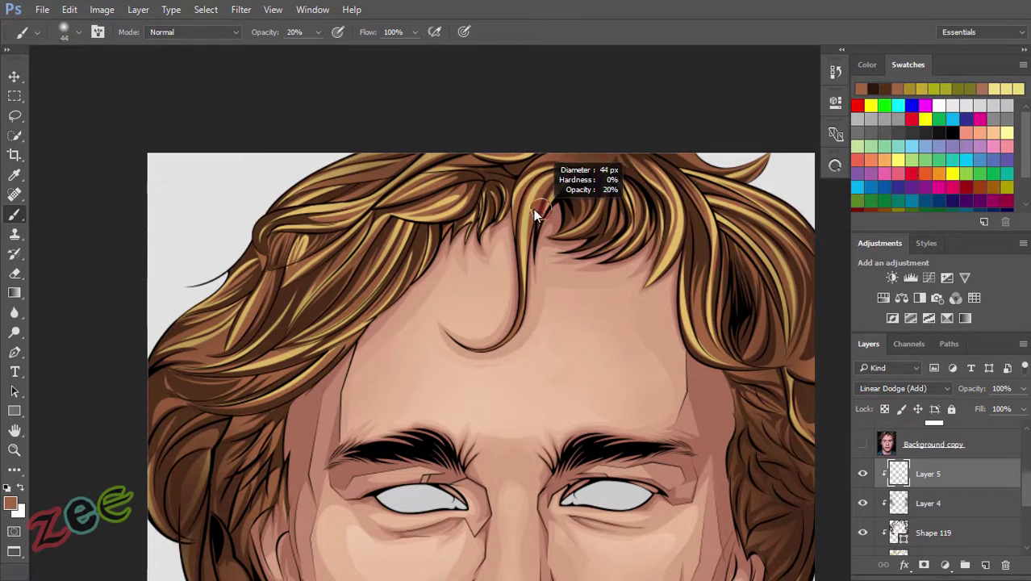
pyautogui.scroll(-3, 530, 315)
pyautogui.hscroll(-2, 530, 314)
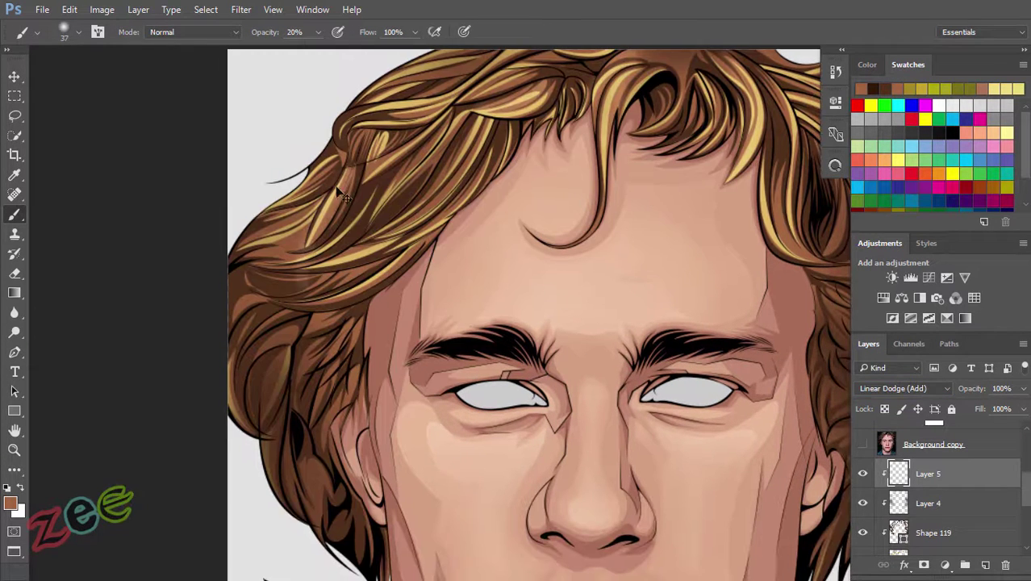
pyautogui.scroll(-3, 347, 380)
pyautogui.hscroll(2, 355, 394)
pyautogui.hscroll(5, 356, 396)
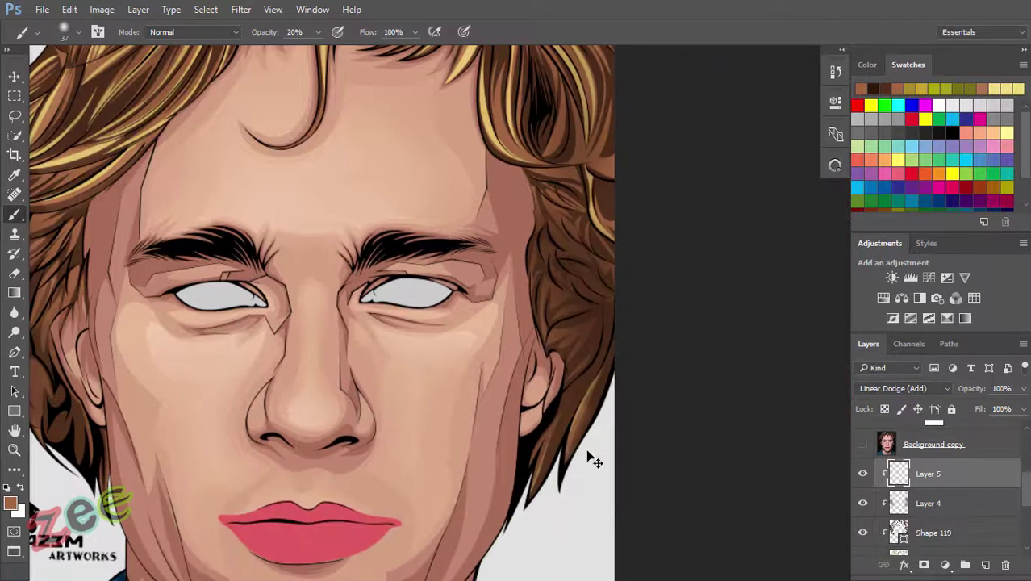
pyautogui.scroll(-2, 567, 448)
pyautogui.scroll(-2, 484, 363)
pyautogui.scroll(-2, 444, 347)
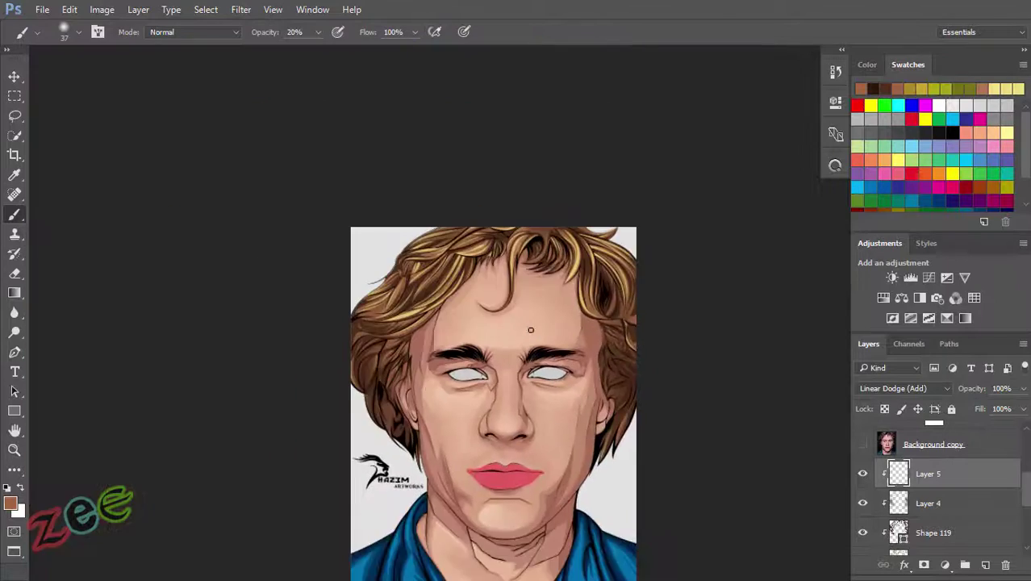
pyautogui.scroll(5, 389, 331)
pyautogui.scroll(-3, 517, 339)
pyautogui.scroll(3, 622, 298)
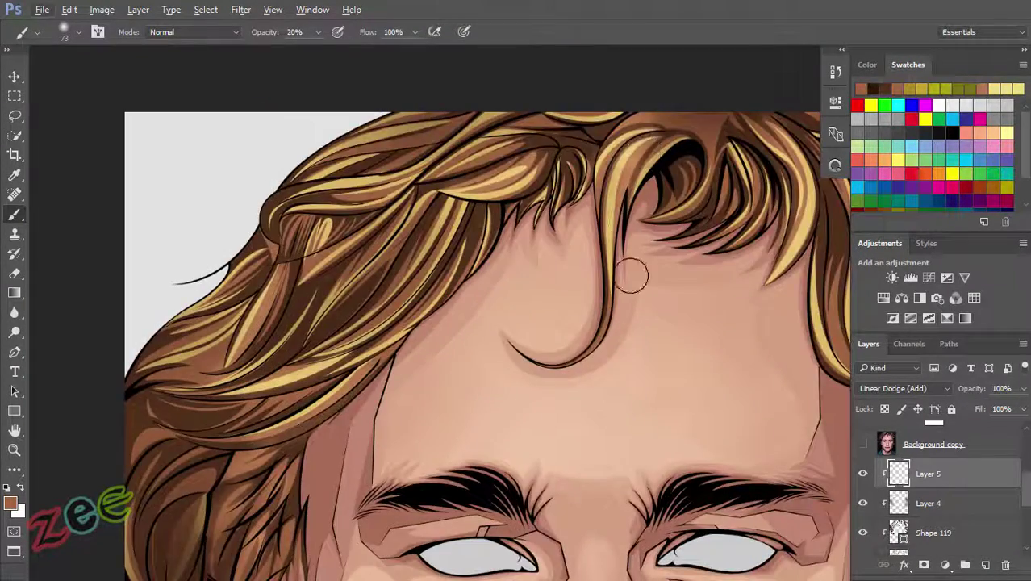
pyautogui.scroll(-2, 614, 315)
pyautogui.scroll(-1, 594, 352)
# Step: Return to Layer 4, pick black, and select the Hair group
pyautogui.hotkey('alt', '[')
pyautogui.moveTo(640, 397); pyautogui.dragTo(694, 371)
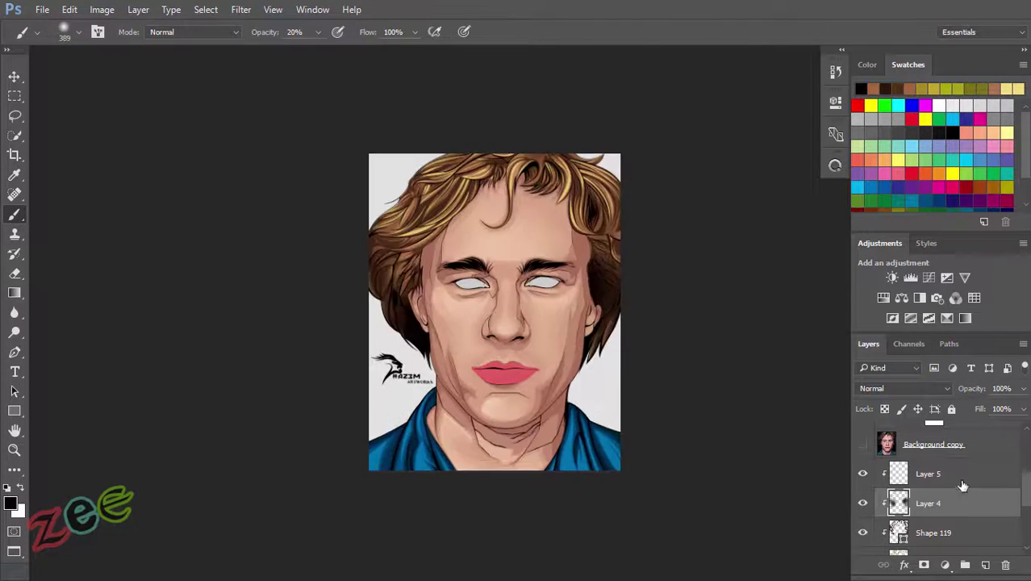
pyautogui.click(922, 461)
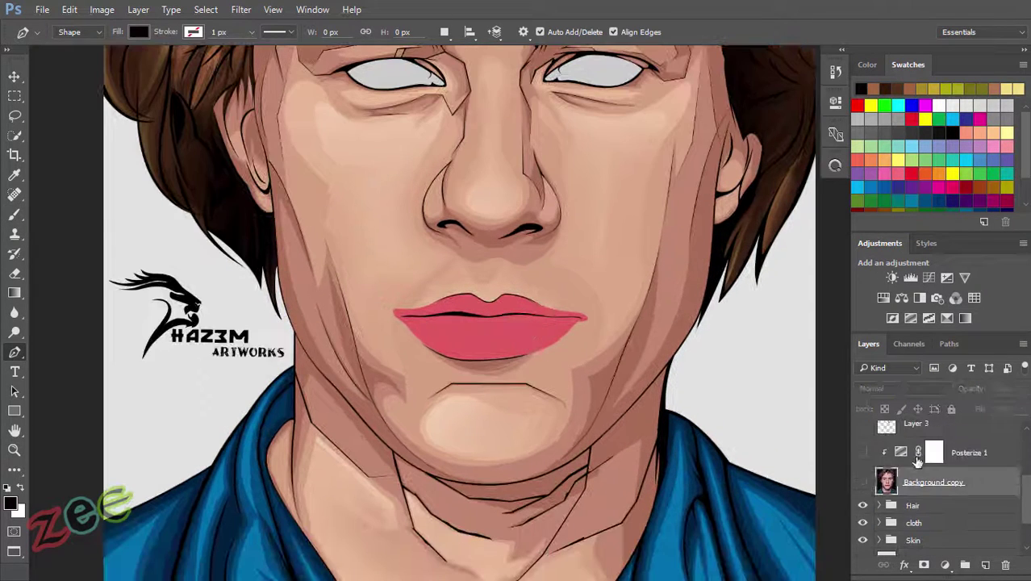
# Step: Identify the pink lips shape layer by toggling it and rename it Lips
pyautogui.scroll(5, 918, 460)
pyautogui.click(920, 512)
pyautogui.click(863, 512)
pyautogui.doubleClick(921, 513)
pyautogui.scroll(-1, 920, 484)
# Step: Rename the grey eye-white shape layer to 'eye' and move it above Lips
pyautogui.click(879, 507)
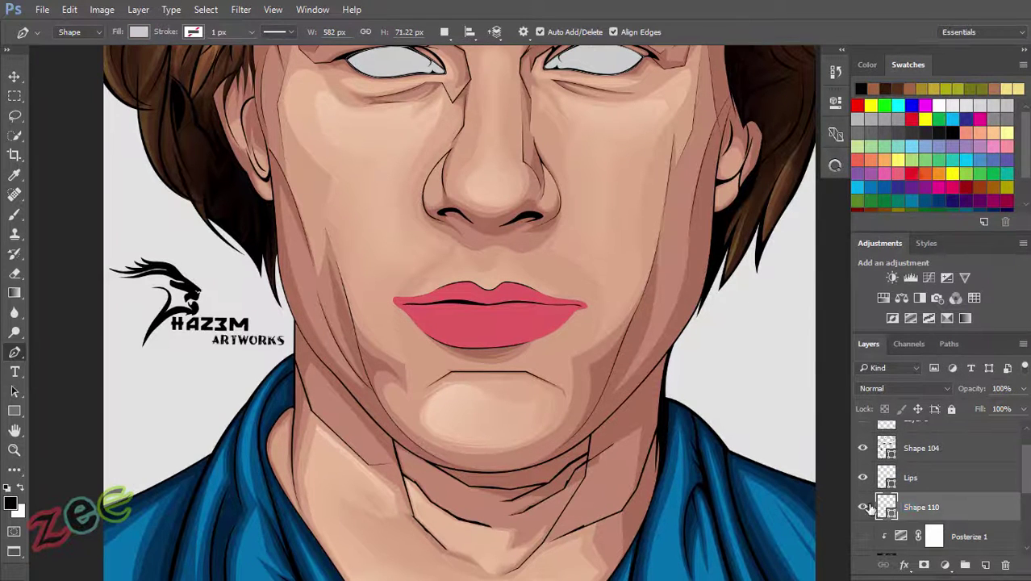
pyautogui.write('ey')
pyautogui.press('Return')
pyautogui.moveTo(910, 507); pyautogui.dragTo(910, 472)
pyautogui.click(883, 521)
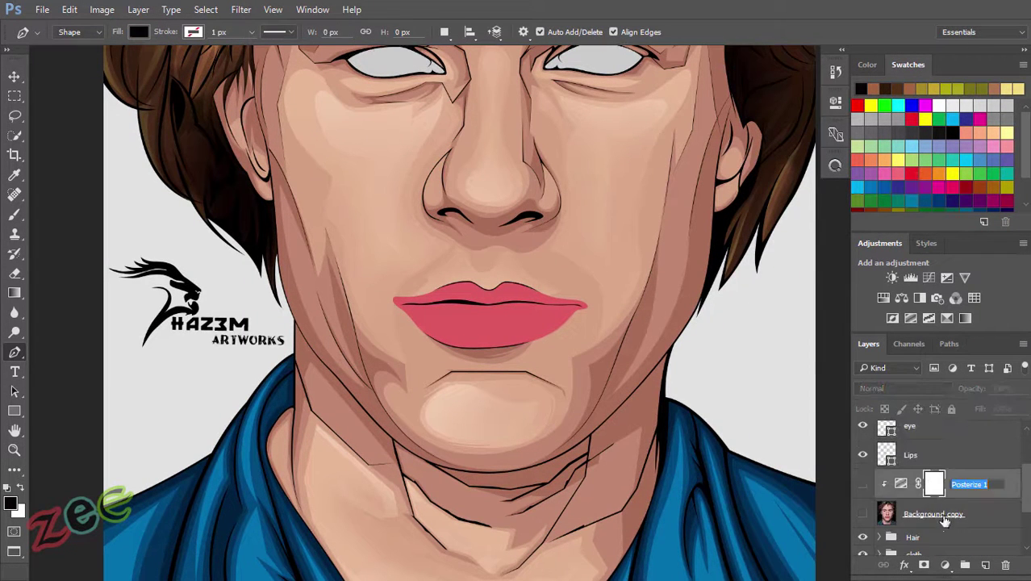
# Step: Add Layers 6 and 7 above eye and clip them to it
pyautogui.scroll(-3, 621, 392)
pyautogui.scroll(5, 575, 461)
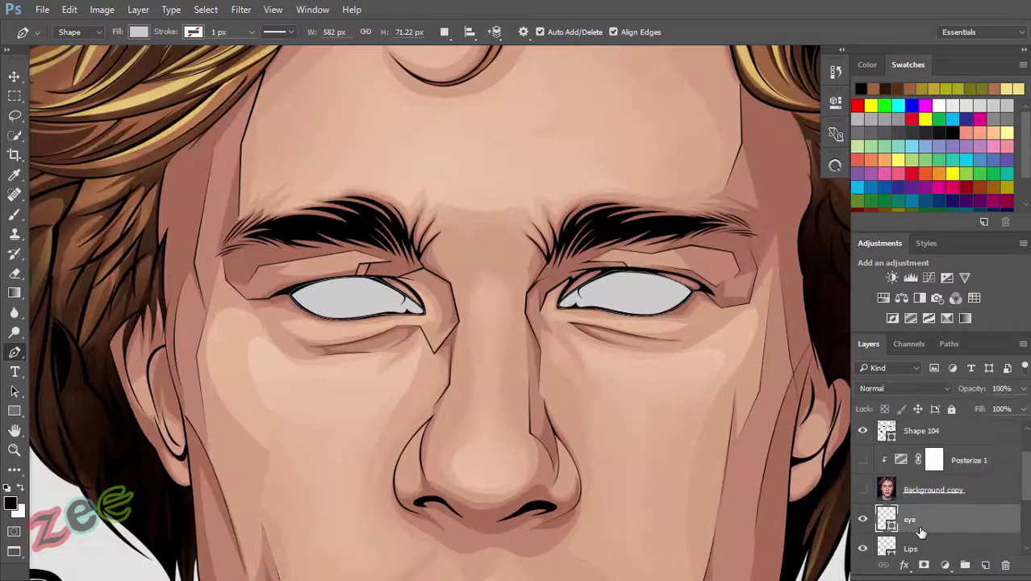
pyautogui.keyDown('alt'); pyautogui.click(891, 511); pyautogui.keyUp('alt')
pyautogui.keyDown('alt'); pyautogui.click(891, 482); pyautogui.keyUp('alt')
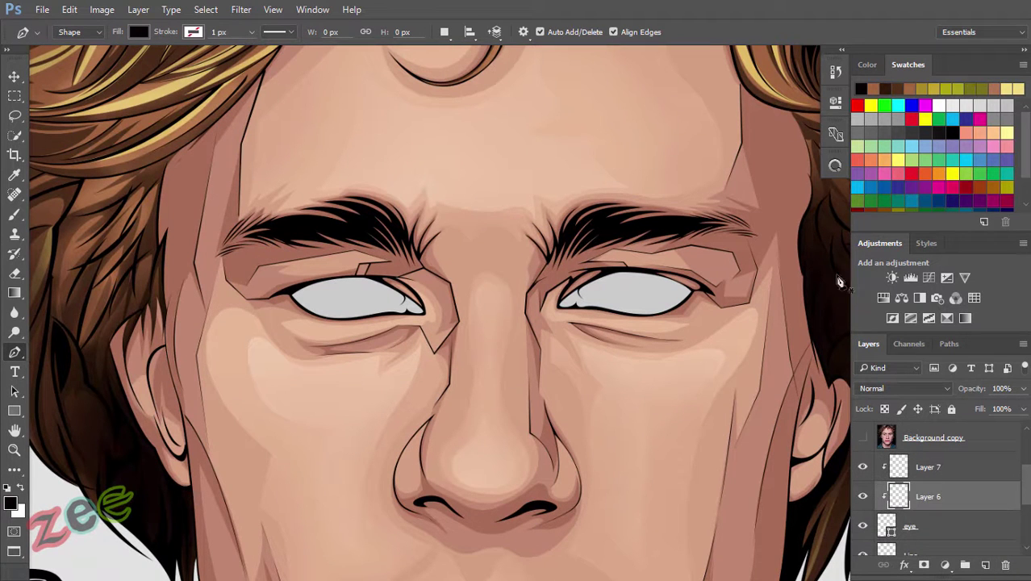
# Step: Draw a dark grey rim shape around the eye's lower lid and inner corner
pyautogui.scroll(3, 676, 298)
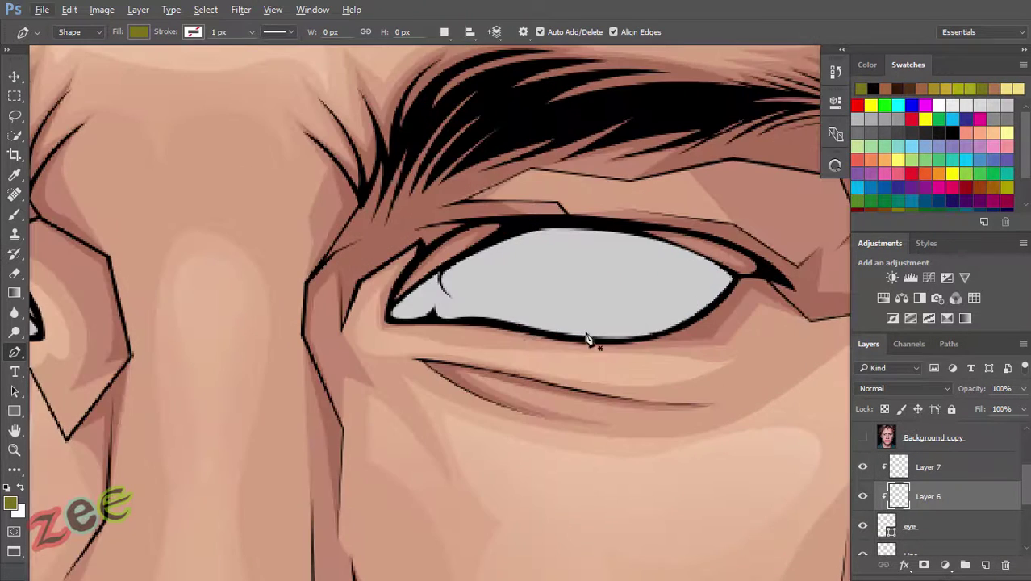
pyautogui.click(863, 437)
pyautogui.moveTo(790, 218); pyautogui.dragTo(768, 214)
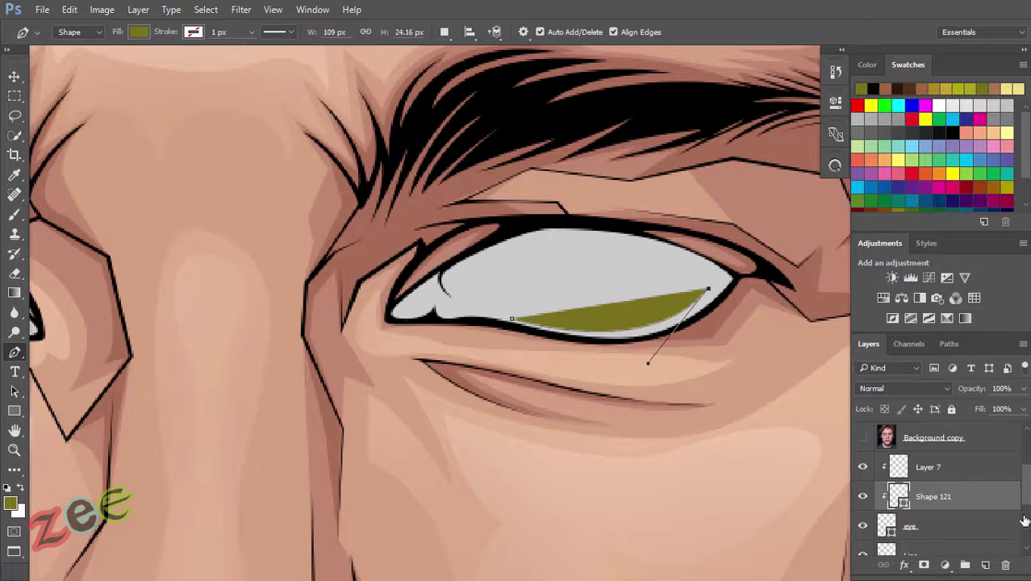
pyautogui.moveTo(414, 290); pyautogui.dragTo(418, 300)
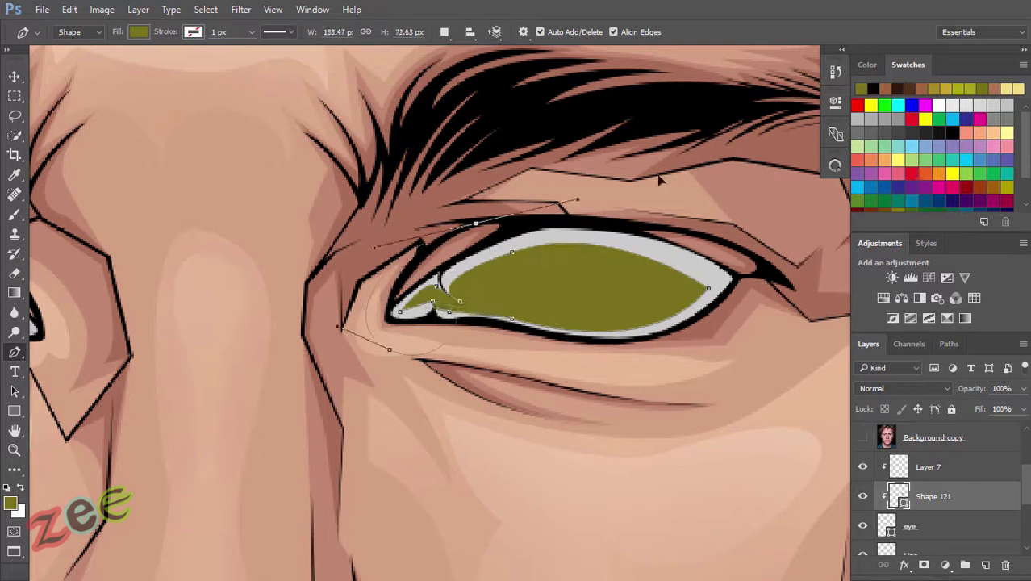
pyautogui.moveTo(519, 442); pyautogui.dragTo(610, 453)
pyautogui.click(835, 165)
pyautogui.click(689, 250)
pyautogui.click(687, 371)
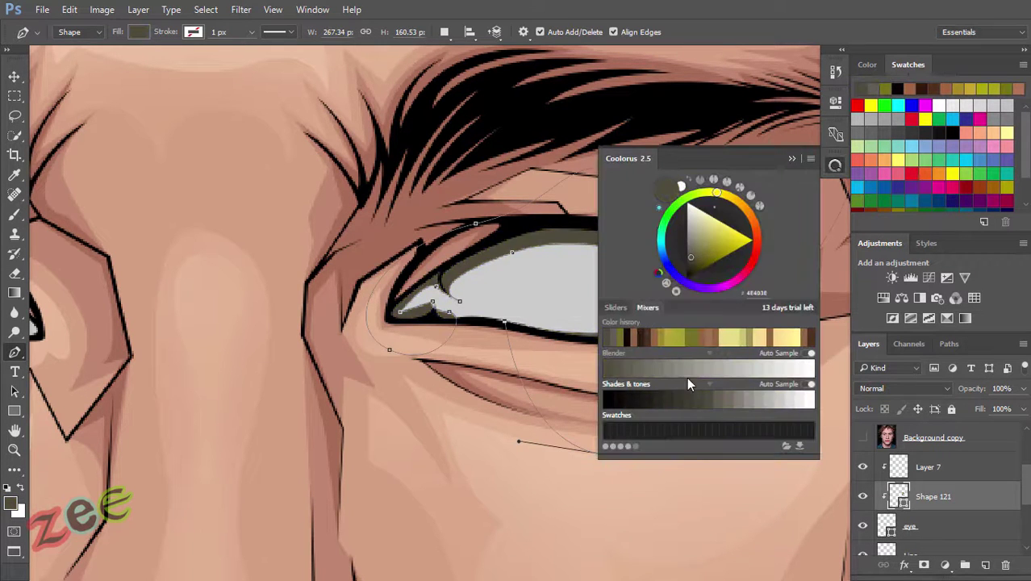
pyautogui.click(835, 165)
# Step: Draw the inner eye-white shape and fill it with white
pyautogui.hotkey('ctrl', '-')
pyautogui.click(863, 438)
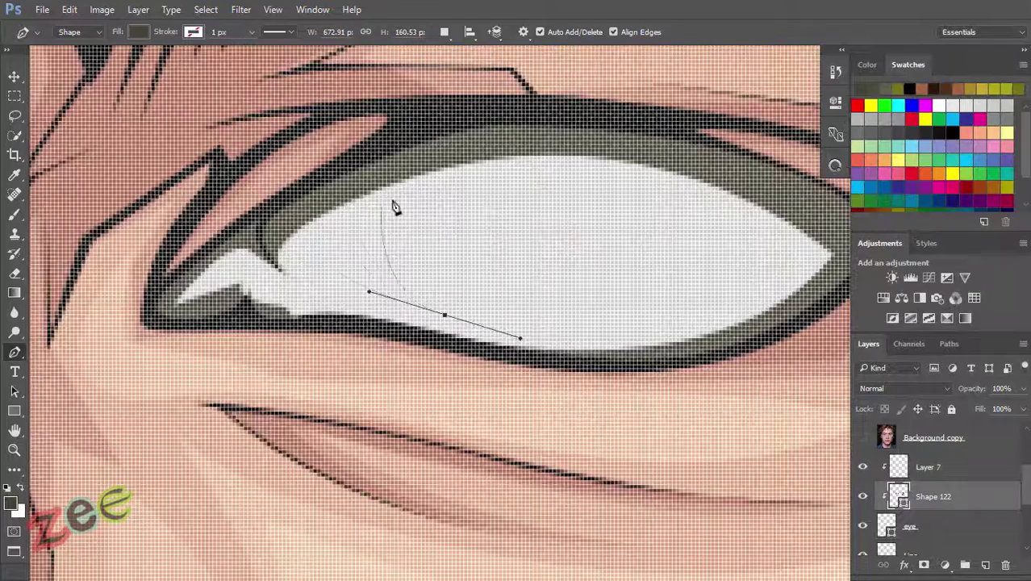
pyautogui.click(807, 252)
pyautogui.click(386, 202)
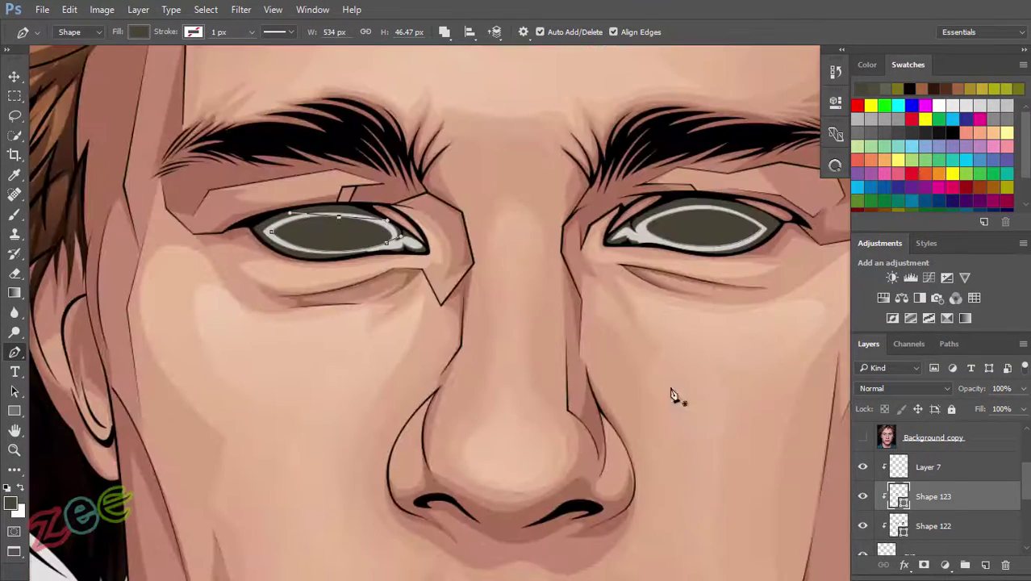
pyautogui.click(836, 166)
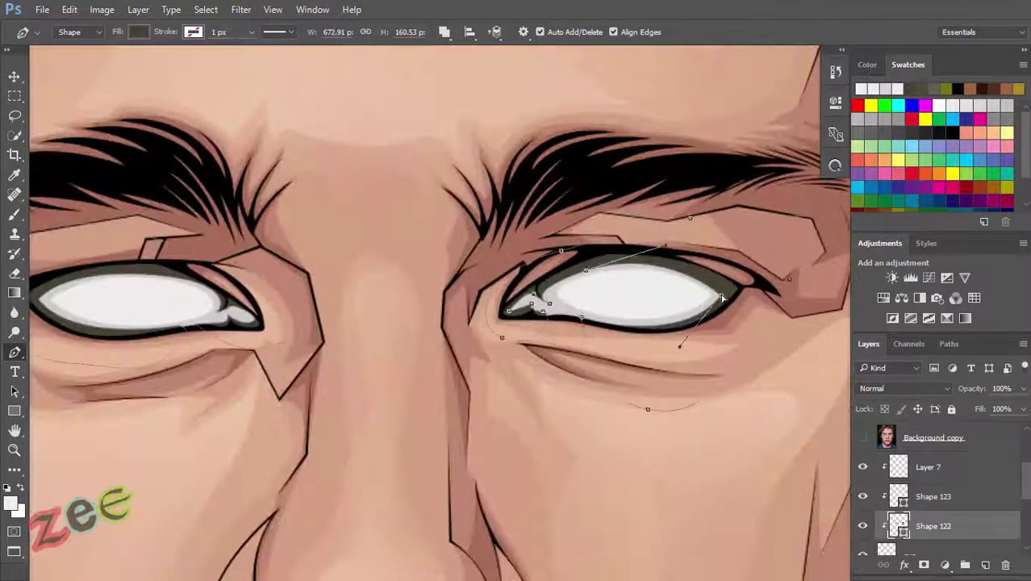
# Step: Add a new Layer 8 above Layer 7 for further path drawing
pyautogui.press('p')
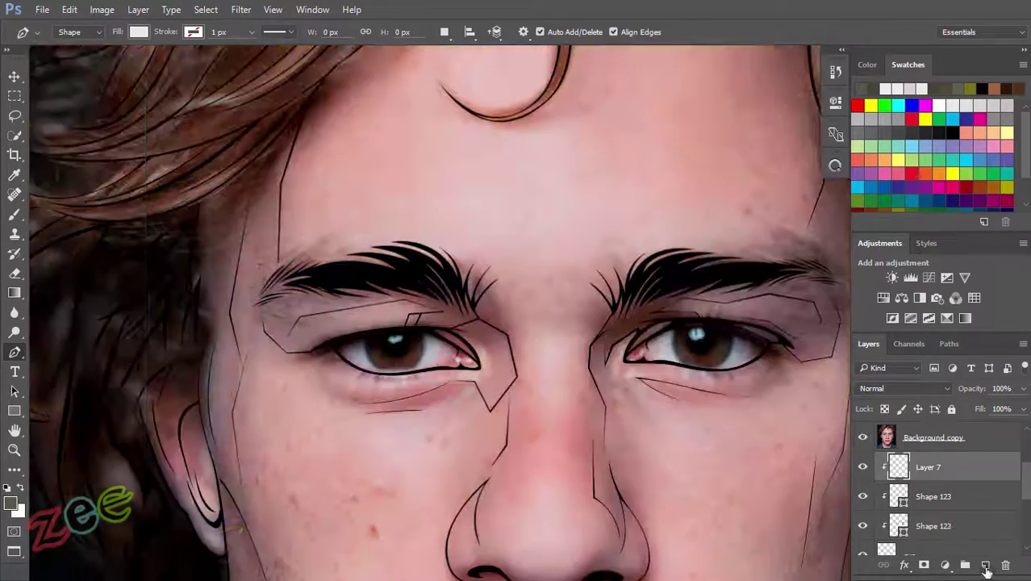
pyautogui.click(985, 565)
pyautogui.rightClick(14, 410)
# Step: Draw a black elliptical ring around the first iris and duplicate it
pyautogui.click(91, 438)
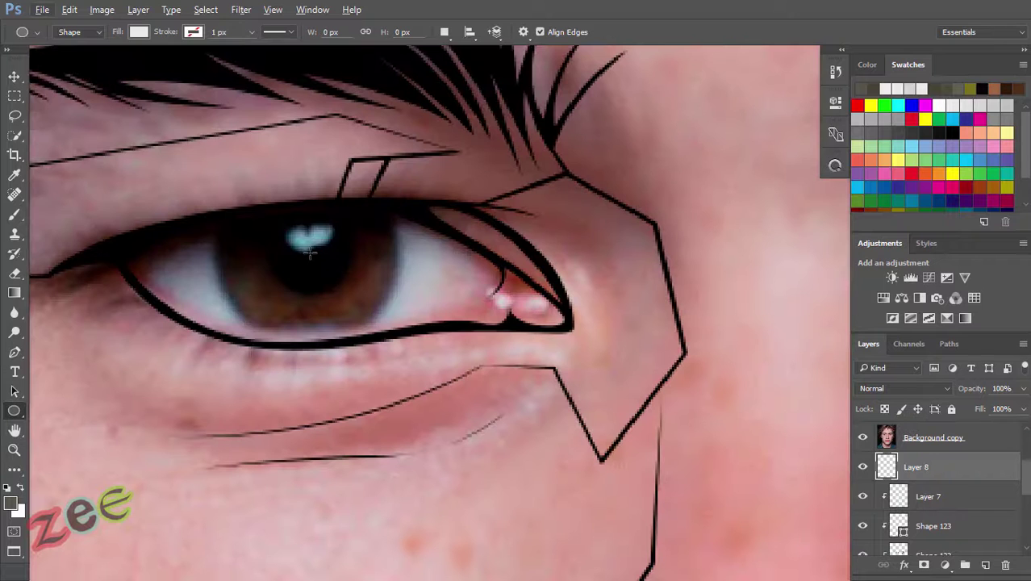
pyautogui.moveTo(474, 353); pyautogui.dragTo(497, 345)
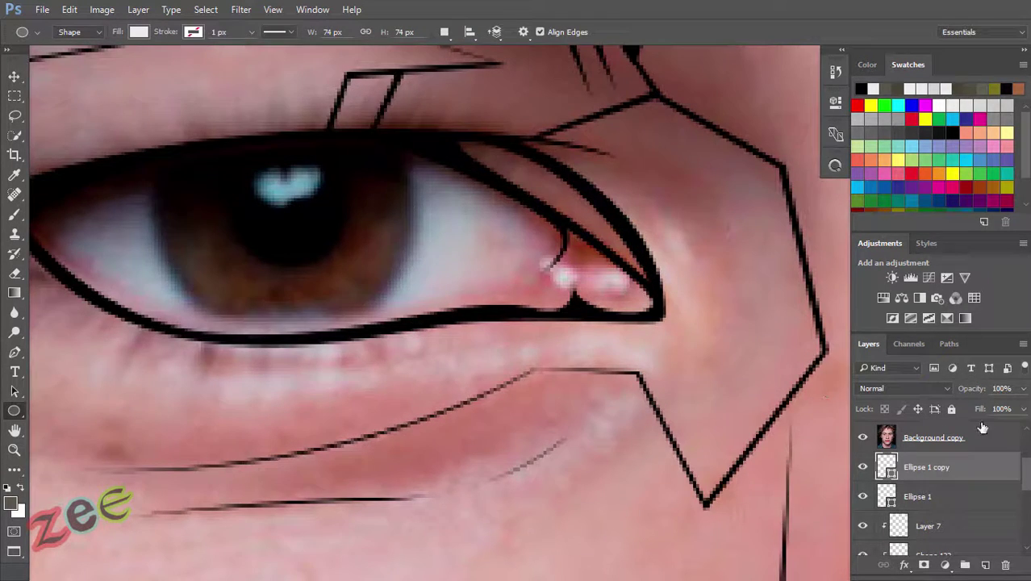
pyautogui.rightClick(910, 497)
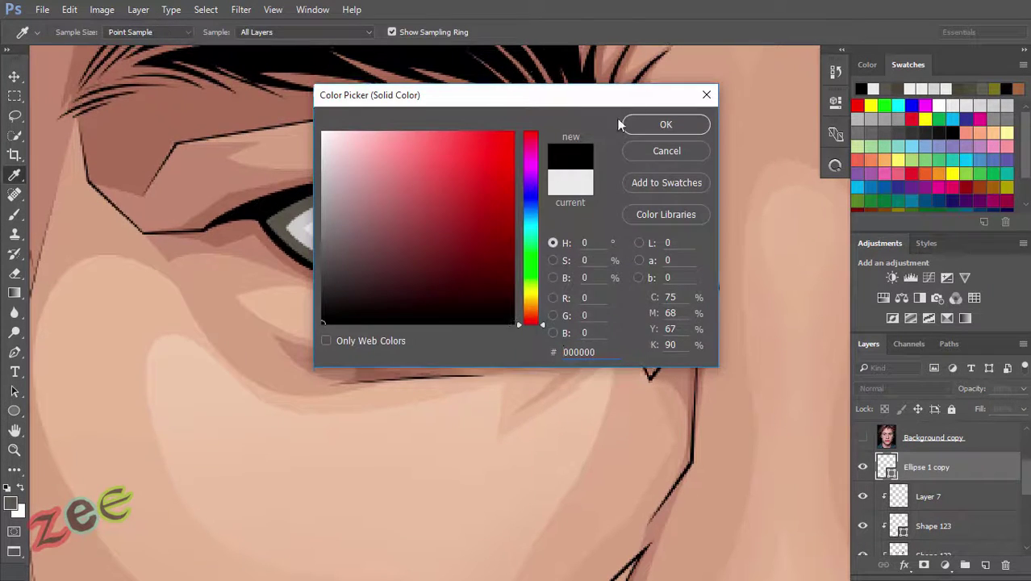
pyautogui.click(665, 121)
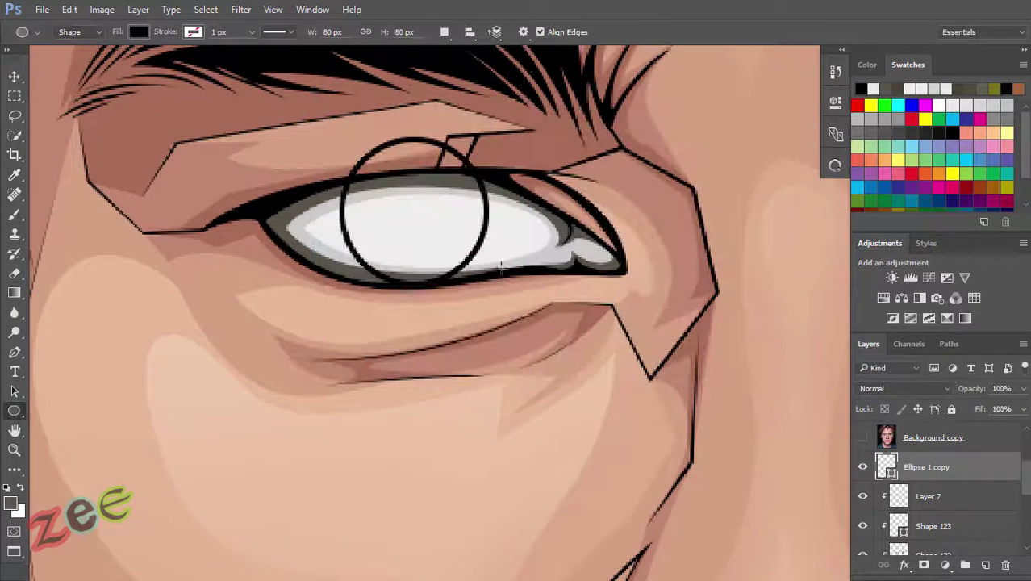
pyautogui.hotkey('ctrl', 'j')
# Step: Flatten the rings' tops under the eyelids, move the copy to the other eye, and draw a pupil circle
pyautogui.click(863, 437)
pyautogui.scroll(2, 449, 242)
pyautogui.scroll(3, 483, 283)
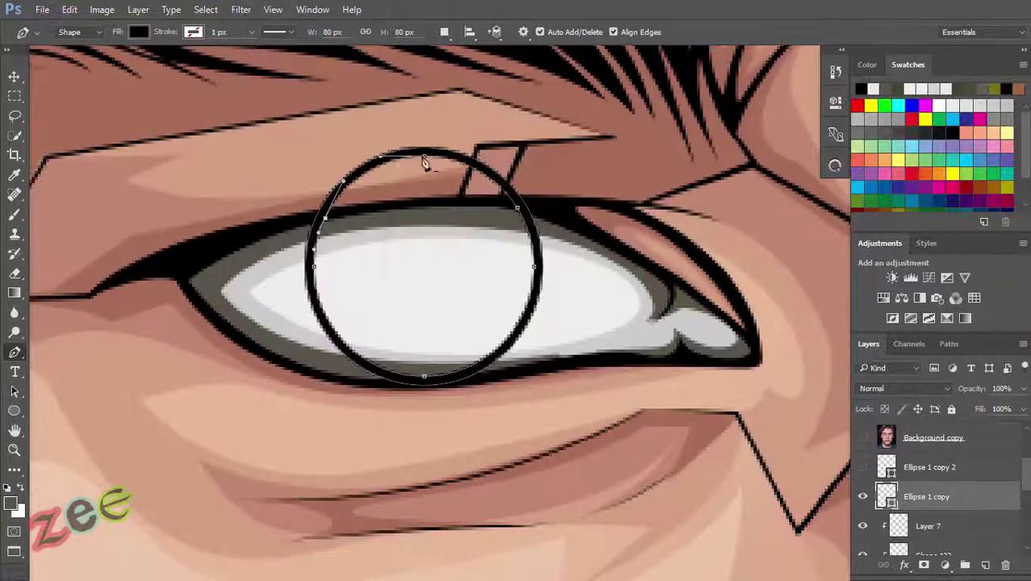
pyautogui.moveTo(424, 153); pyautogui.dragTo(468, 204)
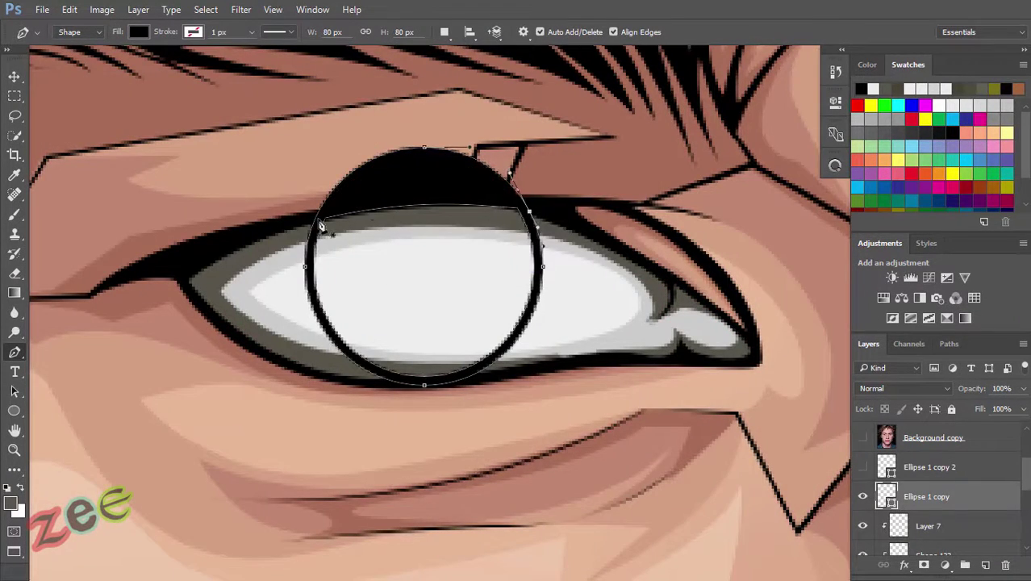
pyautogui.moveTo(360, 117); pyautogui.dragTo(381, 203)
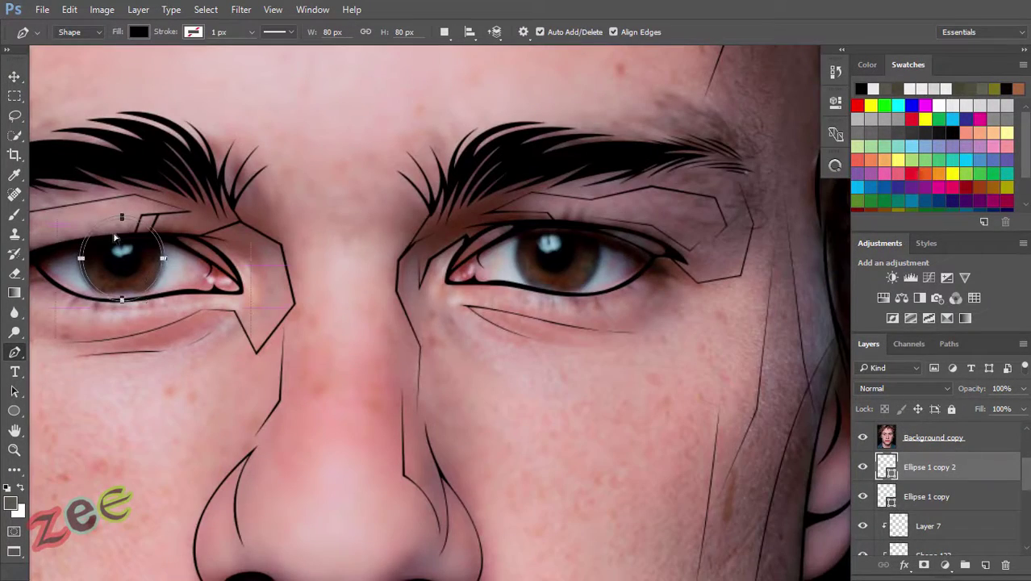
pyautogui.moveTo(116, 238); pyautogui.dragTo(603, 226)
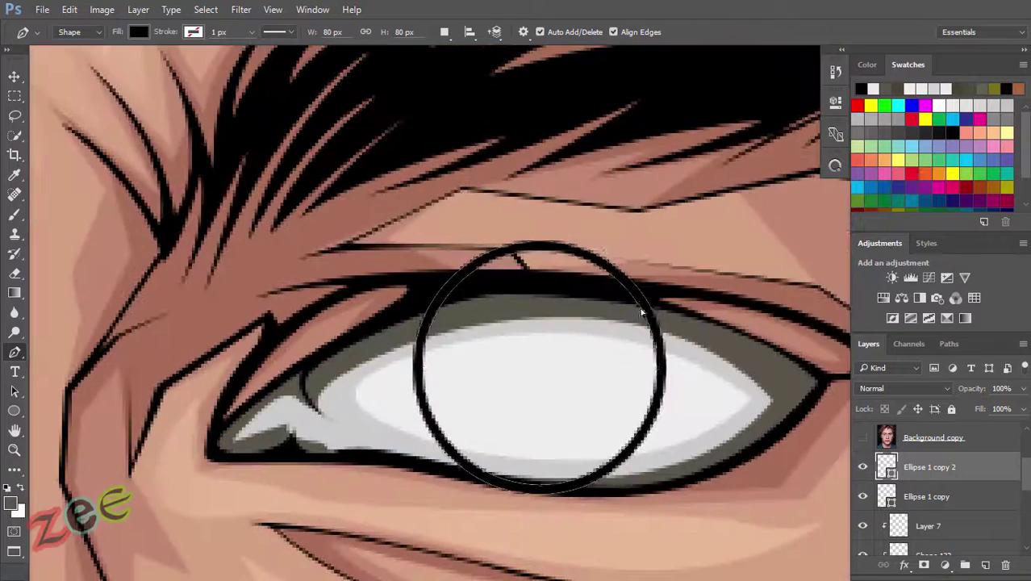
pyautogui.moveTo(505, 279); pyautogui.dragTo(579, 288)
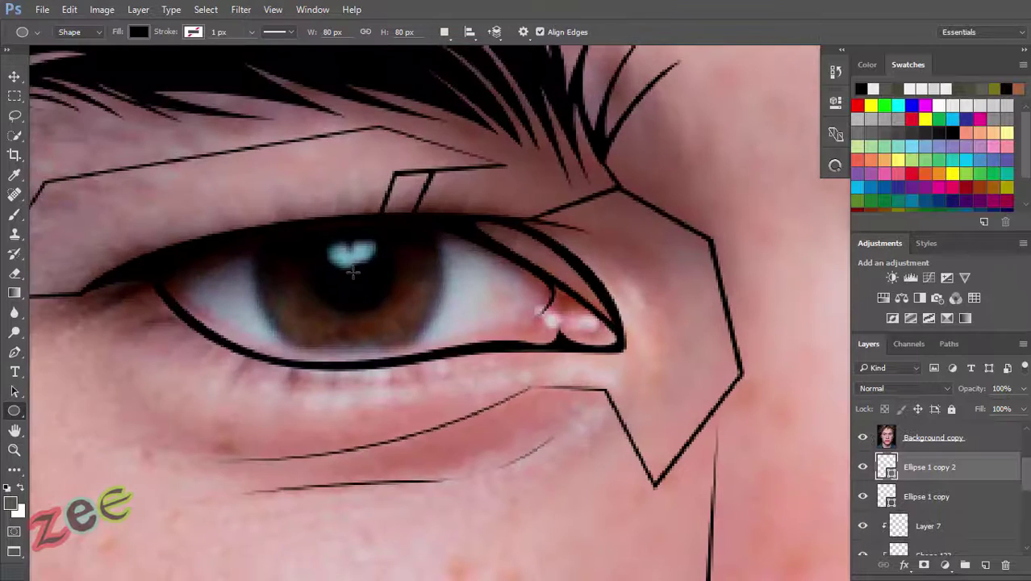
pyautogui.moveTo(352, 272); pyautogui.dragTo(392, 309)
pyautogui.moveTo(759, 278); pyautogui.dragTo(413, 284)
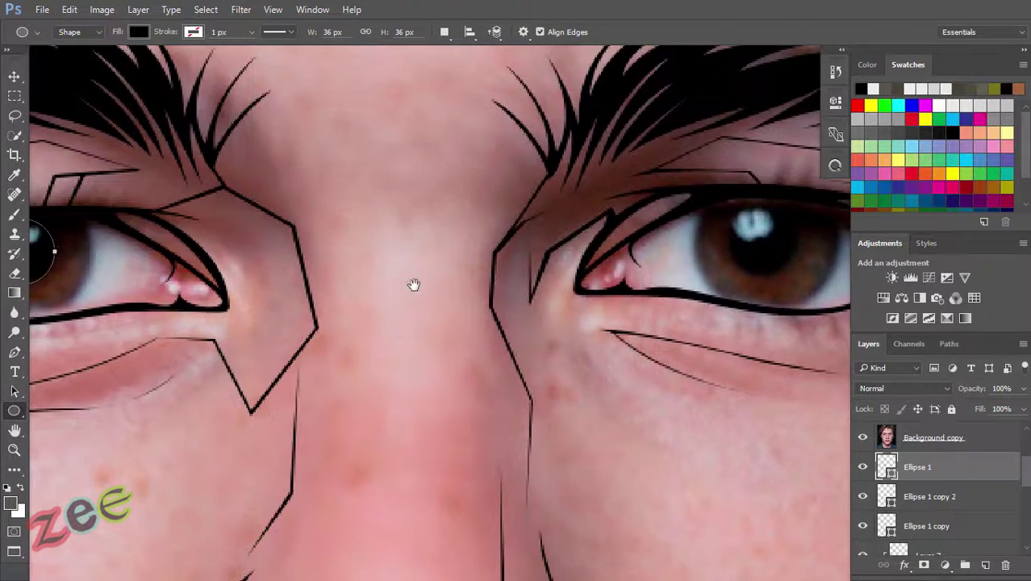
# Step: Place a copy of the black pupil circle on the other eye
pyautogui.moveTo(54, 252); pyautogui.dragTo(755, 242)
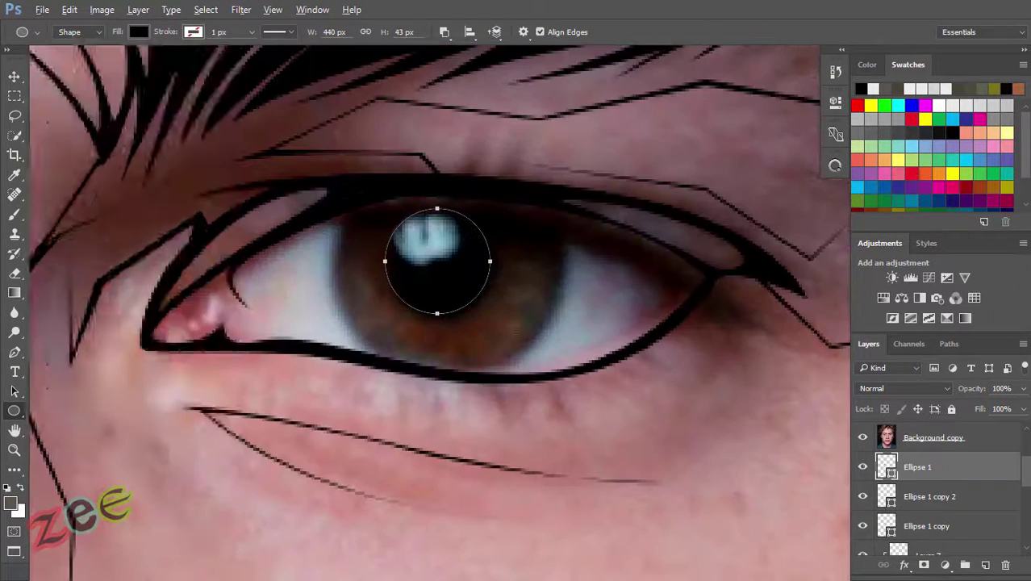
pyautogui.click(514, 336)
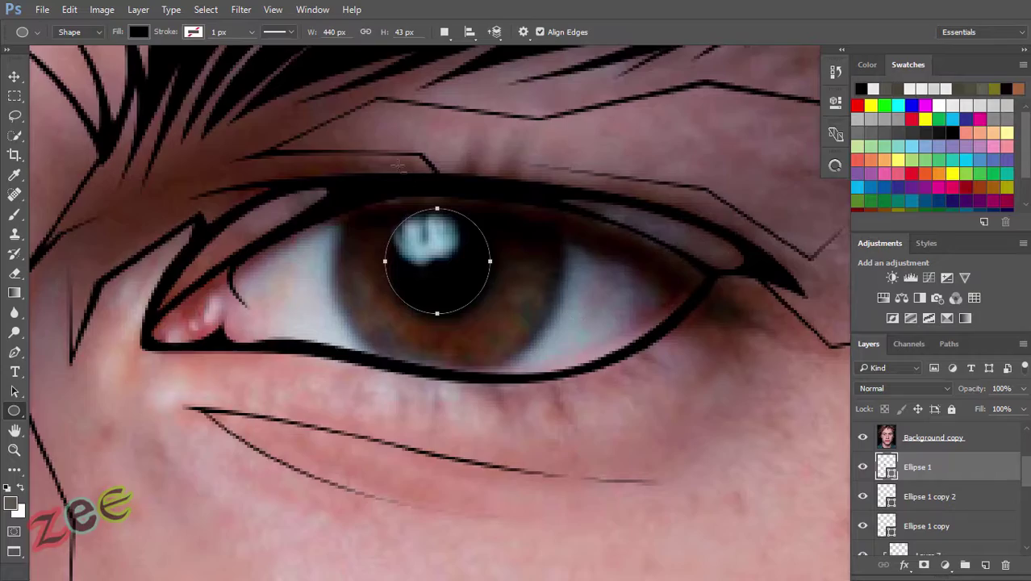
pyautogui.scroll(-1, 397, 165)
pyautogui.scroll(-1, 396, 226)
pyautogui.scroll(-2, 520, 308)
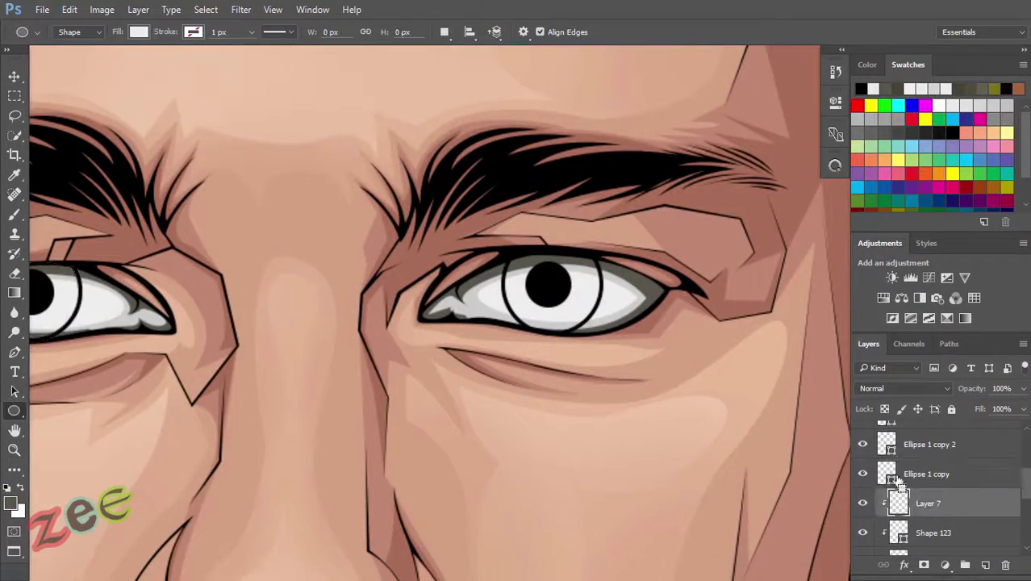
# Step: Select both iris ring layers and adjust their paths around the pupils with the Pen tool
pyautogui.click(897, 476)
pyautogui.press('p')
pyautogui.keyDown('shift'); pyautogui.click(928, 444); pyautogui.keyUp('shift')
pyautogui.scroll(1, 928, 468)
pyautogui.click(863, 437)
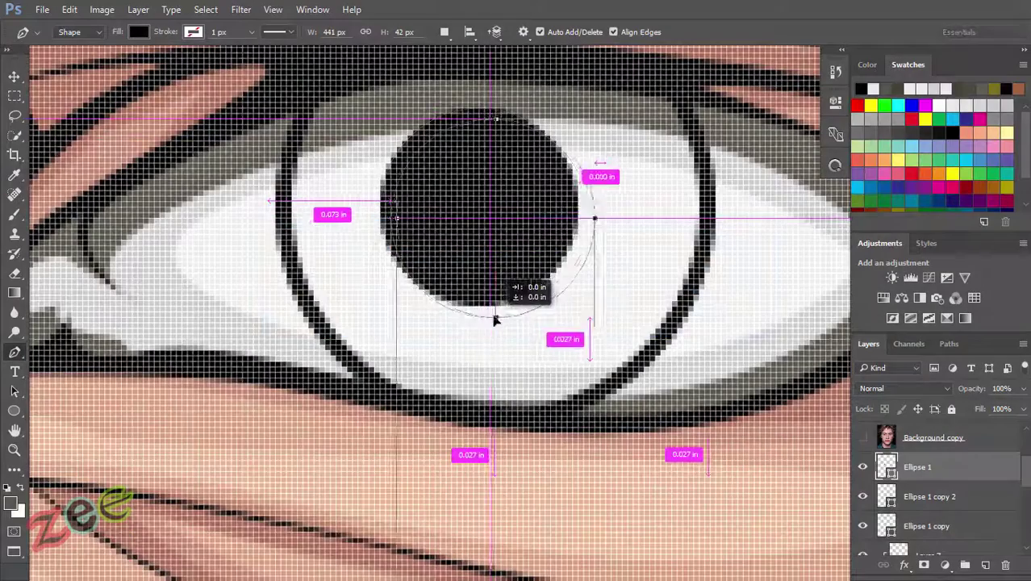
pyautogui.moveTo(495, 320); pyautogui.dragTo(496, 321)
pyautogui.hotkey('ctrl', '-')
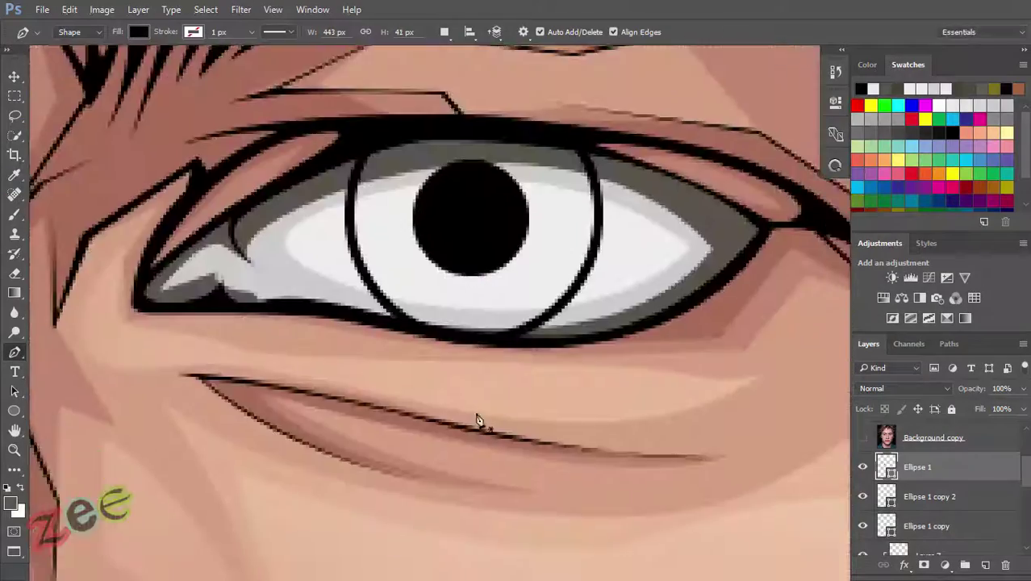
pyautogui.hotkey('ctrl', '-')
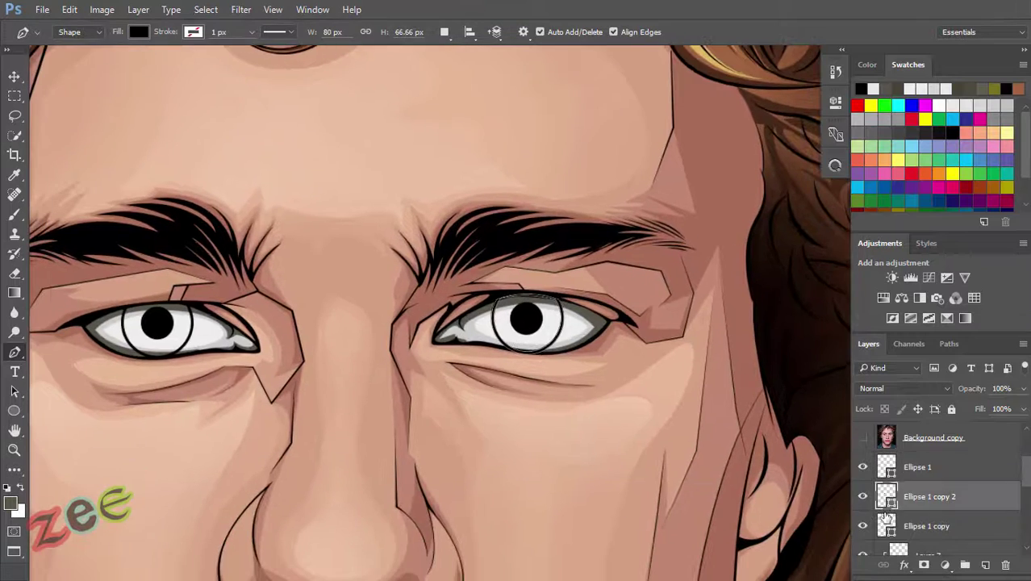
pyautogui.rightClick(928, 525)
# Step: Duplicate the iris ring layer as Ellipse 1 copy 3
pyautogui.click(887, 457)
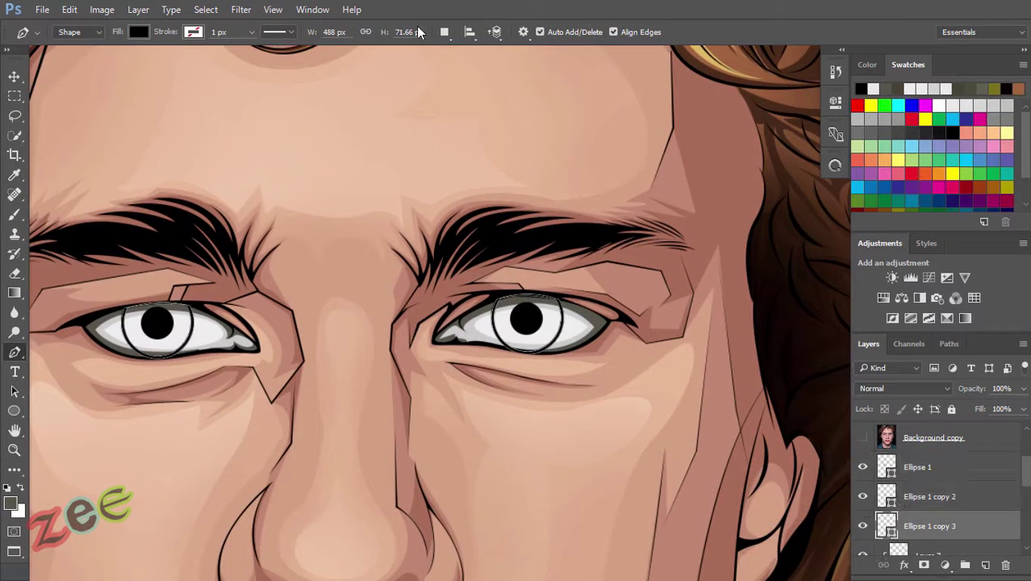
pyautogui.scroll(1, 581, 362)
pyautogui.scroll(3, 525, 339)
pyautogui.hscroll(-5, 195, 264)
pyautogui.scroll(-1, 248, 250)
pyautogui.scroll(-1, 249, 250)
# Step: Sample dark brown from the photo's iris with the Eyedropper and add empty Layer 8
pyautogui.press('i')
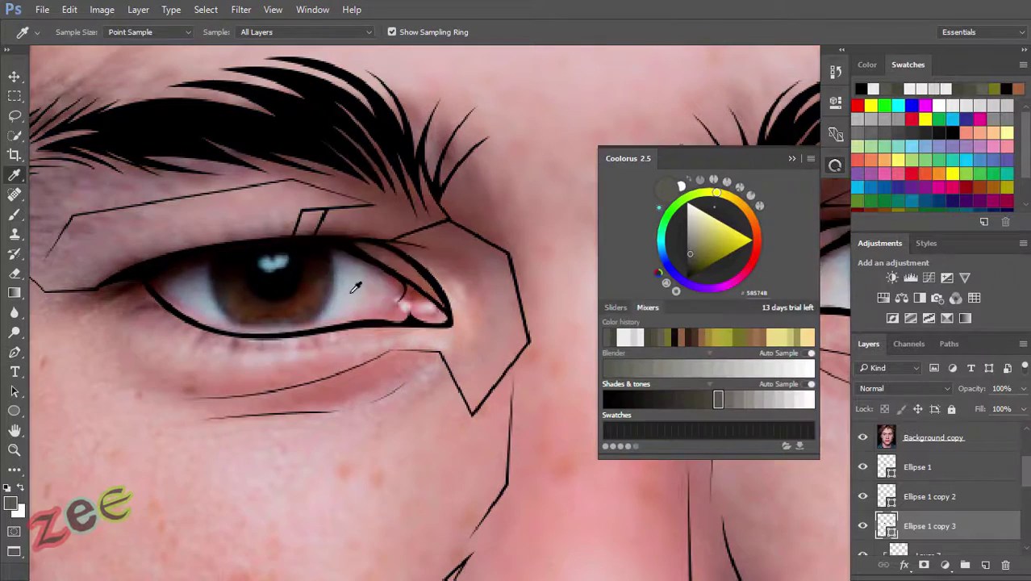
pyautogui.click(311, 287)
pyautogui.click(862, 437)
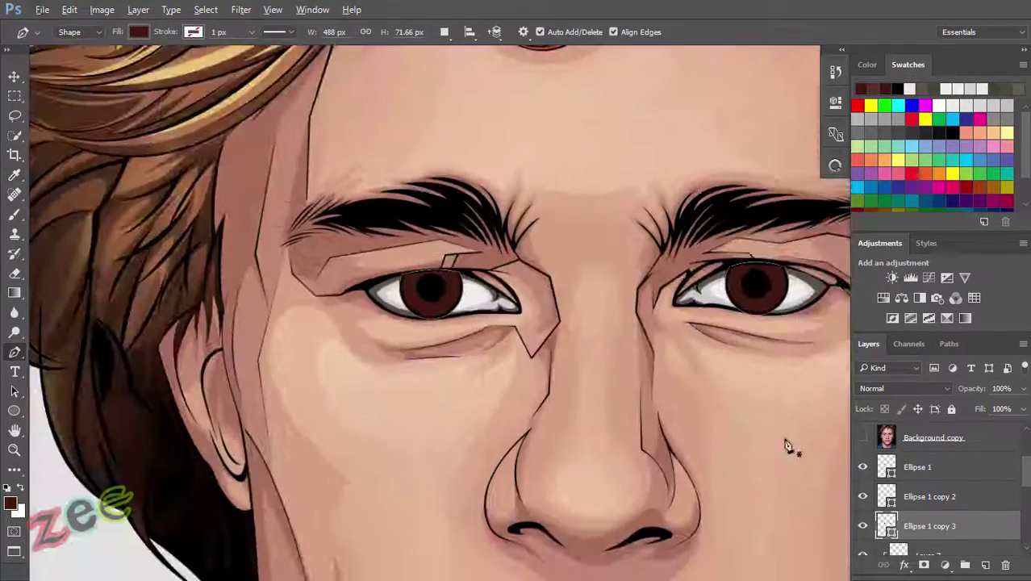
pyautogui.click(863, 438)
pyautogui.hotkey('ctrl', 'shift', 'alt', 'n')
pyautogui.scroll(3, 579, 307)
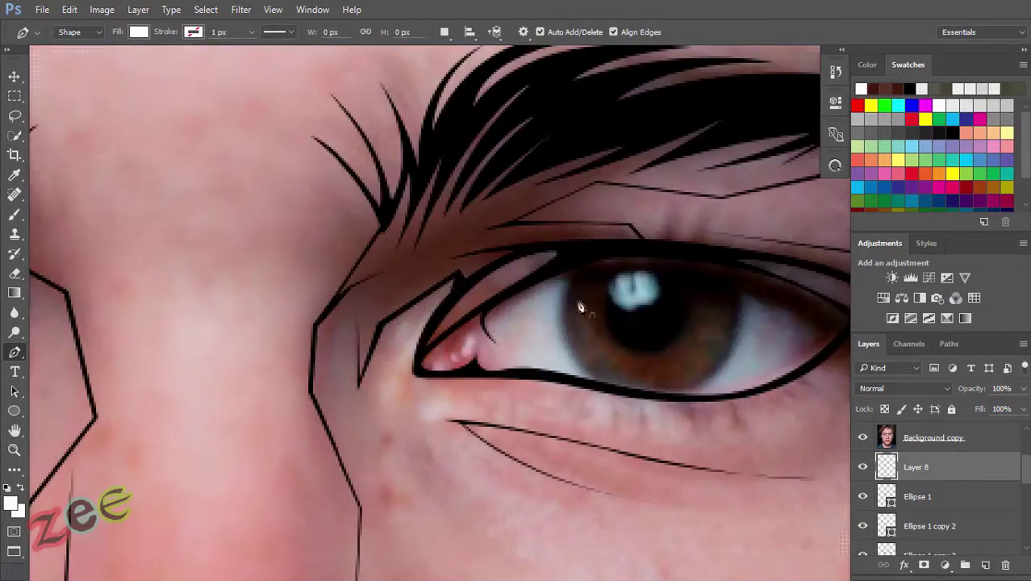
# Step: Trace a curved white catchlight shape over the eye's highlight
pyautogui.scroll(5, 579, 307)
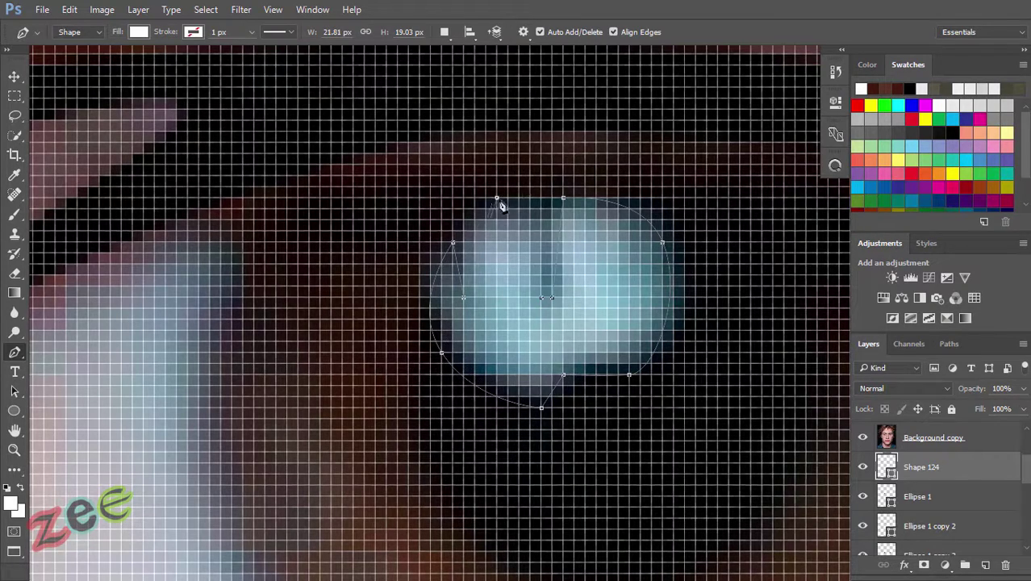
pyautogui.scroll(-3, 545, 315)
pyautogui.scroll(3, 599, 404)
pyautogui.scroll(2, 599, 404)
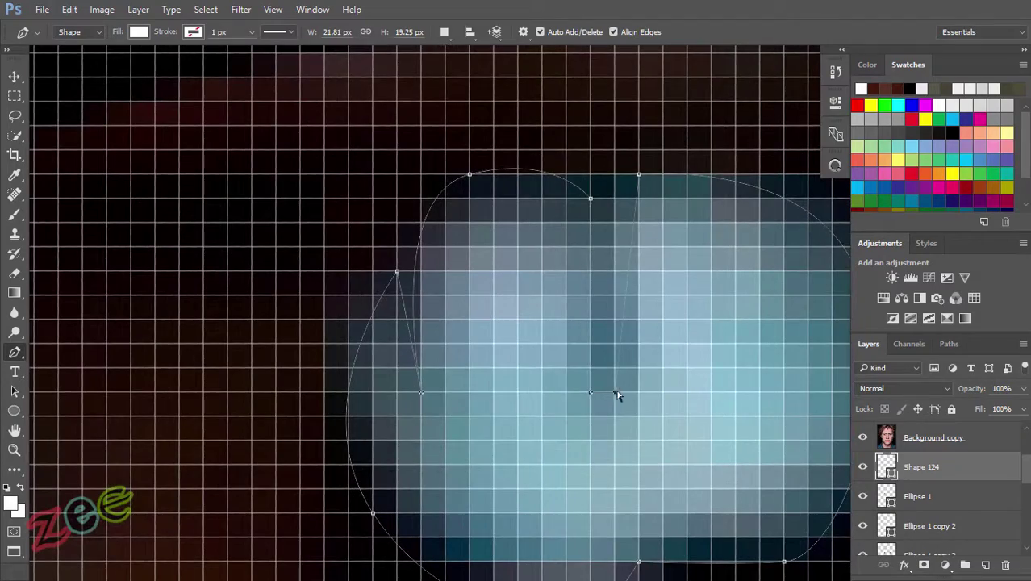
pyautogui.scroll(2, 615, 395)
pyautogui.scroll(-5, 640, 189)
pyautogui.scroll(5, 575, 323)
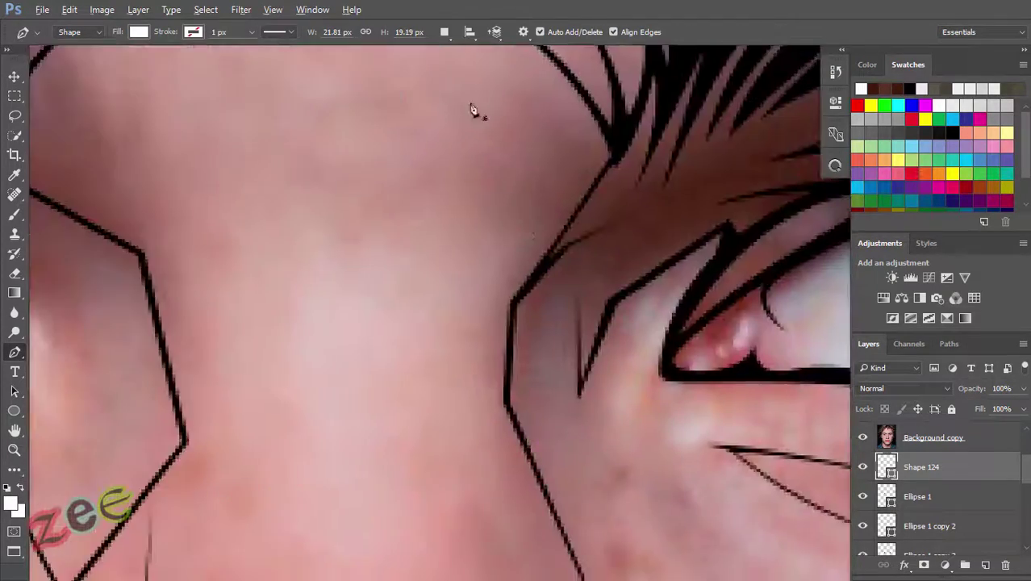
pyautogui.scroll(-4, 645, 179)
pyautogui.scroll(6, 511, 233)
pyautogui.moveTo(618, 160); pyautogui.dragTo(560, 101)
pyautogui.scroll(-2, 411, 165)
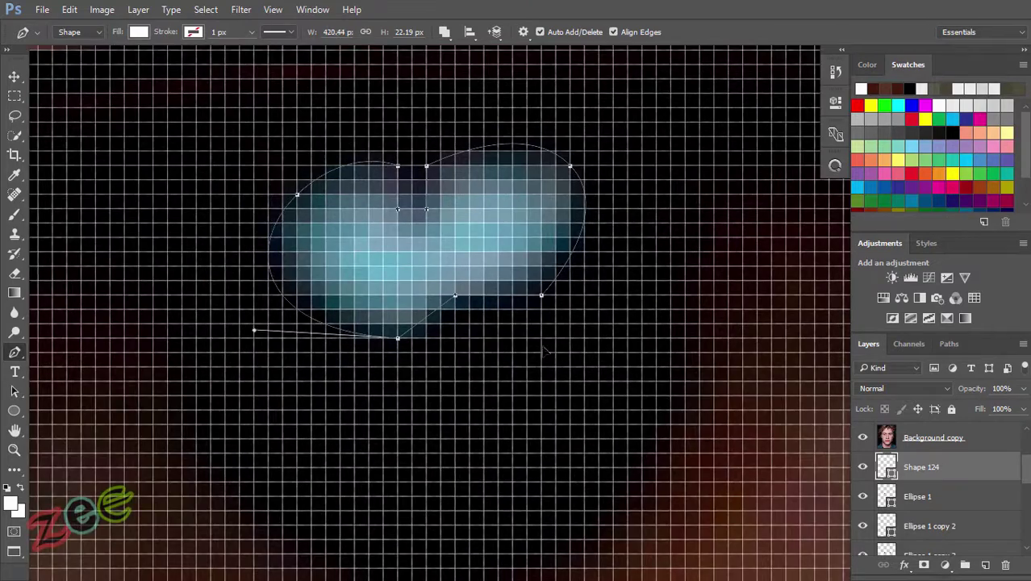
pyautogui.scroll(-4, 266, 326)
pyautogui.scroll(-1, 584, 311)
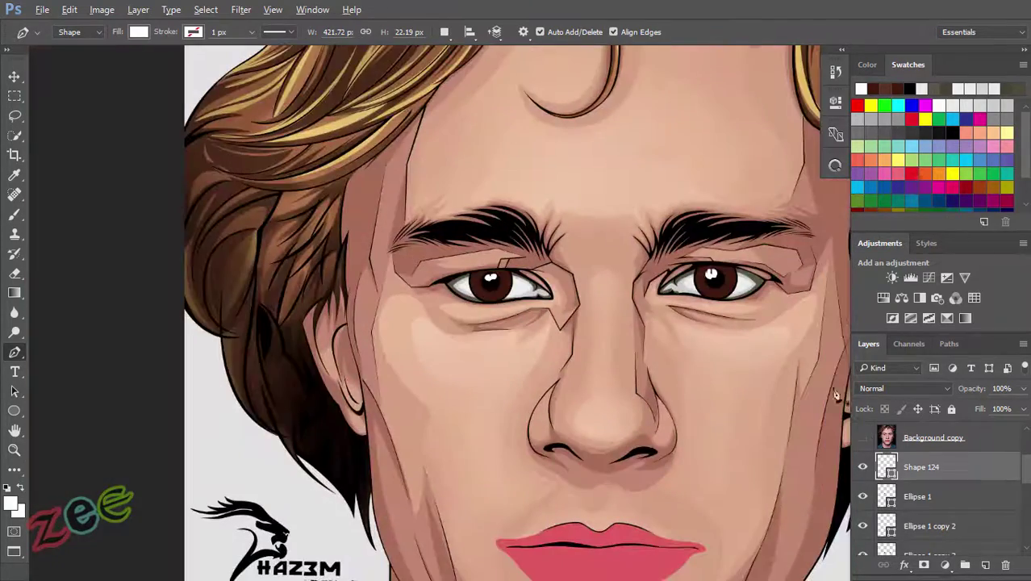
pyautogui.scroll(-1, 749, 345)
pyautogui.scroll(3, 771, 325)
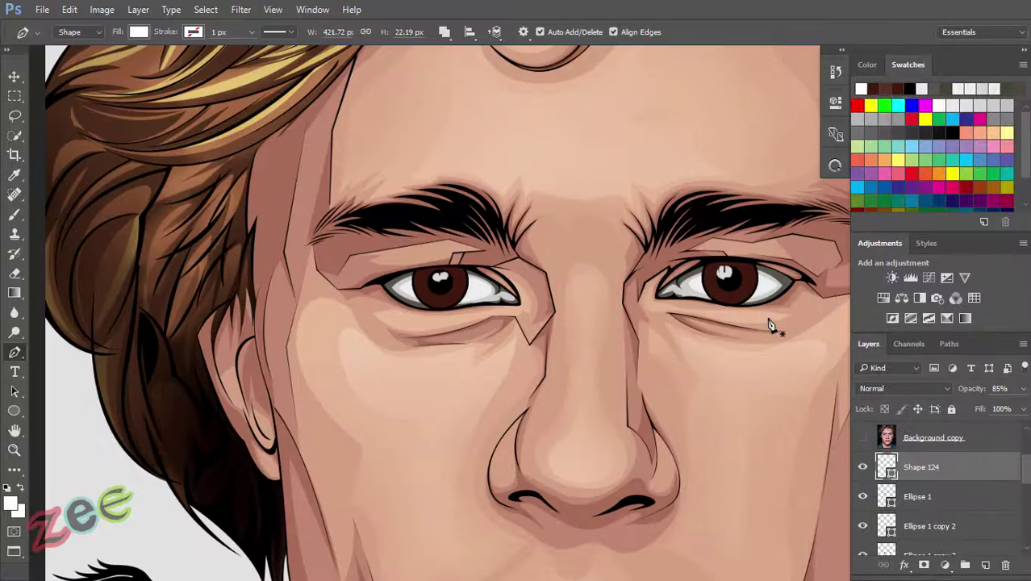
pyautogui.scroll(-2, 936, 485)
# Step: Select the Ellipse 1, Shape 124 and Ellipse 1 copy 3 layers in turn
pyautogui.click(936, 450)
pyautogui.scroll(1, 936, 484)
pyautogui.click(919, 449)
pyautogui.scroll(1, 637, 338)
pyautogui.scroll(1, 676, 416)
pyautogui.click(928, 509)
pyautogui.scroll(1, 472, 142)
pyautogui.scroll(1, 472, 142)
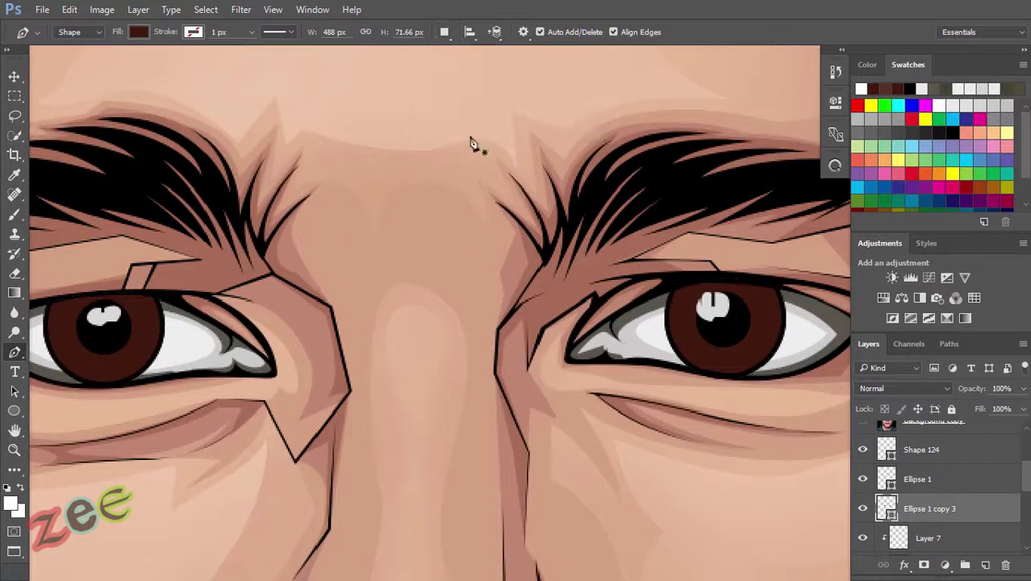
# Step: Finish the first iris shading curve and clip it to the iris layer
pyautogui.scroll(1, 936, 484)
pyautogui.click(861, 455)
pyautogui.scroll(2, 667, 307)
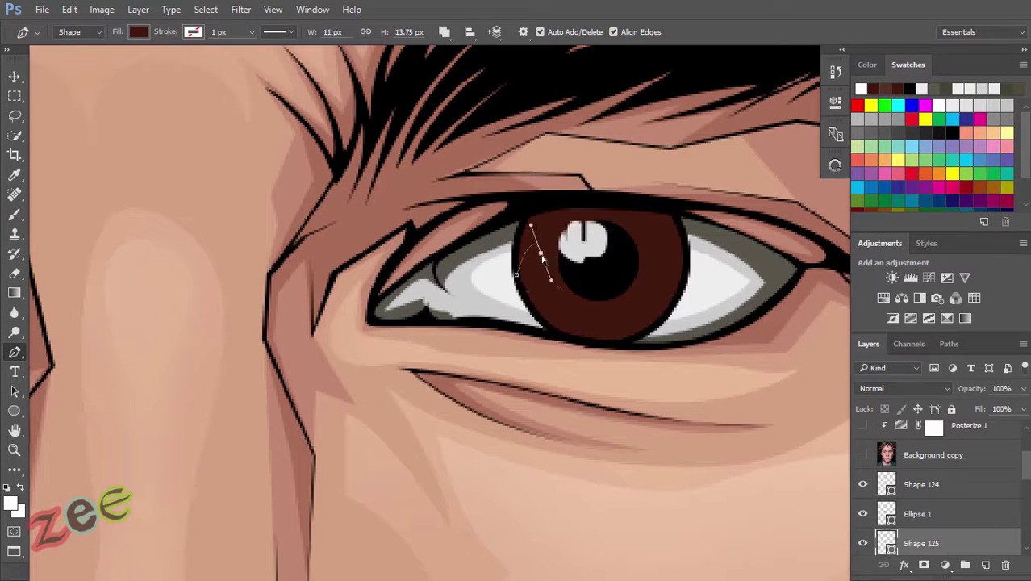
pyautogui.moveTo(565, 393); pyautogui.dragTo(495, 341)
pyautogui.hotkey('ctrl', 'alt', 'g')
pyautogui.scroll(-1, 762, 265)
pyautogui.scroll(2, 487, 287)
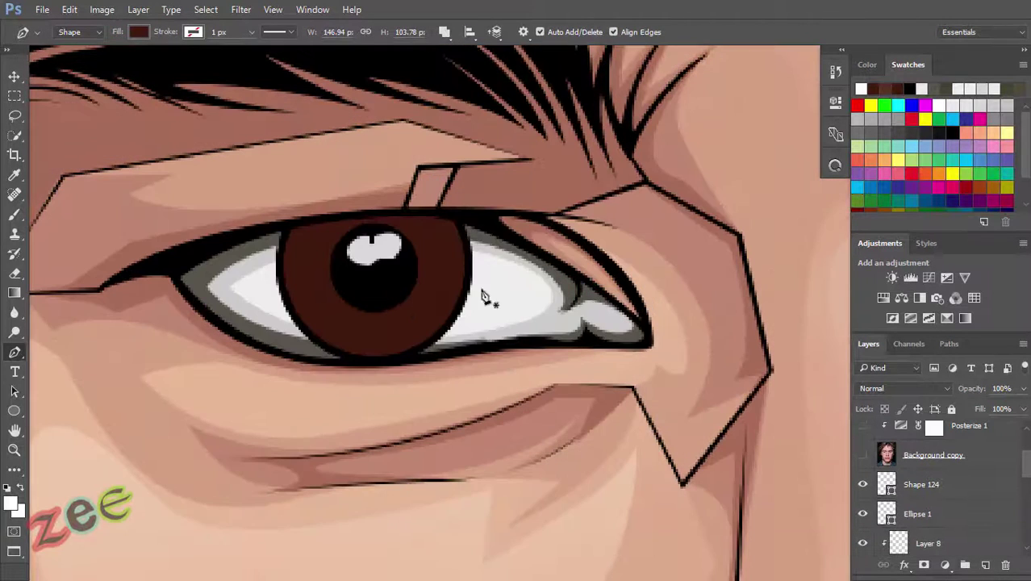
# Step: Draw a second curved shading path across the iris
pyautogui.moveTo(336, 347); pyautogui.dragTo(423, 385)
pyautogui.click(197, 270)
pyautogui.moveTo(366, 171); pyautogui.dragTo(496, 207)
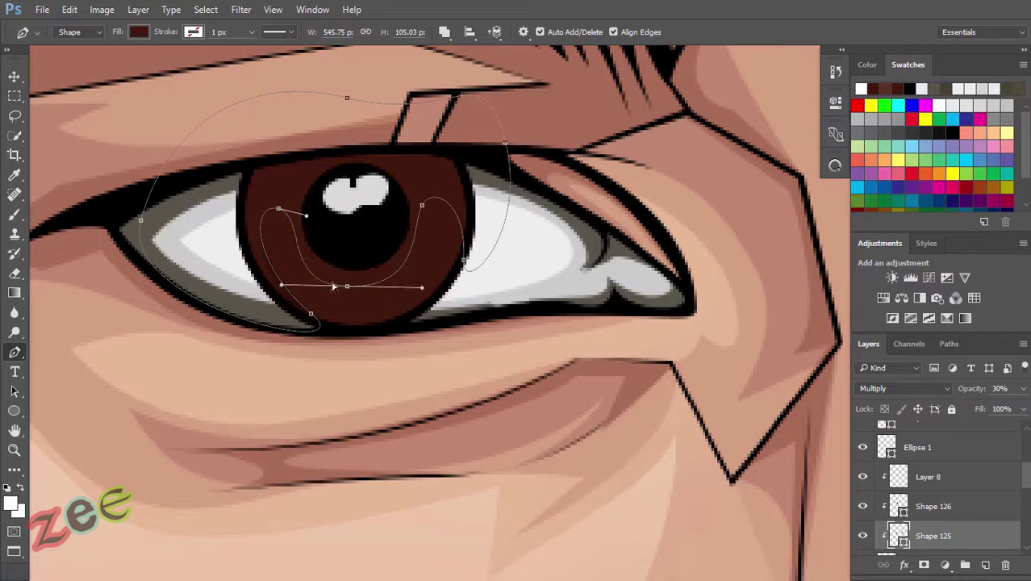
pyautogui.moveTo(333, 286); pyautogui.dragTo(291, 284)
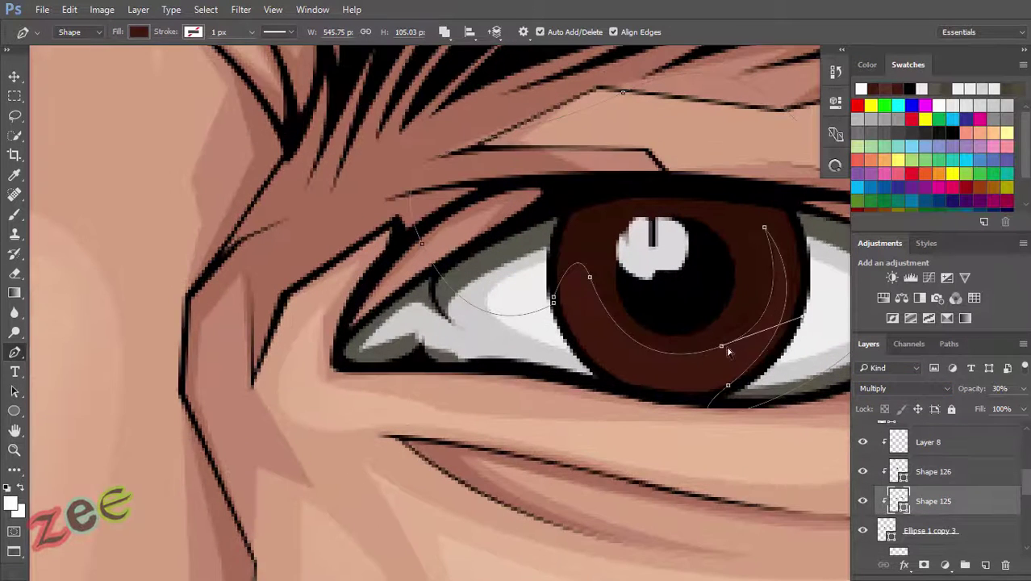
pyautogui.moveTo(727, 385); pyautogui.dragTo(839, 302)
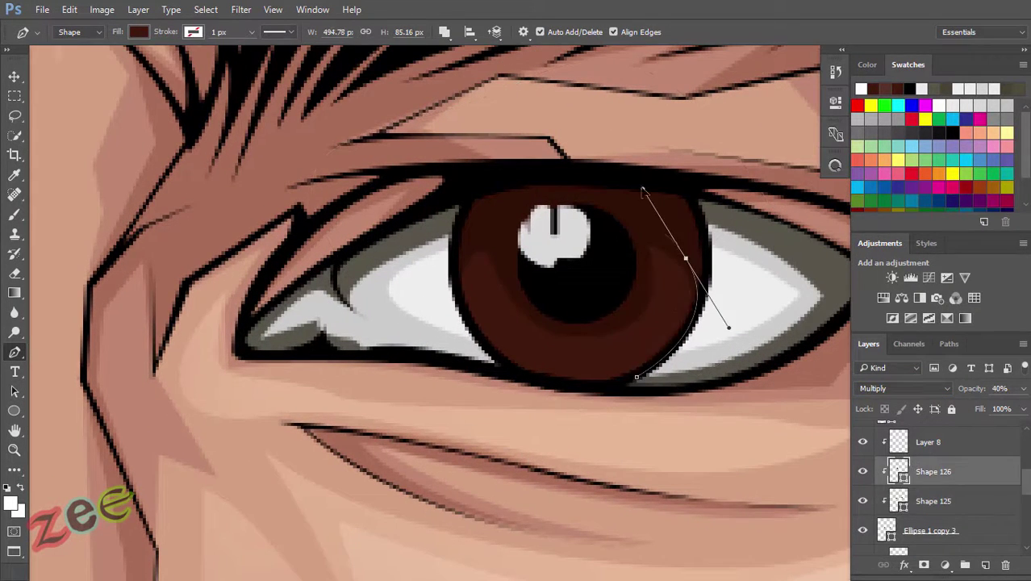
# Step: Draw a crescent shading shape under the pupil
pyautogui.moveTo(633, 311); pyautogui.dragTo(597, 323)
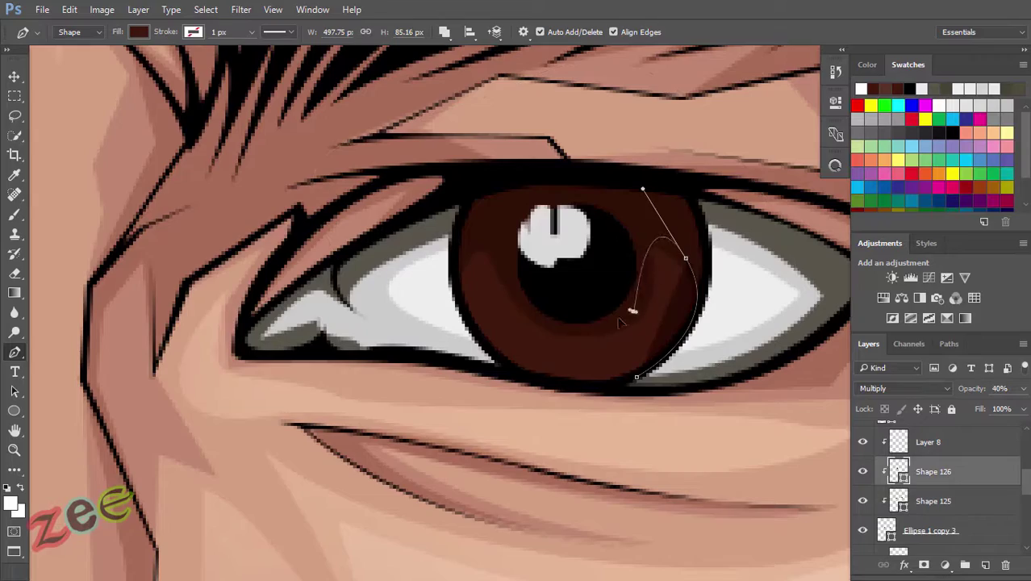
pyautogui.click(511, 291)
pyautogui.click(488, 343)
pyautogui.click(396, 235)
pyautogui.click(627, 112)
pyautogui.moveTo(734, 370); pyautogui.dragTo(685, 426)
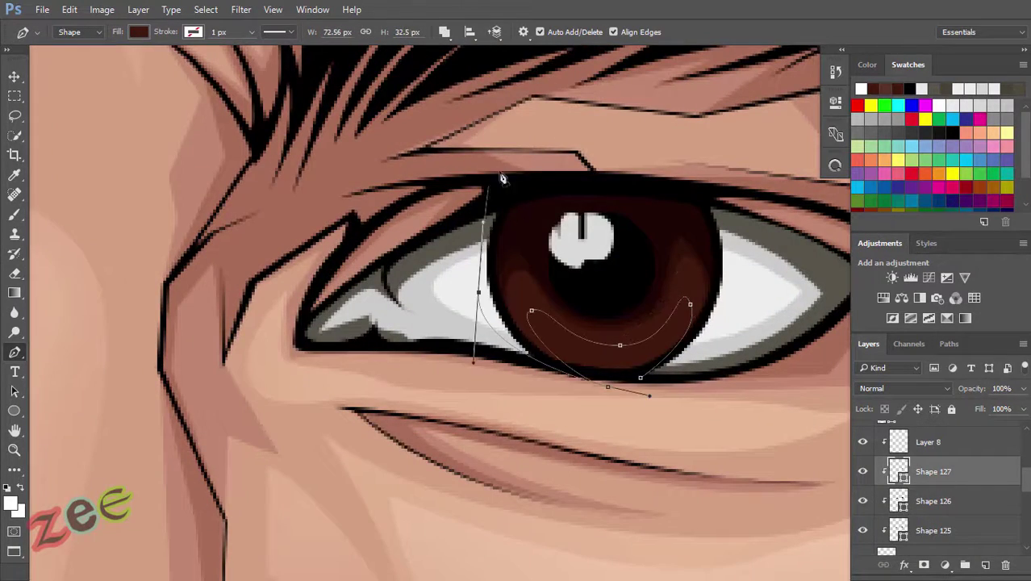
pyautogui.moveTo(496, 434); pyautogui.dragTo(499, 403)
pyautogui.click(631, 137)
pyautogui.click(801, 327)
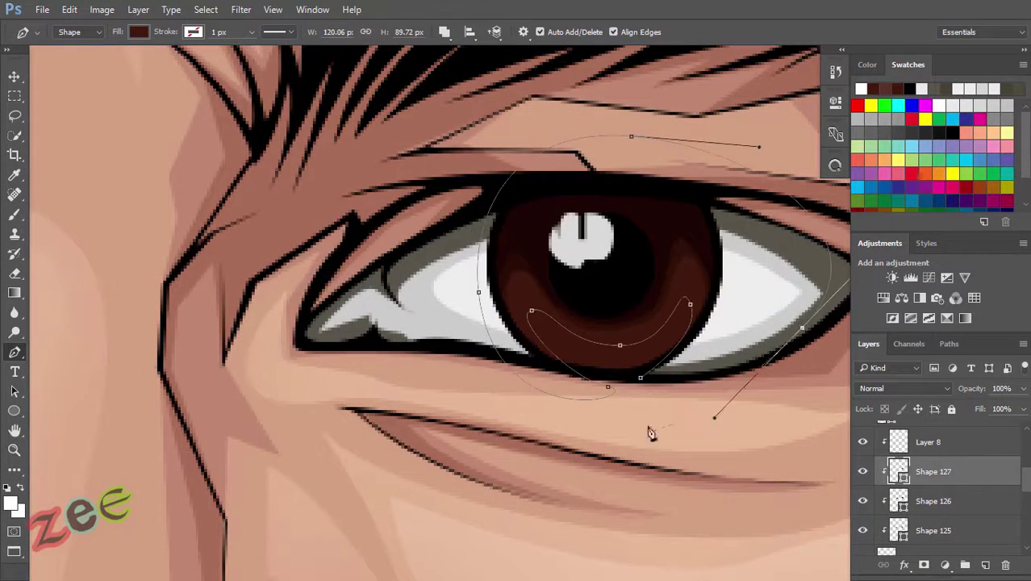
# Step: Try Darker Color, Color Dodge and Overlay, then set the shading to Multiply at 30% opacity
pyautogui.click(907, 390)
pyautogui.click(888, 160)
pyautogui.click(887, 388)
pyautogui.click(897, 201)
pyautogui.click(891, 388)
pyautogui.click(911, 214)
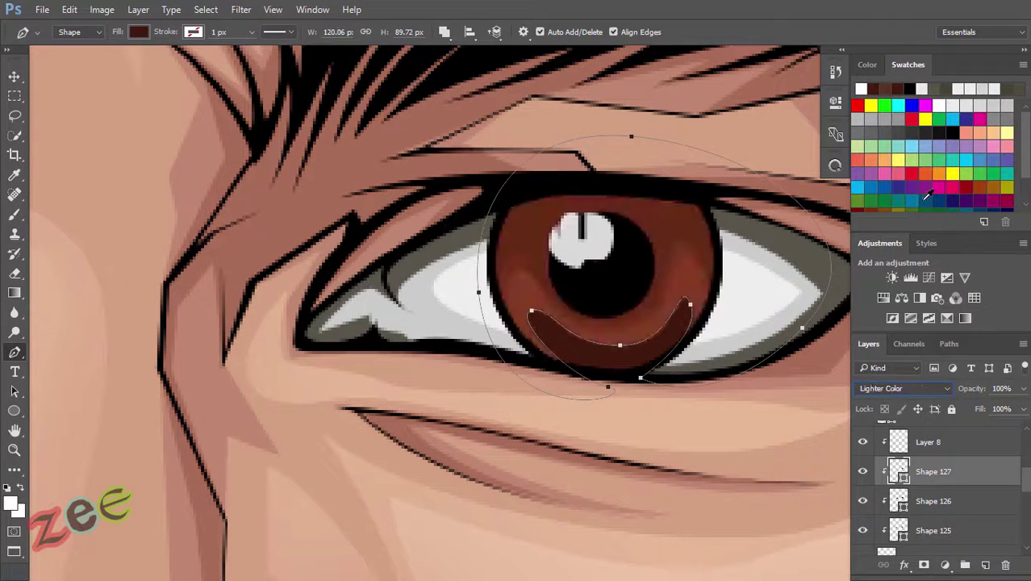
pyautogui.hotkey('shift', 'alt', 'm')
pyautogui.press('3')
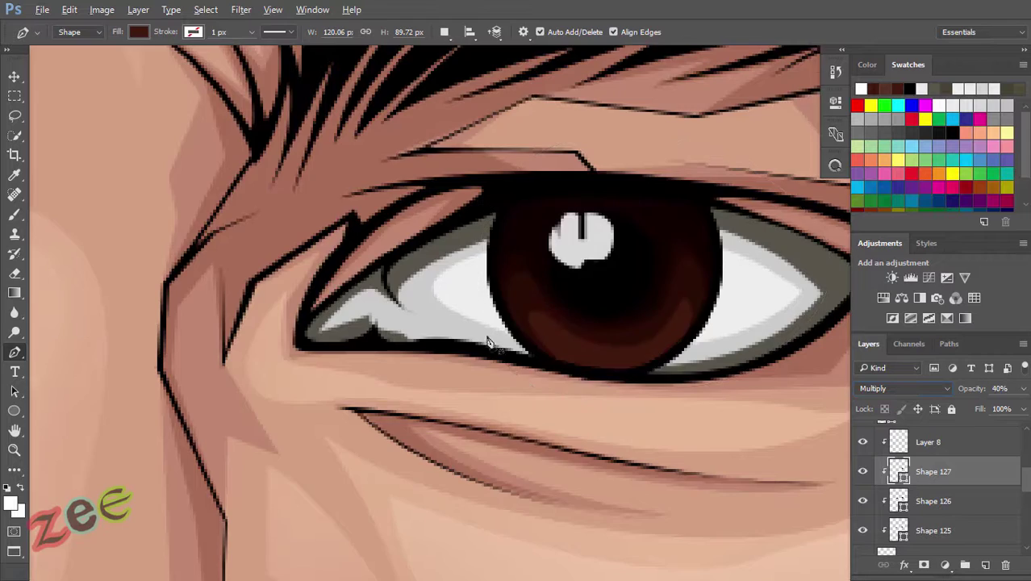
pyautogui.hotkey('ctrl', '-')
pyautogui.hotkey('ctrl', '-')
# Step: Delete the unwanted shading shape and draw a new curved shape along the lower iris
pyautogui.scroll(2, 573, 295)
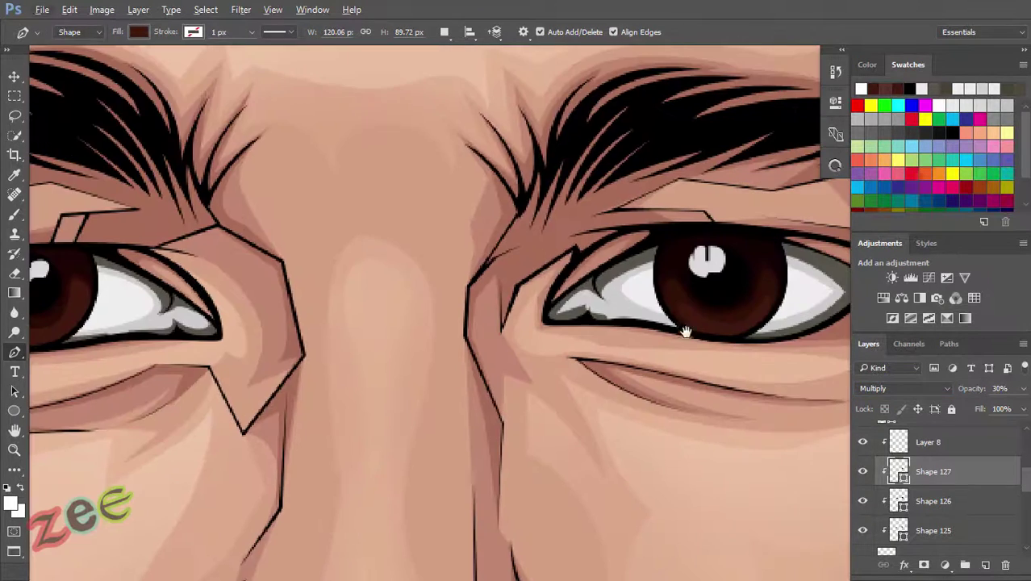
pyautogui.press('Delete')
pyautogui.scroll(2, 748, 323)
pyautogui.scroll(1, 748, 323)
pyautogui.click(593, 356)
pyautogui.moveTo(536, 349); pyautogui.dragTo(517, 347)
pyautogui.moveTo(477, 271); pyautogui.dragTo(491, 219)
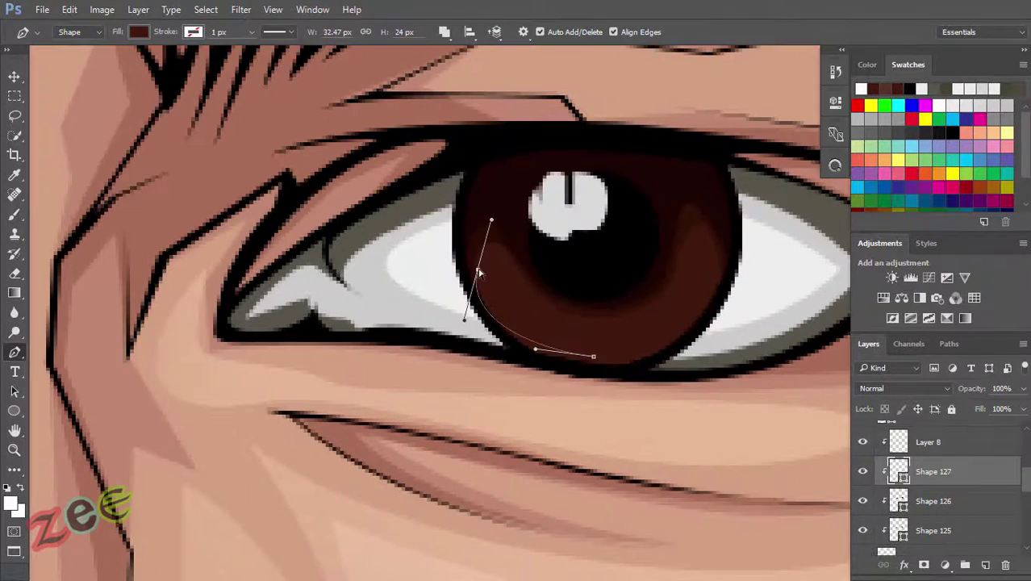
# Step: Set the new shading shape to Screen blending and compare it against the reference photo
pyautogui.click(903, 388)
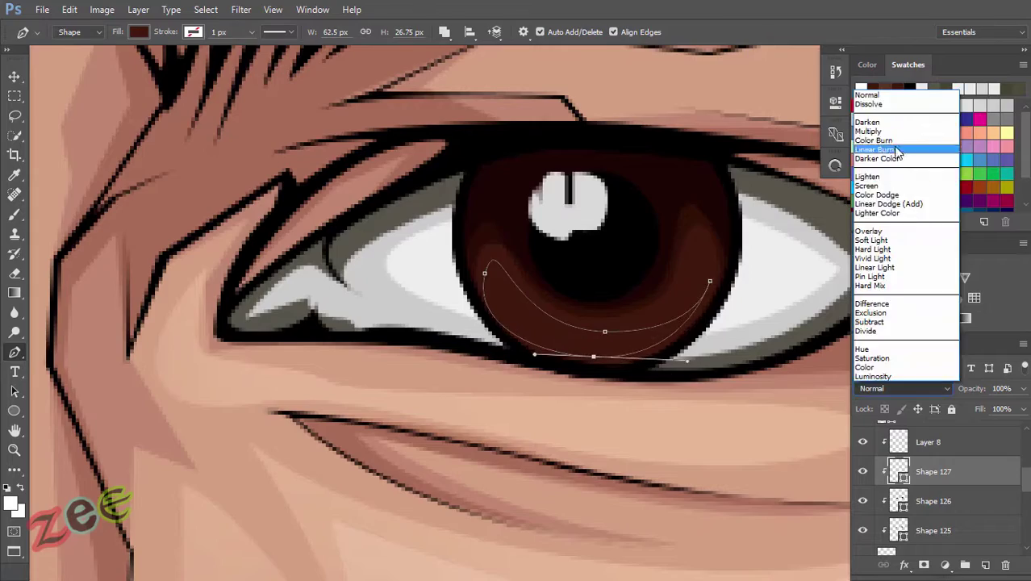
pyautogui.click(875, 176)
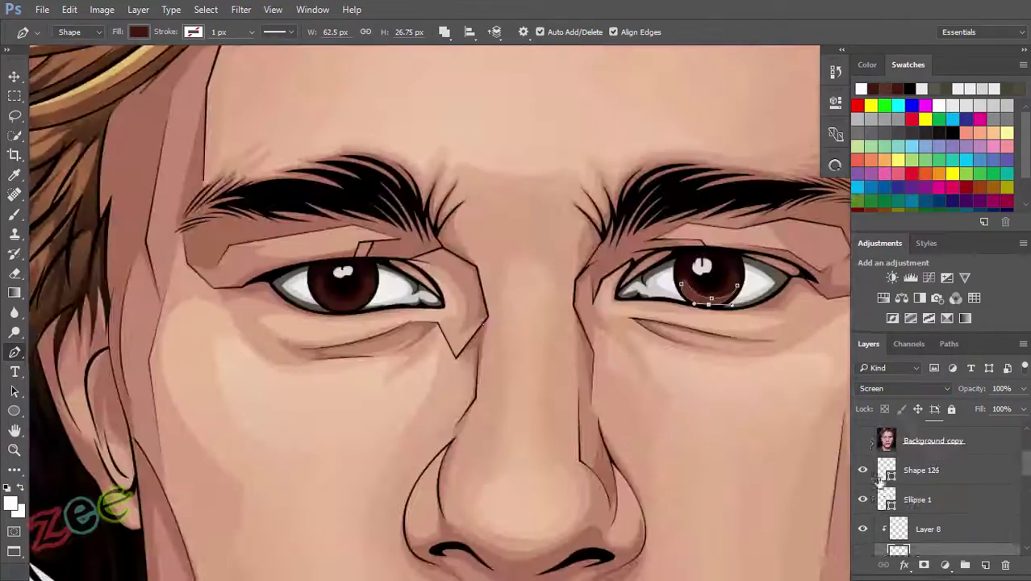
pyautogui.click(862, 440)
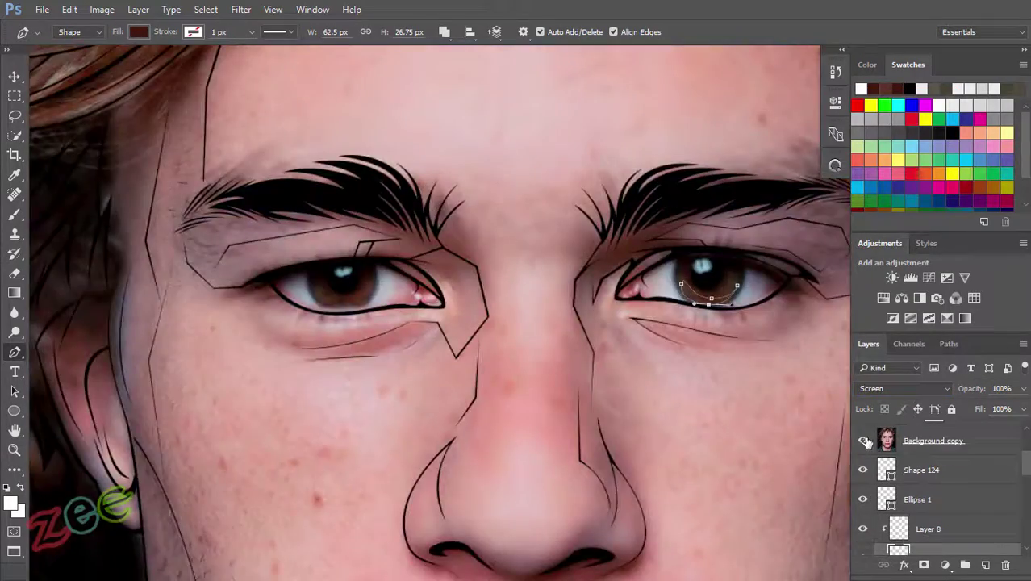
pyautogui.scroll(3, 386, 277)
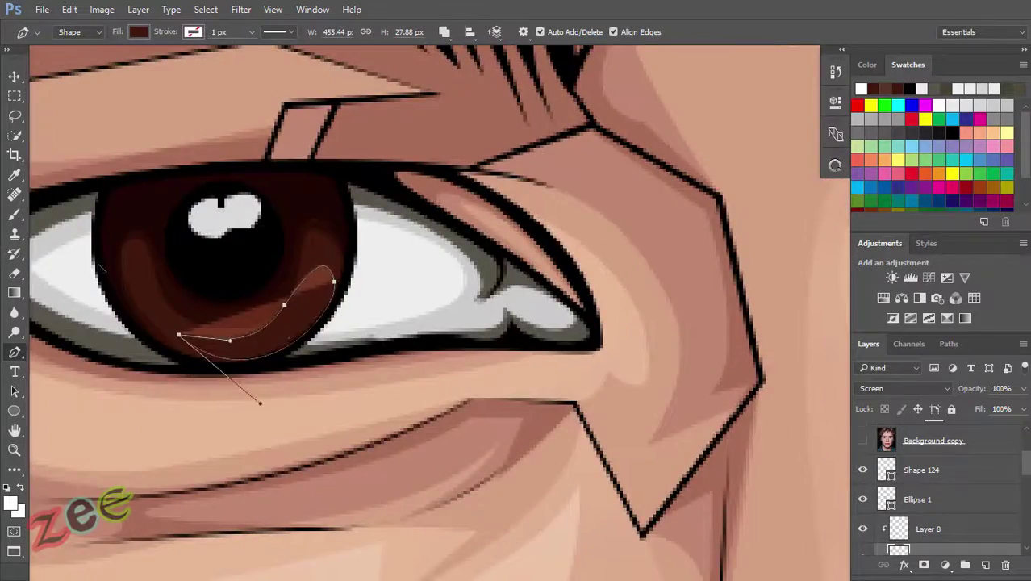
pyautogui.scroll(-3, 396, 421)
pyautogui.scroll(3, 710, 396)
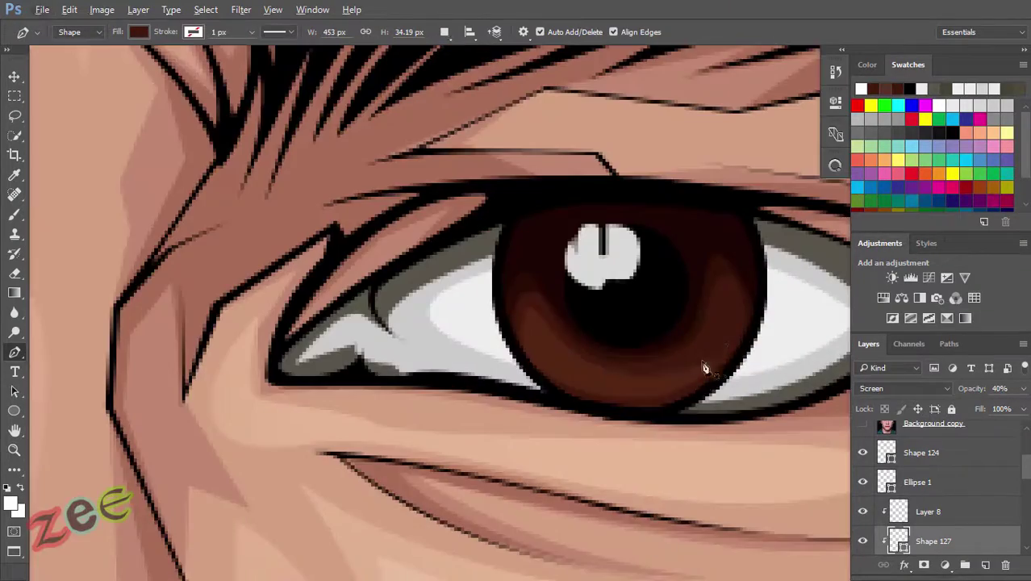
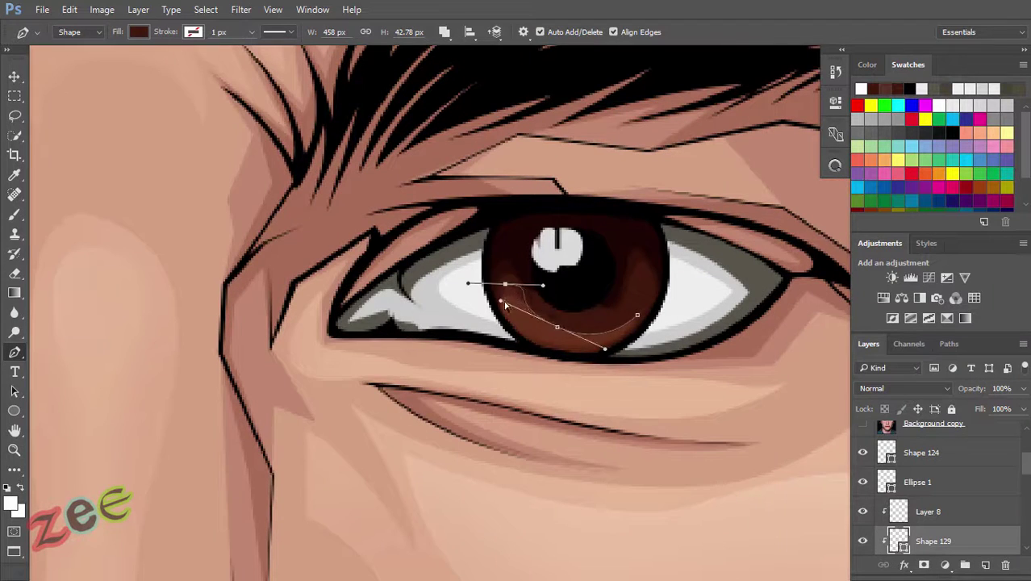
# Step: Reshape the iris shadow curve and group the eye shapes into a folder named eye
pyautogui.moveTo(556, 412); pyautogui.dragTo(552, 325)
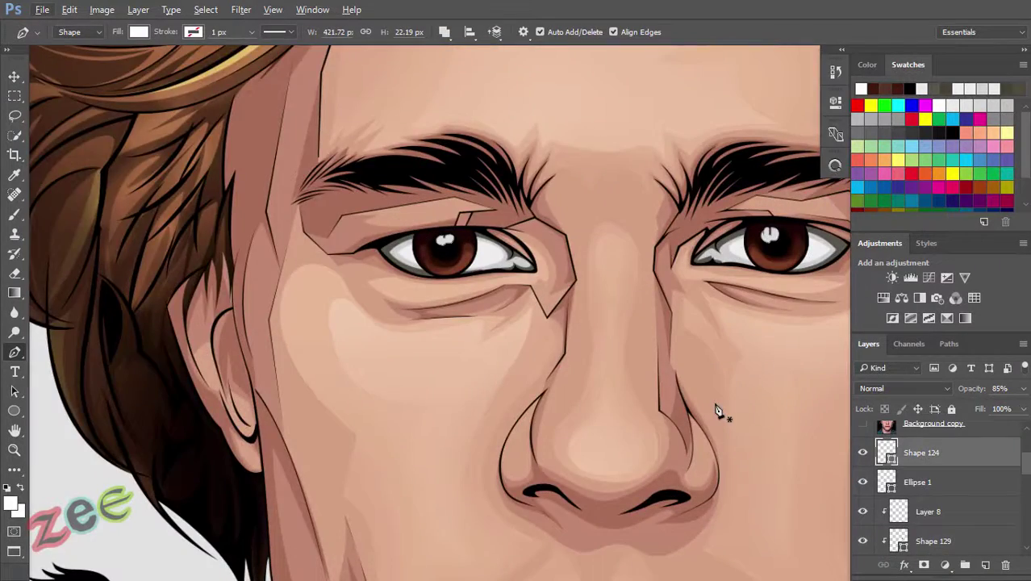
pyautogui.hotkey('ctrl', '0')
pyautogui.scroll(-3, 967, 506)
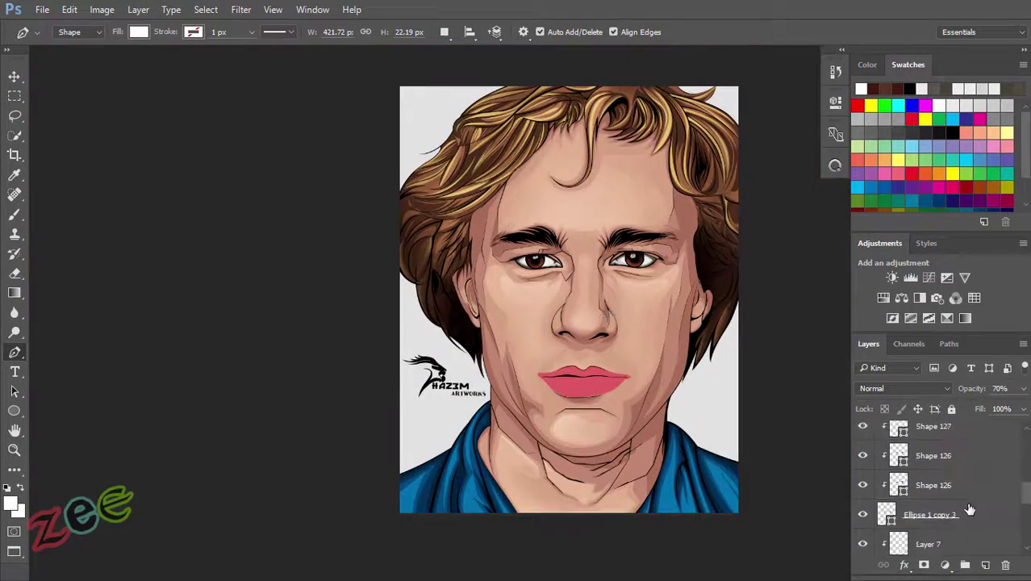
pyautogui.scroll(-5, 968, 506)
pyautogui.click(942, 482)
pyautogui.hotkey('ctrl', 'g')
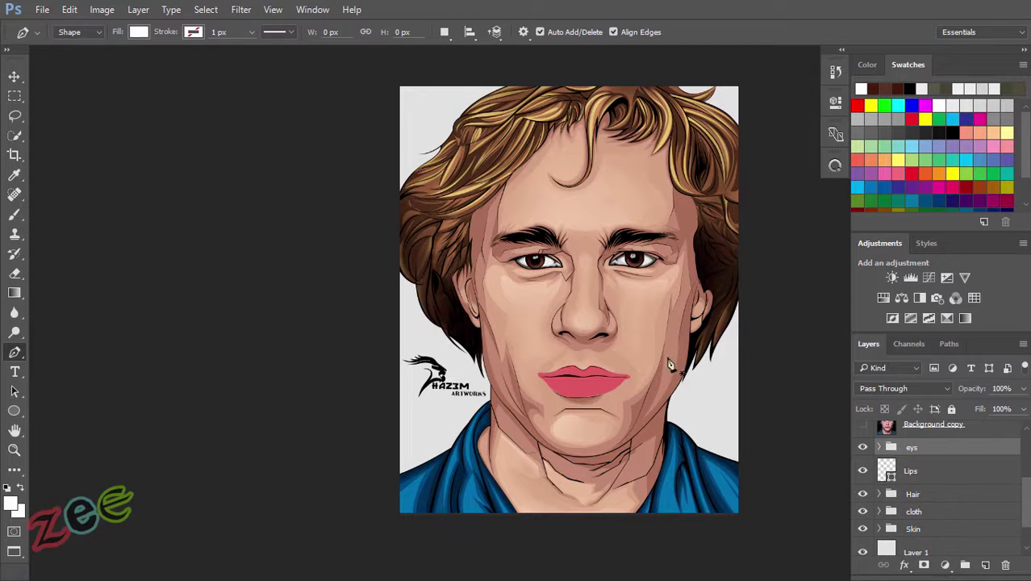
# Step: Move the reference photo below the eye folder, make it visible, and zoom in on the lips
pyautogui.hotkey('ctrl', '+')
pyautogui.hotkey('ctrl', '+')
pyautogui.hotkey('ctrl', '0')
pyautogui.scroll(2, 920, 454)
pyautogui.moveTo(920, 454); pyautogui.dragTo(869, 489)
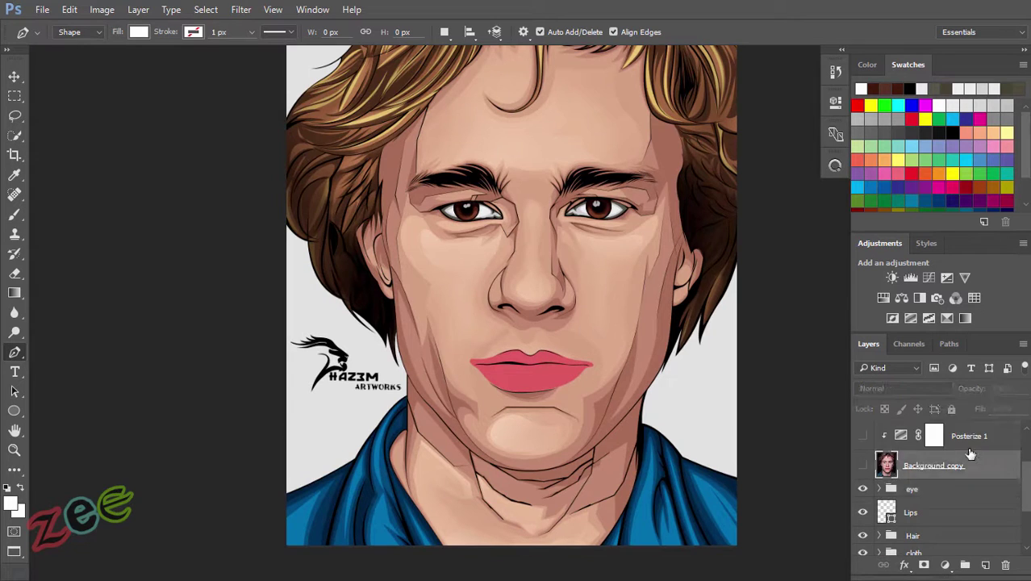
pyautogui.hotkey('ctrl', '+')
pyautogui.hotkey('ctrl', '+')
pyautogui.click(863, 483)
pyautogui.scroll(3, 564, 339)
pyautogui.hotkey('alt', '[')
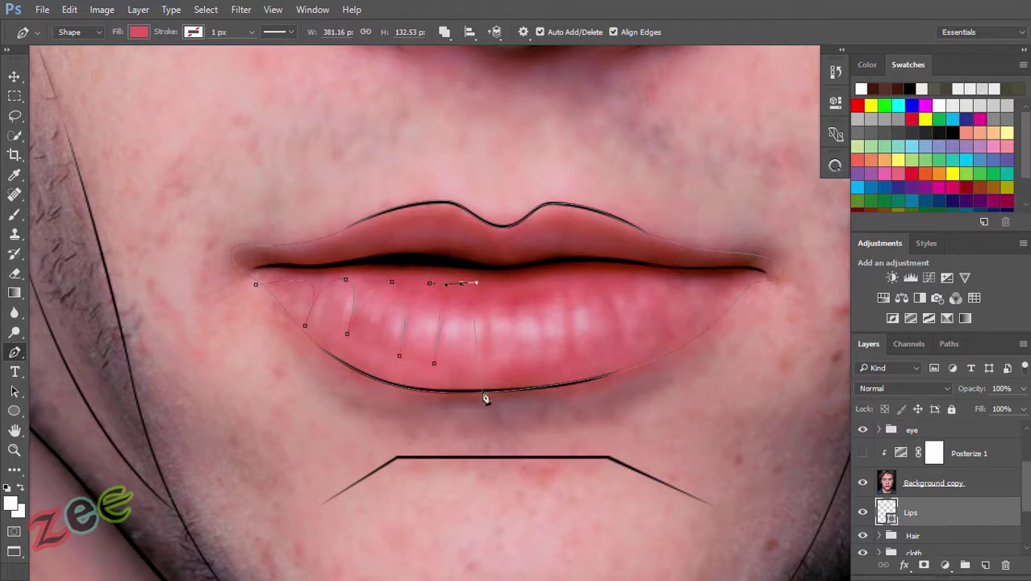
# Step: Trace a curve along the lower lip and add a new layer clipped to the lips
pyautogui.scroll(1, 351, 311)
pyautogui.moveTo(355, 300); pyautogui.dragTo(465, 296)
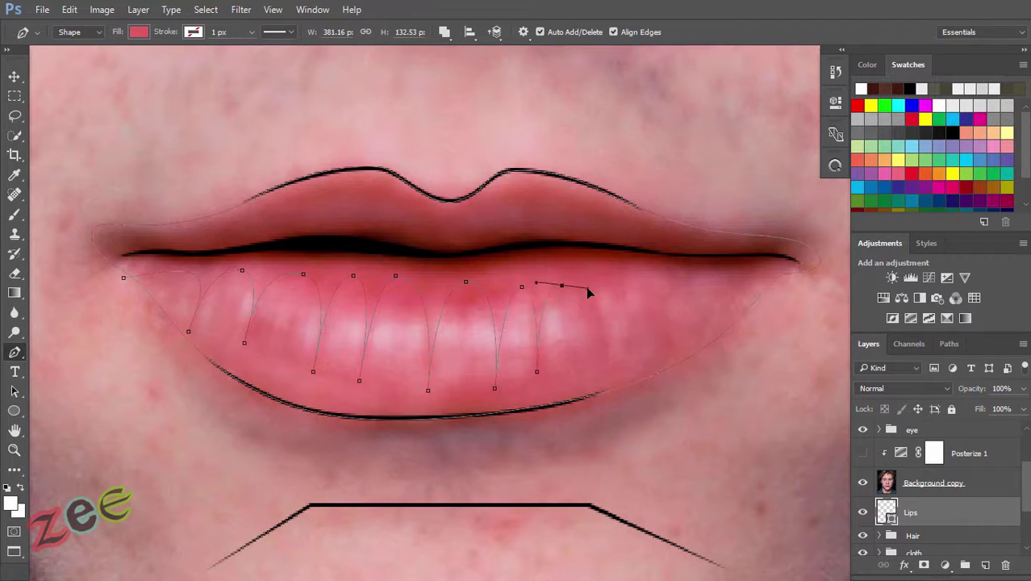
pyautogui.moveTo(586, 293); pyautogui.dragTo(466, 342)
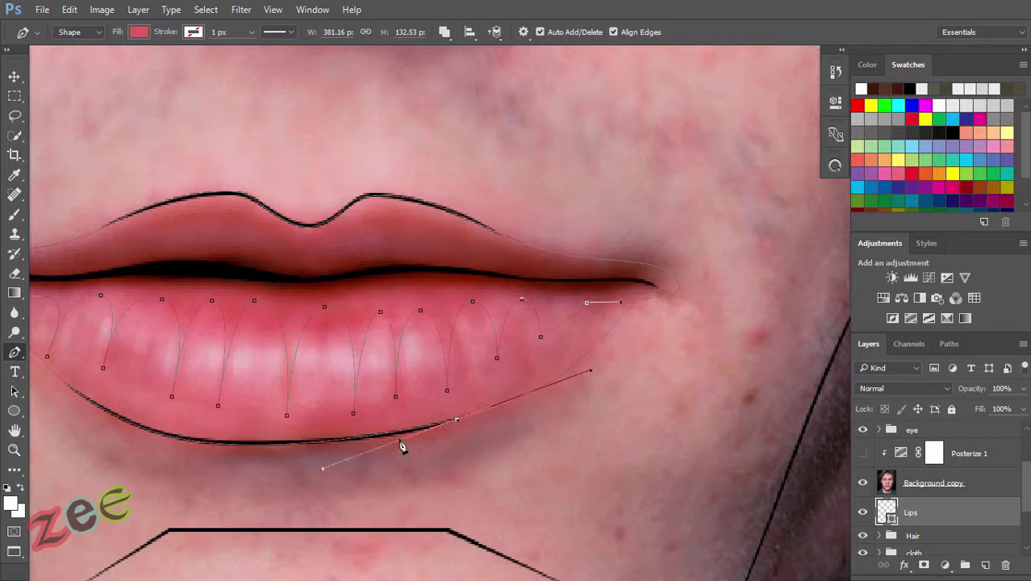
pyautogui.hotkey('ctrl', 'j')
pyautogui.doubleClick(953, 513)
pyautogui.press('Escape')
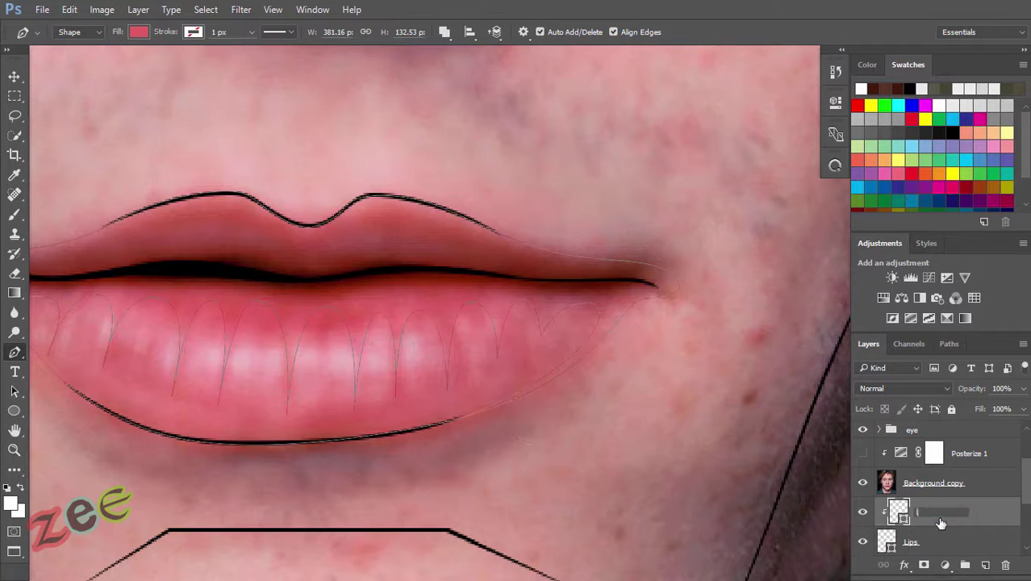
pyautogui.write('layer')
pyautogui.press('Return')
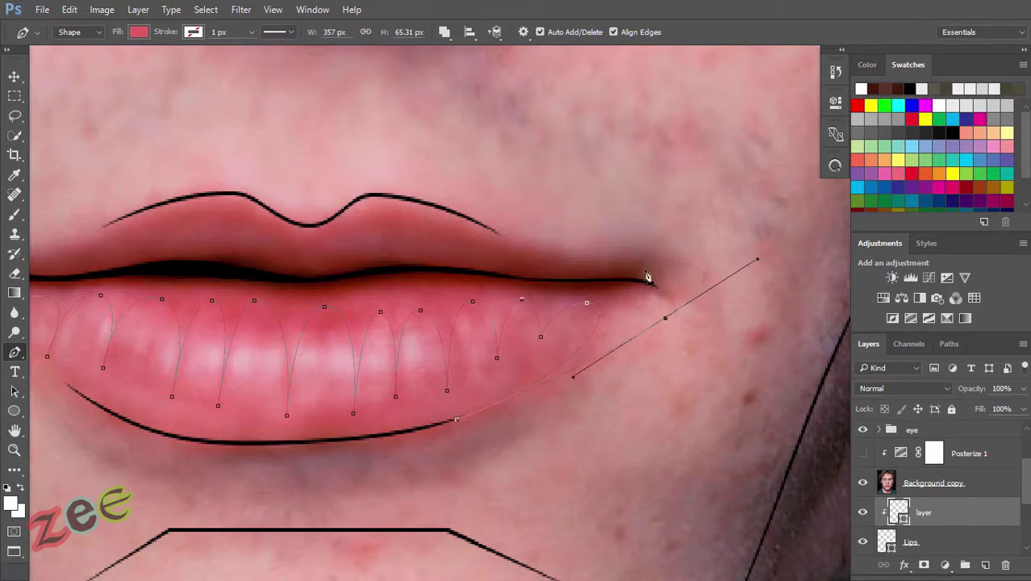
# Step: Add curved points at the lip corner, show the posterized photo, and begin Shape 130's path
pyautogui.moveTo(418, 247); pyautogui.dragTo(629, 220)
pyautogui.moveTo(245, 242); pyautogui.dragTo(159, 251)
pyautogui.moveTo(86, 240); pyautogui.dragTo(71, 300)
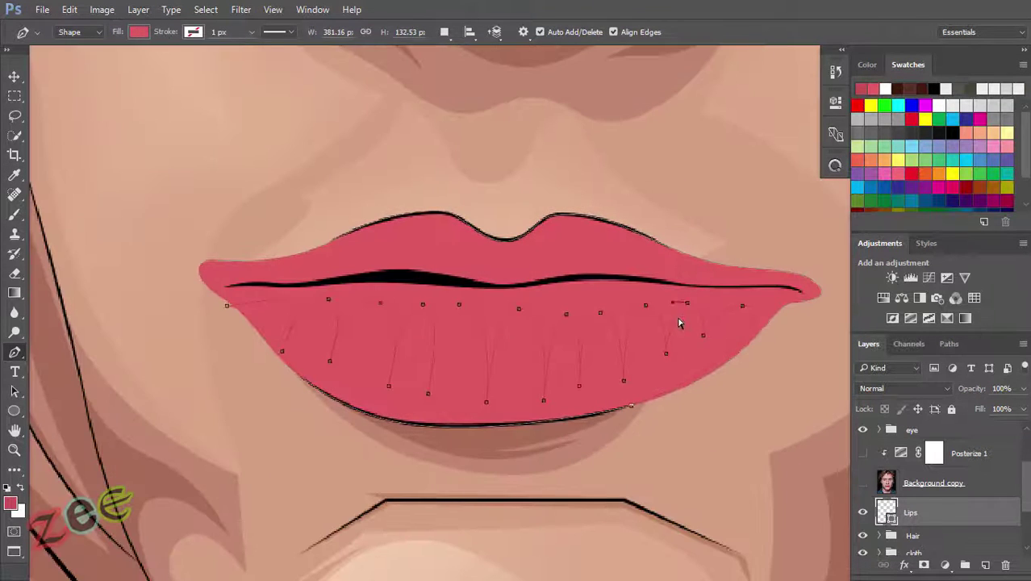
pyautogui.click(863, 482)
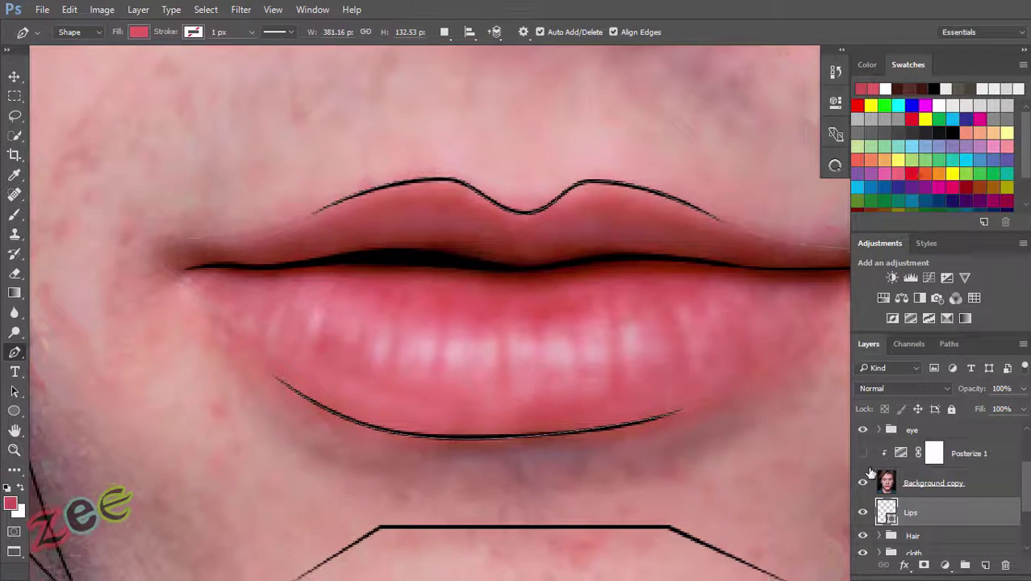
pyautogui.click(862, 453)
pyautogui.click(141, 260)
pyautogui.moveTo(245, 277); pyautogui.dragTo(324, 264)
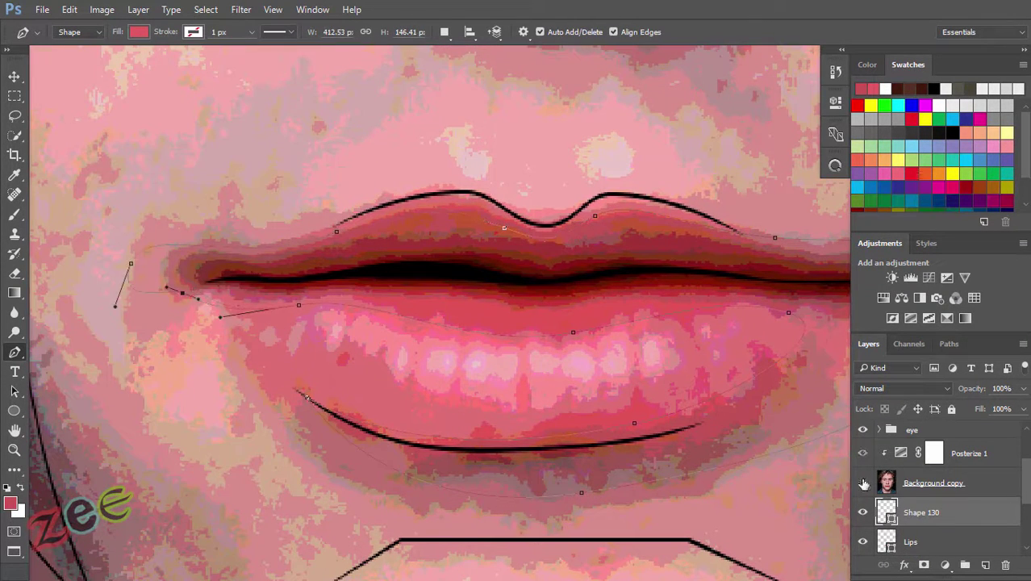
# Step: Hide the reference photo and trace an outline around the whole mouth from corner to corner
pyautogui.click(863, 483)
pyautogui.scroll(3, 718, 323)
pyautogui.hotkey('ctrl', 'alt', 'shift', 'n')
pyautogui.scroll(2, 585, 392)
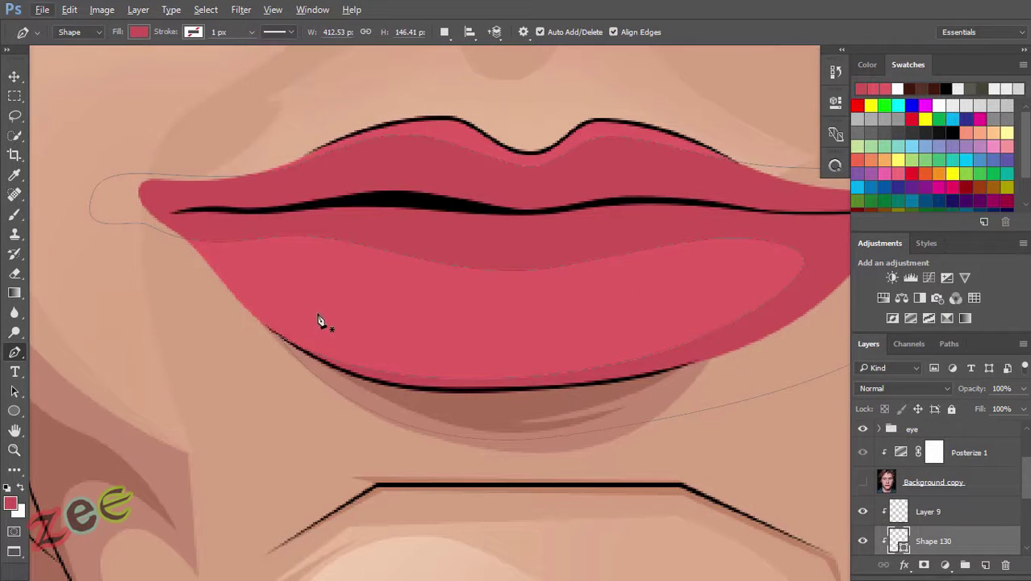
pyautogui.moveTo(573, 381); pyautogui.dragTo(775, 348)
pyautogui.moveTo(757, 289); pyautogui.dragTo(788, 264)
pyautogui.moveTo(158, 272); pyautogui.dragTo(80, 267)
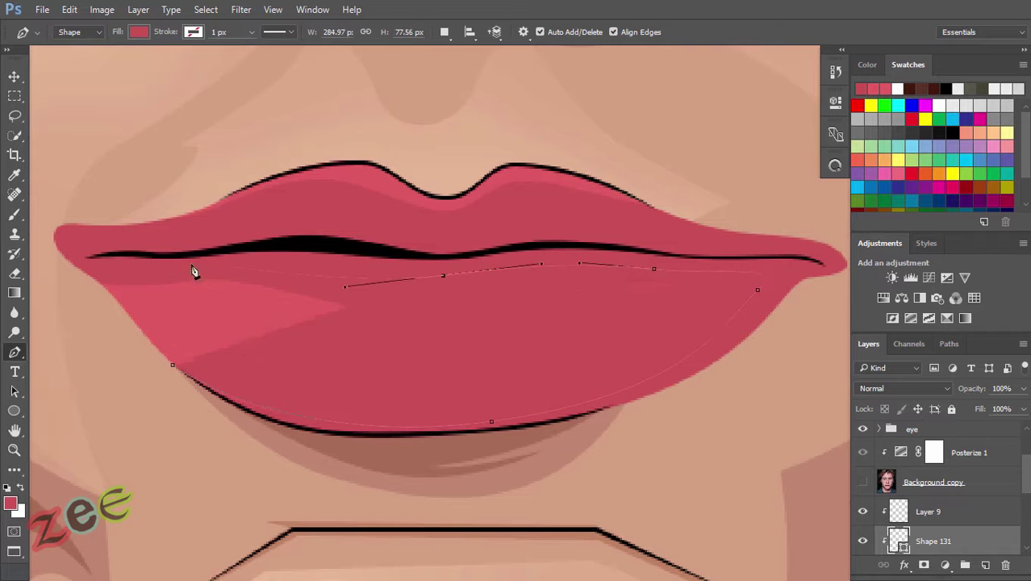
pyautogui.click(374, 204)
pyautogui.click(495, 199)
pyautogui.click(676, 227)
pyautogui.click(841, 243)
pyautogui.click(798, 320)
pyautogui.moveTo(172, 364); pyautogui.dragTo(266, 553)
# Step: Darken the lip shading shape's fill colour
pyautogui.hotkey('ctrl', '-')
pyautogui.hotkey('ctrl', '-')
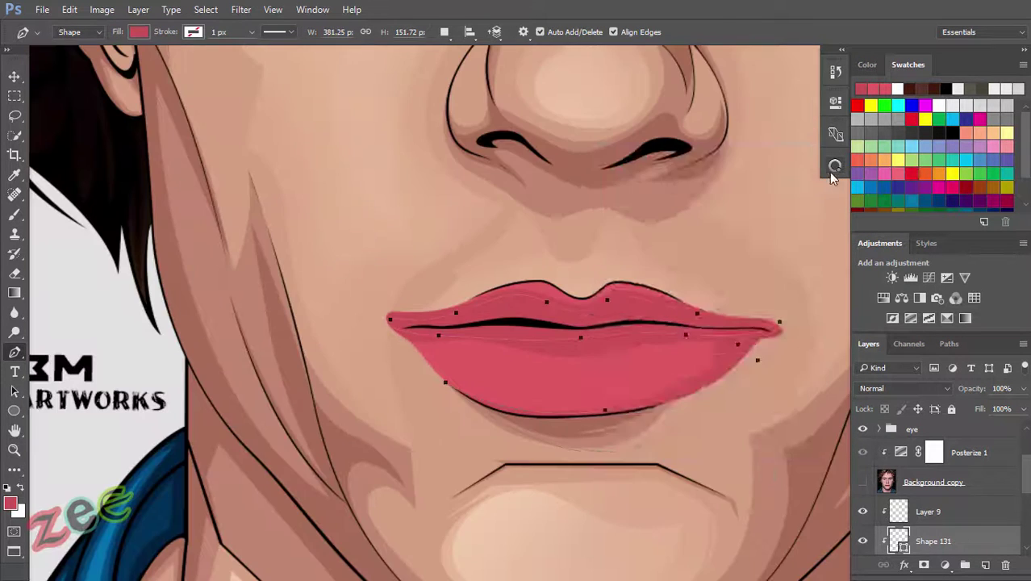
pyautogui.click(835, 166)
pyautogui.scroll(5, 533, 330)
pyautogui.scroll(-2, 534, 330)
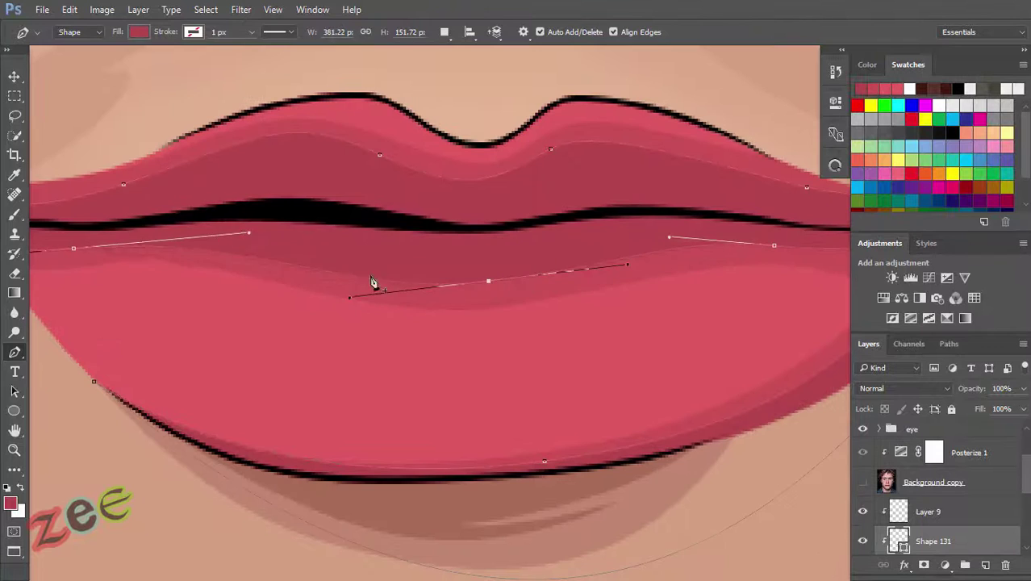
pyautogui.scroll(-1, 568, 260)
pyautogui.scroll(-5, 591, 318)
pyautogui.scroll(3, 591, 318)
pyautogui.scroll(2, 591, 319)
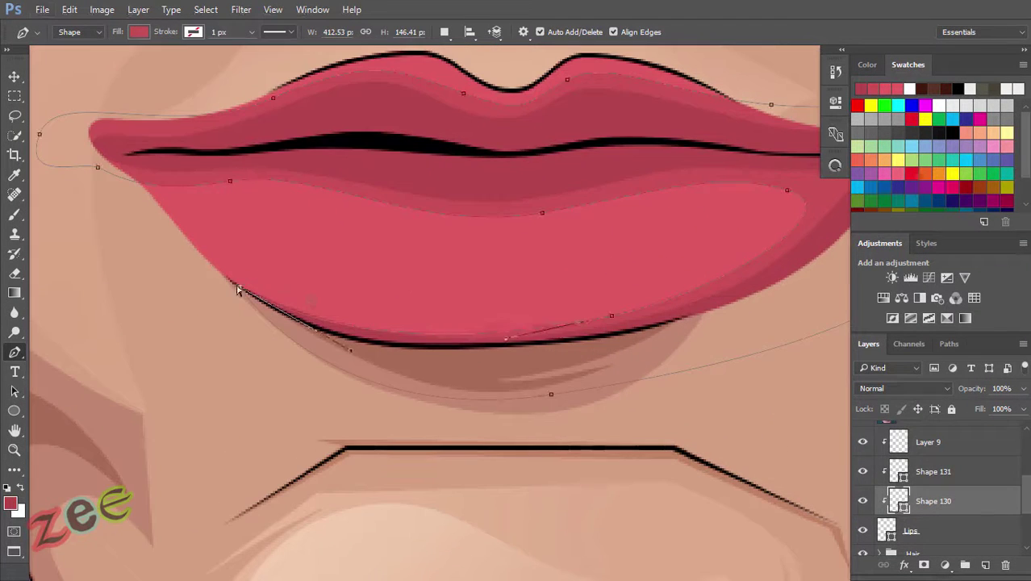
pyautogui.scroll(-1, 787, 198)
pyautogui.scroll(-1, 625, 437)
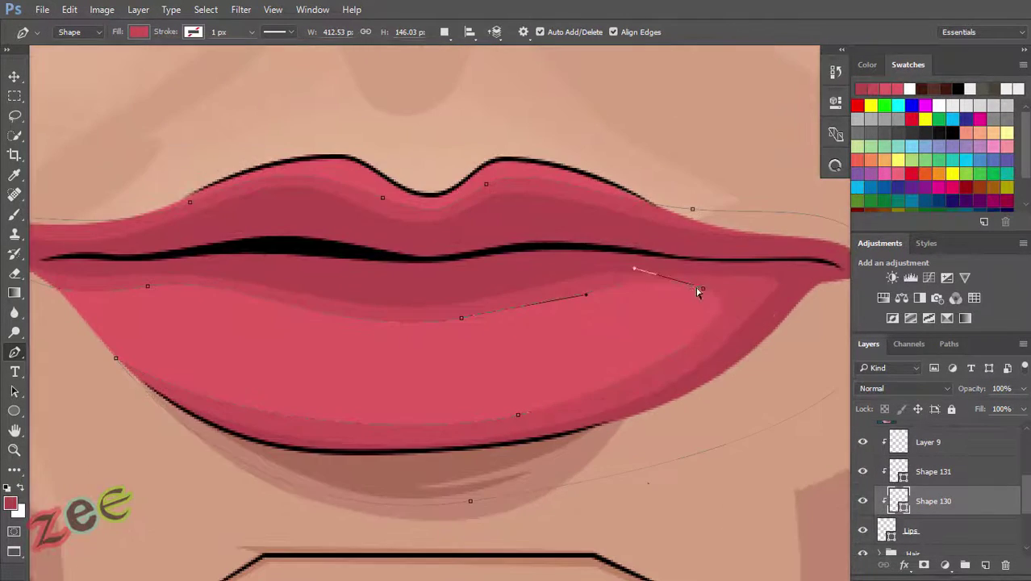
pyautogui.scroll(-2, 690, 287)
pyautogui.scroll(-1, 648, 460)
pyautogui.scroll(1, 592, 491)
pyautogui.scroll(1, 559, 438)
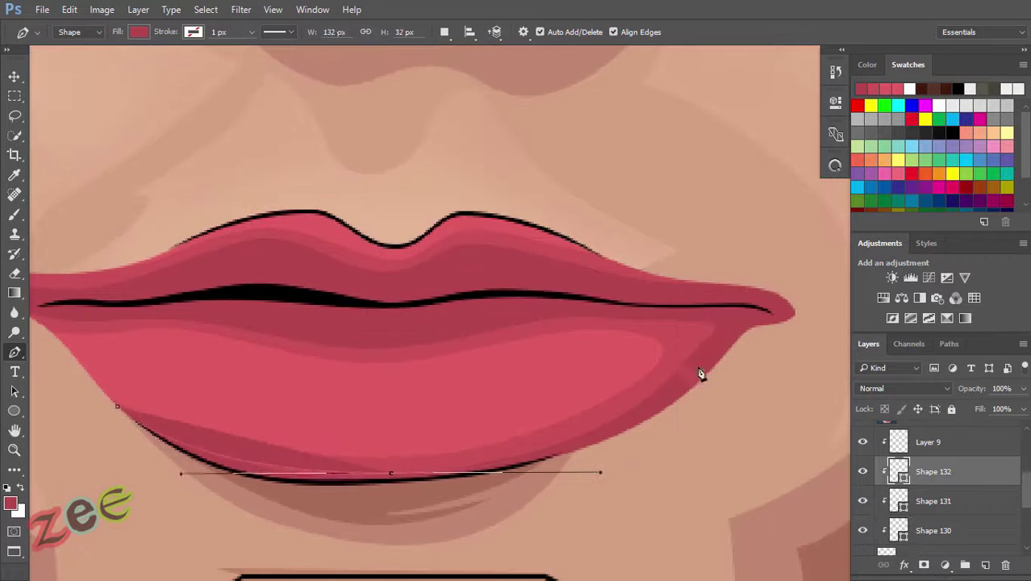
# Step: Start a second darker-filled shape from the right lip corner along the lower lip
pyautogui.click(710, 311)
pyautogui.click(668, 306)
pyautogui.scroll(1, 668, 305)
pyautogui.moveTo(497, 305); pyautogui.dragTo(430, 295)
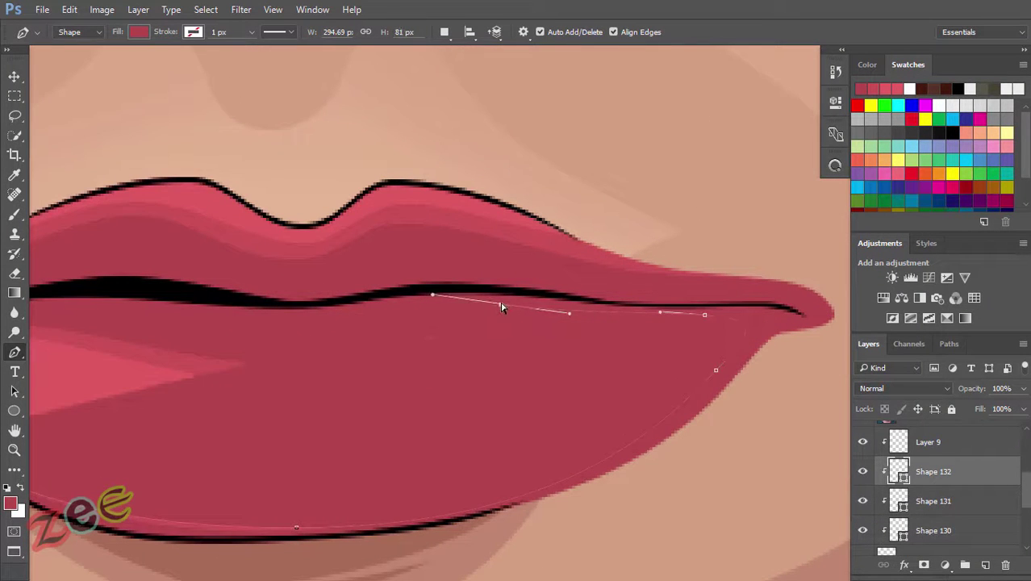
pyautogui.click(835, 165)
pyautogui.click(686, 396)
pyautogui.press('0')
pyautogui.press('0')
pyautogui.moveTo(507, 314); pyautogui.dragTo(591, 303)
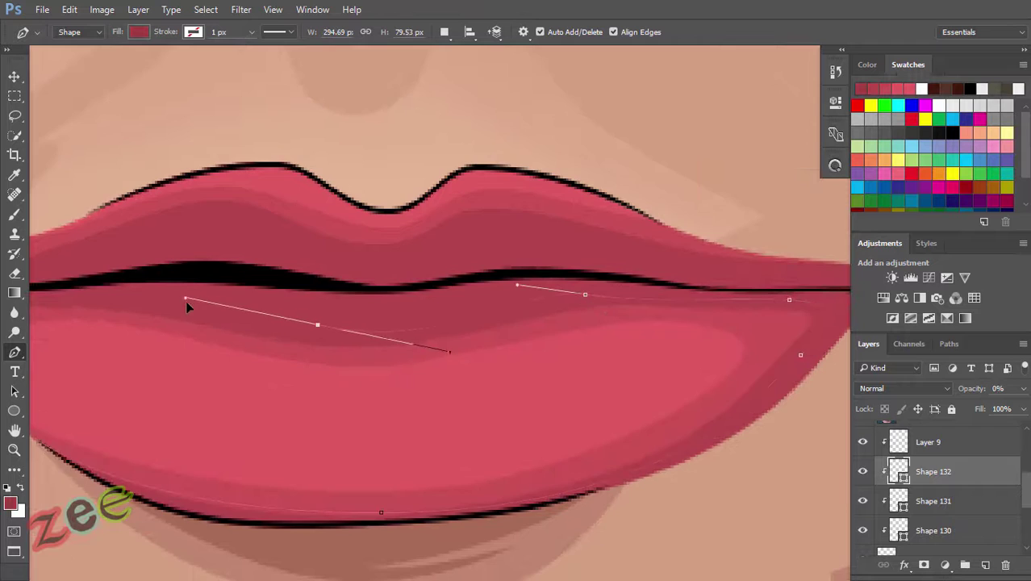
# Step: Extend the second shape around the left corner and along the right upper lip at full opacity
pyautogui.moveTo(186, 300); pyautogui.dragTo(452, 268)
pyautogui.moveTo(275, 271); pyautogui.dragTo(226, 269)
pyautogui.moveTo(724, 200)
pyautogui.mouseDown()
pyautogui.moveTo(635, 195)
pyautogui.moveTo(825, 214)
pyautogui.mouseUp()
pyautogui.moveTo(824, 214); pyautogui.dragTo(474, 163)
pyautogui.scroll(-3, 767, 268)
pyautogui.scroll(-2, 726, 274)
pyautogui.press('0')
pyautogui.scroll(-2, 658, 296)
pyautogui.scroll(3, 658, 297)
pyautogui.scroll(-1, 494, 295)
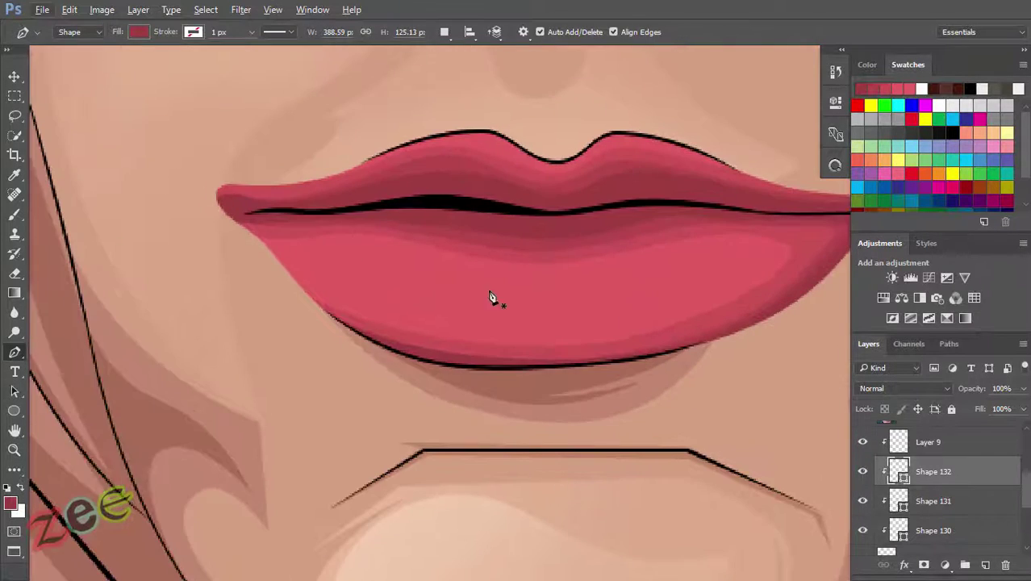
pyautogui.scroll(1, 495, 295)
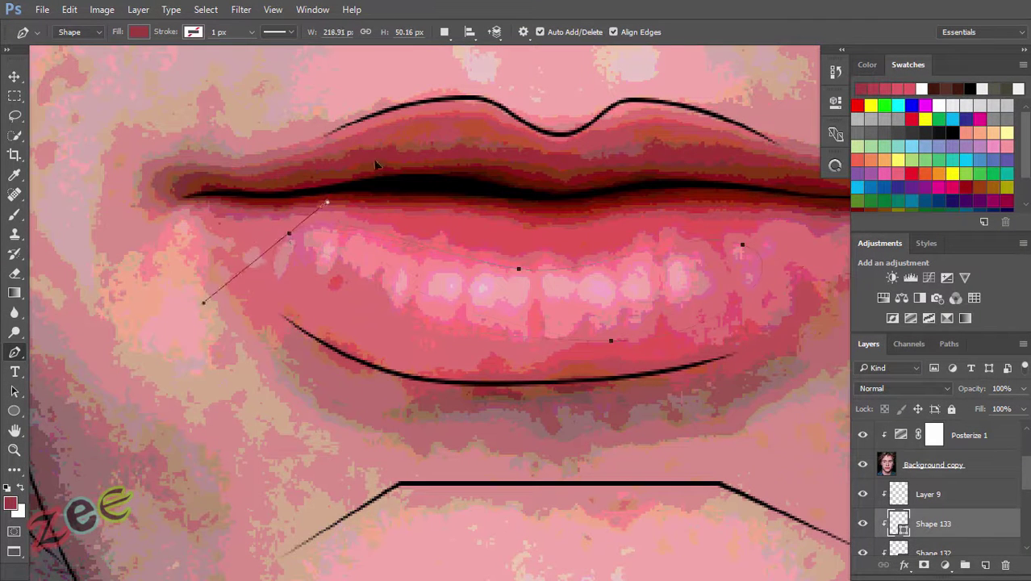
# Step: Give the lower-lip highlight shape a lighter pink fill and reshape its curve
pyautogui.moveTo(187, 325); pyautogui.dragTo(194, 319)
pyautogui.click(862, 465)
pyautogui.click(718, 398)
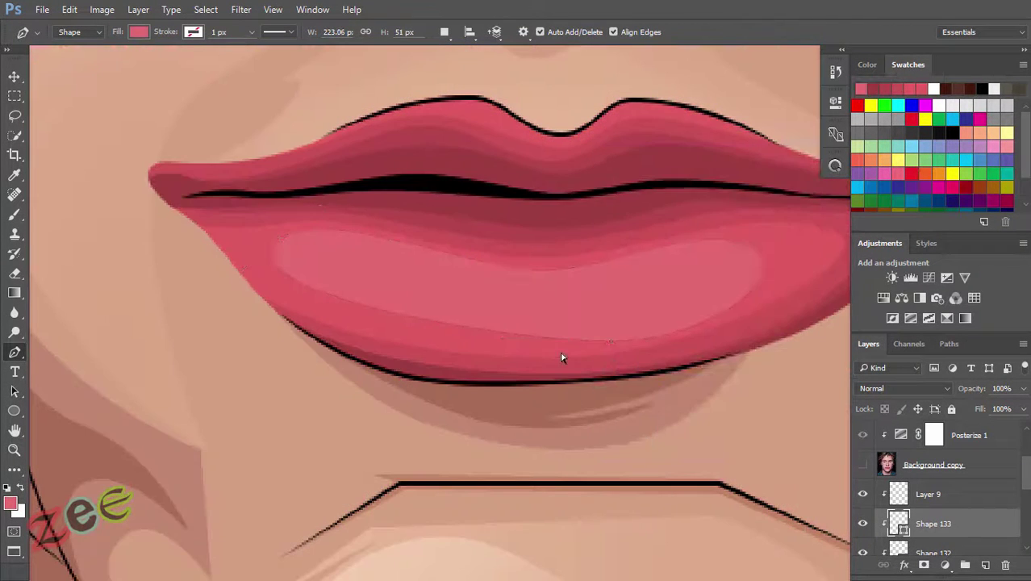
pyautogui.moveTo(456, 359); pyautogui.dragTo(601, 284)
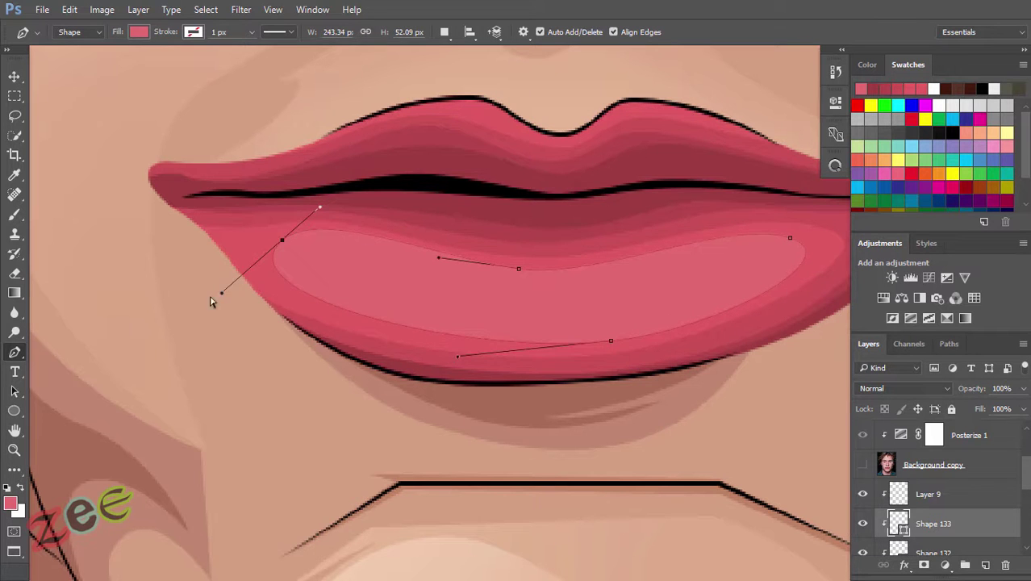
pyautogui.scroll(-3, 603, 340)
pyautogui.scroll(2, 585, 322)
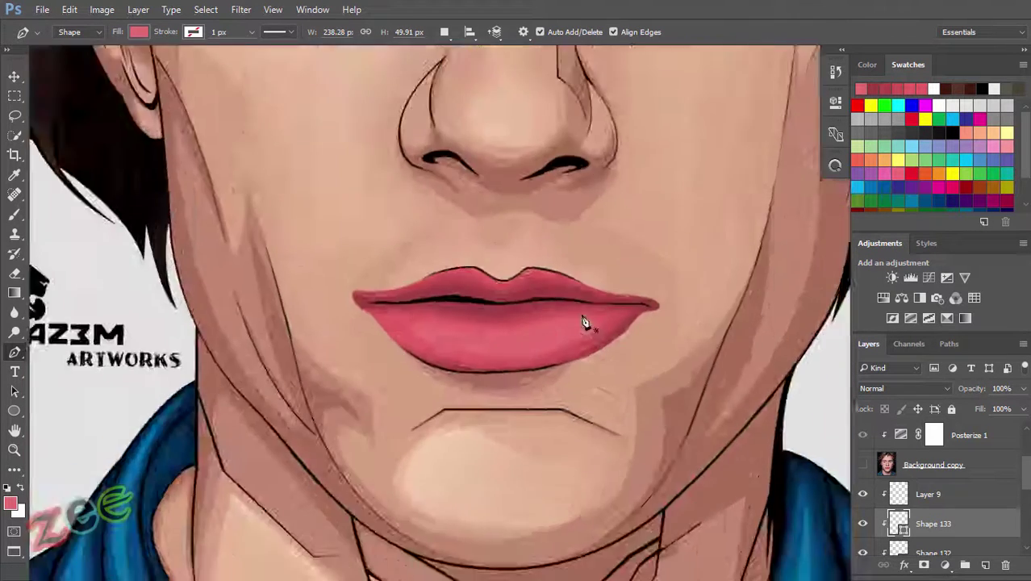
pyautogui.scroll(2, 585, 322)
pyautogui.scroll(2, 387, 290)
# Step: Draw a small lighter-coloured highlight shape across the lower lip
pyautogui.click(249, 323)
pyautogui.moveTo(439, 377); pyautogui.dragTo(609, 376)
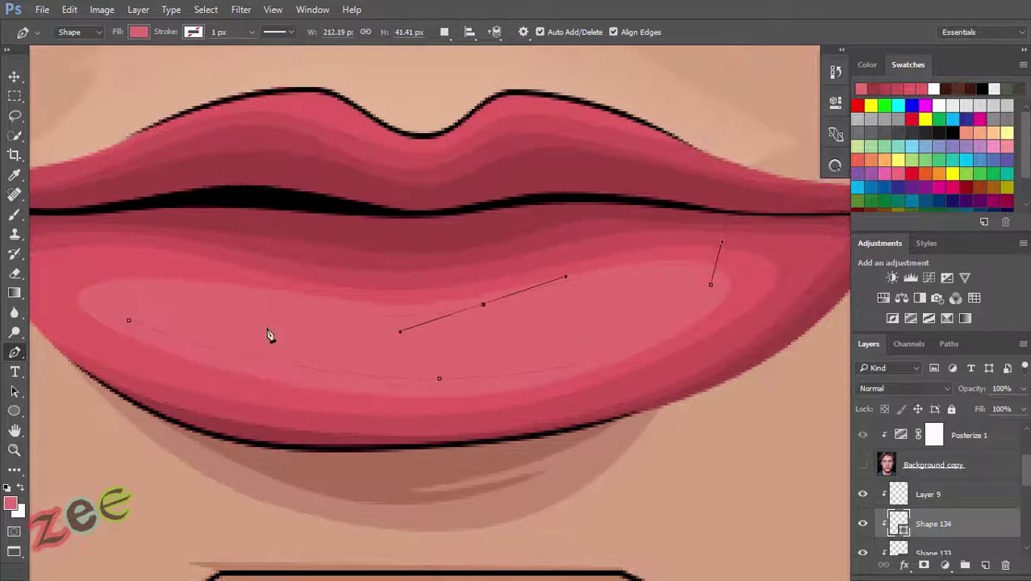
pyautogui.scroll(-3, 270, 335)
pyautogui.click(835, 165)
pyautogui.moveTo(725, 184); pyautogui.dragTo(664, 131)
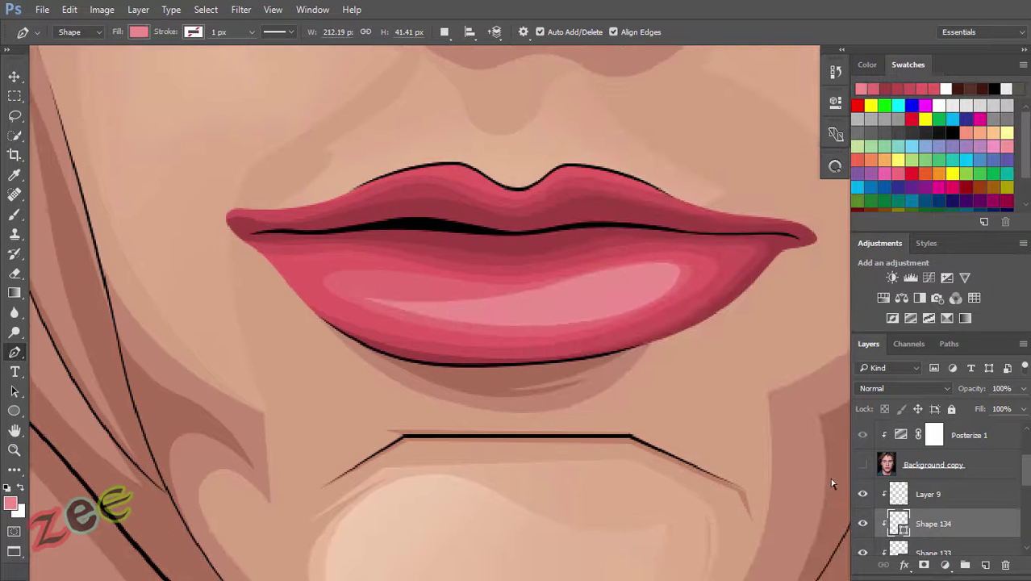
pyautogui.keyDown('ctrl'); pyautogui.click(335, 353); pyautogui.keyUp('ctrl')
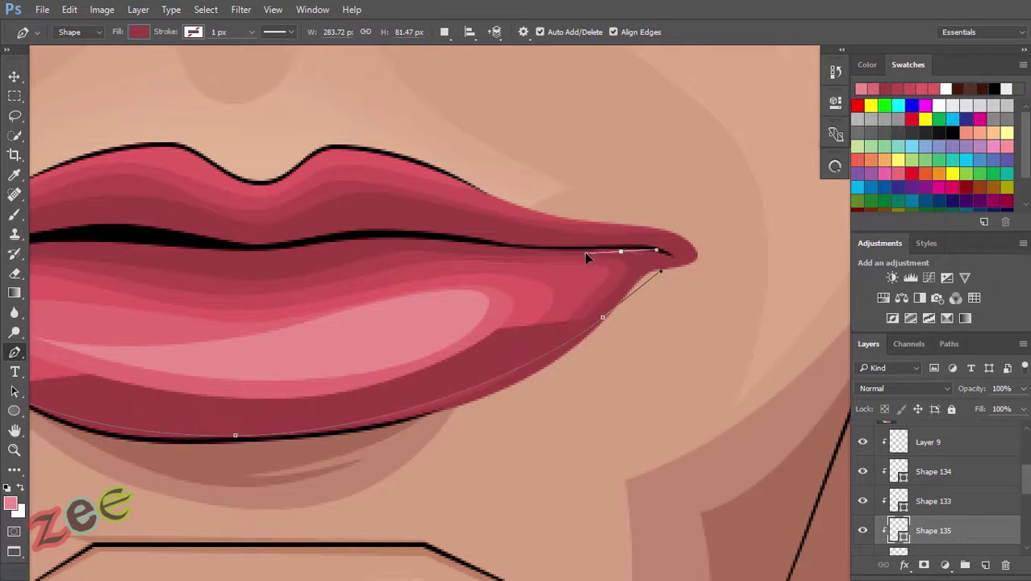
# Step: Trace the lip parting between the corners over the posterized photo and fill it darker red
pyautogui.click(863, 465)
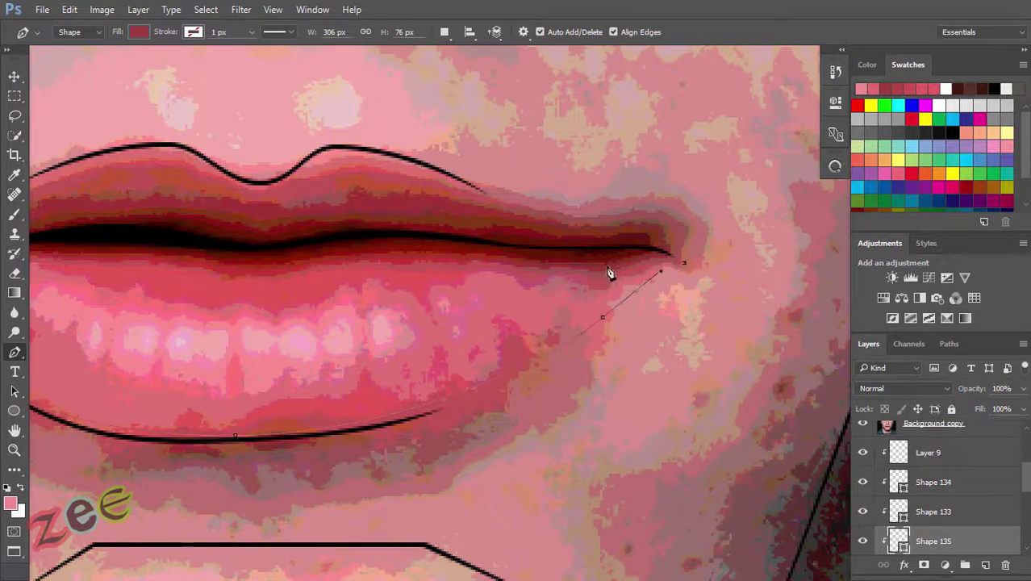
pyautogui.moveTo(399, 254); pyautogui.dragTo(598, 224)
pyautogui.moveTo(336, 221); pyautogui.dragTo(500, 196)
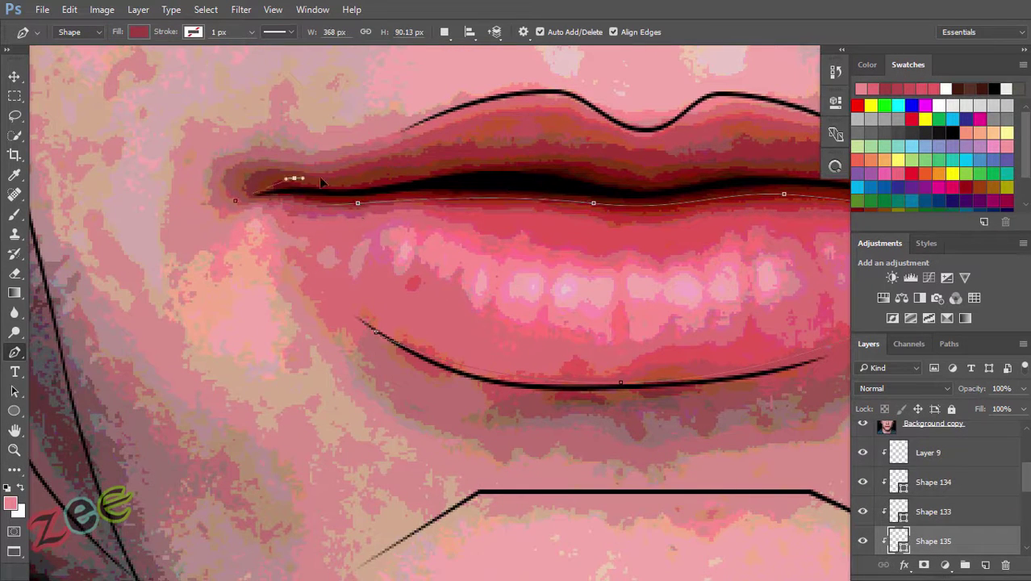
pyautogui.moveTo(679, 179); pyautogui.dragTo(737, 176)
pyautogui.moveTo(848, 186); pyautogui.dragTo(599, 181)
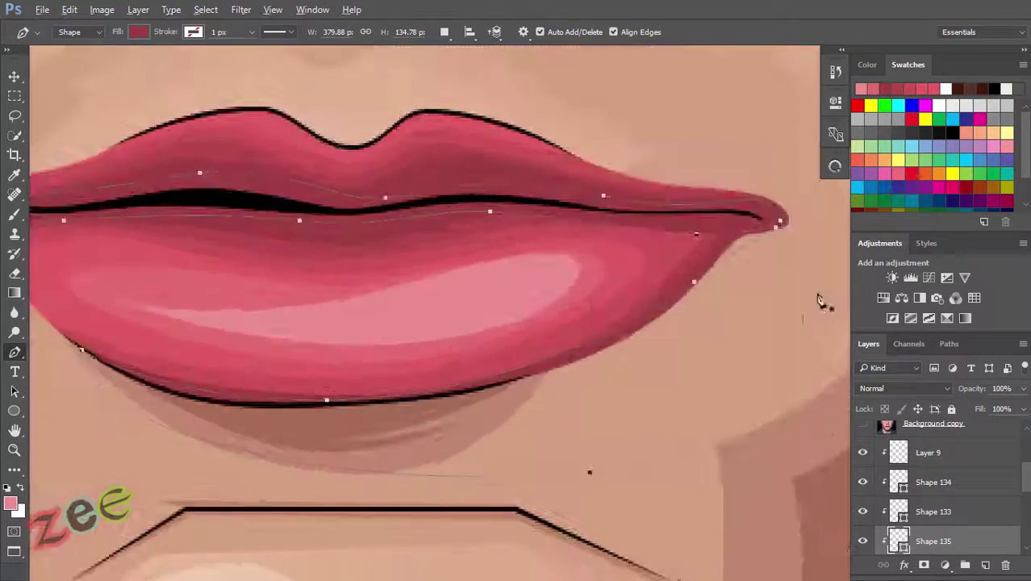
pyautogui.click(836, 167)
pyautogui.click(636, 399)
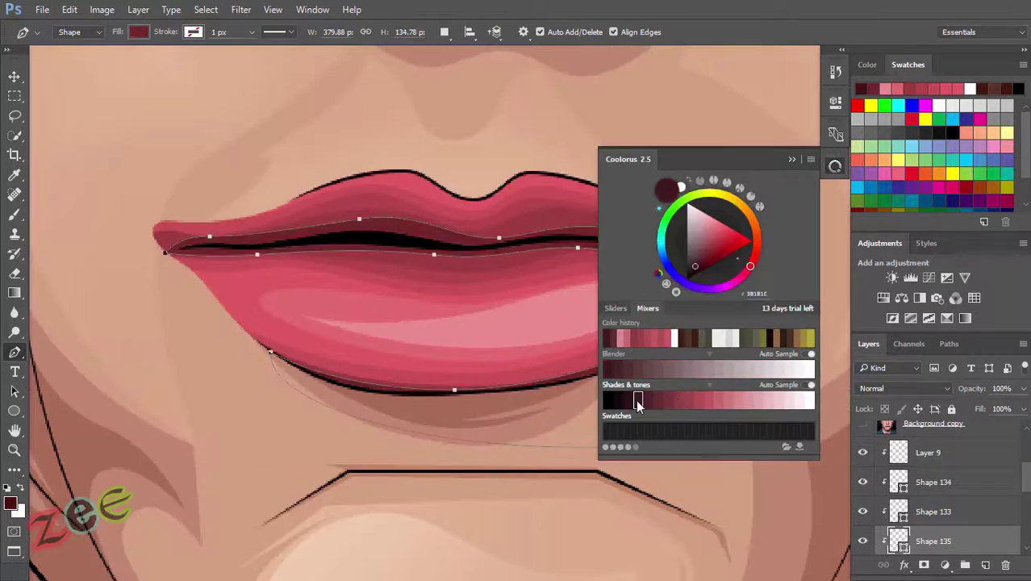
pyautogui.scroll(-3, 640, 198)
pyautogui.scroll(-2, 923, 527)
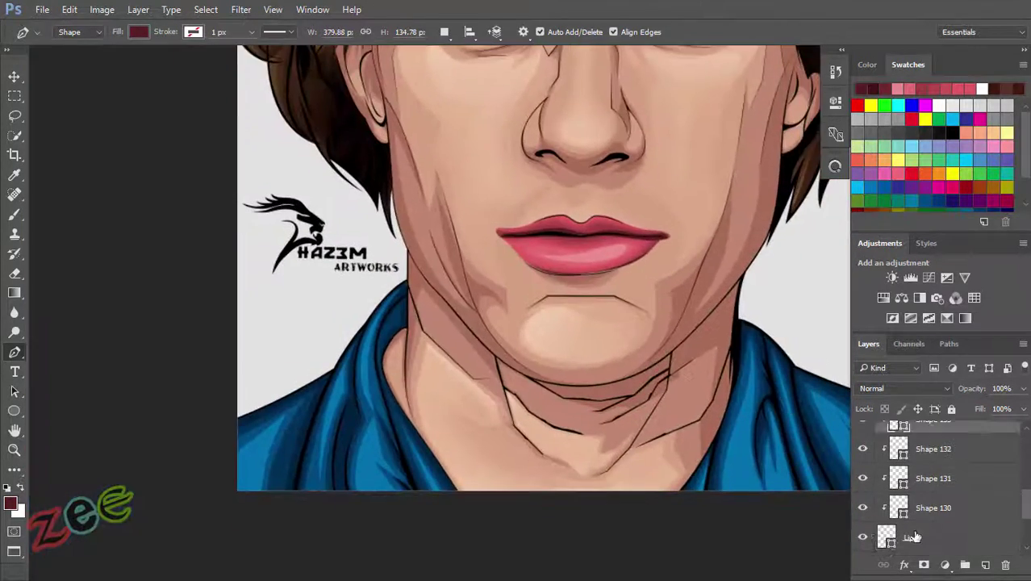
# Step: Add a mask to the Lips layer and softly brush the lip corners
pyautogui.click(924, 565)
pyautogui.press('b')
pyautogui.scroll(5, 642, 255)
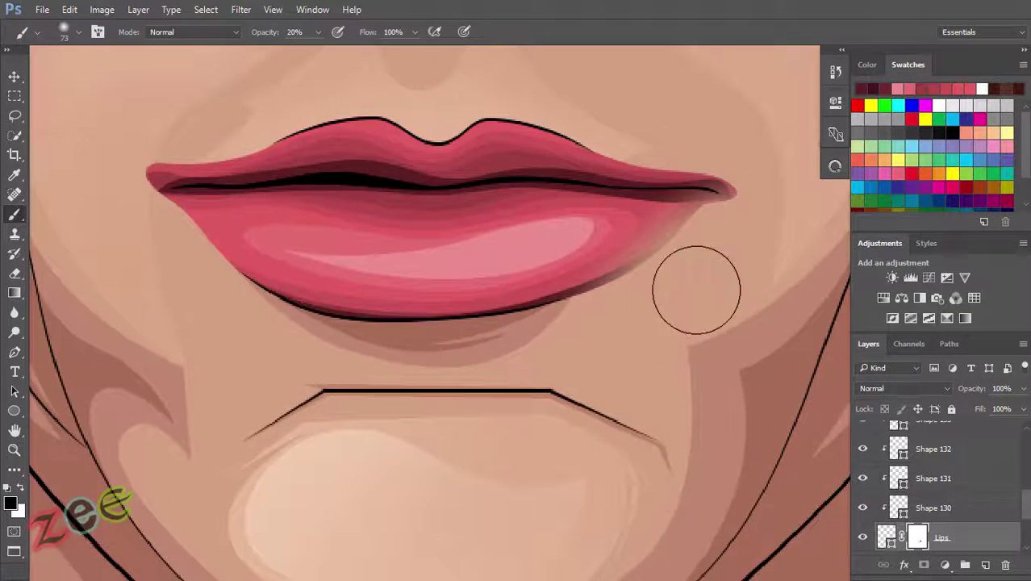
pyautogui.moveTo(173, 292); pyautogui.dragTo(419, 340)
pyautogui.hscroll(3, 721, 248)
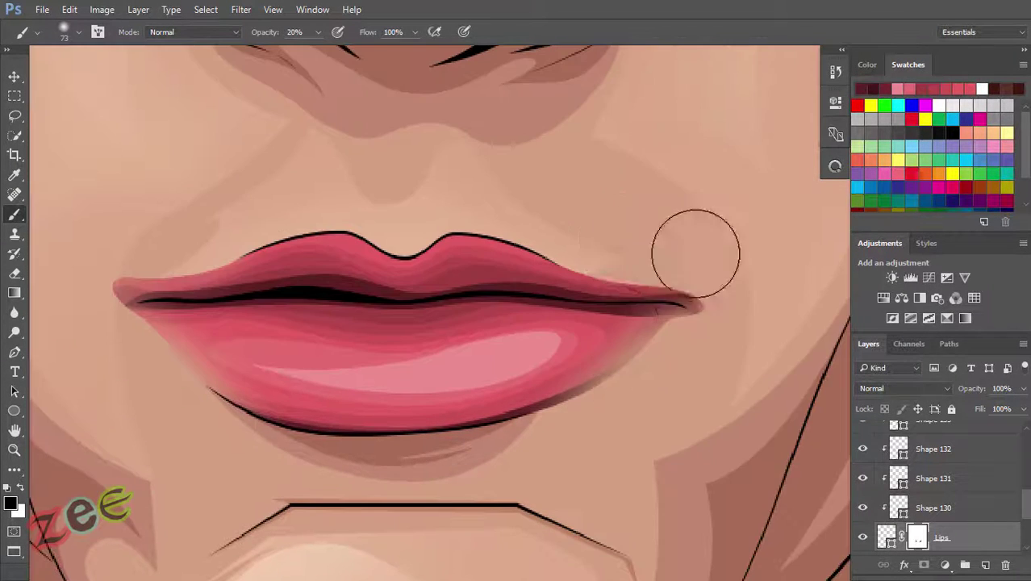
pyautogui.scroll(-5, 622, 370)
pyautogui.scroll(-5, 588, 342)
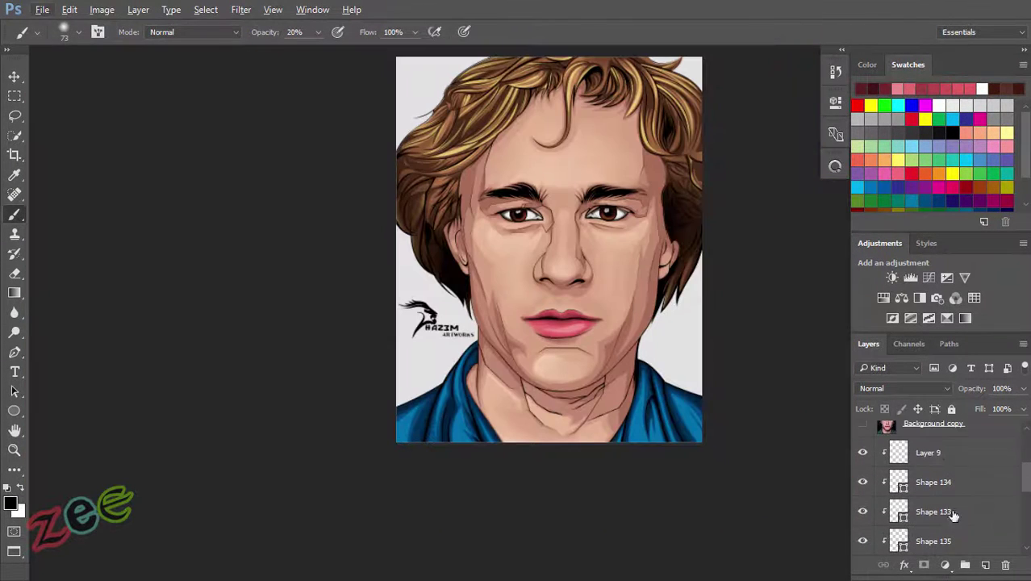
# Step: Add a Curves adjustment above Layer 9 and bend the curve down
pyautogui.click(940, 493)
pyautogui.click(910, 278)
pyautogui.moveTo(680, 293); pyautogui.dragTo(674, 312)
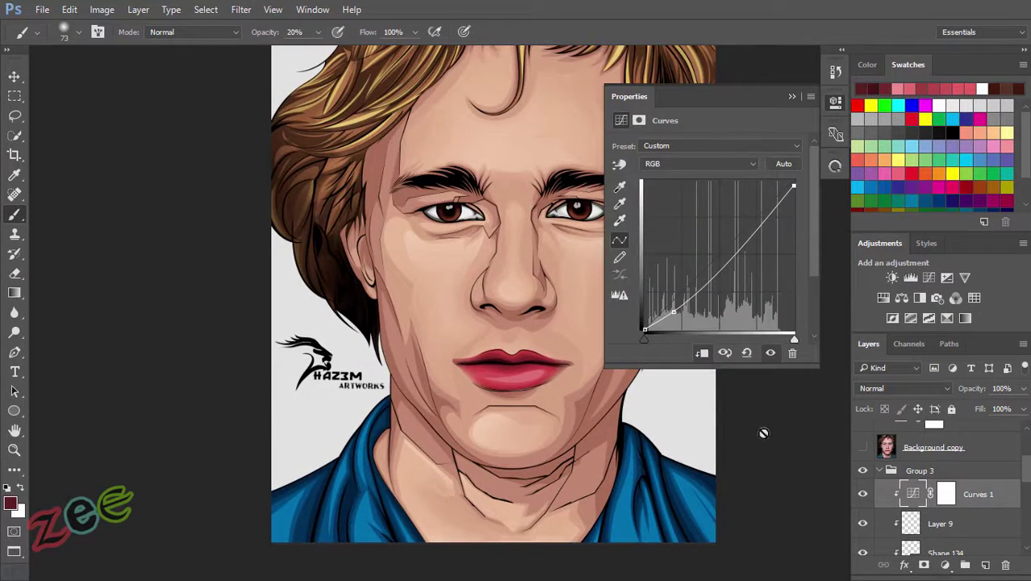
pyautogui.click(835, 101)
# Step: Group the lip layers, collapse the group, and start renaming it Lips
pyautogui.hotkey('ctrl', '-')
pyautogui.click(879, 471)
pyautogui.doubleClick(920, 470)
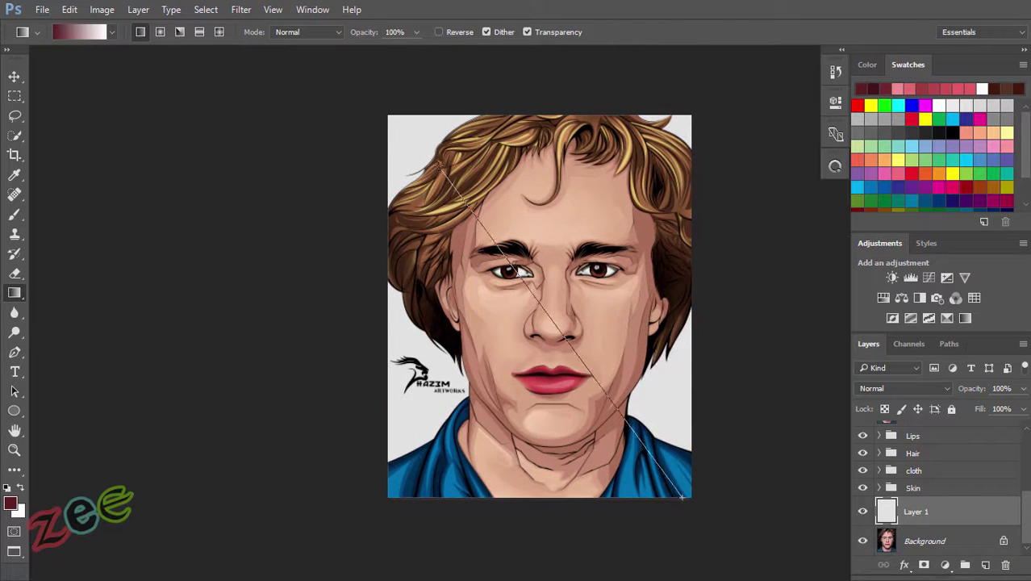
# Step: Fill Layer 1 with a white-to-dark-red gradient and set its copy to Dissolve at 60%
pyautogui.moveTo(682, 496); pyautogui.dragTo(682, 497)
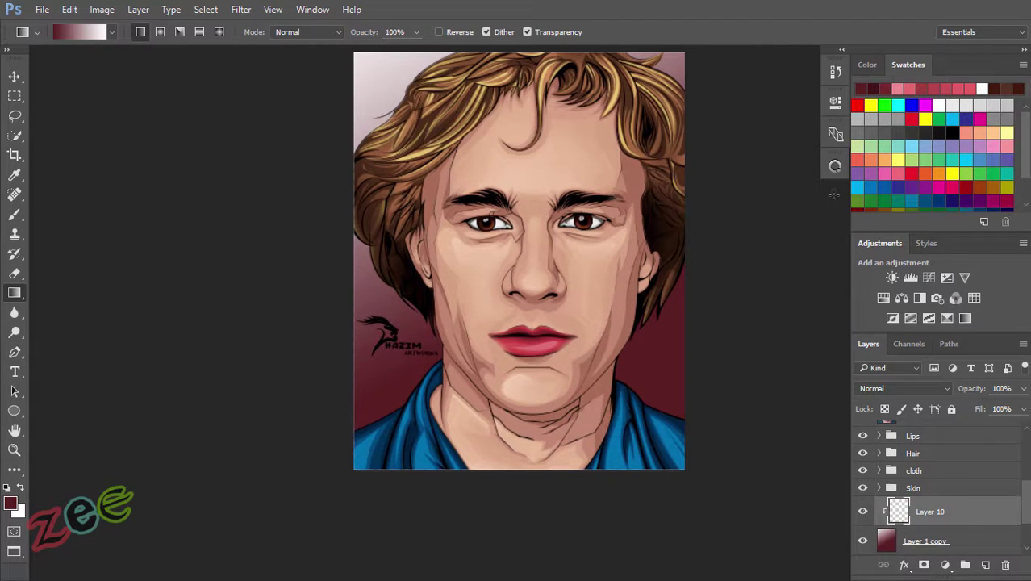
pyautogui.scroll(-1, 926, 489)
pyautogui.click(900, 388)
pyautogui.click(869, 104)
pyautogui.moveTo(972, 389); pyautogui.dragTo(949, 390)
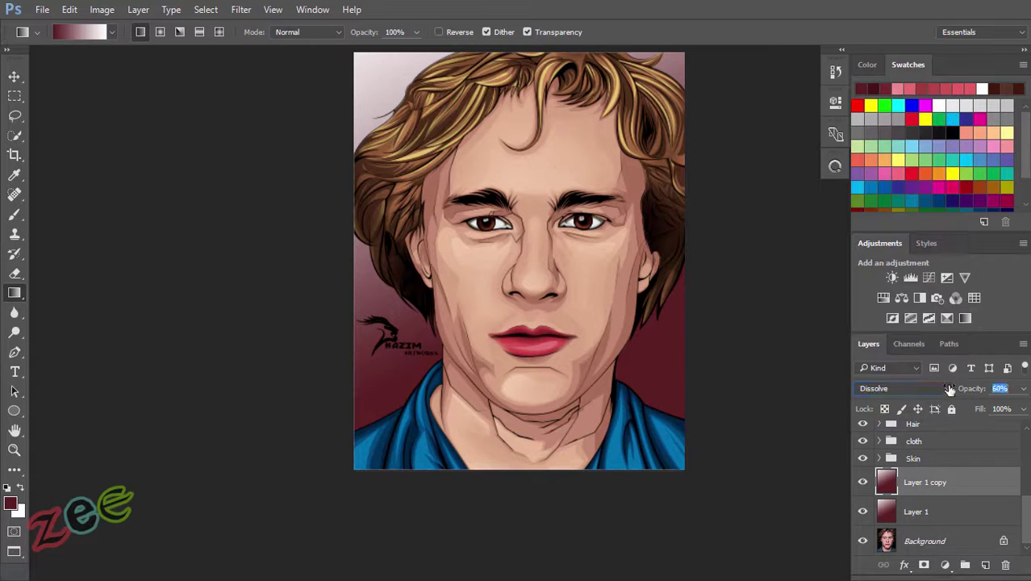
# Step: Add a white-filled Layer 10, raise the speckle layer to 87%, and merge them into one layer
pyautogui.keyDown('ctrl'); pyautogui.click(986, 564); pyautogui.keyUp('ctrl')
pyautogui.hotkey('shift', 'g')
pyautogui.press('x')
pyautogui.click(396, 363)
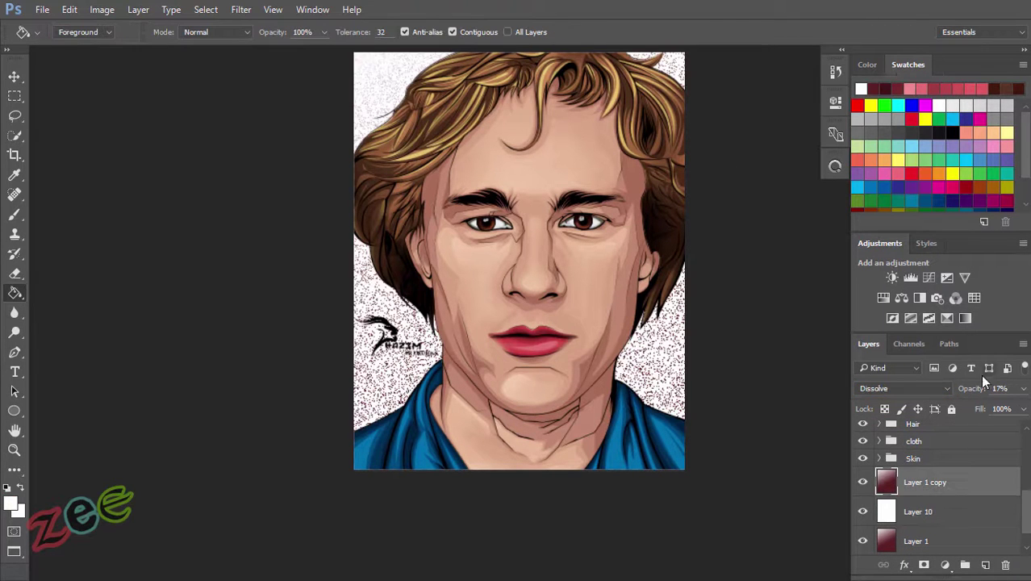
pyautogui.moveTo(982, 376); pyautogui.dragTo(1019, 376)
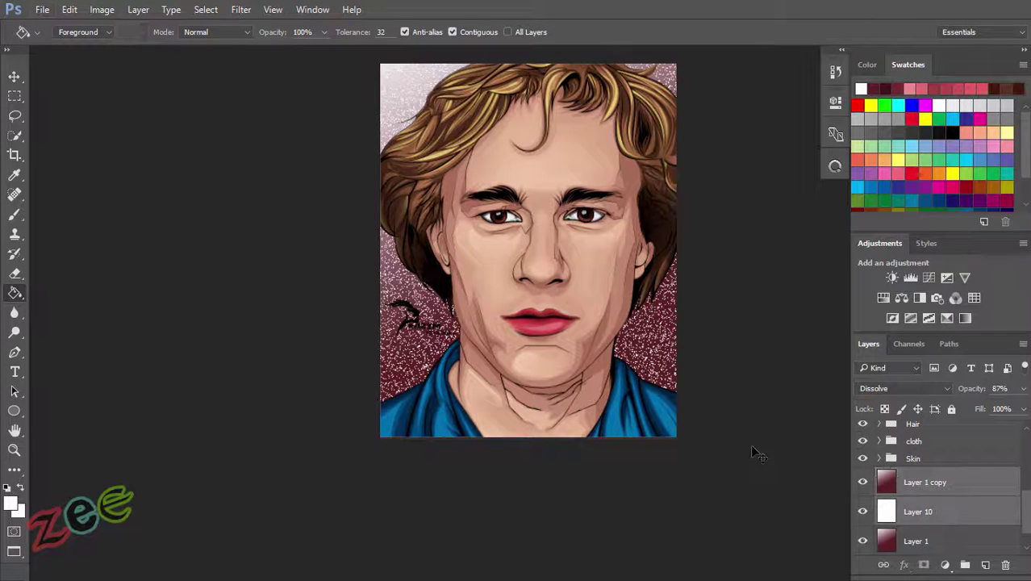
pyautogui.hotkey('ctrl', 'g')
pyautogui.rightClick(952, 483)
pyautogui.click(914, 411)
# Step: Move Layer 1 above the merged speckle layer and try different blend modes on it
pyautogui.moveTo(891, 484); pyautogui.dragTo(891, 483)
pyautogui.click(904, 388)
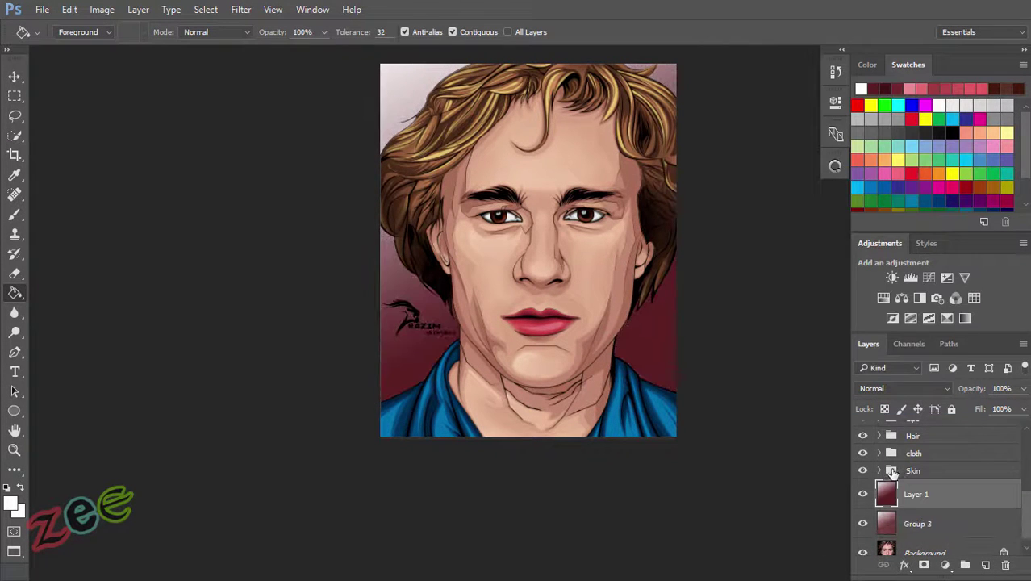
pyautogui.click(902, 198)
pyautogui.press('Up')
pyautogui.press('Up')
pyautogui.press('Up')
pyautogui.press('Up')
pyautogui.press('Up')
pyautogui.press('Up')
pyautogui.press('Down')
pyautogui.press('Down')
pyautogui.press('Down')
pyautogui.press('Down')
pyautogui.press('Down')
pyautogui.press('Down')
pyautogui.press('Down')
pyautogui.press('Down')
pyautogui.press('Down')
pyautogui.press('Down')
pyautogui.press('Up')
pyautogui.press('Up')
pyautogui.press('Up')
pyautogui.press('Up')
pyautogui.press('Up')
pyautogui.press('Up')
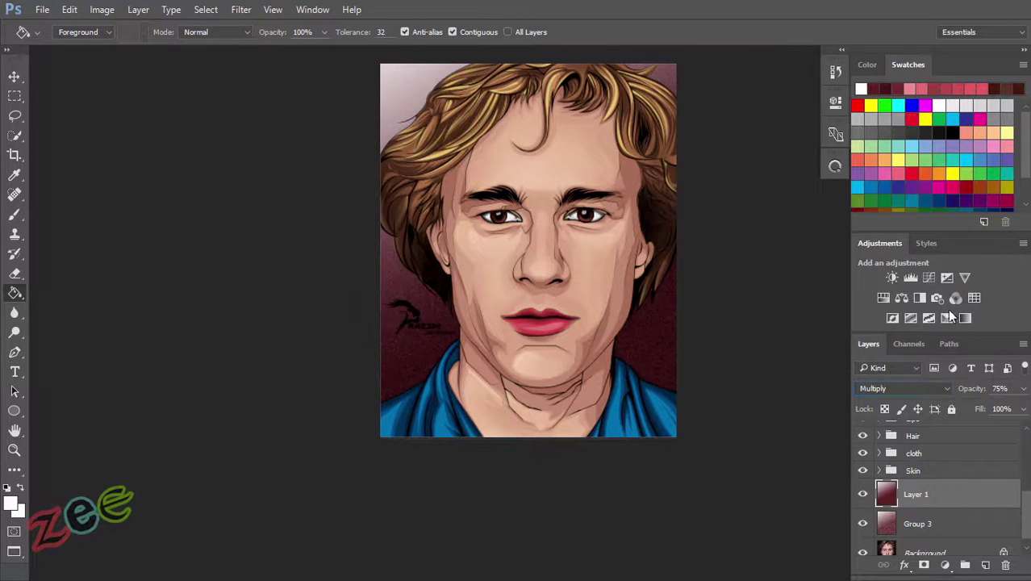
# Step: Add a Curves 2 adjustment bent downward to darken the whole image
pyautogui.click(929, 277)
pyautogui.moveTo(696, 291); pyautogui.dragTo(696, 301)
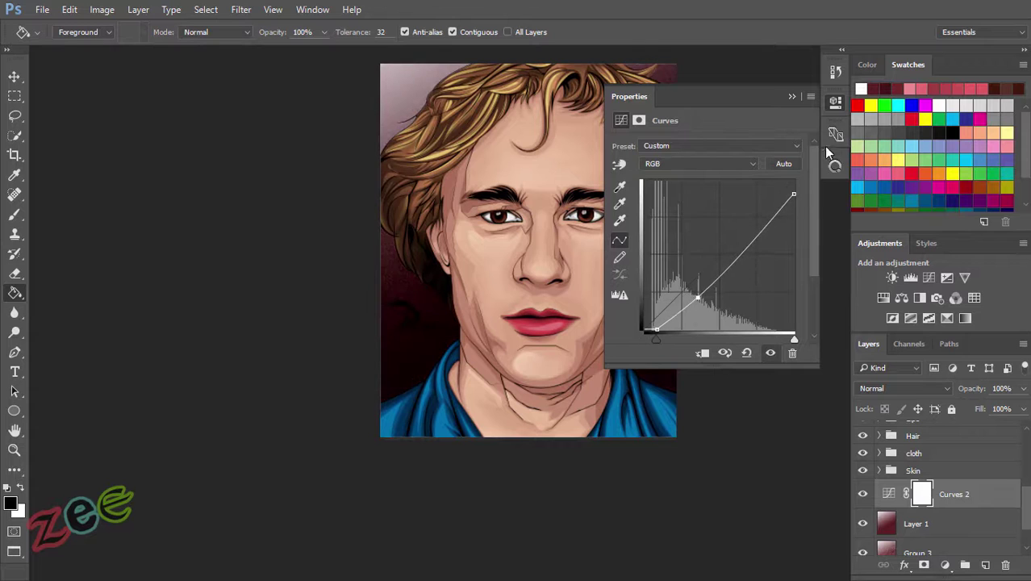
pyautogui.click(836, 102)
pyautogui.hotkey('ctrl', '+')
pyautogui.scroll(-1, 926, 480)
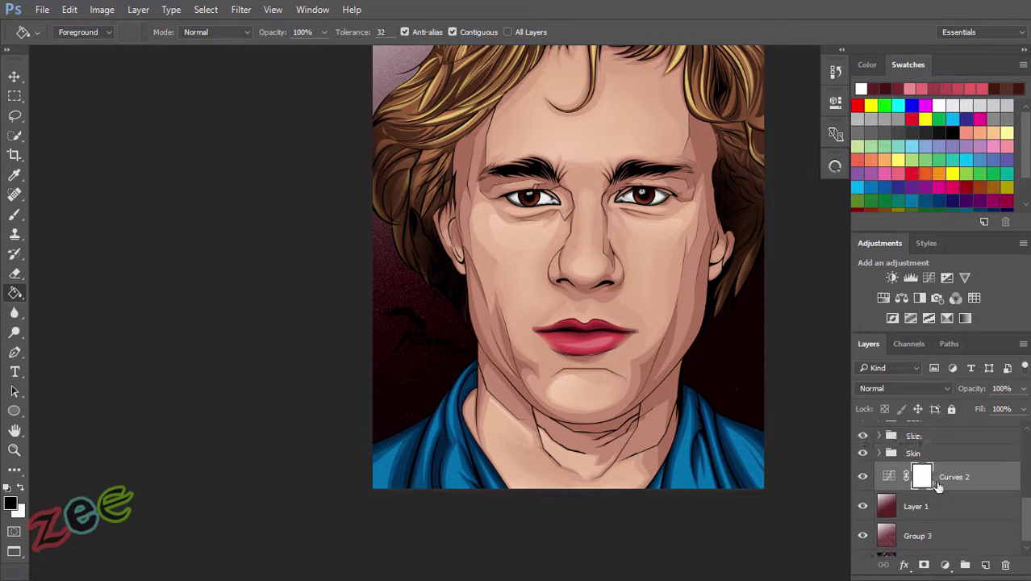
pyautogui.scroll(5, 926, 480)
# Step: Add a white layer over the logo group and a new layer beneath it for a gradient
pyautogui.click(986, 565)
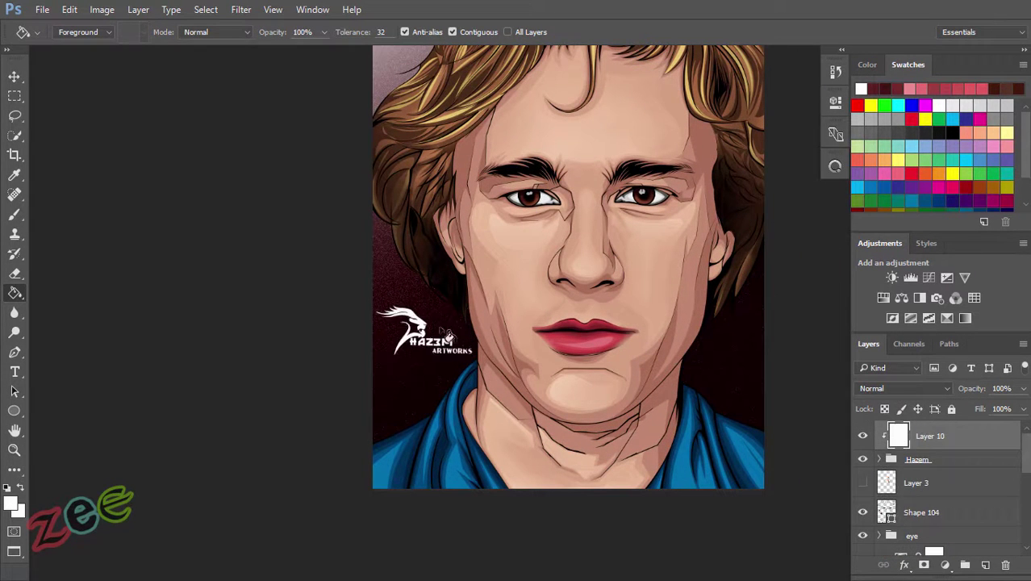
pyautogui.scroll(2, 464, 385)
pyautogui.hotkey('ctrl', '-')
pyautogui.hotkey('ctrl', '-')
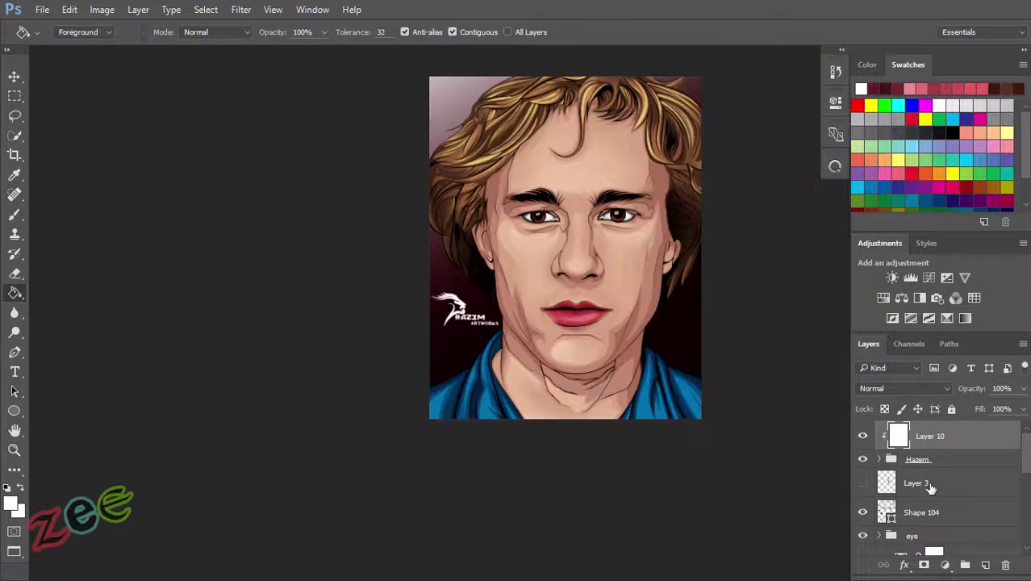
pyautogui.hotkey('ctrl', 'alt', 'shift', 'n')
pyautogui.keyDown('alt'); pyautogui.click(15, 292); pyautogui.keyUp('alt')
pyautogui.click(69, 31)
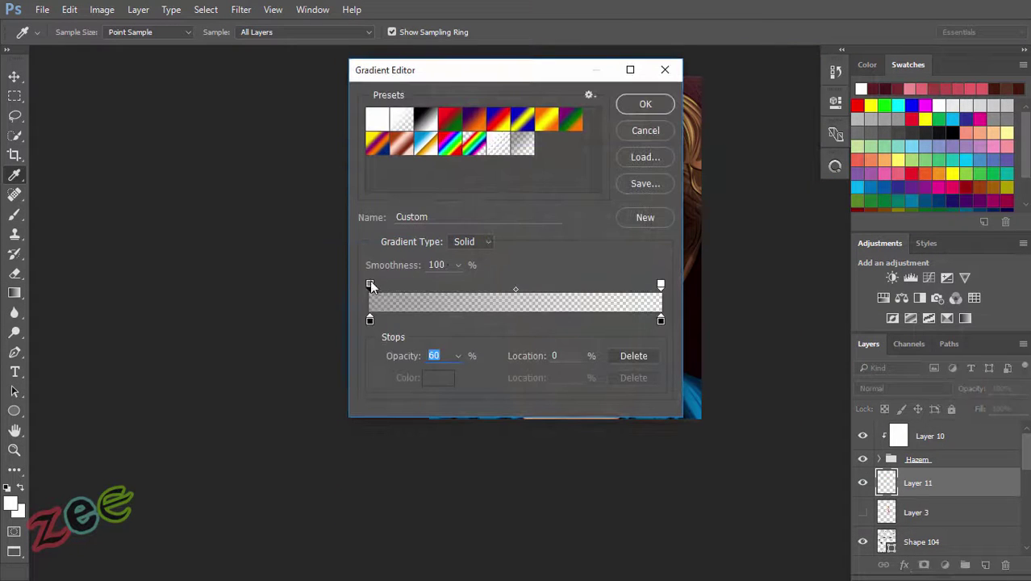
# Step: Draw a yellow (e1e352) gradient from the top-left on Layer 11 at 60% opacity
pyautogui.doubleClick(369, 319)
pyautogui.write('e1e352')
pyautogui.click(665, 125)
pyautogui.click(645, 101)
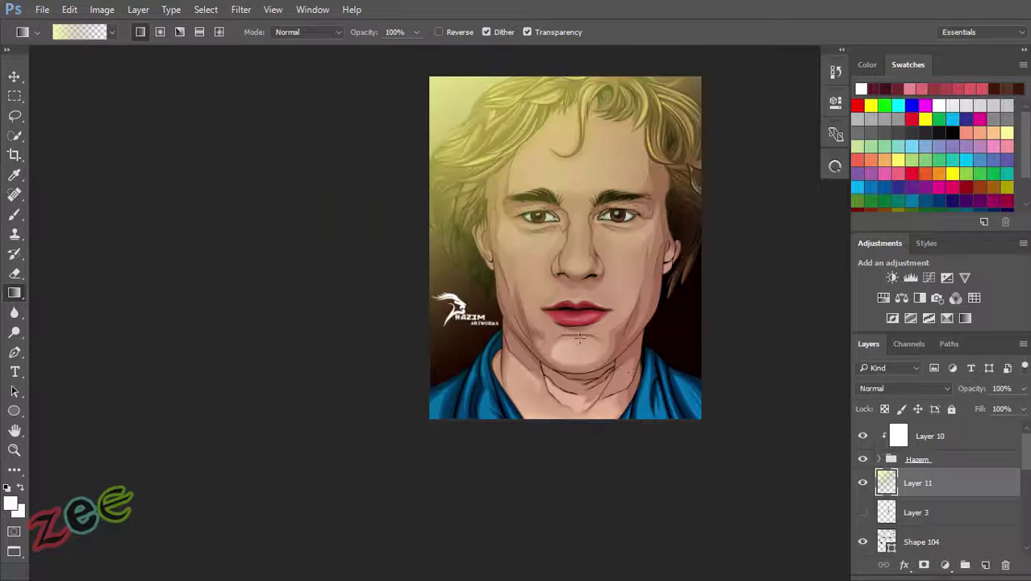
pyautogui.moveTo(454, 85); pyautogui.dragTo(533, 274)
pyautogui.moveTo(980, 389); pyautogui.dragTo(966, 390)
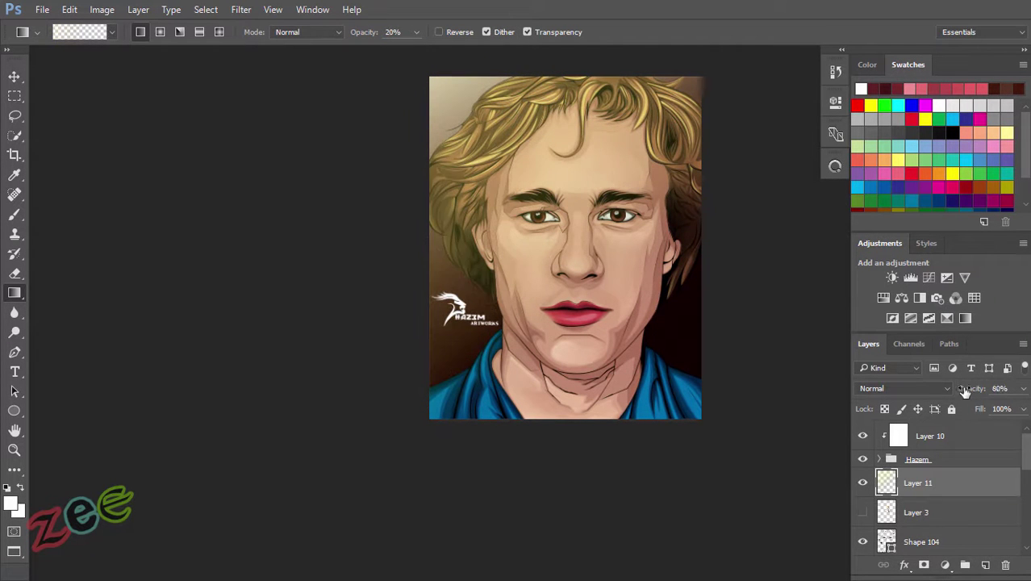
# Step: Paint an orange dab at 100% brush opacity on a new Layer 12
pyautogui.press('b')
pyautogui.click(986, 565)
pyautogui.press('0')
pyautogui.click(835, 166)
pyautogui.click(740, 236)
pyautogui.click(748, 208)
pyautogui.click(835, 166)
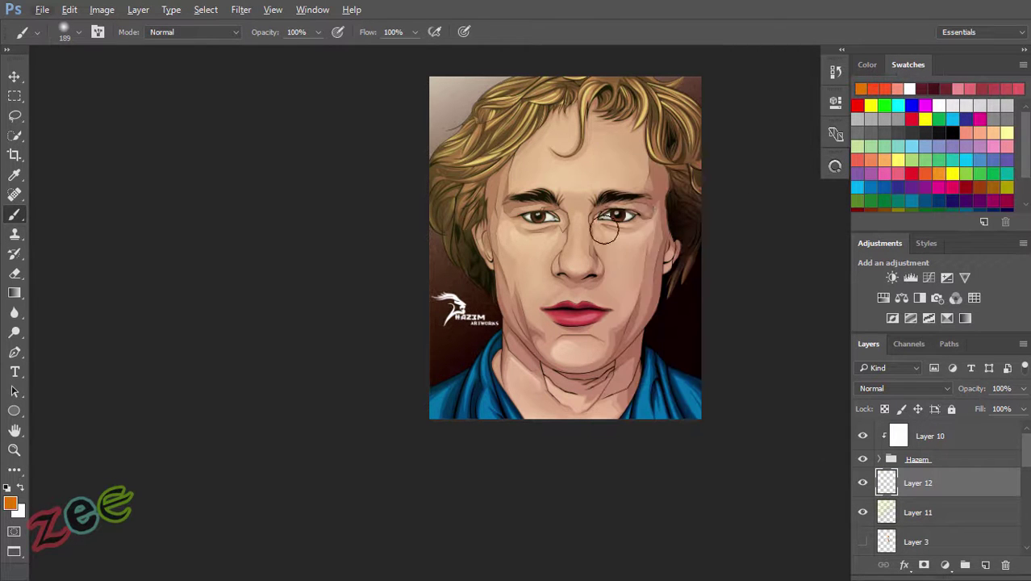
pyautogui.click(624, 243)
# Step: Enlarge the orange dab into a big glow at the top-left, set to Soft Light
pyautogui.hotkey('ctrl', 't')
pyautogui.moveTo(690, 300); pyautogui.dragTo(827, 447)
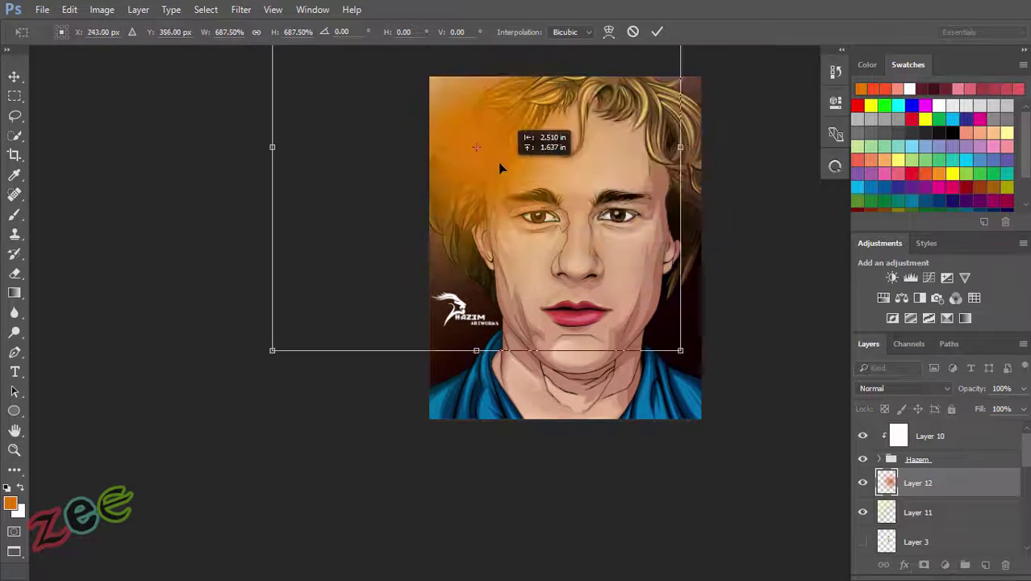
pyautogui.moveTo(666, 267); pyautogui.dragTo(500, 154)
pyautogui.press('Return')
pyautogui.press('b')
pyautogui.click(903, 388)
pyautogui.click(888, 237)
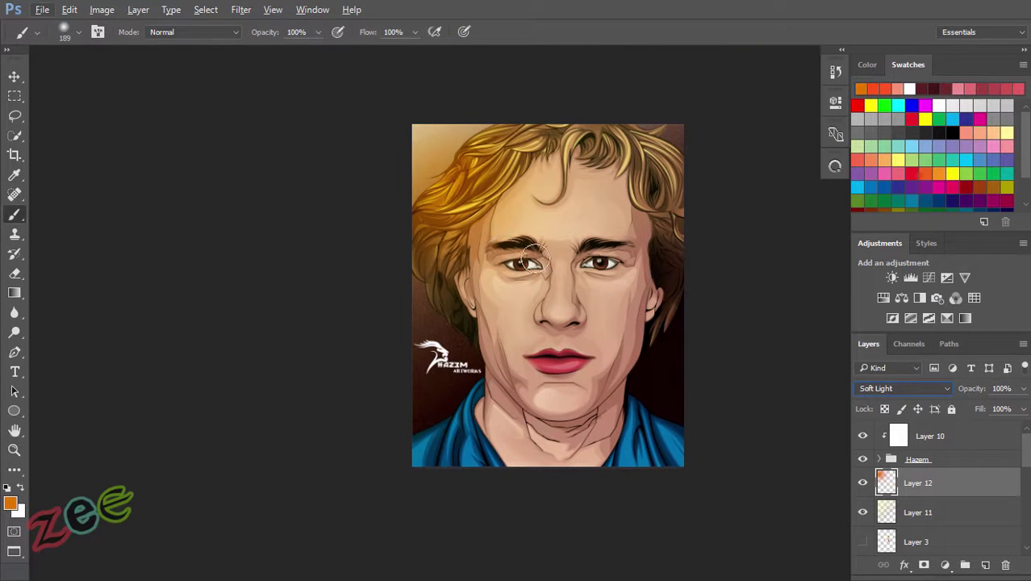
# Step: Reposition and slightly enlarge the glow, then view the portrait full screen
pyautogui.press('v')
pyautogui.moveTo(494, 214); pyautogui.dragTo(472, 157)
pyautogui.hotkey('ctrl', 't')
pyautogui.moveTo(656, 391); pyautogui.dragTo(666, 420)
pyautogui.press('Return')
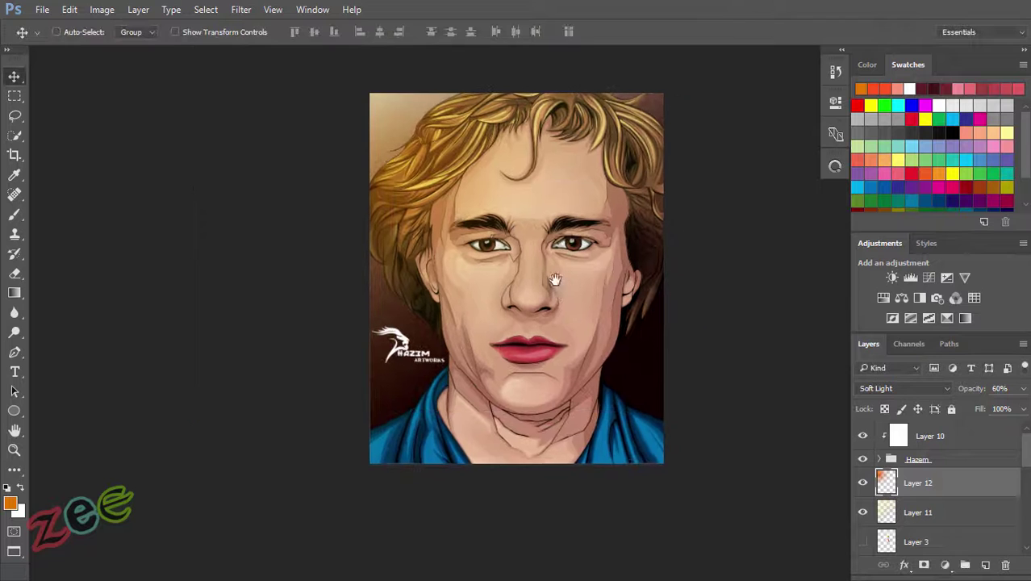
pyautogui.press('f')
pyautogui.press('f')
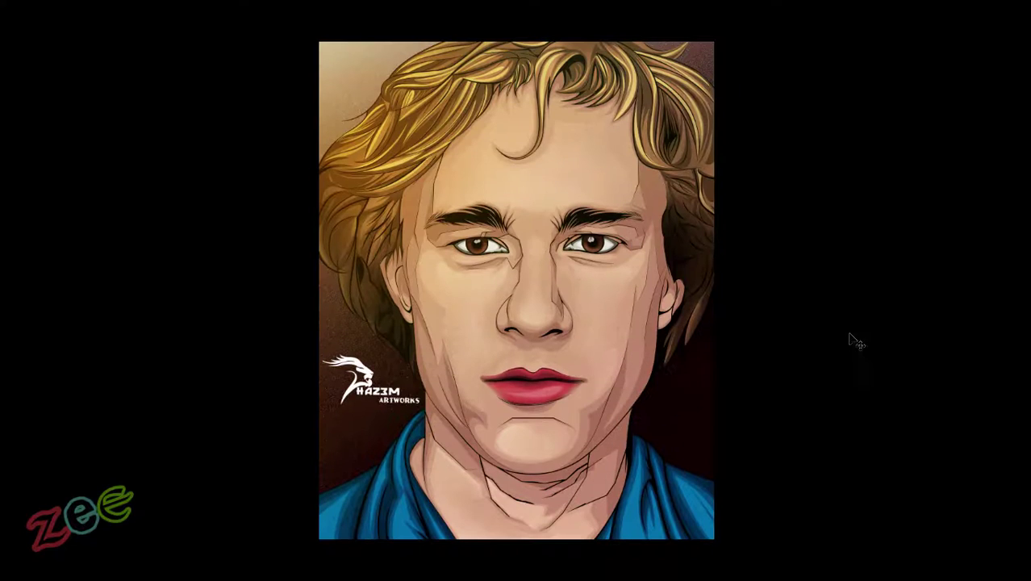